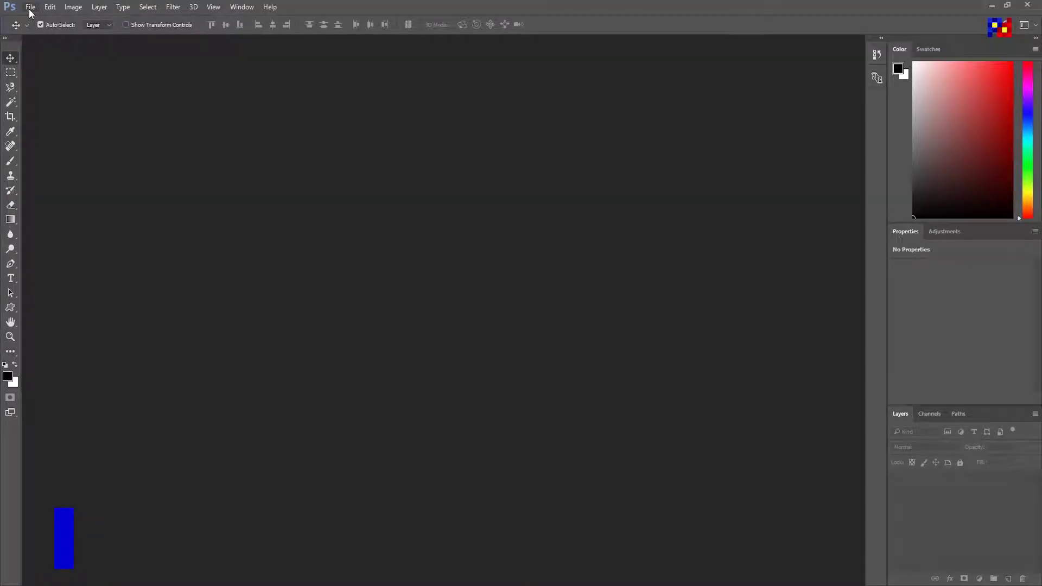
Create a new 1798 × 1200 px landscape document at 100 pixels/inch.
{"action": "left_click", "coordinate": [30, 8]}
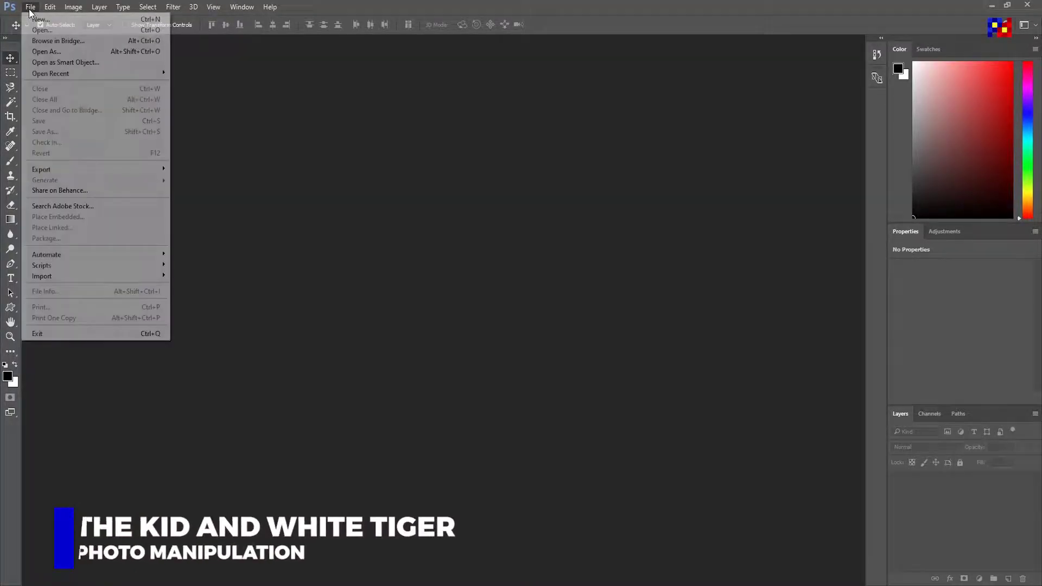
{"action": "left_click", "coordinate": [39, 19]}
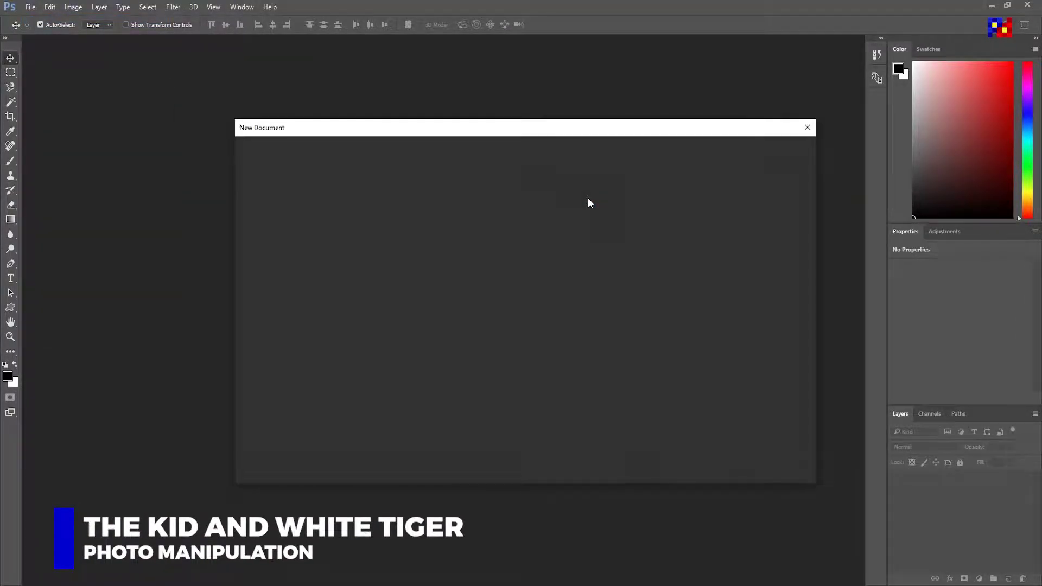
{"action": "left_click_drag", "start_coordinate": [580, 130], "coordinate": [488, 123]}
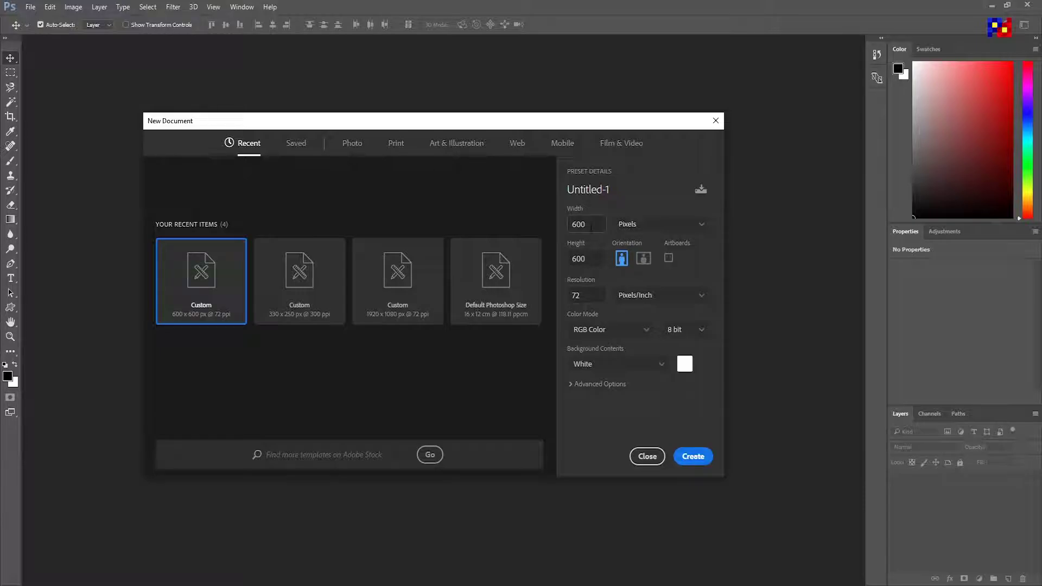
{"action": "left_click", "coordinate": [582, 225]}
{"action": "type", "text": "1798"}
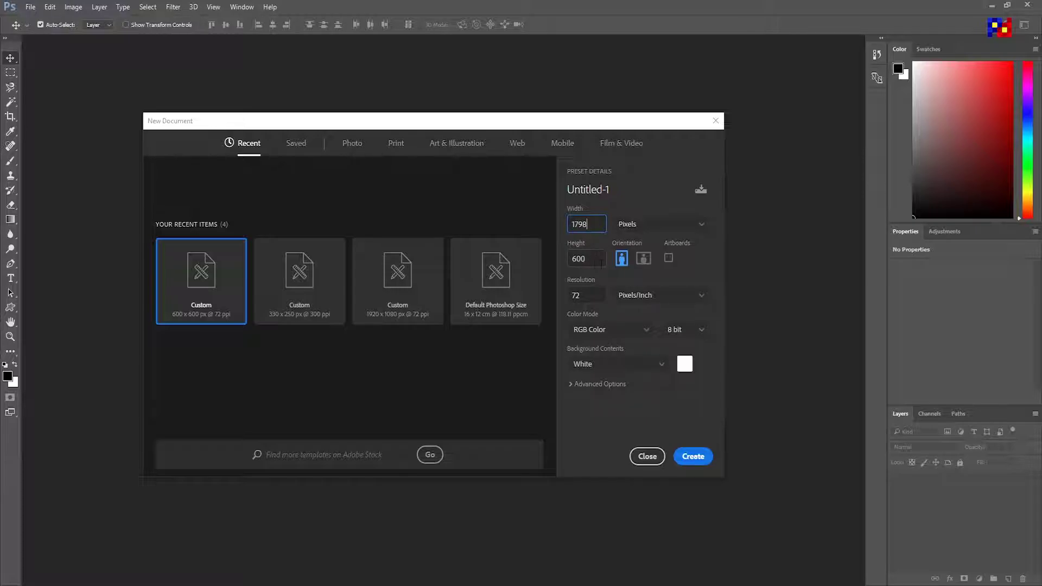
{"action": "key", "text": "Tab"}
{"action": "type", "text": "1"}
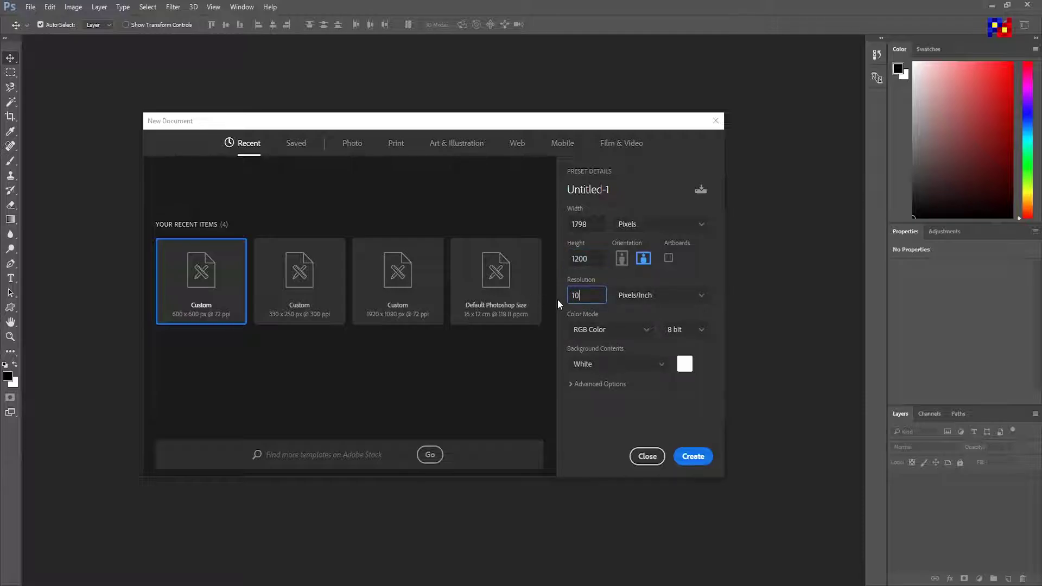
{"action": "type", "text": "00"}
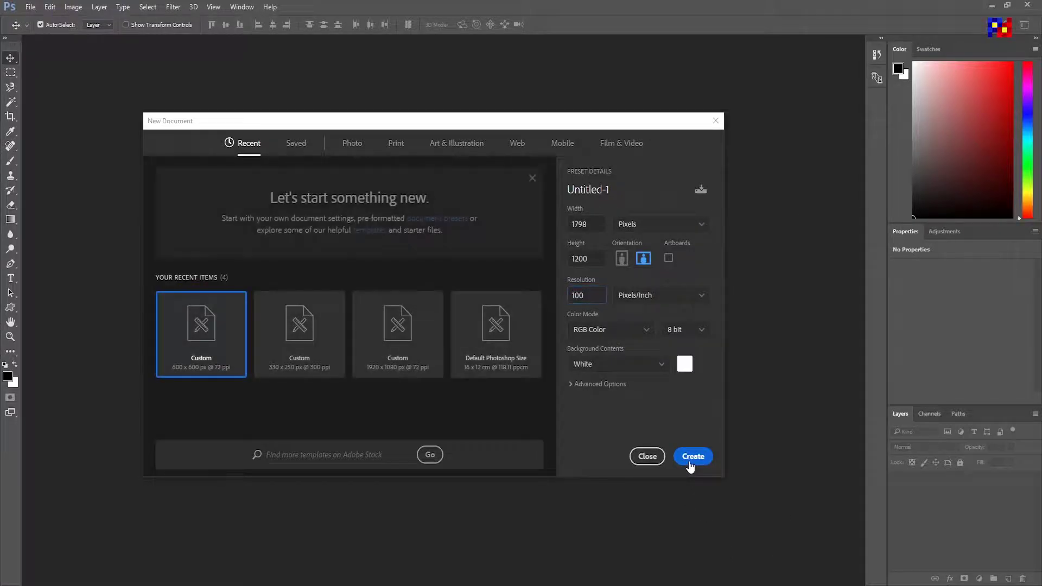
{"action": "left_click", "coordinate": [689, 458]}
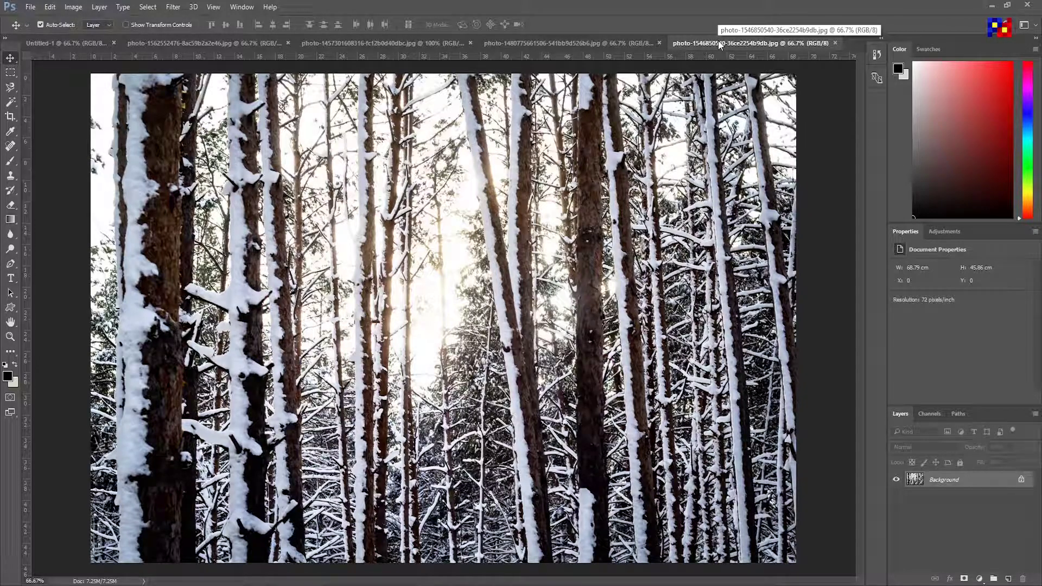
Drag the snowy forest and snowy fox photos into the new canvas as Layers 1 and 2.
{"action": "left_click_drag", "start_coordinate": [733, 156], "coordinate": [553, 222]}
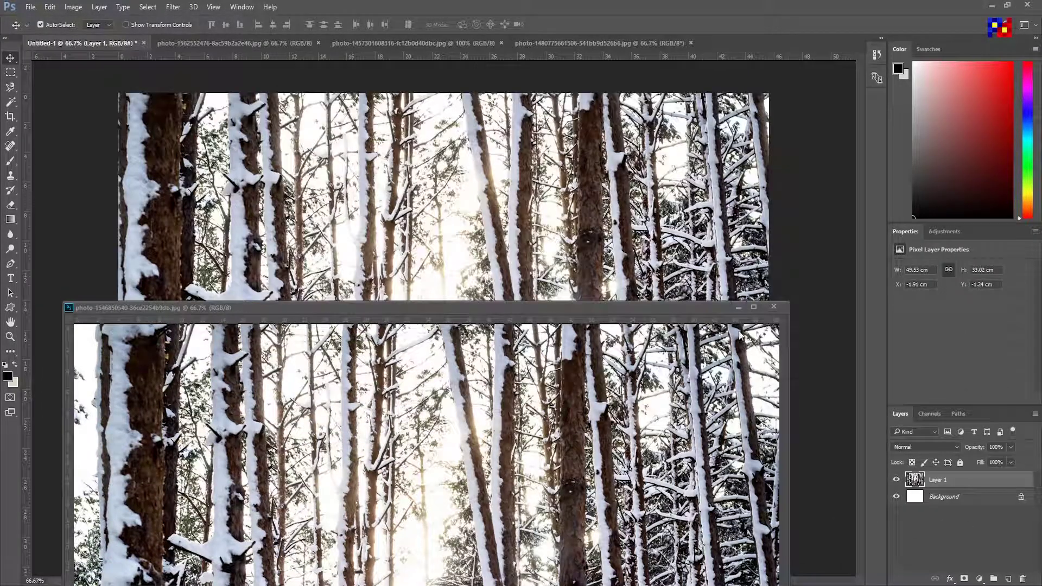
{"action": "left_click", "coordinate": [773, 308]}
{"action": "left_click", "coordinate": [470, 40]}
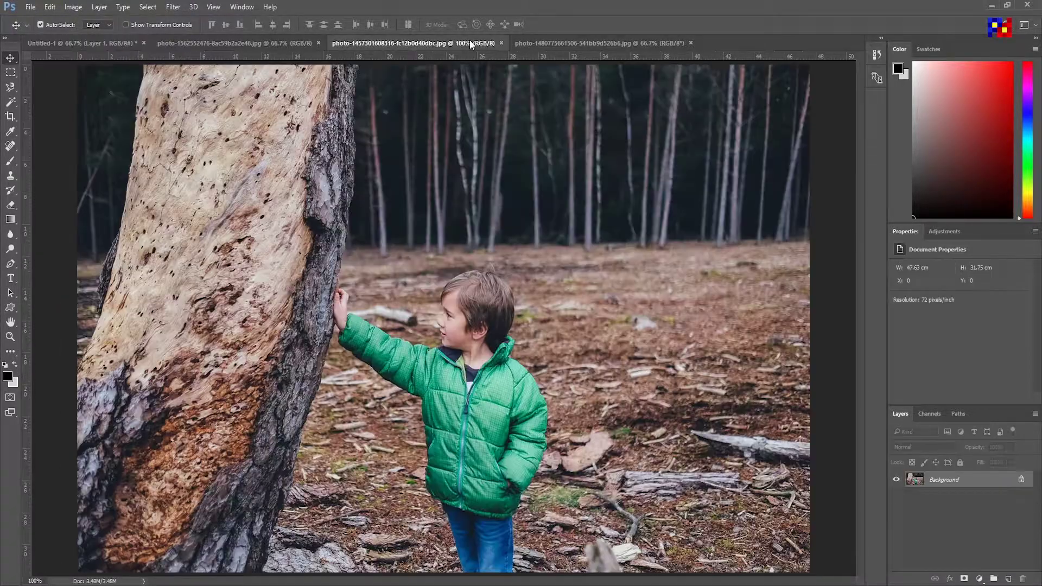
{"action": "left_click", "coordinate": [278, 43]}
{"action": "left_click", "coordinate": [543, 43]}
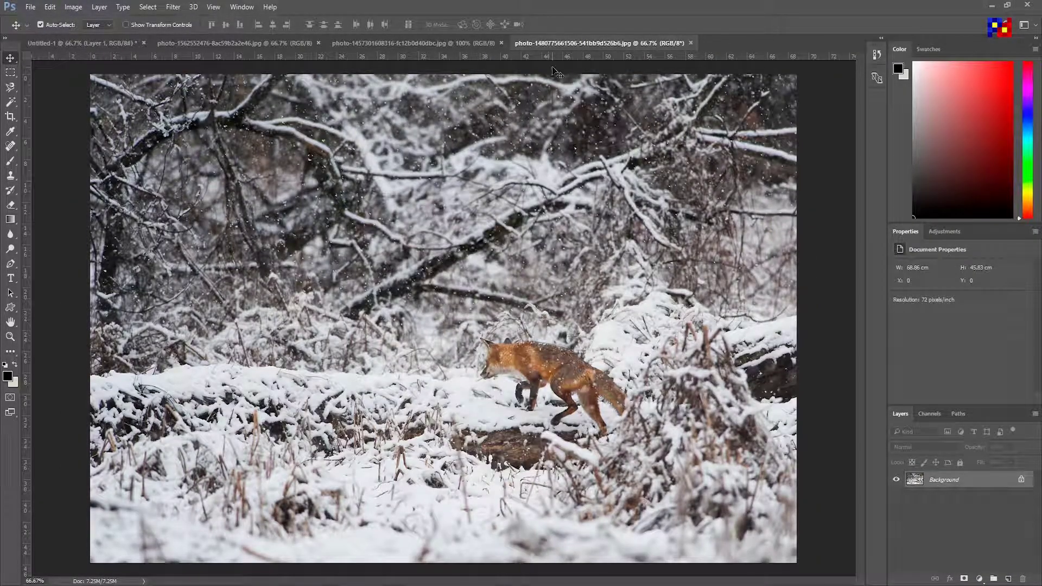
{"action": "left_click_drag", "start_coordinate": [542, 43], "coordinate": [875, 329]}
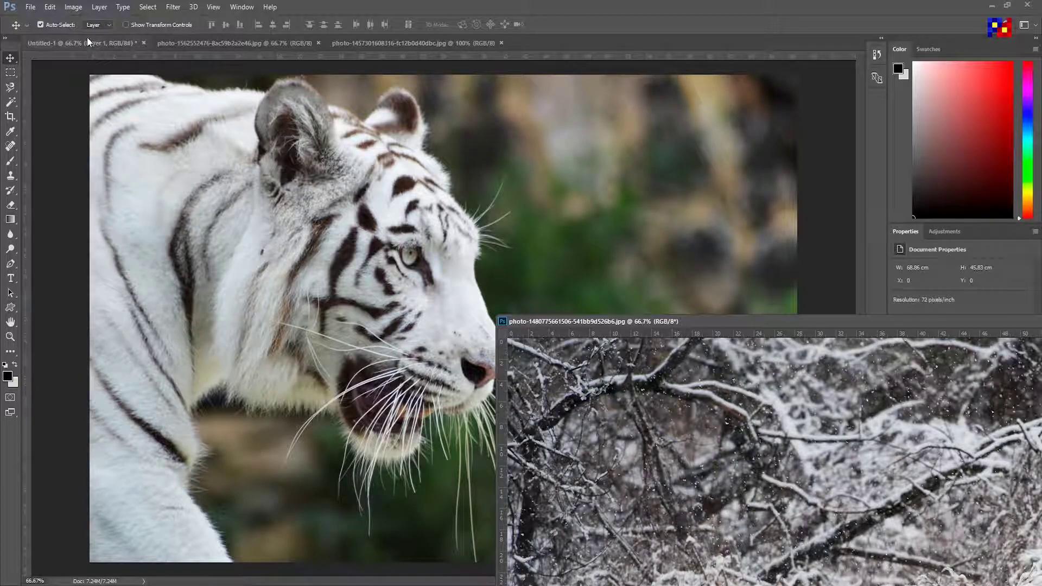
{"action": "left_click", "coordinate": [89, 40]}
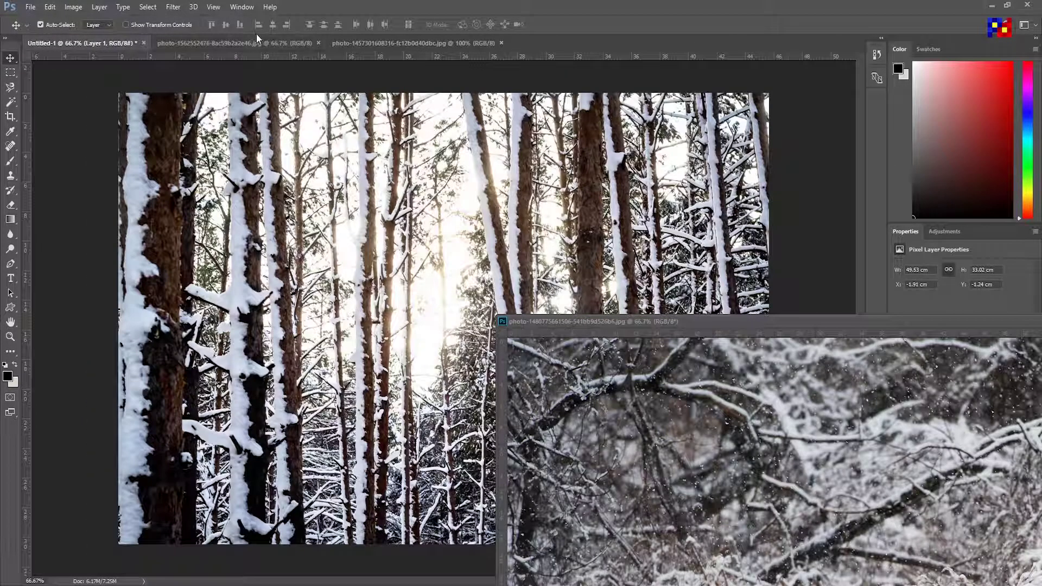
{"action": "mouse_move", "coordinate": [815, 322]}
{"action": "left_mouse_down"}
{"action": "mouse_move", "coordinate": [361, 459]}
{"action": "mouse_move", "coordinate": [317, 421]}
{"action": "left_mouse_up"}
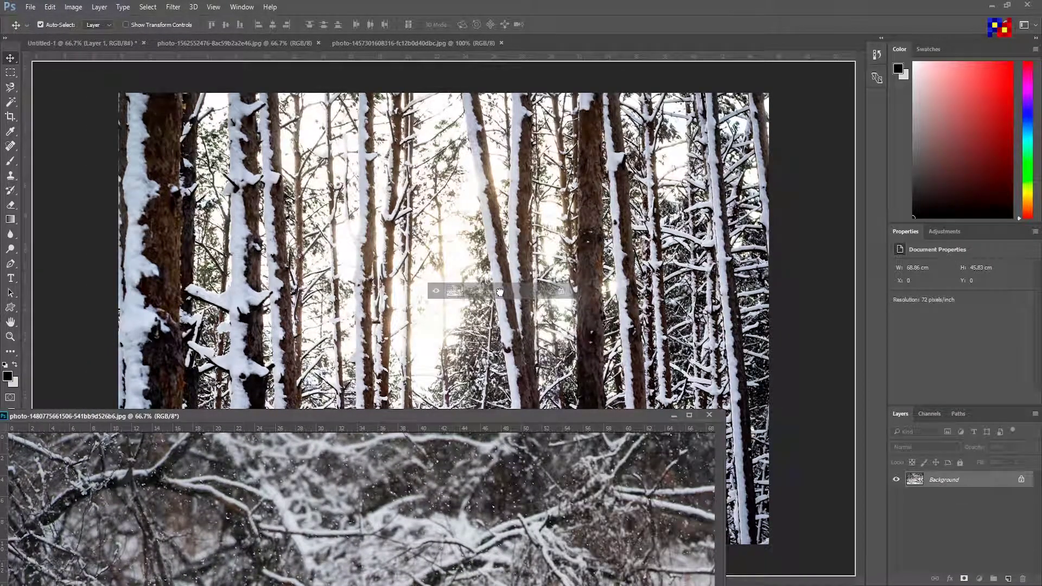
{"action": "left_click_drag", "start_coordinate": [380, 488], "coordinate": [428, 290]}
{"action": "left_click", "coordinate": [707, 416]}
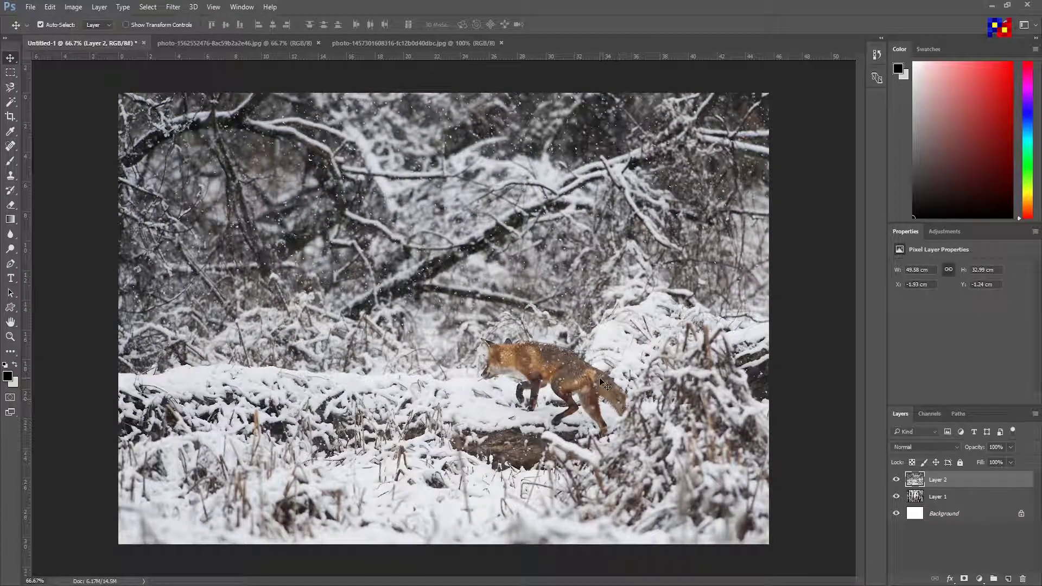
Group Layer 1 and Layer 2 into a group named BACKGROUND.
{"action": "left_click", "coordinate": [988, 498], "text": "ctrl"}
{"action": "key", "text": "ctrl+g"}
{"action": "type", "text": "BACKGROUND"}
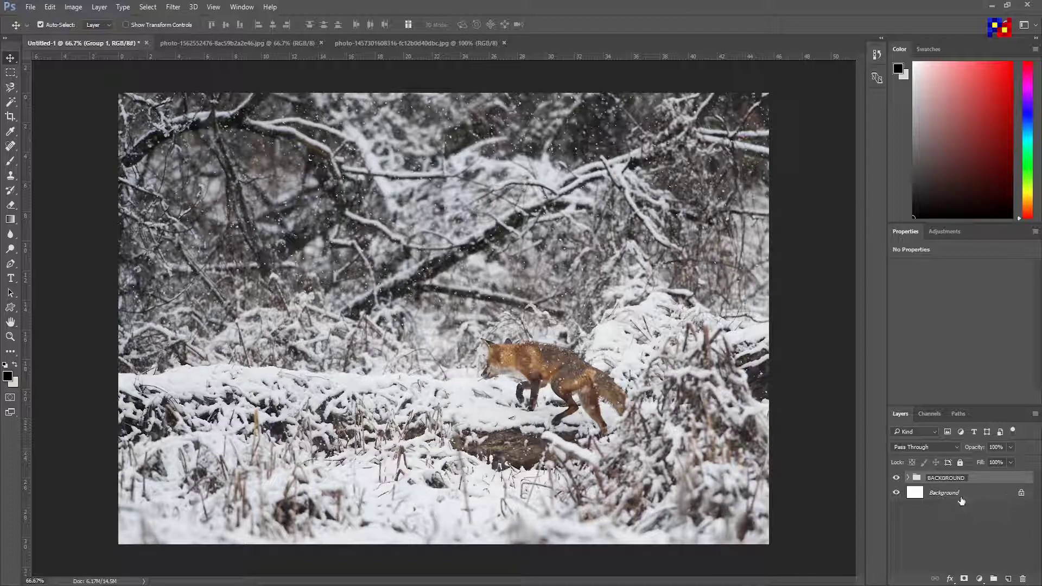
{"action": "left_click", "coordinate": [954, 492]}
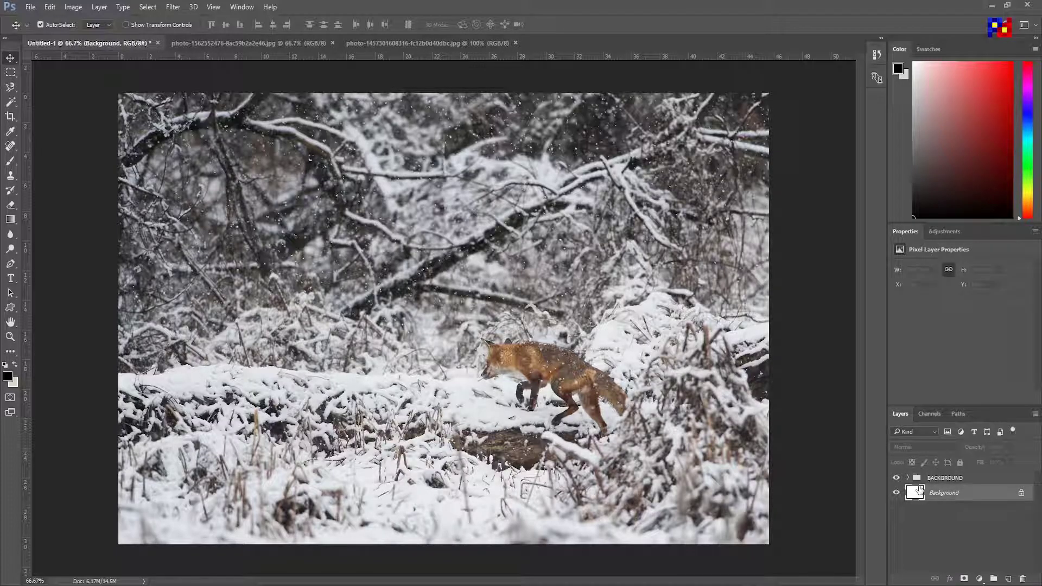
{"action": "left_click", "coordinate": [944, 479]}
Flip the fox photo layer horizontally so the fox faces right.
{"action": "left_click", "coordinate": [580, 390]}
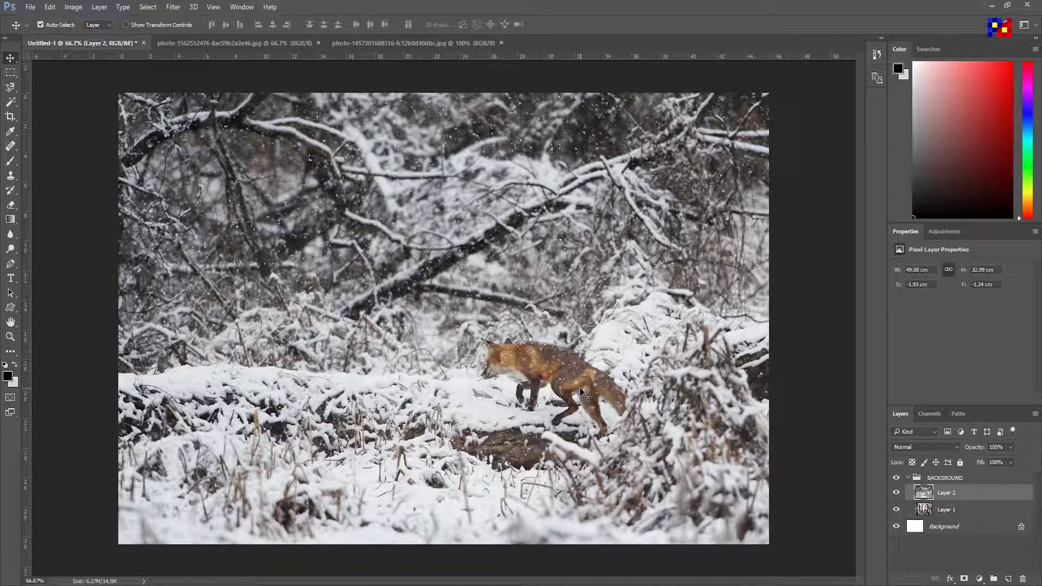
{"action": "key", "text": "ctrl+t"}
{"action": "right_click", "coordinate": [581, 391]}
{"action": "left_click", "coordinate": [644, 556]}
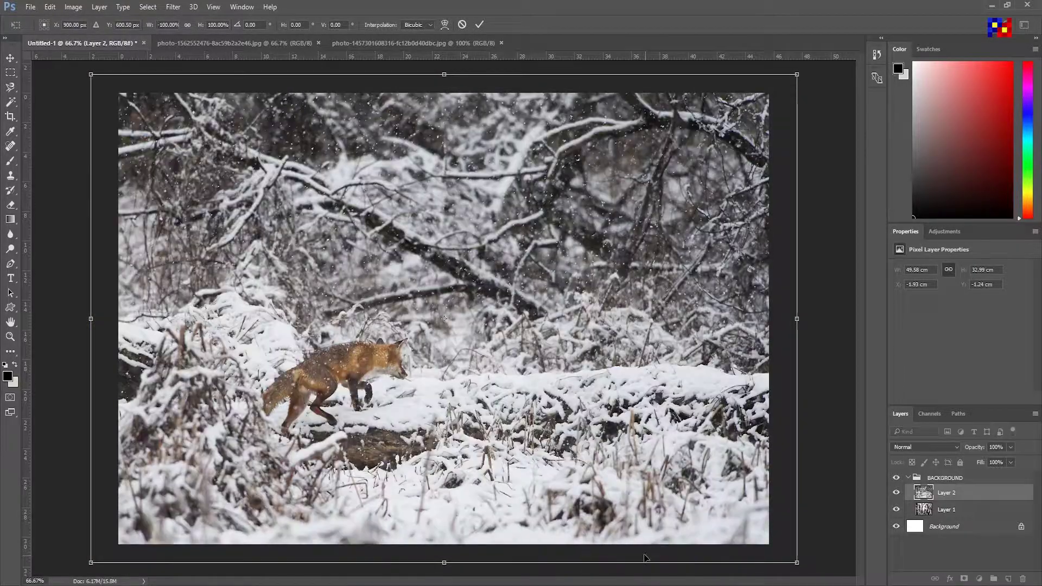
{"action": "key", "text": "Return"}
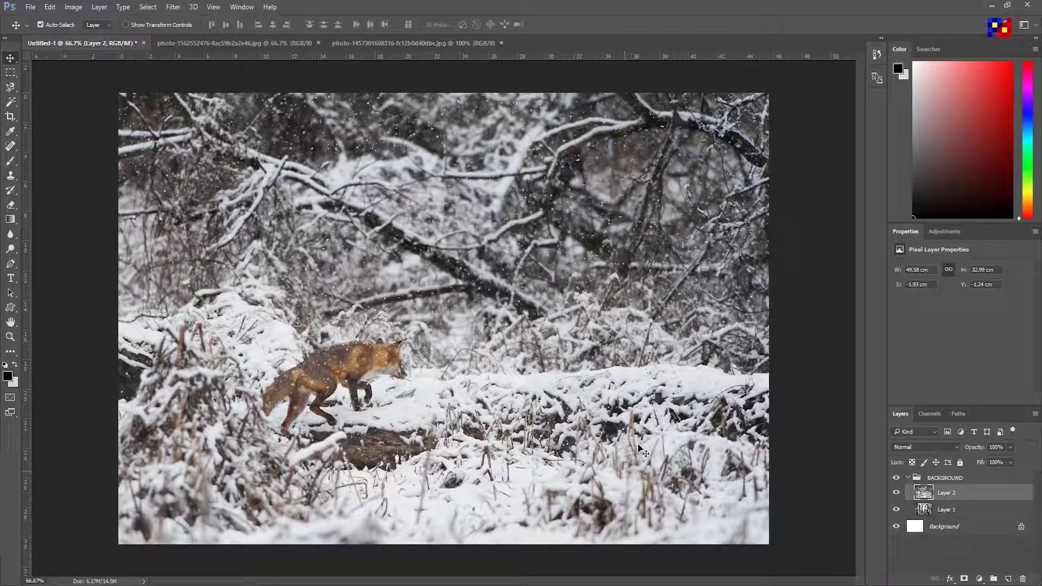
Scale the fox photo down slightly to about 46.05 × 30.63 cm.
{"action": "key", "text": "ctrl+t"}
{"action": "left_click_drag", "start_coordinate": [800, 77], "coordinate": [775, 96]}
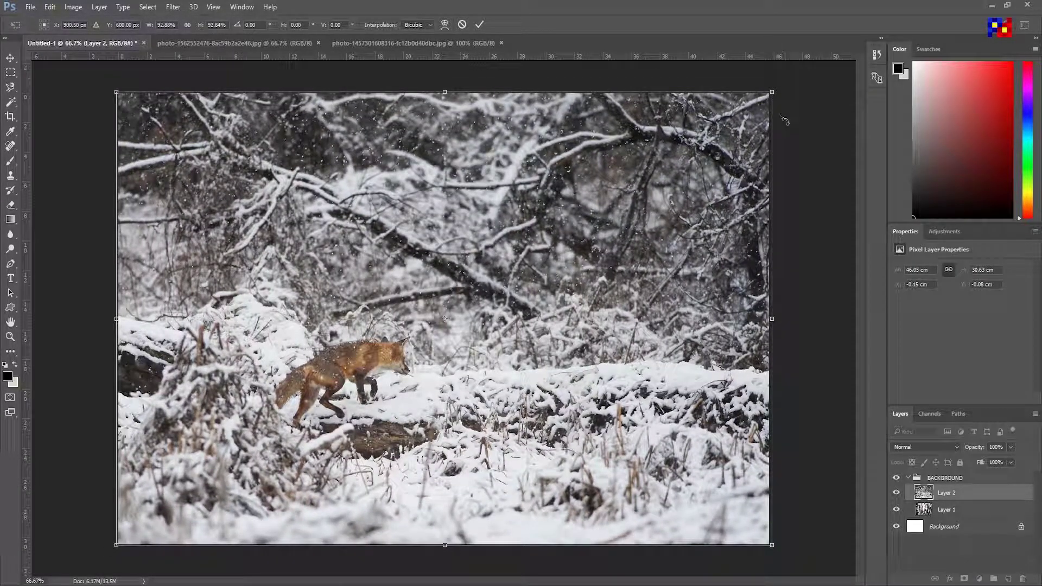
{"action": "key", "text": "Return"}
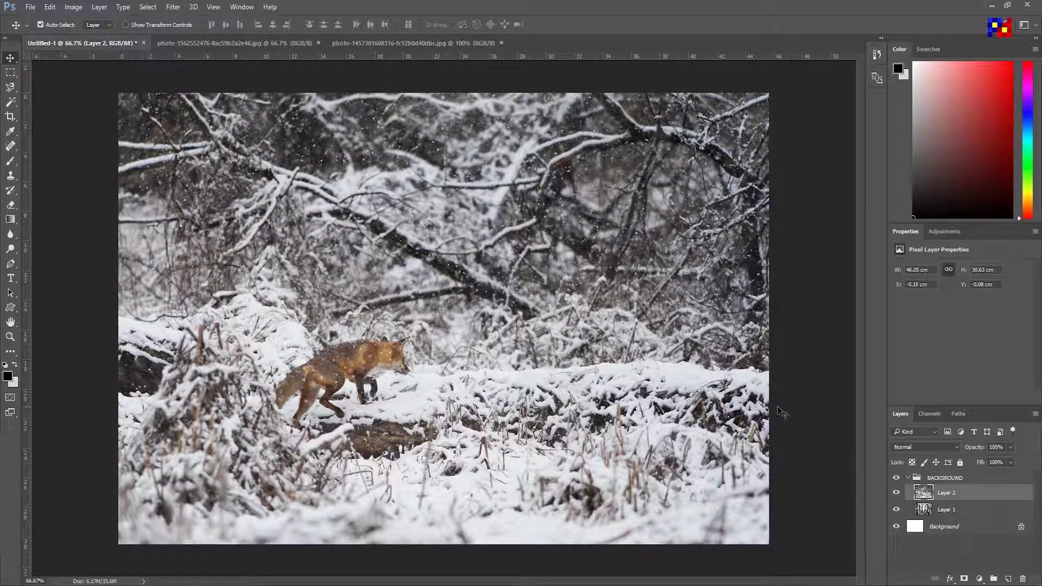
{"action": "key", "text": "l"}
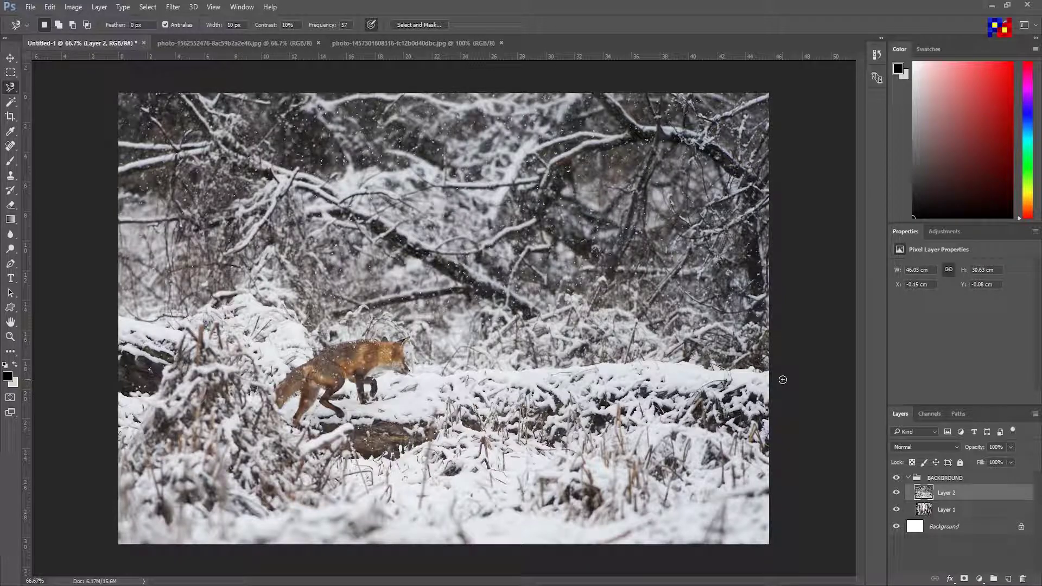
{"action": "key", "text": "s"}
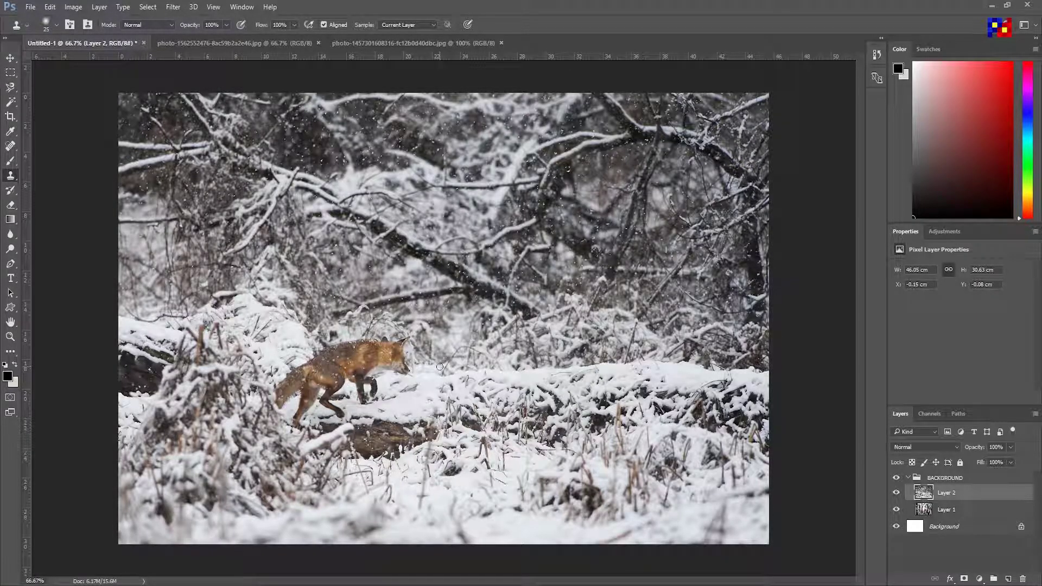
Outline the fox with the freehand Lasso tool.
{"action": "key", "text": "l"}
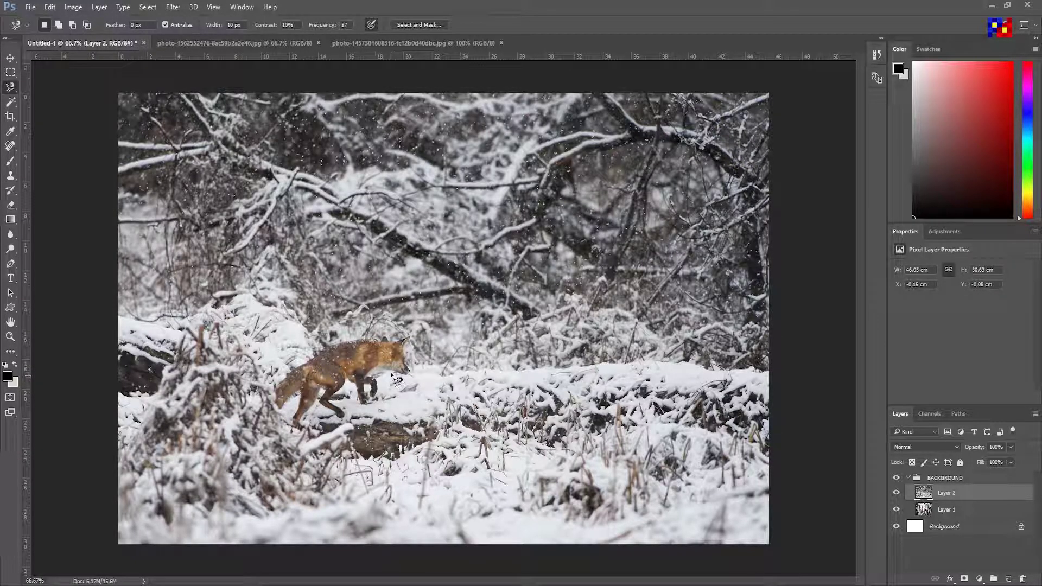
{"action": "right_click", "coordinate": [10, 87]}
{"action": "left_click", "coordinate": [44, 89]}
{"action": "mouse_move", "coordinate": [380, 374]}
{"action": "left_mouse_down"}
{"action": "mouse_move", "coordinate": [413, 370]}
{"action": "mouse_move", "coordinate": [319, 354]}
{"action": "mouse_move", "coordinate": [317, 423]}
{"action": "left_mouse_up"}
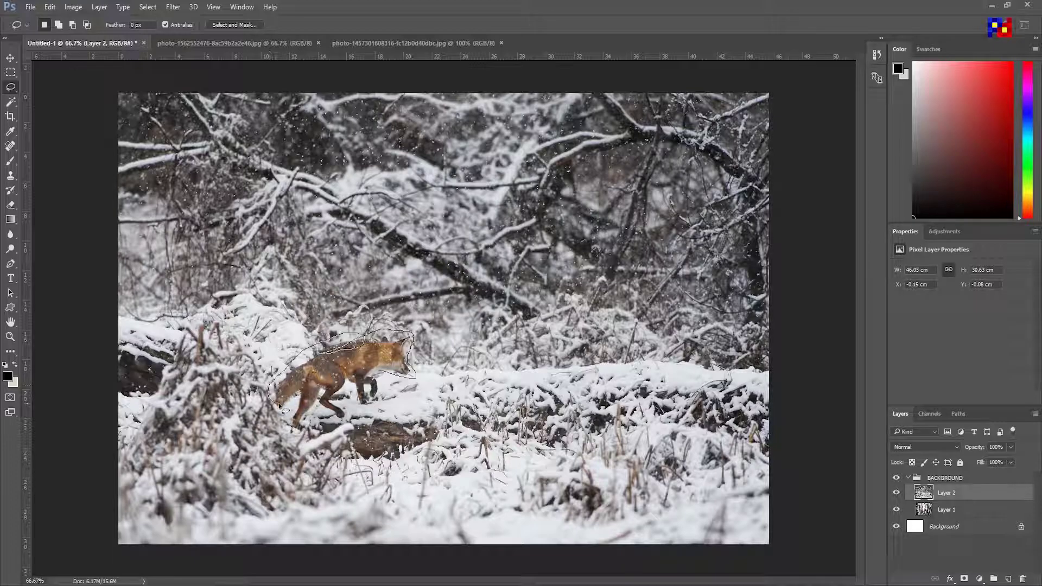
{"action": "left_click_drag", "start_coordinate": [317, 422], "coordinate": [381, 373]}
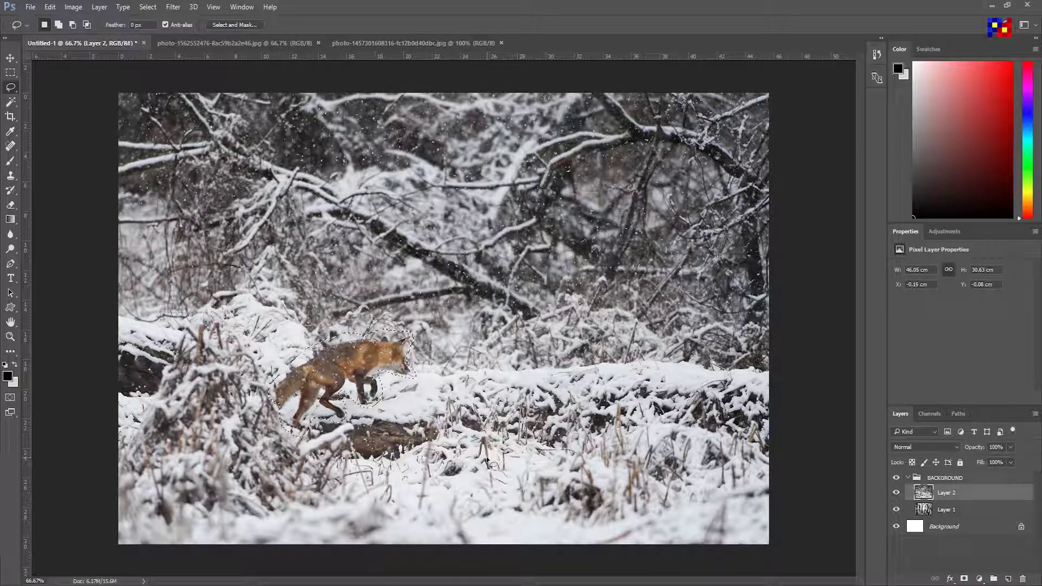
Erase the fox with a Content-Aware fill and clear the selection.
{"action": "left_click", "coordinate": [50, 7]}
{"action": "left_click", "coordinate": [59, 177]}
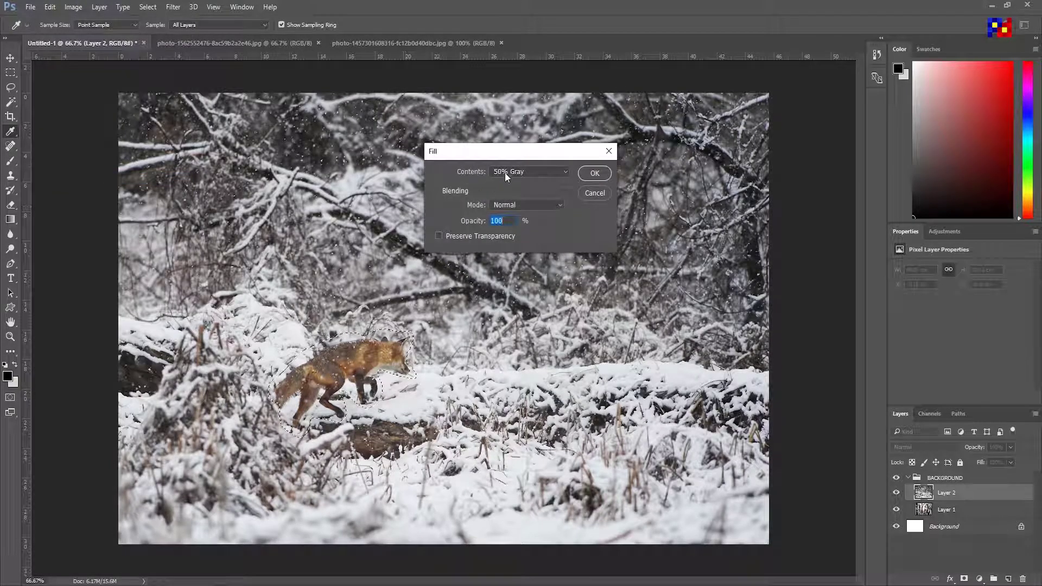
{"action": "left_click_drag", "start_coordinate": [520, 156], "coordinate": [463, 144]}
{"action": "left_click", "coordinate": [466, 160]}
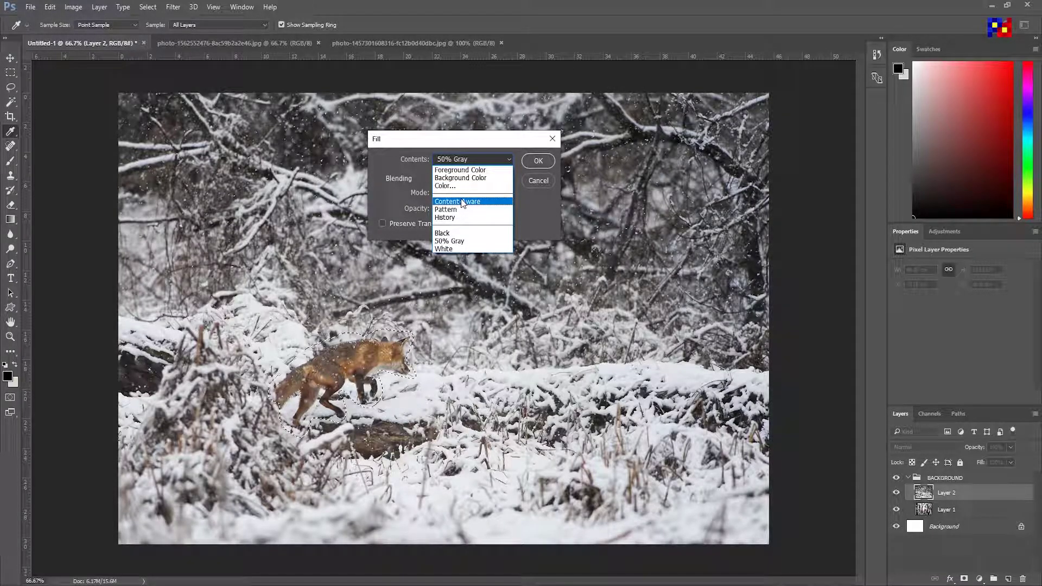
{"action": "left_click", "coordinate": [489, 203]}
{"action": "left_click", "coordinate": [527, 161]}
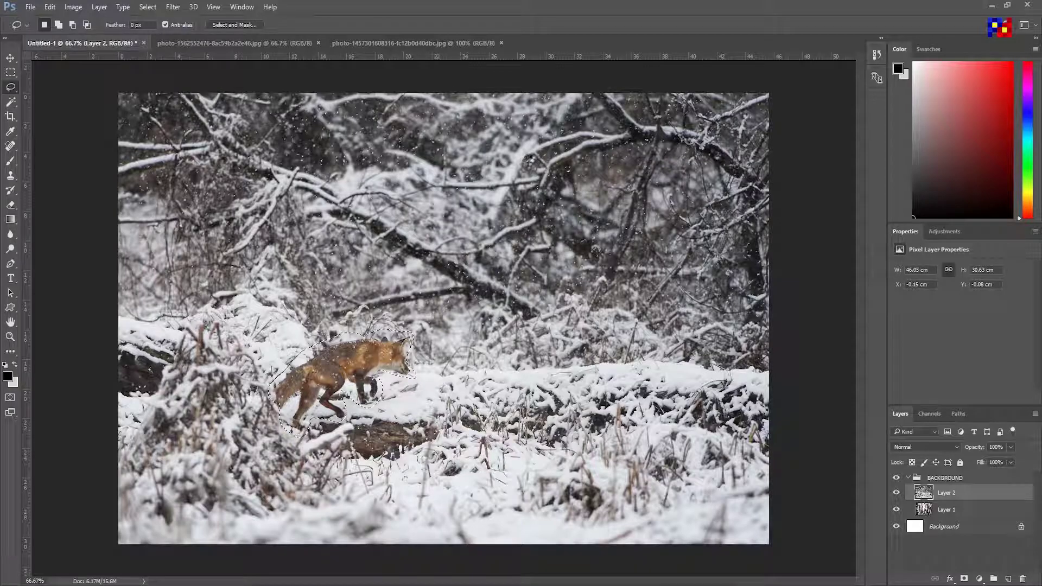
{"action": "key", "text": "ctrl+d"}
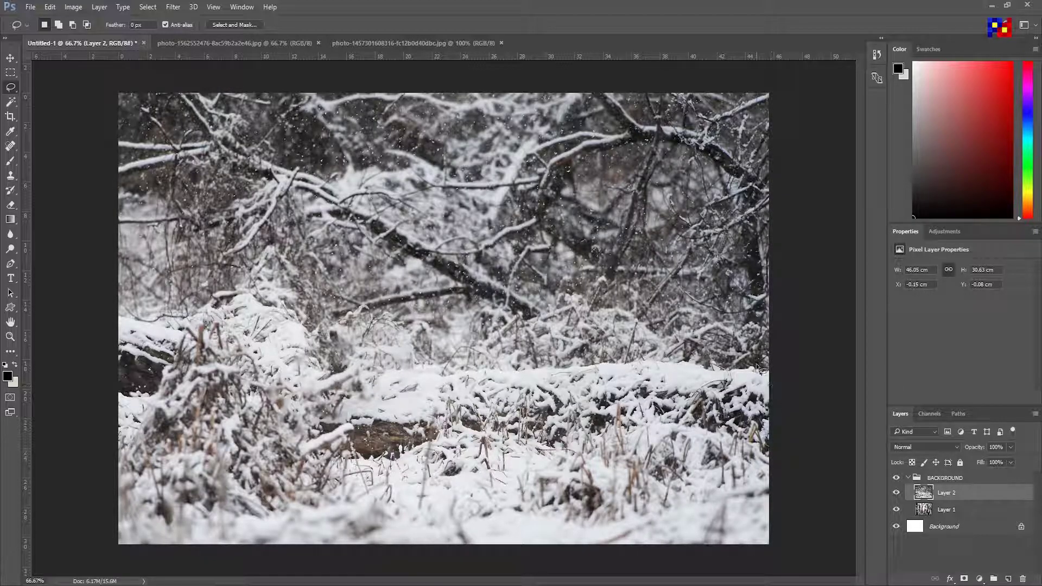
{"action": "right_click", "coordinate": [11, 87]}
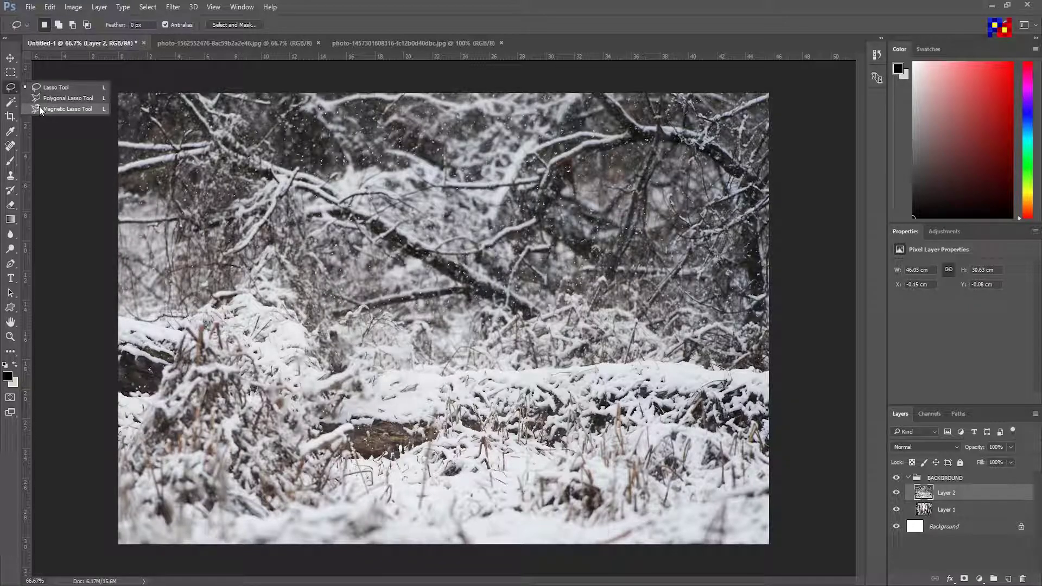
Trace the snow line of Layer 2 with the Magnetic Lasso.
{"action": "left_click", "coordinate": [54, 110]}
{"action": "left_click", "coordinate": [767, 374]}
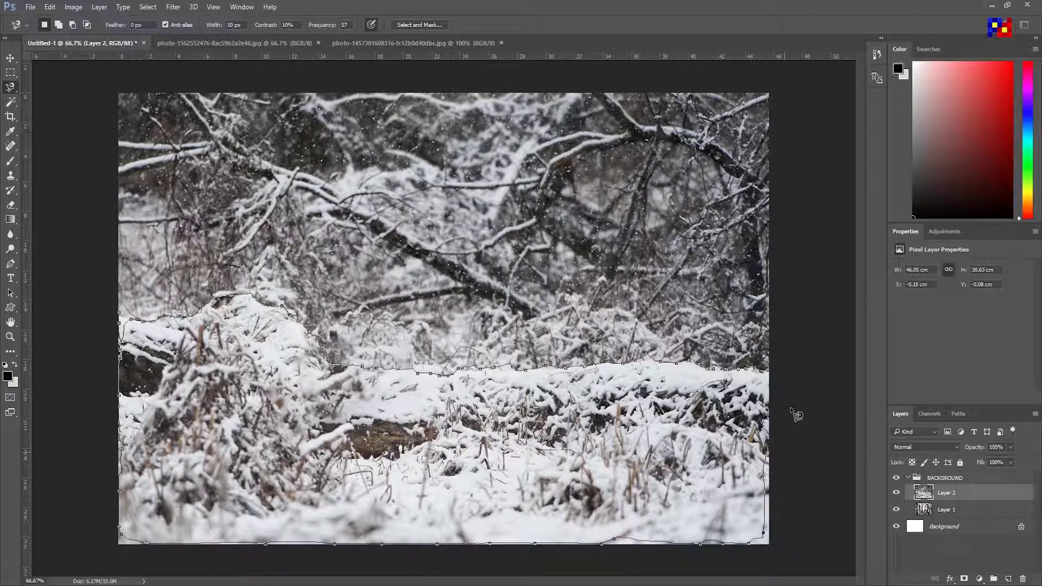
{"action": "left_click", "coordinate": [770, 371]}
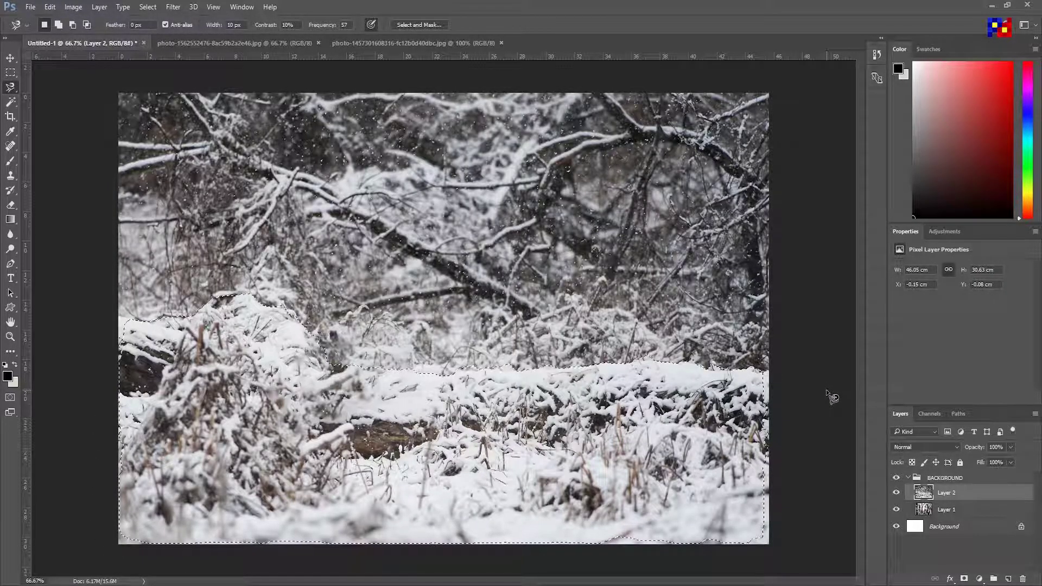
Trim the selection's right edge in Lasso subtract mode, then add a layer mask.
{"action": "right_click", "coordinate": [10, 88]}
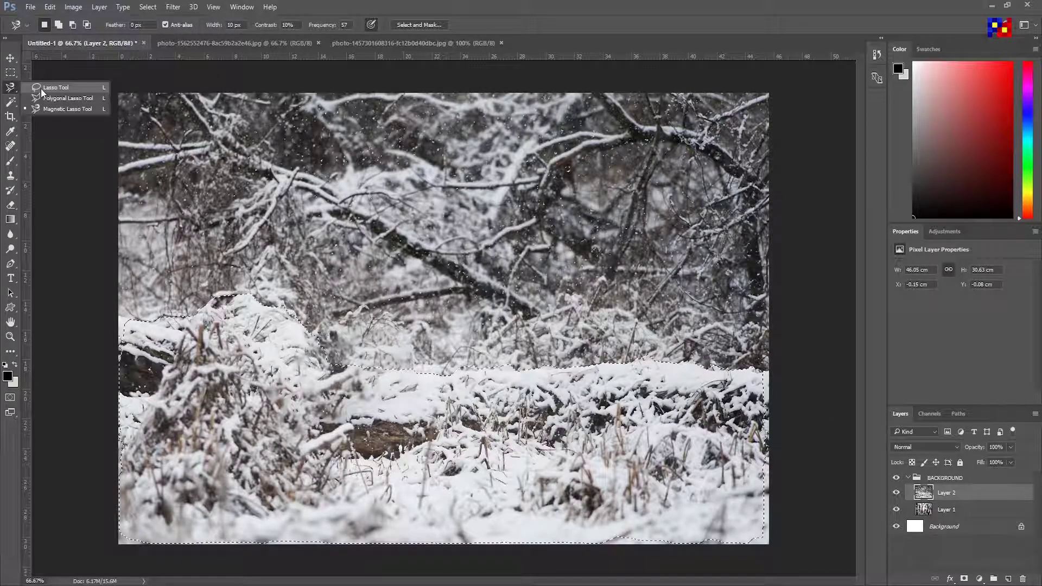
{"action": "left_click", "coordinate": [41, 89]}
{"action": "left_click", "coordinate": [72, 24]}
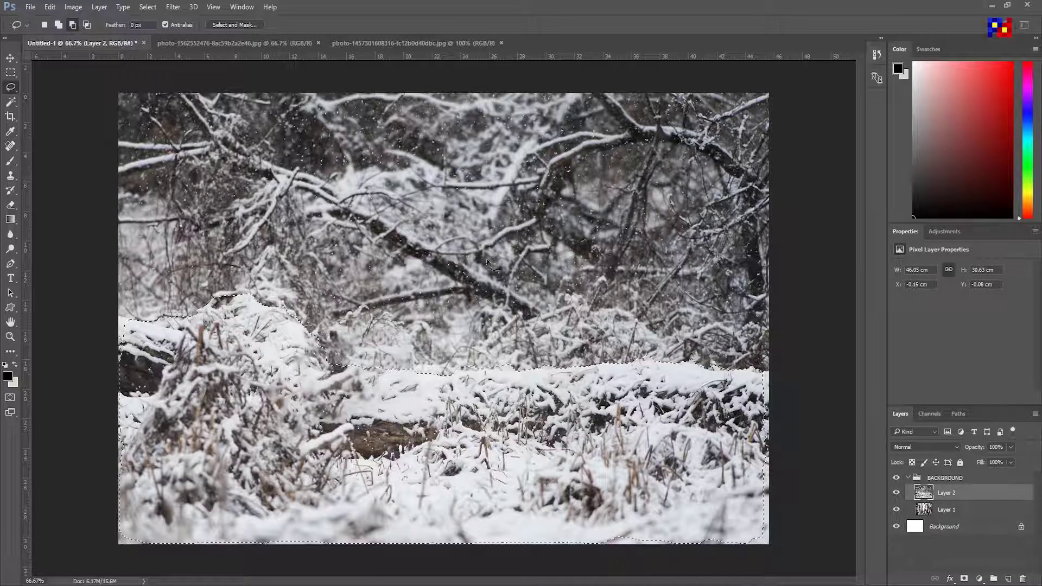
{"action": "left_click_drag", "start_coordinate": [765, 402], "coordinate": [762, 450]}
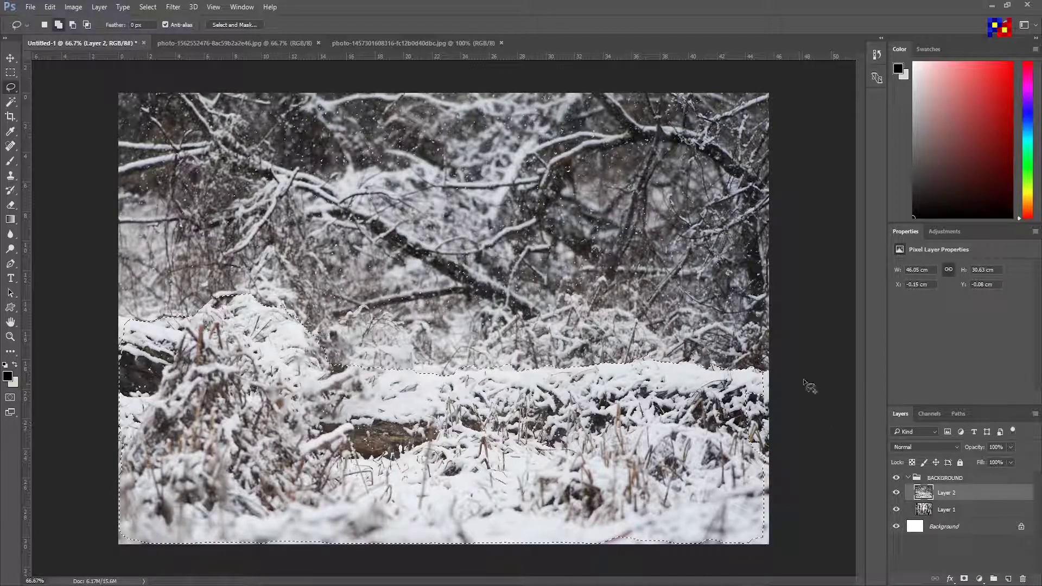
{"action": "mouse_move", "coordinate": [790, 457]}
{"action": "left_mouse_down"}
{"action": "mouse_move", "coordinate": [754, 562]}
{"action": "mouse_move", "coordinate": [811, 531]}
{"action": "left_mouse_up"}
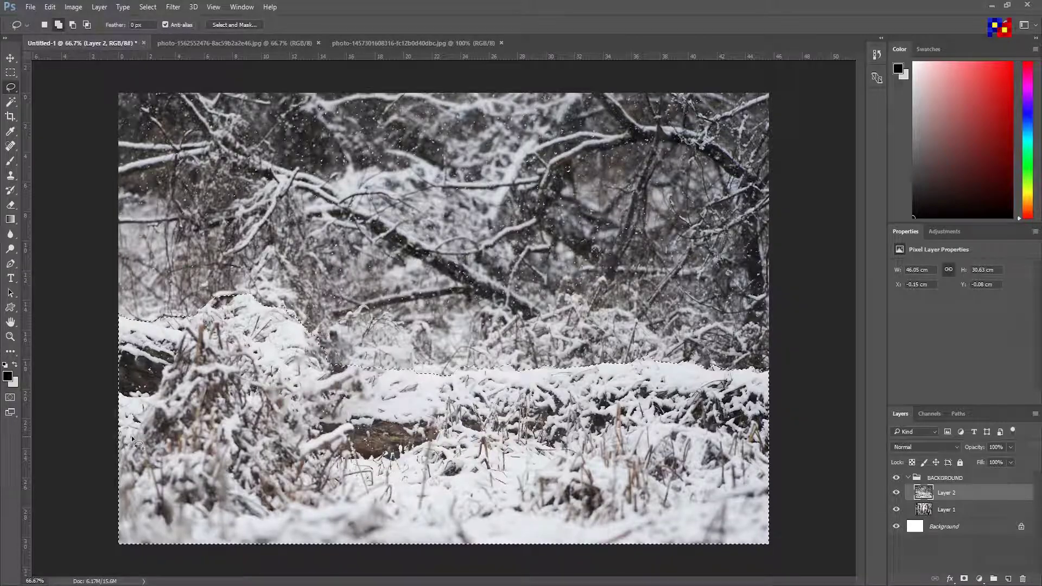
{"action": "left_click", "coordinate": [964, 579]}
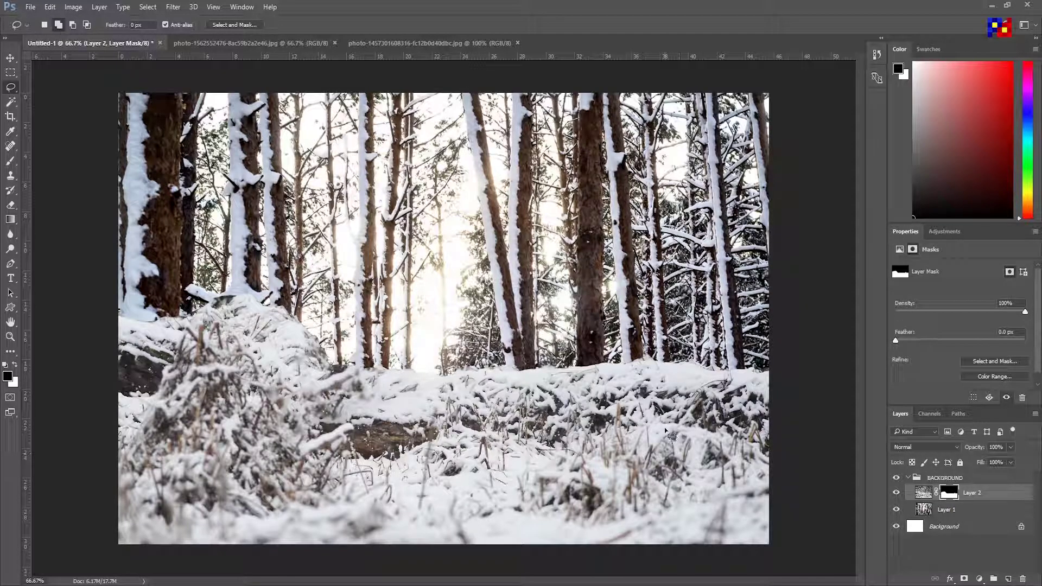
Save the composite as a PSD named 'THE TIGER AND A BOY'.
{"action": "key", "text": "ctrl+shift+s"}
{"action": "type", "text": "THE TI"}
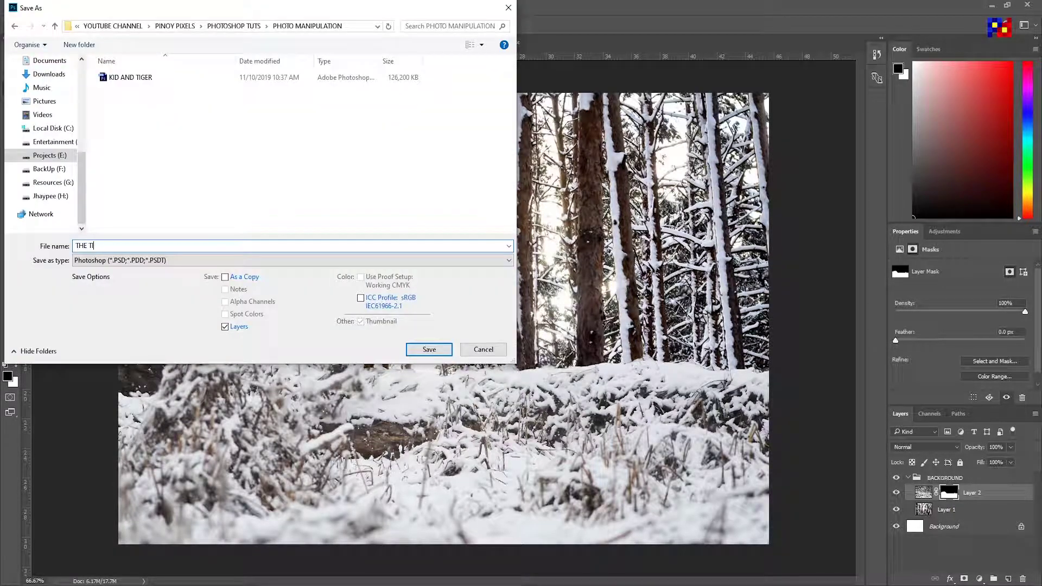
{"action": "type", "text": "GER"}
{"action": "key", "text": "BackSpace"}
{"action": "key", "text": "BackSpace"}
{"action": "type", "text": "AND A BOY"}
{"action": "left_click", "coordinate": [426, 349]}
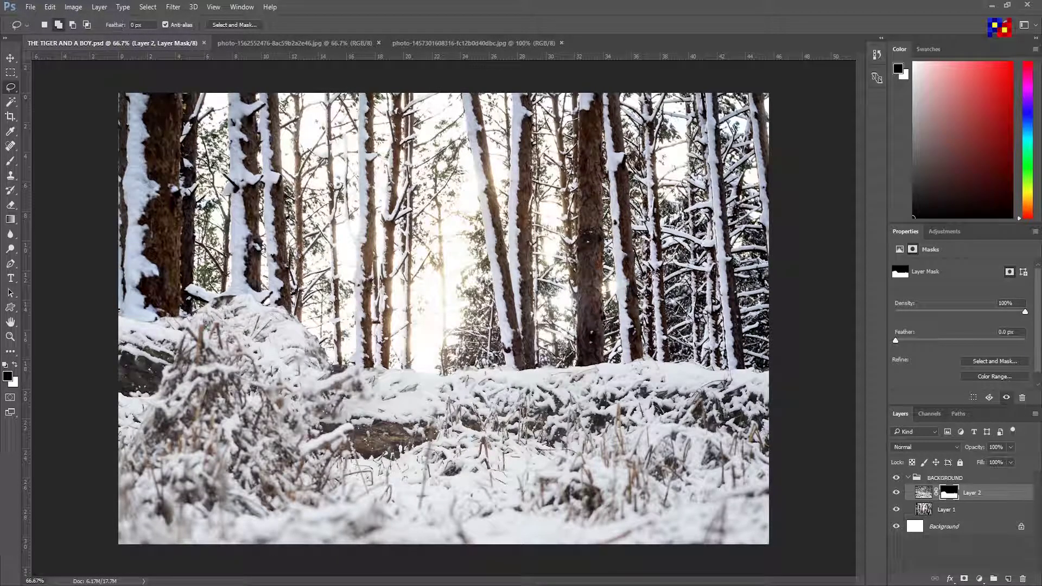
Drag the white tiger photo into the composite as Layer 3.
{"action": "left_click", "coordinate": [272, 43]}
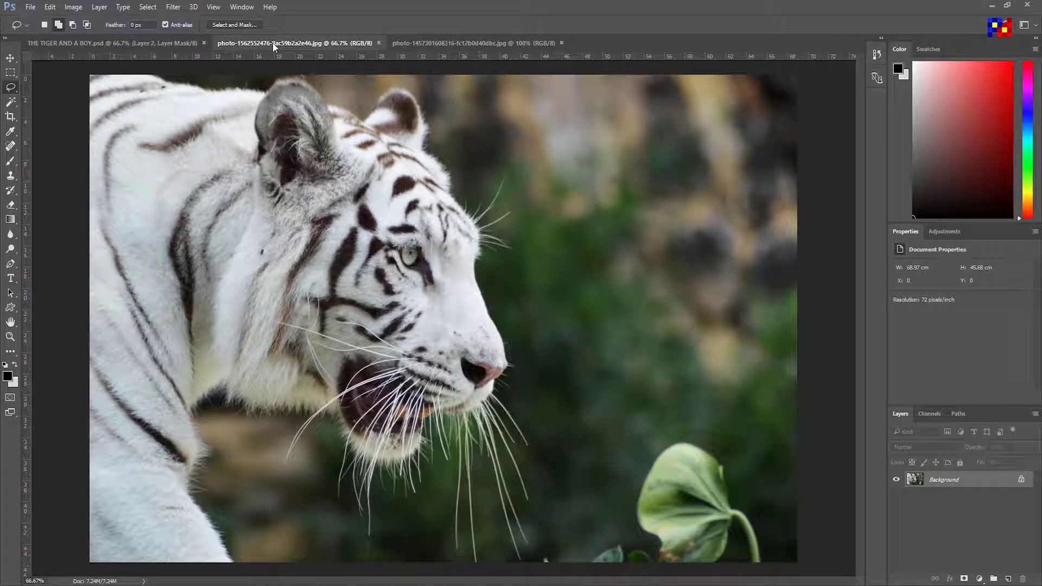
{"action": "left_click_drag", "start_coordinate": [272, 43], "coordinate": [147, 400]}
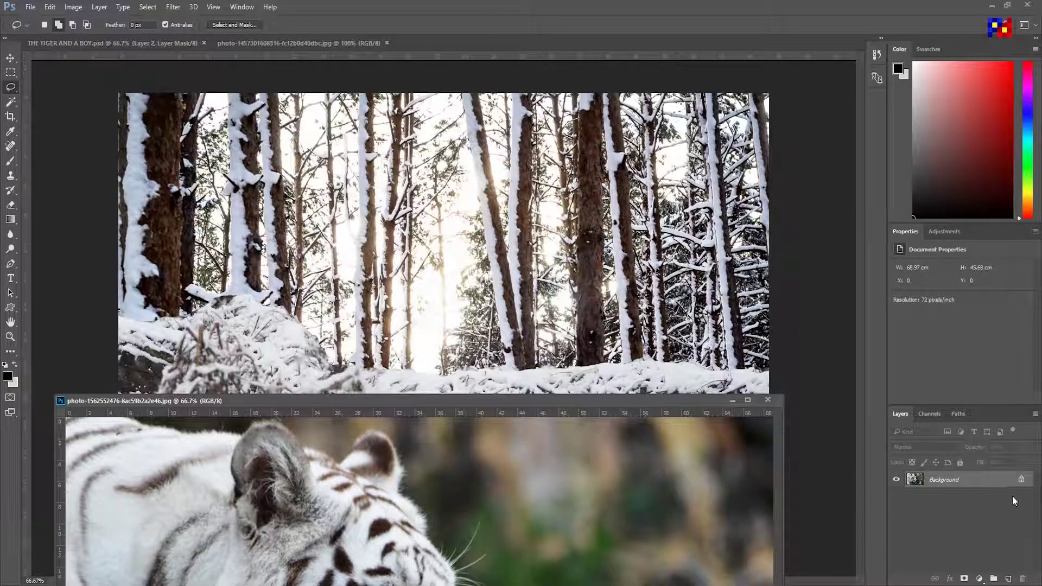
{"action": "left_click_drag", "start_coordinate": [325, 488], "coordinate": [472, 271]}
{"action": "left_click", "coordinate": [767, 399]}
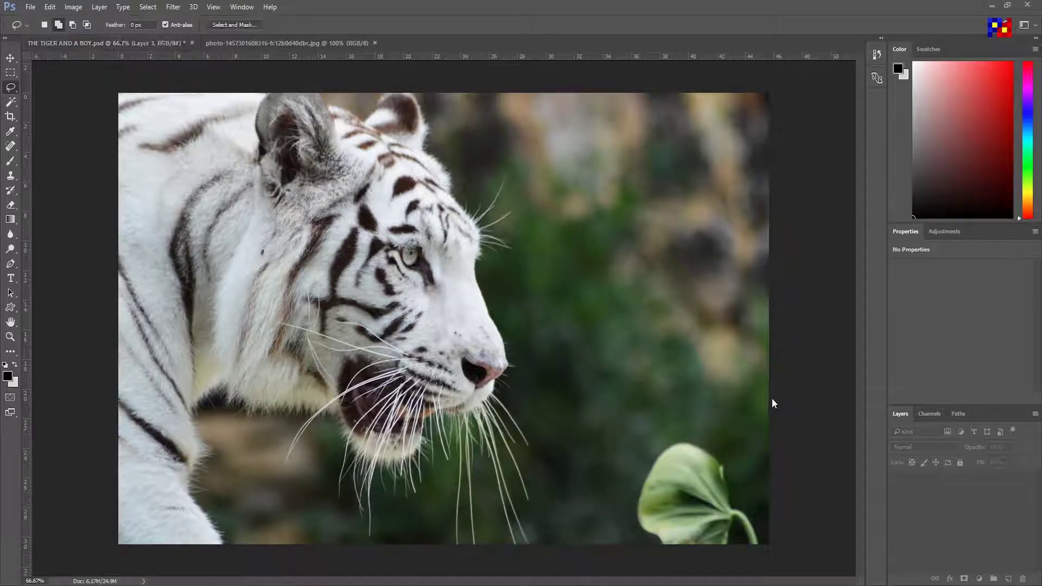
Scale the tiger layer to about 91.66% and save the file.
{"action": "key", "text": "ctrl+t"}
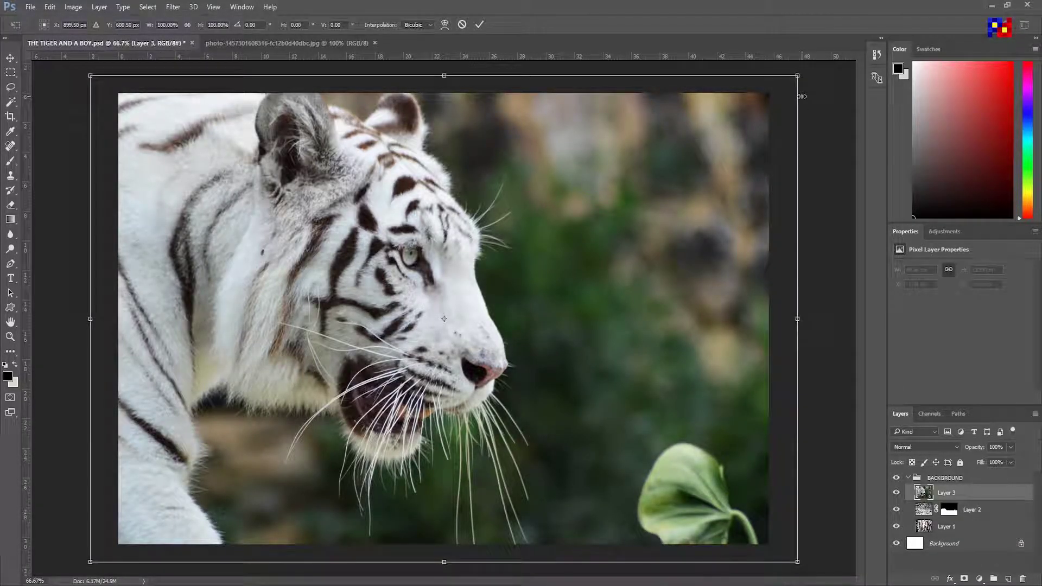
{"action": "key", "text": "Return"}
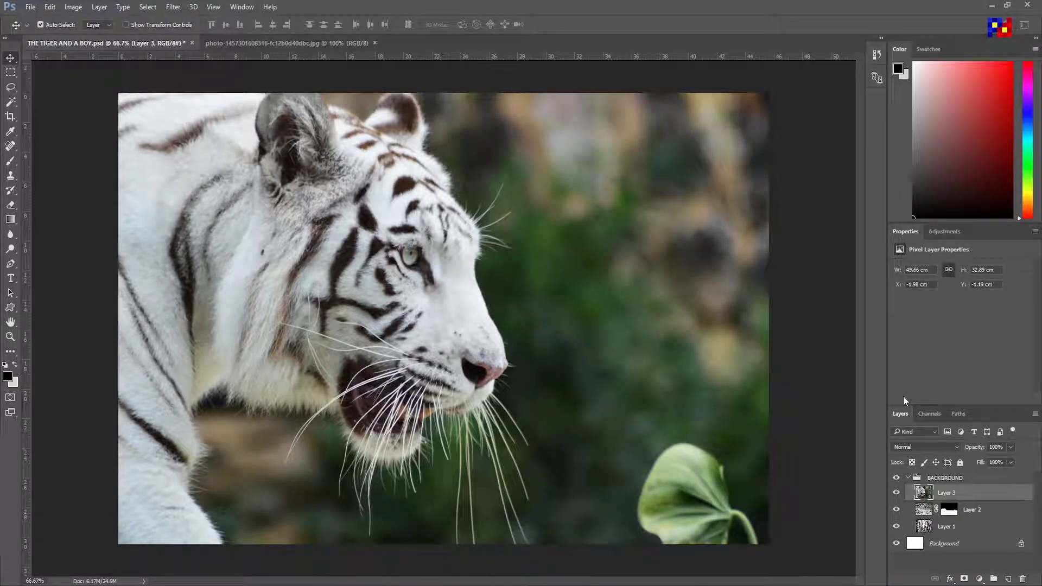
{"action": "key", "text": "ctrl+t"}
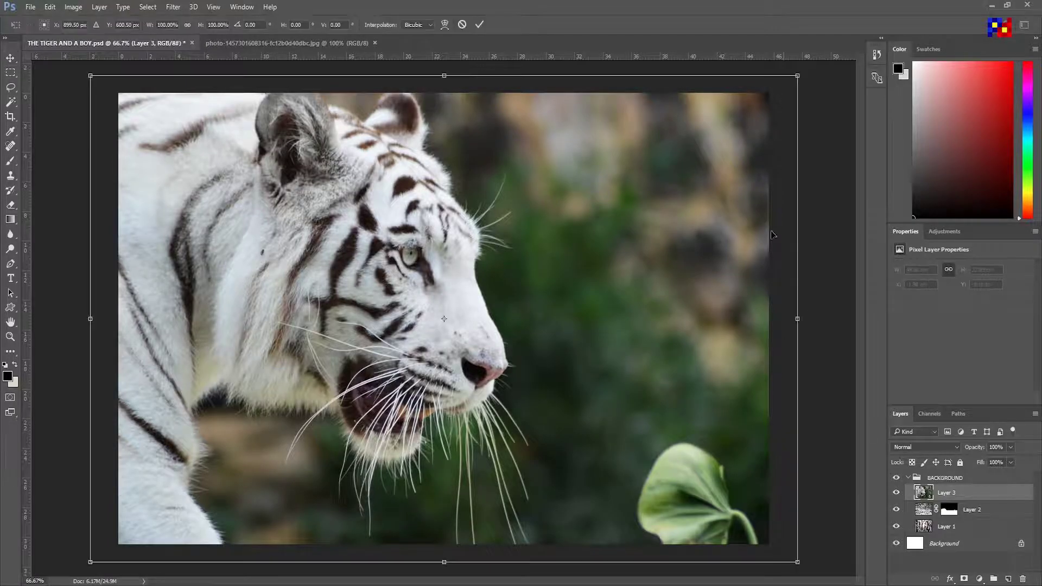
{"action": "left_click_drag", "start_coordinate": [799, 75], "coordinate": [770, 96]}
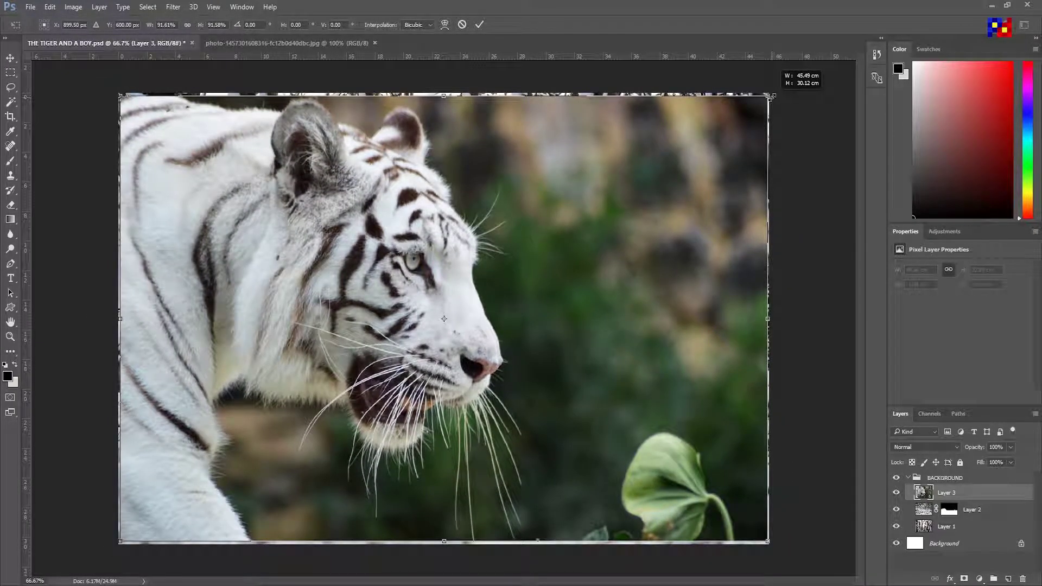
{"action": "key", "text": "Return"}
{"action": "key", "text": "ctrl+s"}
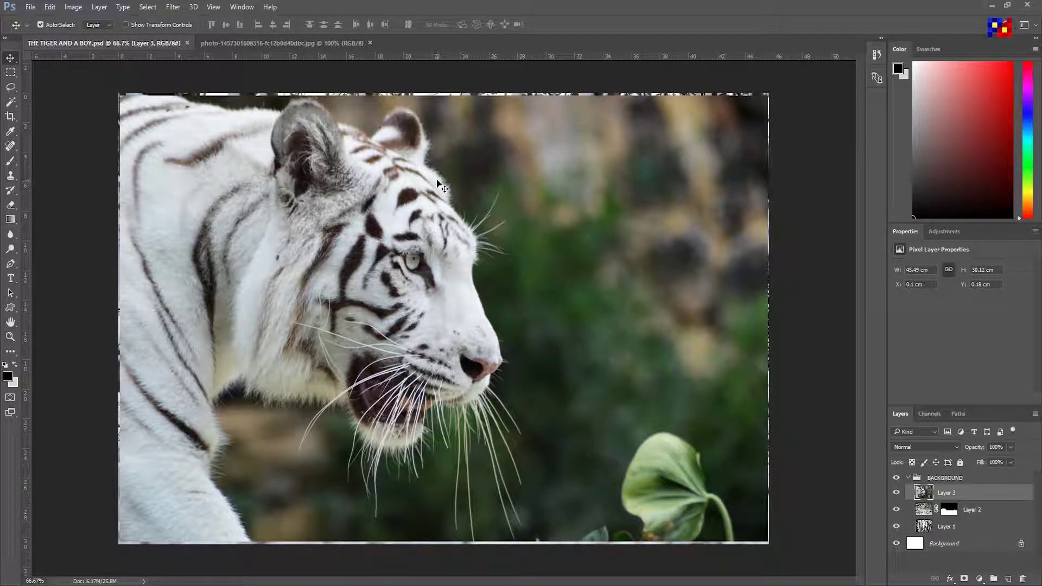
{"action": "key", "text": "l"}
{"action": "right_click", "coordinate": [10, 87]}
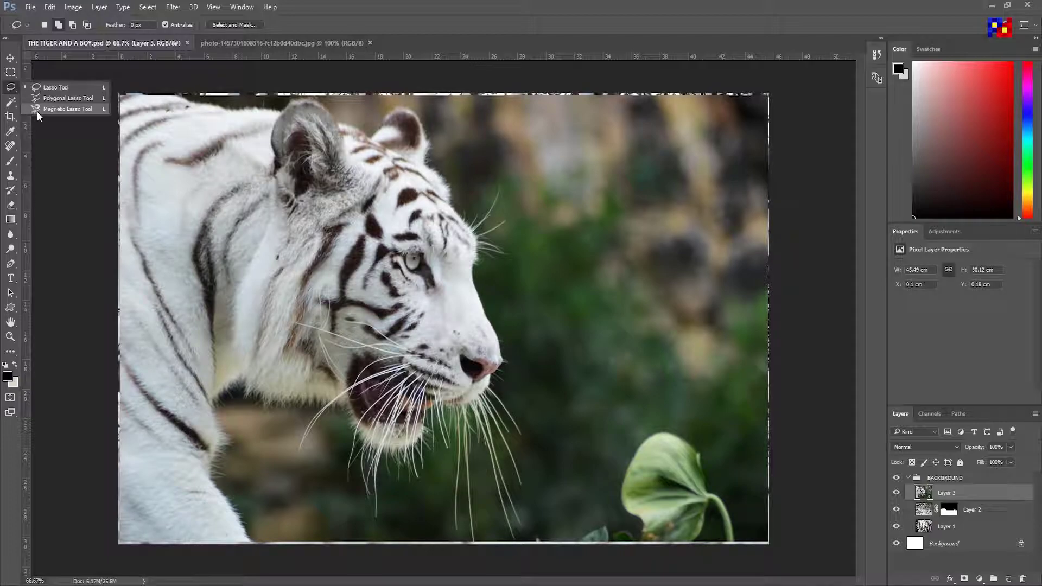
Trace the tiger's head and body with the Magnetic Lasso, adding its left edge with the Lasso.
{"action": "left_click", "coordinate": [38, 110]}
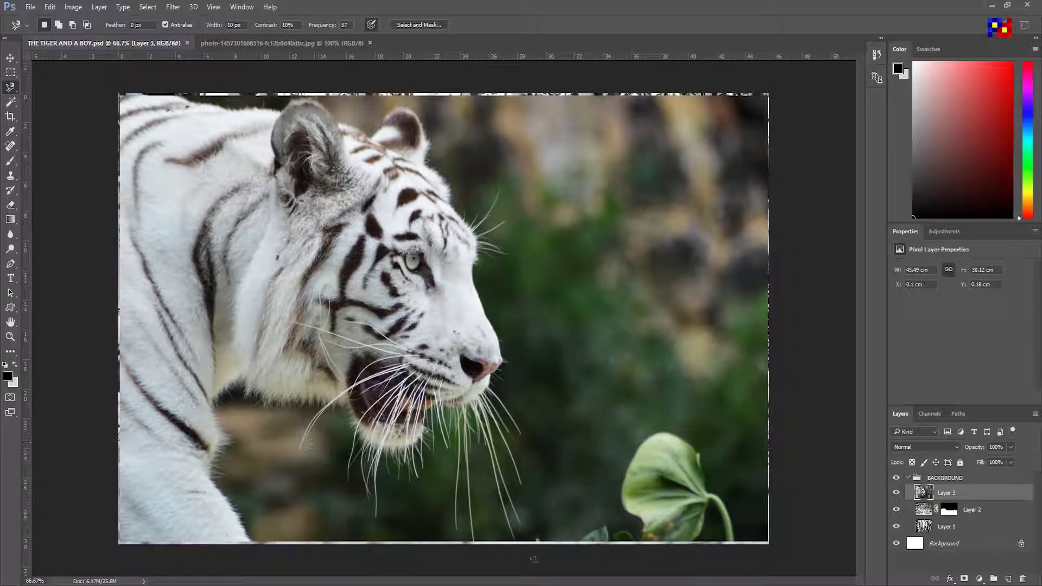
{"action": "left_click", "coordinate": [252, 538]}
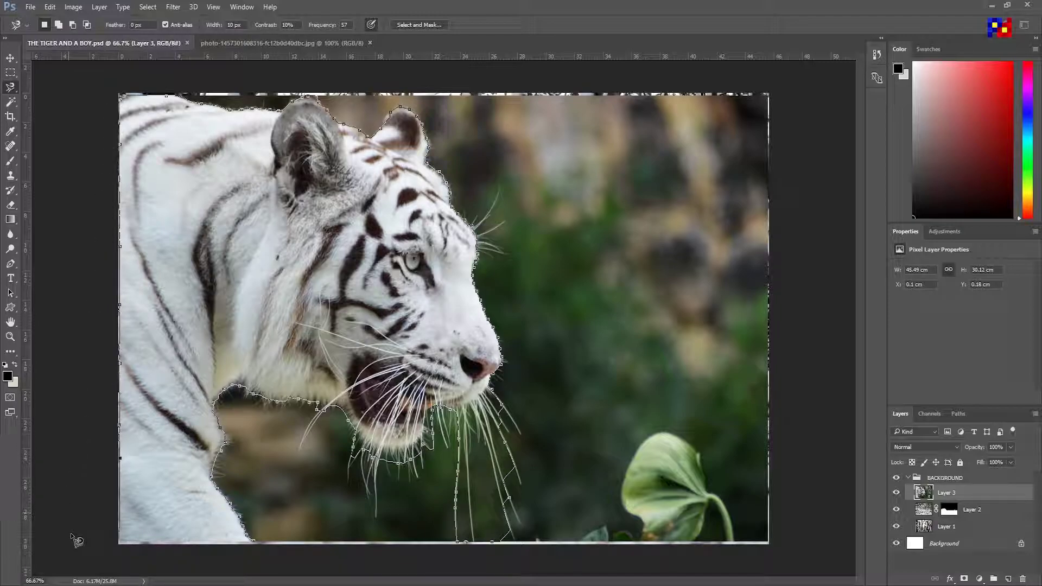
{"action": "double_click", "coordinate": [265, 543]}
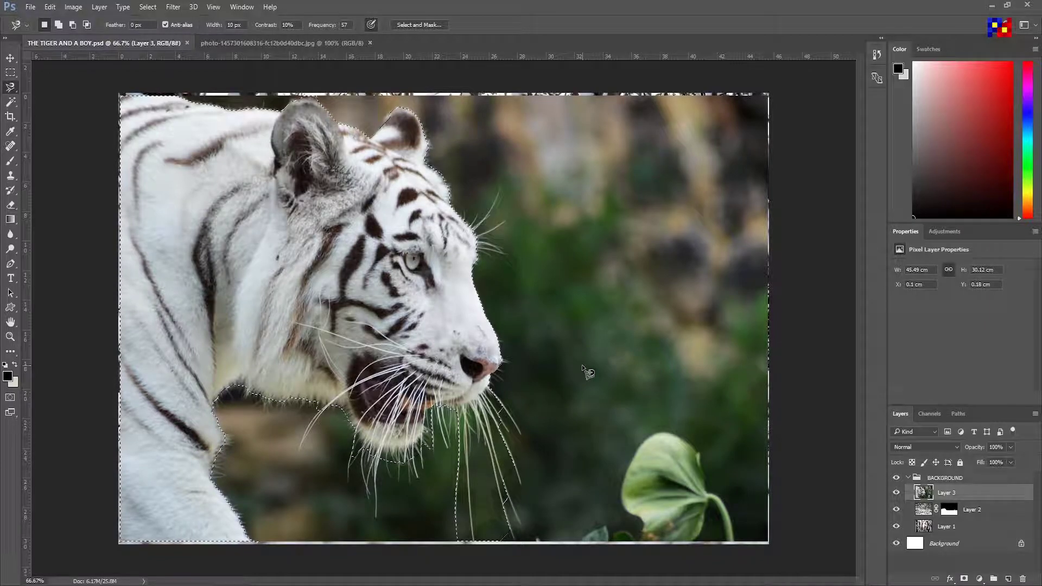
{"action": "right_click", "coordinate": [10, 87]}
{"action": "left_click", "coordinate": [60, 85]}
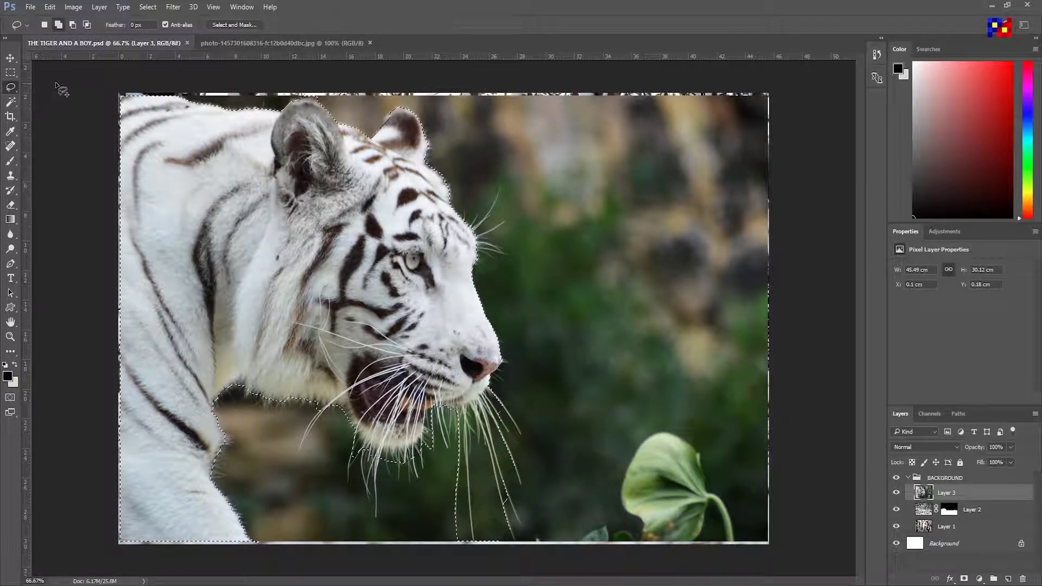
{"action": "mouse_move", "coordinate": [107, 88]}
{"action": "left_mouse_down"}
{"action": "mouse_move", "coordinate": [88, 456]}
{"action": "mouse_move", "coordinate": [231, 545]}
{"action": "left_mouse_up"}
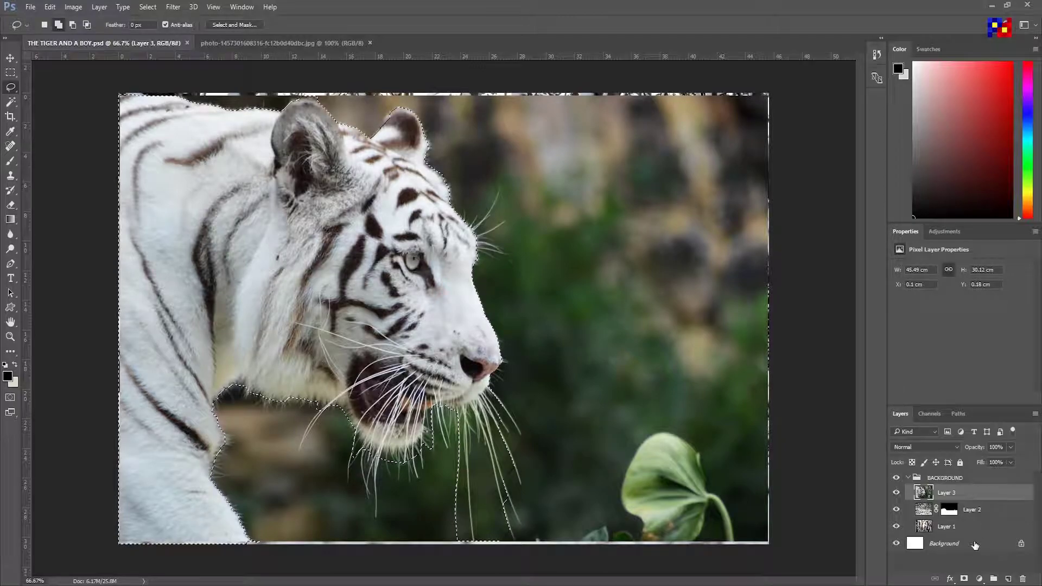
{"action": "left_click", "coordinate": [964, 579]}
{"action": "key", "text": "ctrl+bracketright"}
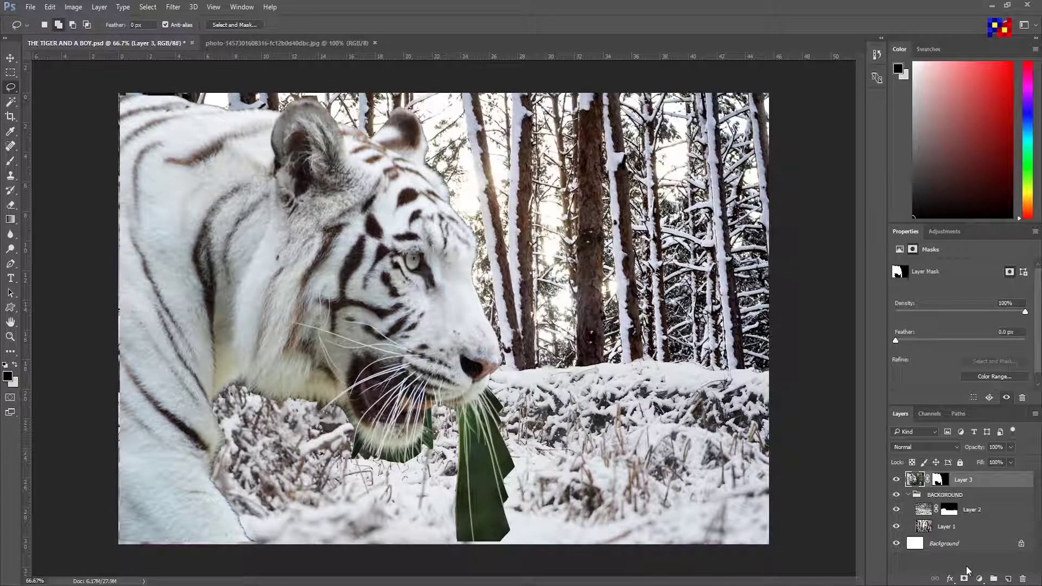
{"action": "double_click", "coordinate": [967, 484]}
{"action": "left_click", "coordinate": [975, 148]}
{"action": "double_click", "coordinate": [962, 479]}
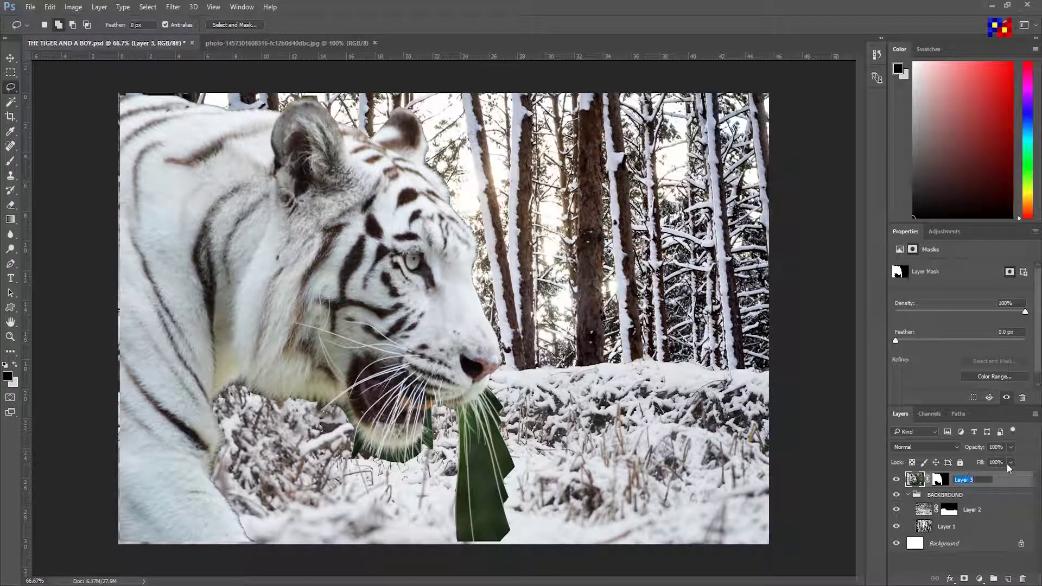
{"action": "type", "text": "TIGER"}
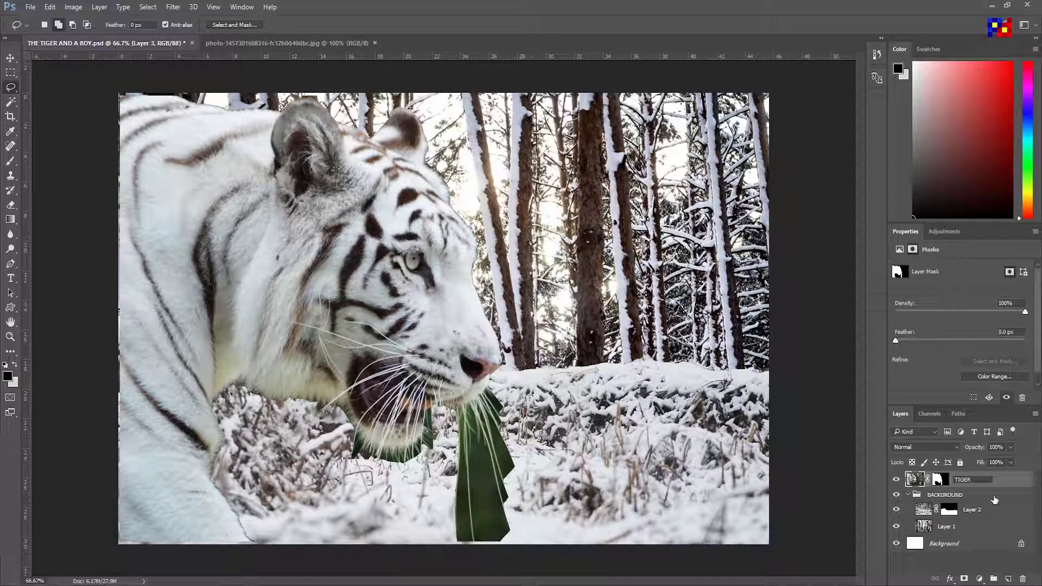
{"action": "left_click", "coordinate": [908, 496]}
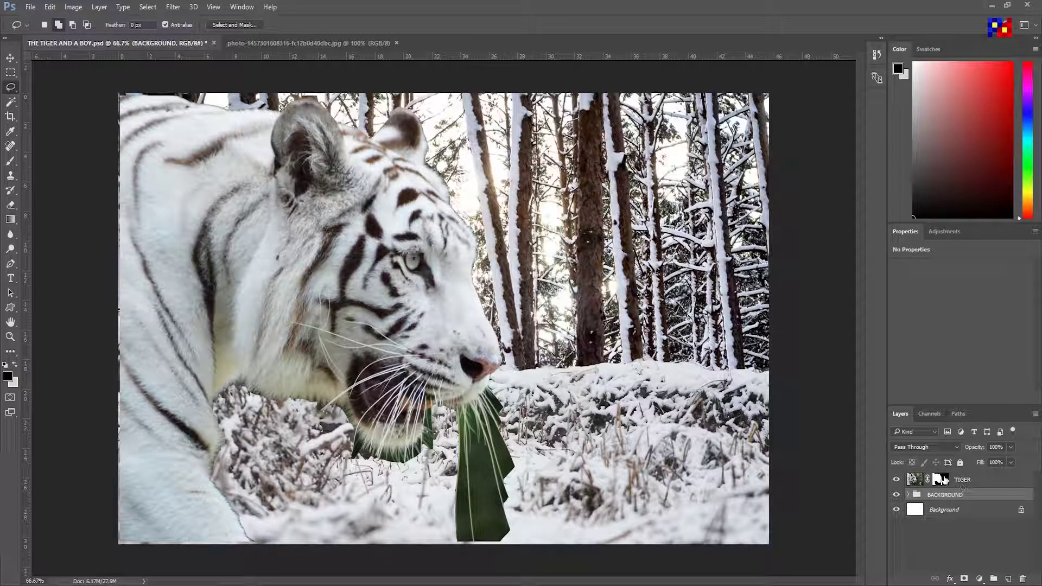
{"action": "left_click", "coordinate": [938, 479]}
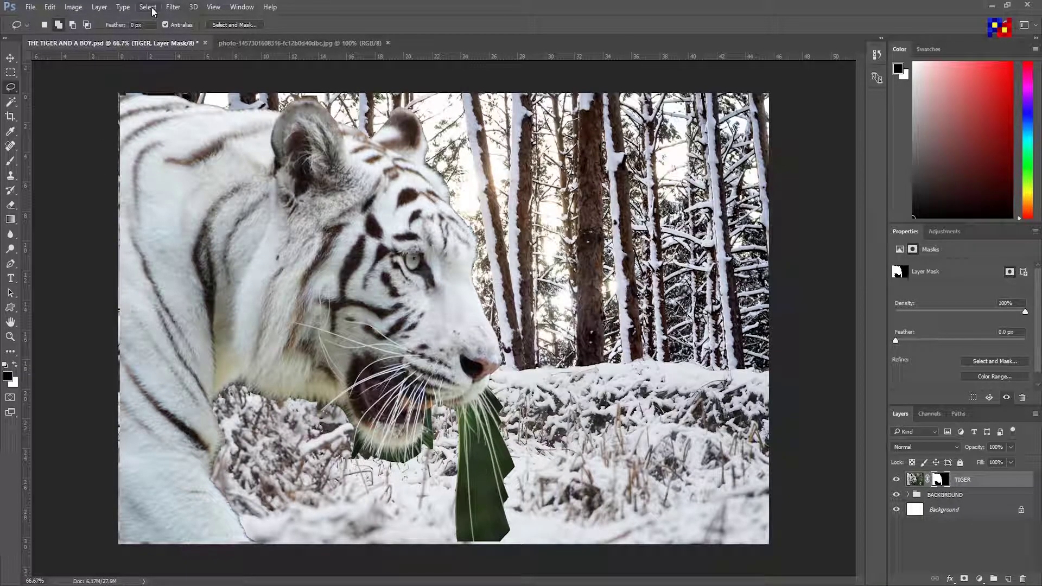
{"action": "left_click", "coordinate": [147, 7]}
{"action": "mouse_move", "coordinate": [172, 7]}
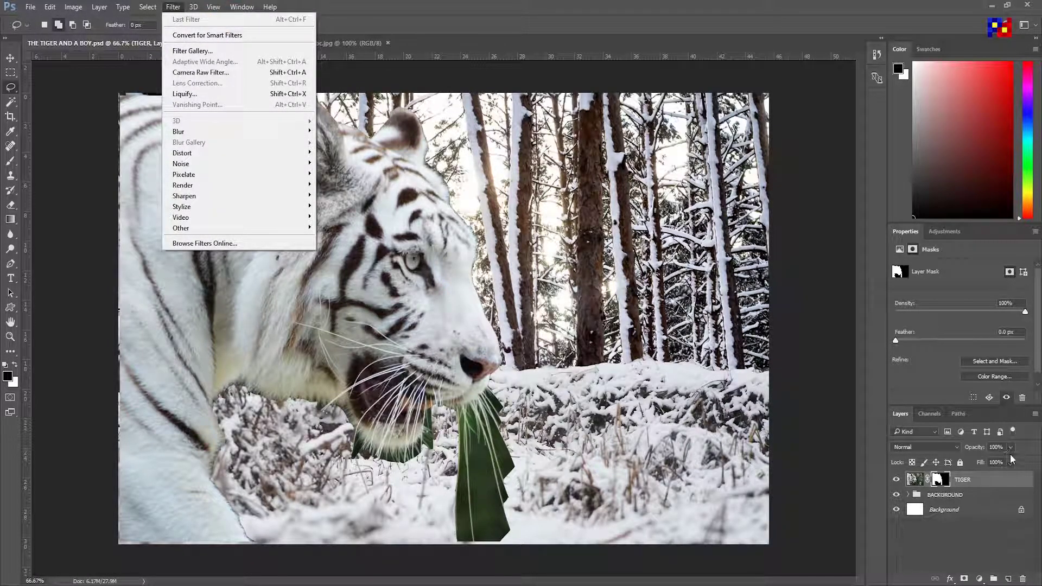
Open Select and Mask on the TIGER mask with Smooth 52, Feather 3.8 px, Transparency 80%.
{"action": "right_click", "coordinate": [942, 481]}
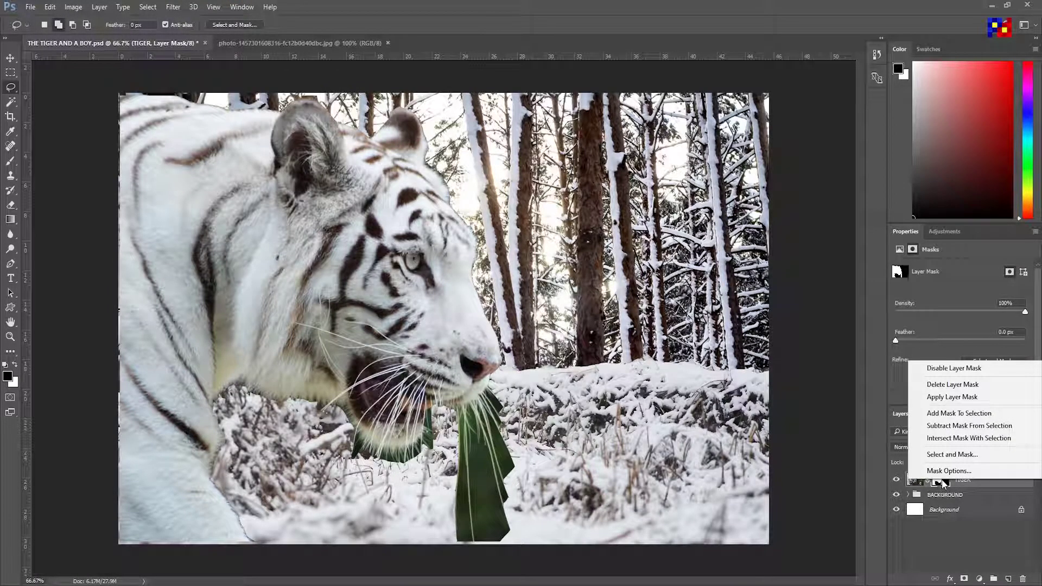
{"action": "left_click", "coordinate": [952, 455]}
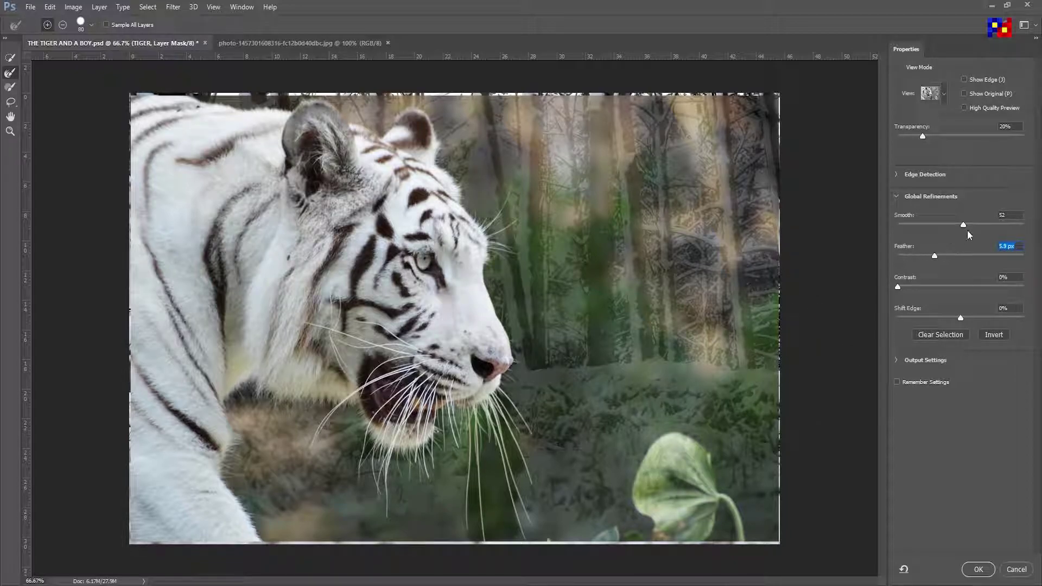
{"action": "mouse_move", "coordinate": [963, 225]}
{"action": "left_mouse_down"}
{"action": "mouse_move", "coordinate": [933, 225]}
{"action": "mouse_move", "coordinate": [929, 257]}
{"action": "left_mouse_up"}
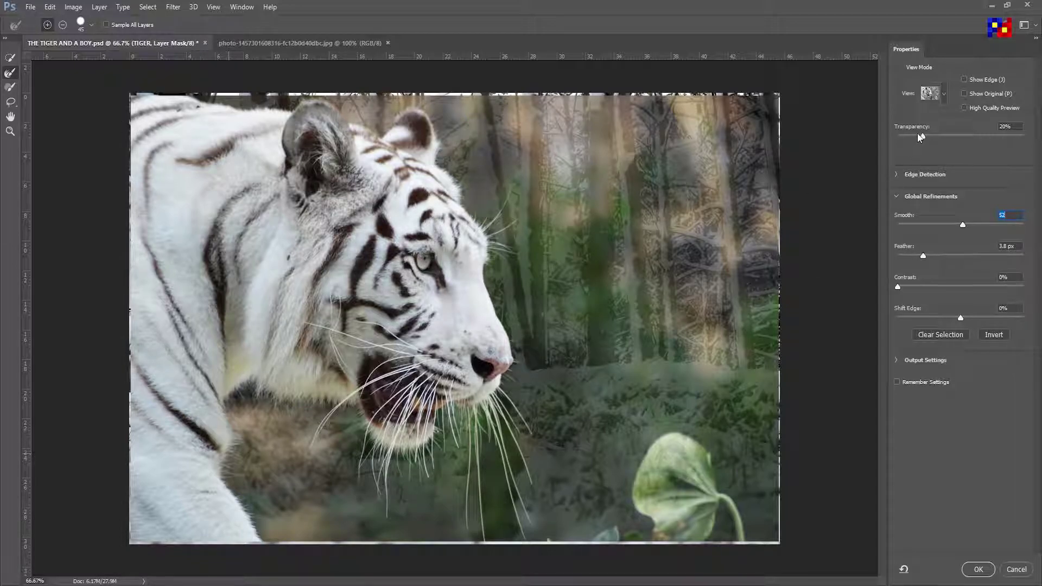
{"action": "left_click_drag", "start_coordinate": [920, 136], "coordinate": [999, 134]}
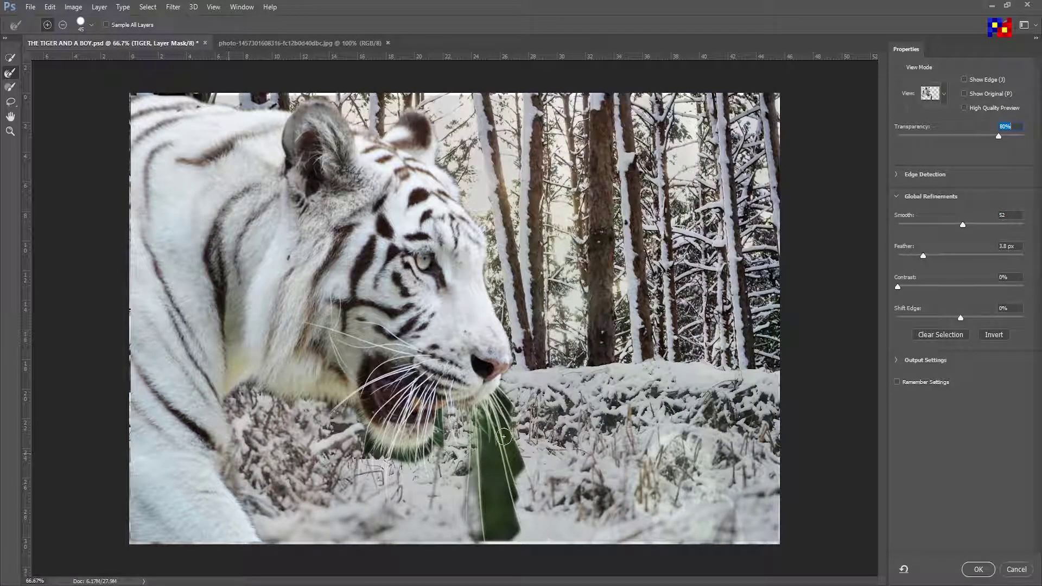
Brush away the green patch under the mouth, with Smooth 21 and Feather 1.1 px.
{"action": "left_click_drag", "start_coordinate": [493, 520], "coordinate": [506, 428]}
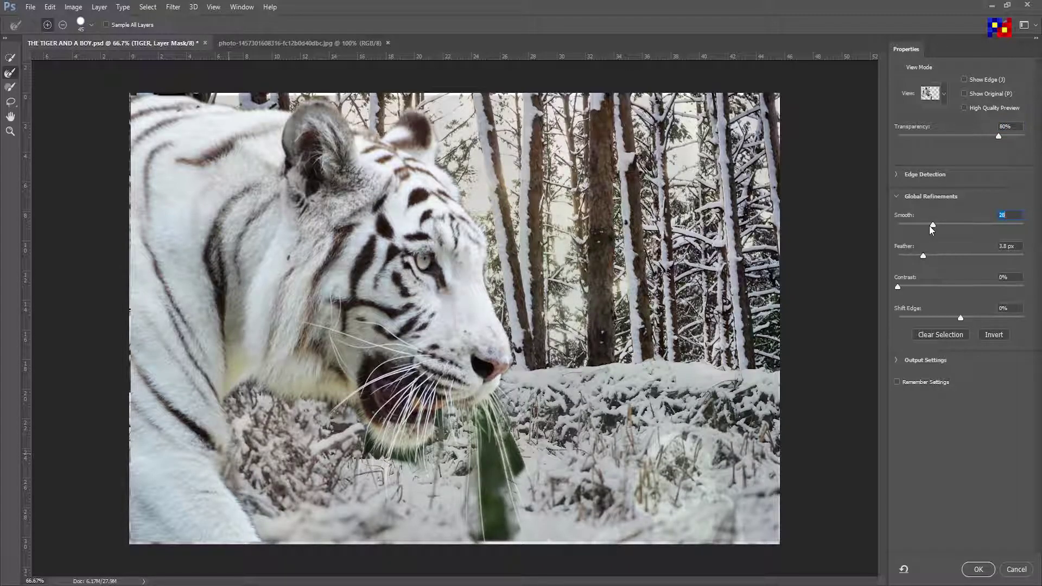
{"action": "left_click_drag", "start_coordinate": [932, 229], "coordinate": [909, 230]}
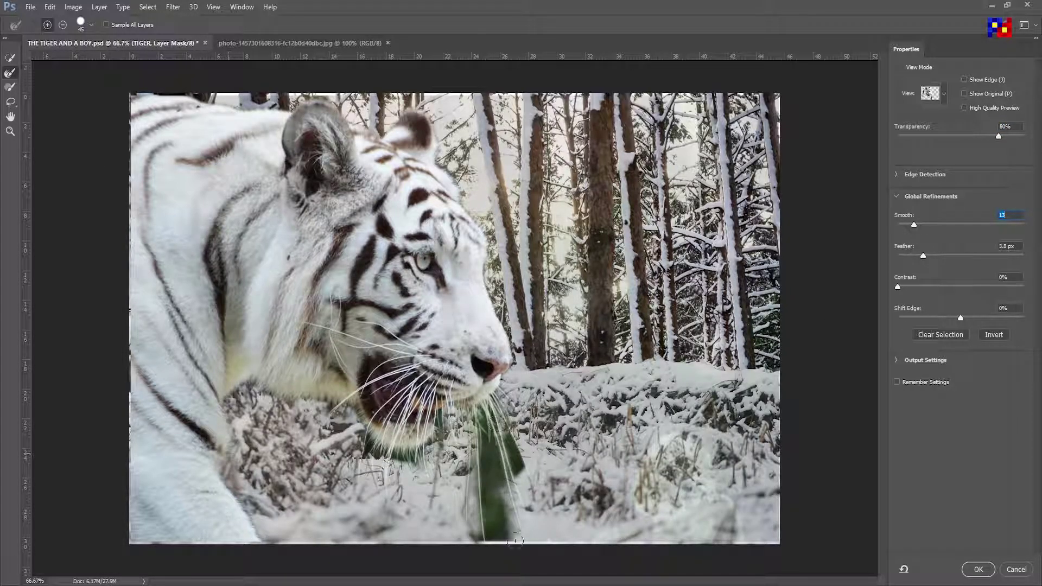
{"action": "left_click_drag", "start_coordinate": [475, 491], "coordinate": [506, 519]}
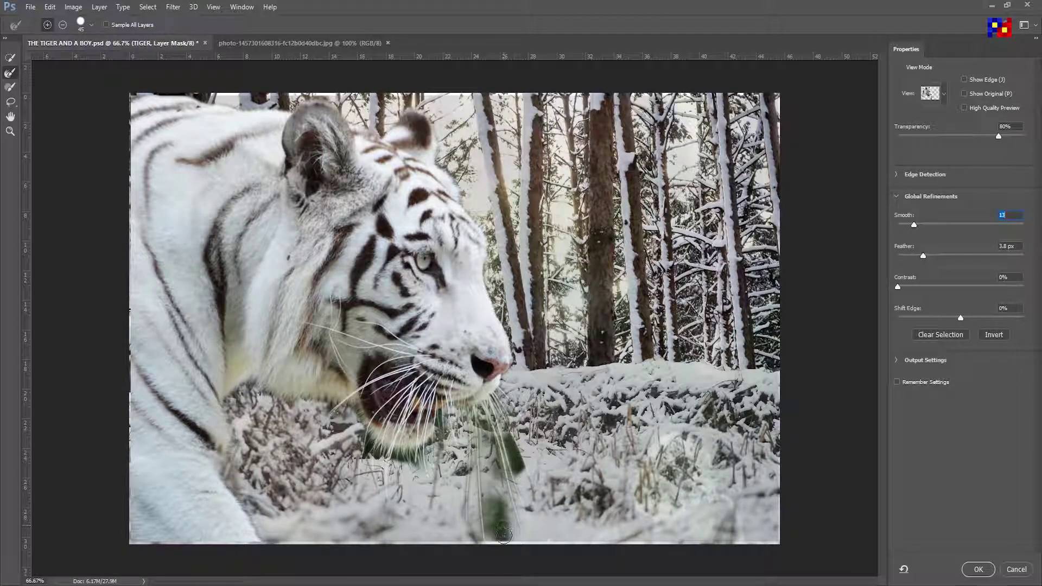
{"action": "key", "text": "Tab"}
{"action": "type", "text": "1.1"}
{"action": "key", "text": "Return"}
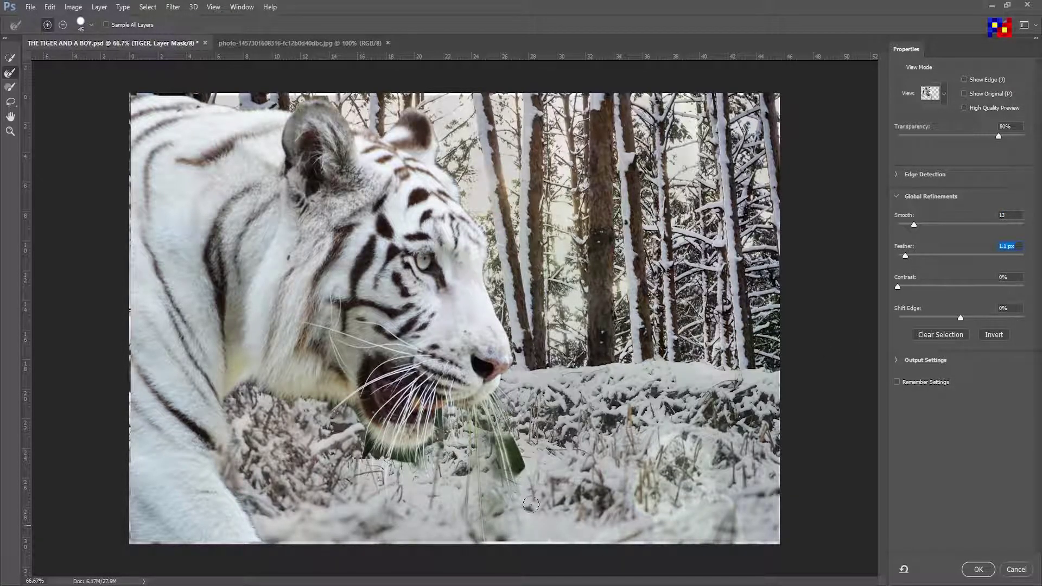
{"action": "left_click_drag", "start_coordinate": [488, 489], "coordinate": [507, 535]}
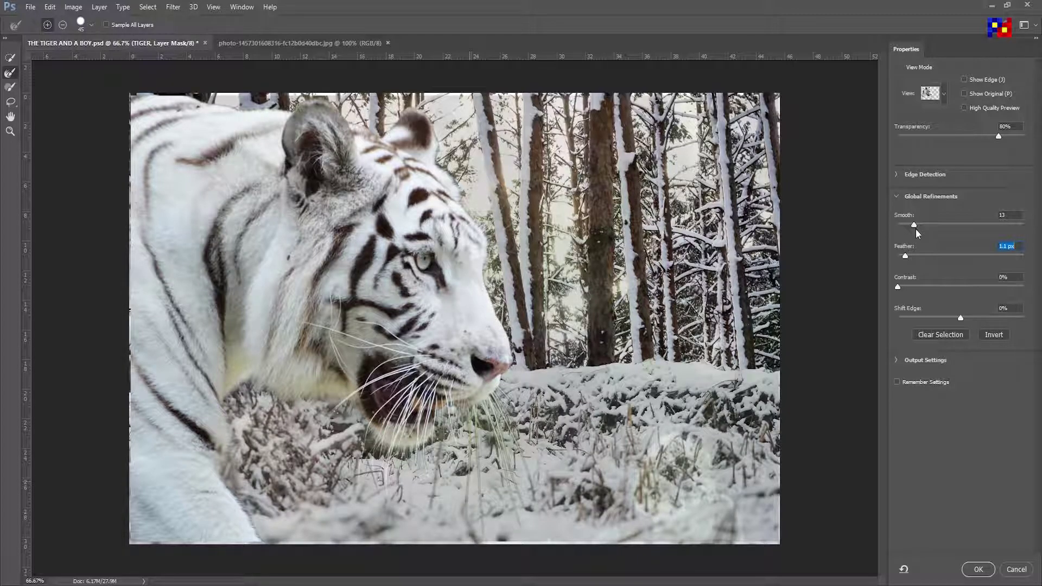
Adjust edge contrast, refine the tiger's top edge and ear, and apply the mask.
{"action": "left_click_drag", "start_coordinate": [904, 288], "coordinate": [907, 289]}
{"action": "left_click_drag", "start_coordinate": [213, 102], "coordinate": [299, 110]}
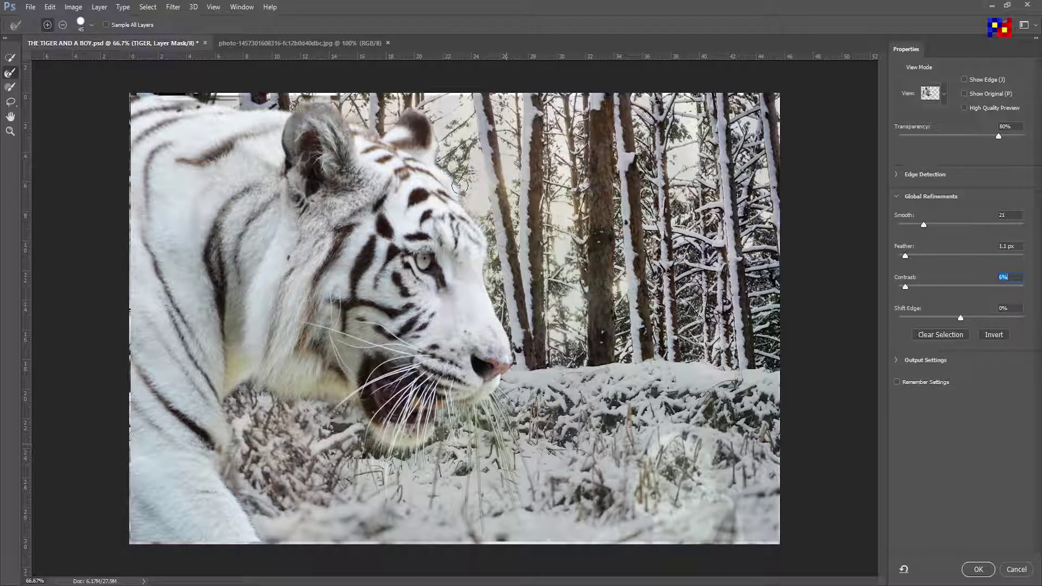
{"action": "left_click_drag", "start_coordinate": [434, 126], "coordinate": [476, 215]}
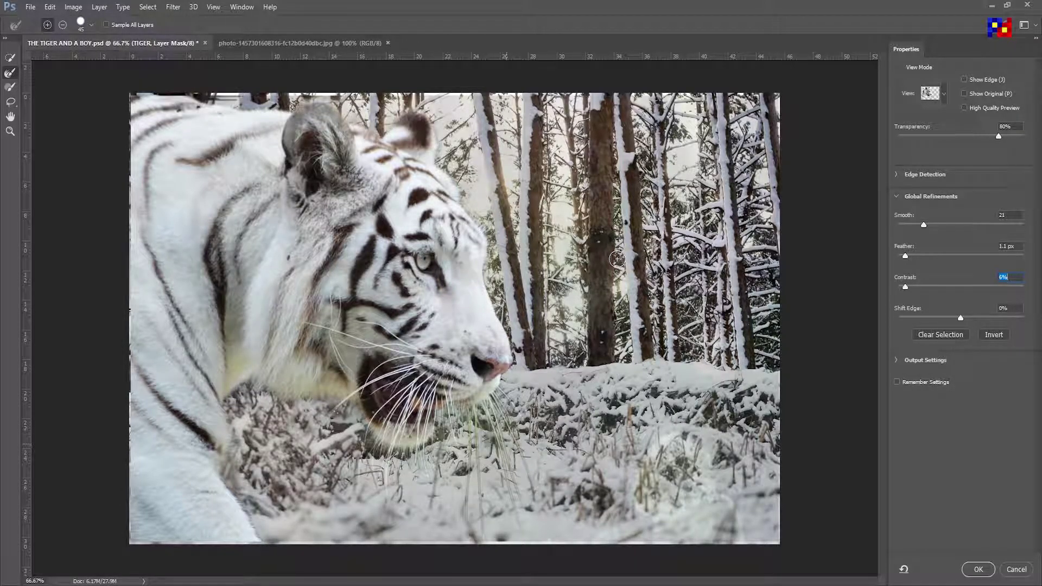
{"action": "left_click", "coordinate": [976, 569]}
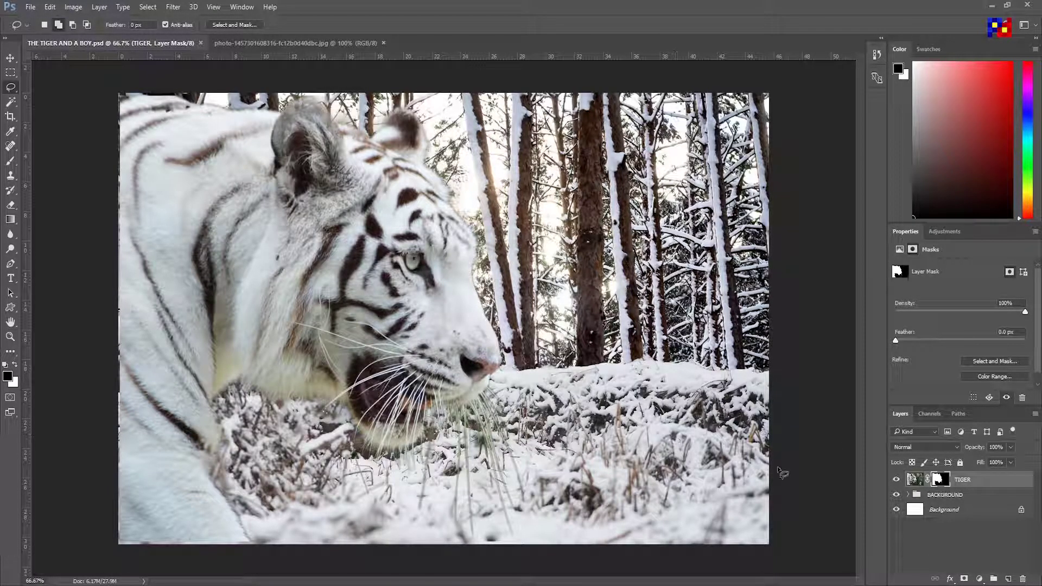
Refine the TIGER mask in Select and Mask with Contrast at 15%, checking a transparency preview.
{"action": "right_click", "coordinate": [940, 481]}
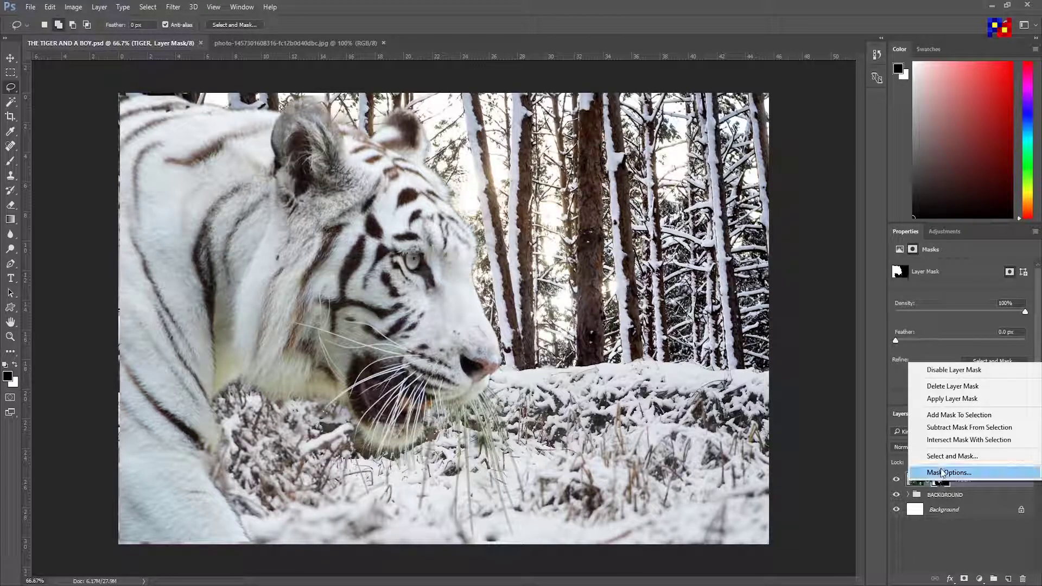
{"action": "left_click", "coordinate": [947, 471]}
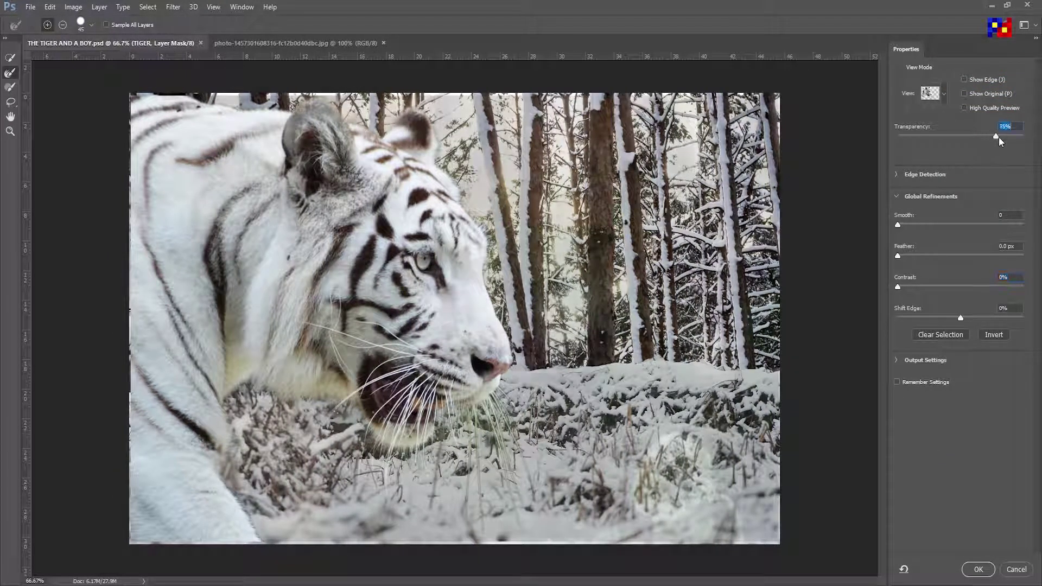
{"action": "mouse_move", "coordinate": [998, 136]}
{"action": "left_mouse_down"}
{"action": "mouse_move", "coordinate": [892, 140]}
{"action": "mouse_move", "coordinate": [1024, 136]}
{"action": "left_mouse_up"}
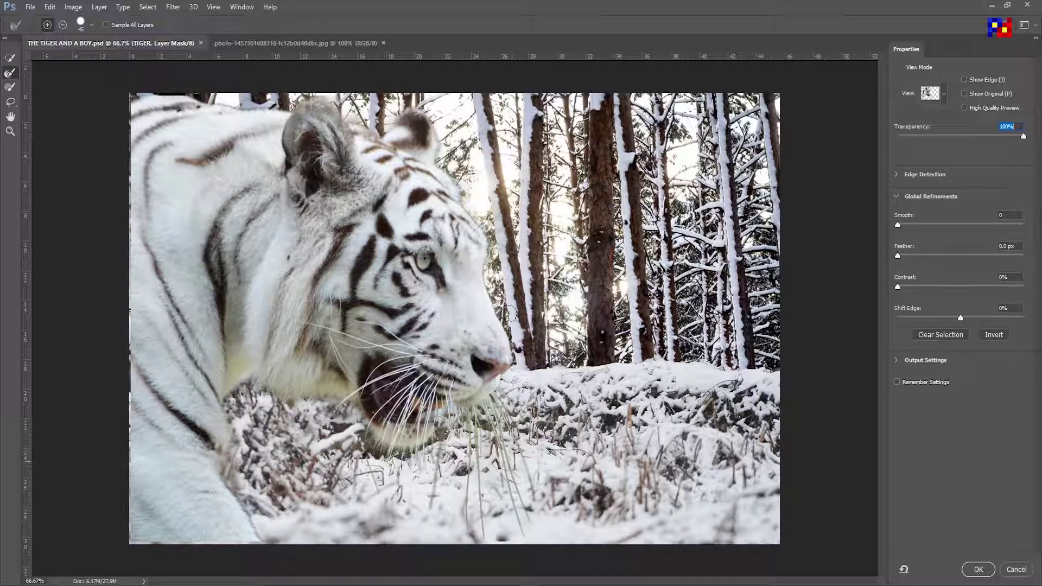
{"action": "left_click_drag", "start_coordinate": [897, 287], "coordinate": [916, 286]}
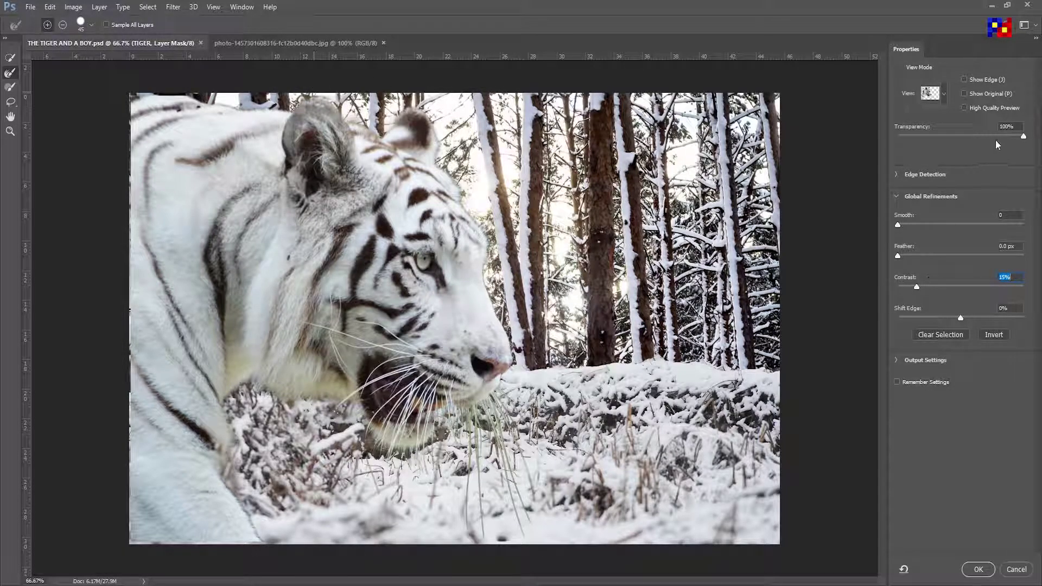
{"action": "left_click_drag", "start_coordinate": [1023, 136], "coordinate": [1023, 151]}
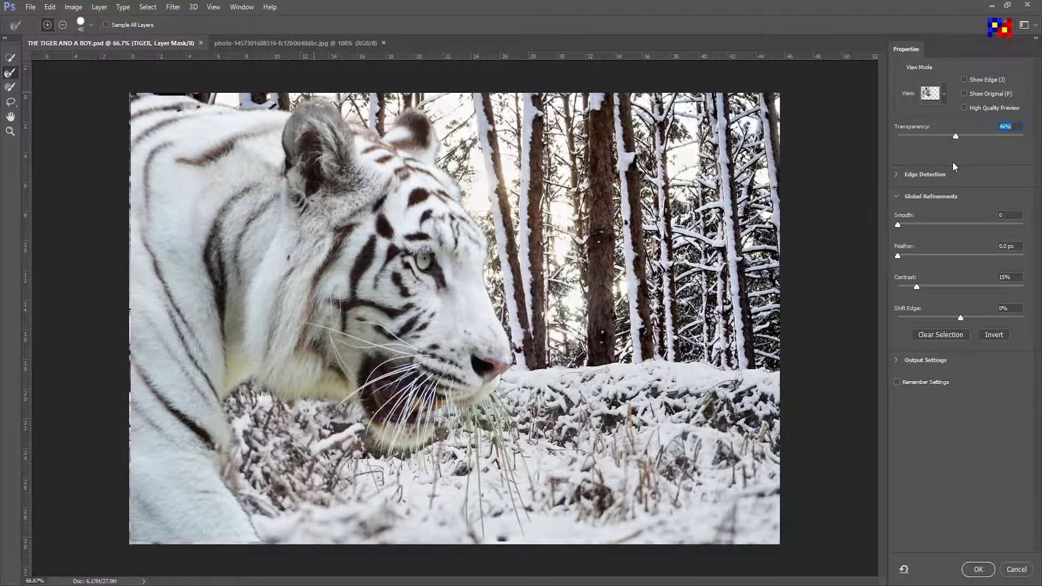
{"action": "left_click_drag", "start_coordinate": [952, 162], "coordinate": [940, 162]}
{"action": "left_click", "coordinate": [979, 570]}
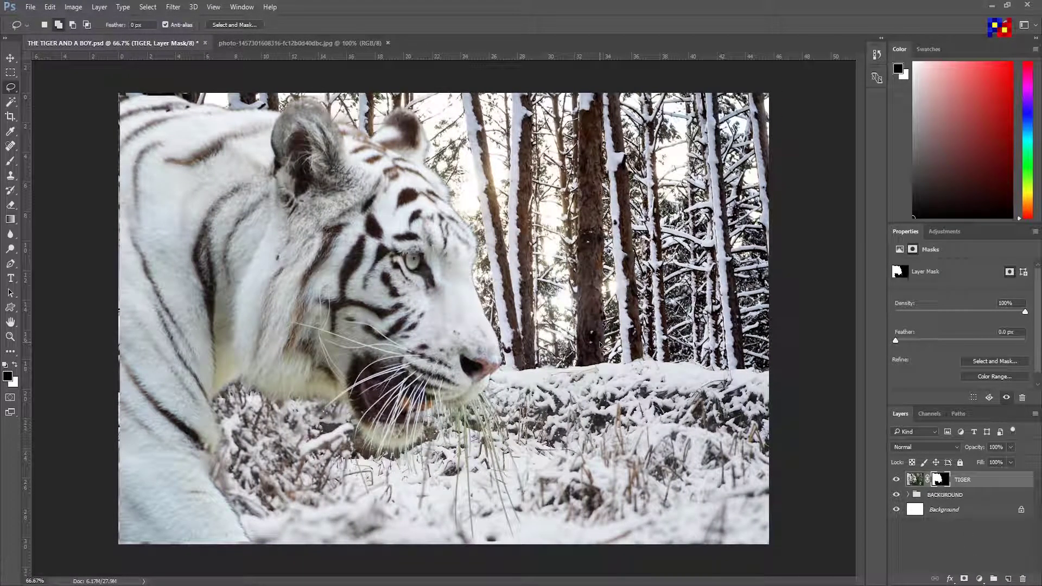
Save the composite and drag the boy-by-the-tree photo into it, closing the original.
{"action": "key", "text": "ctrl+s"}
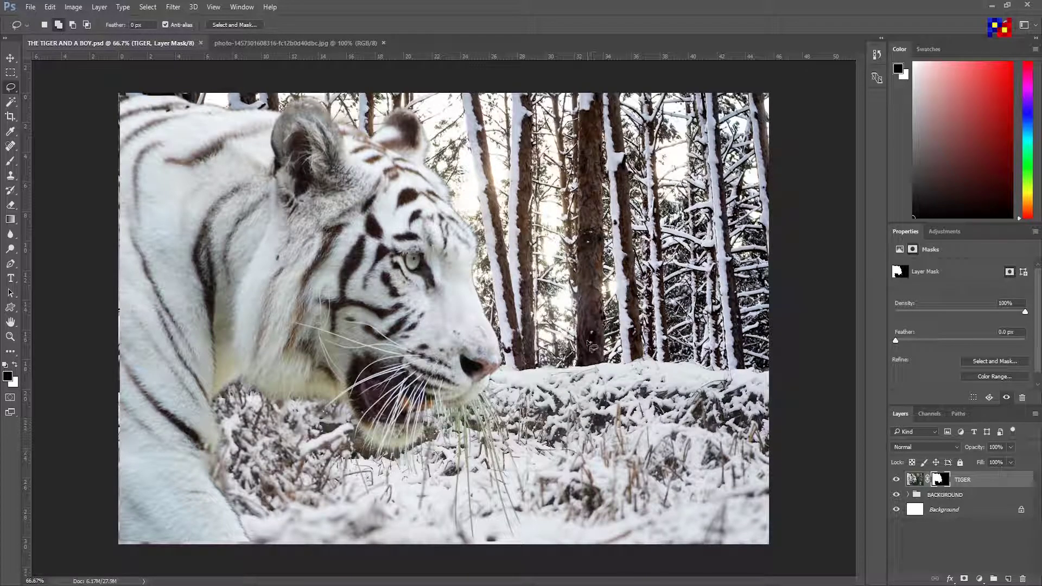
{"action": "left_click", "coordinate": [296, 43]}
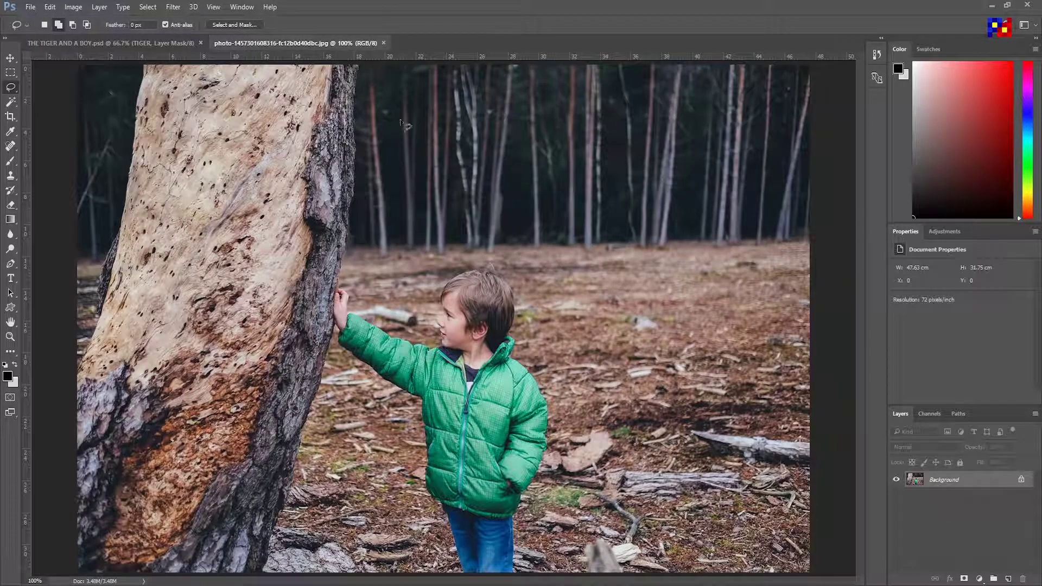
{"action": "left_click_drag", "start_coordinate": [230, 46], "coordinate": [274, 169]}
{"action": "left_click_drag", "start_coordinate": [719, 170], "coordinate": [458, 421]}
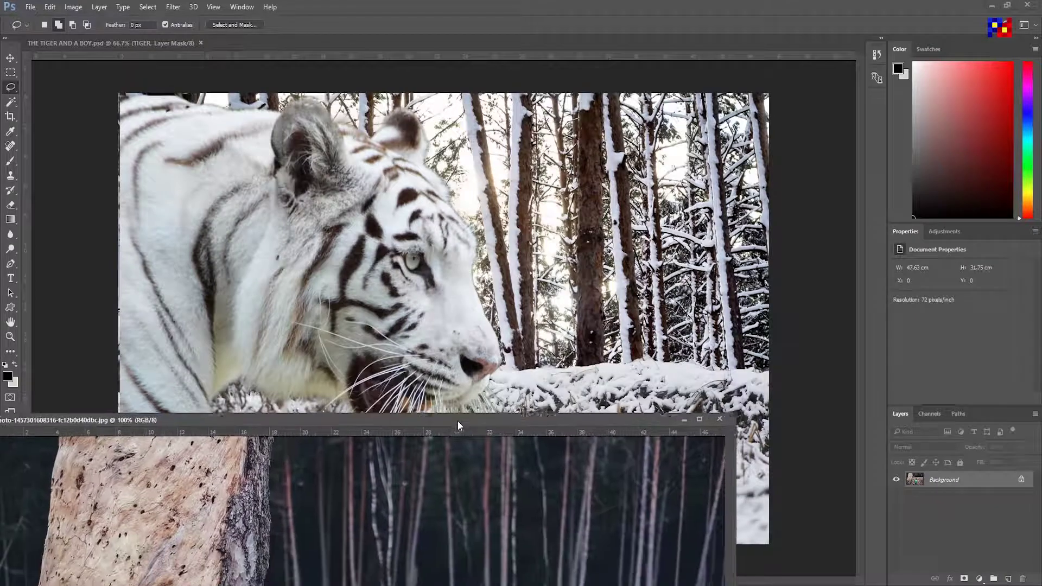
{"action": "key", "text": "ctrl+v"}
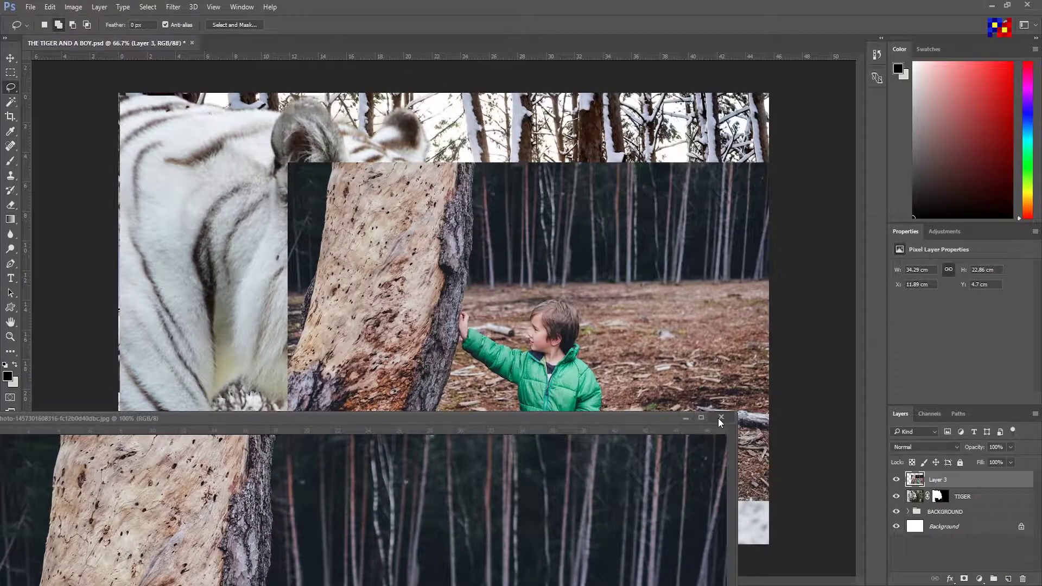
{"action": "left_click", "coordinate": [721, 418]}
Shift the boy photo lower-left and rename its layer KID.
{"action": "key", "text": "v"}
{"action": "left_click_drag", "start_coordinate": [614, 413], "coordinate": [606, 434]}
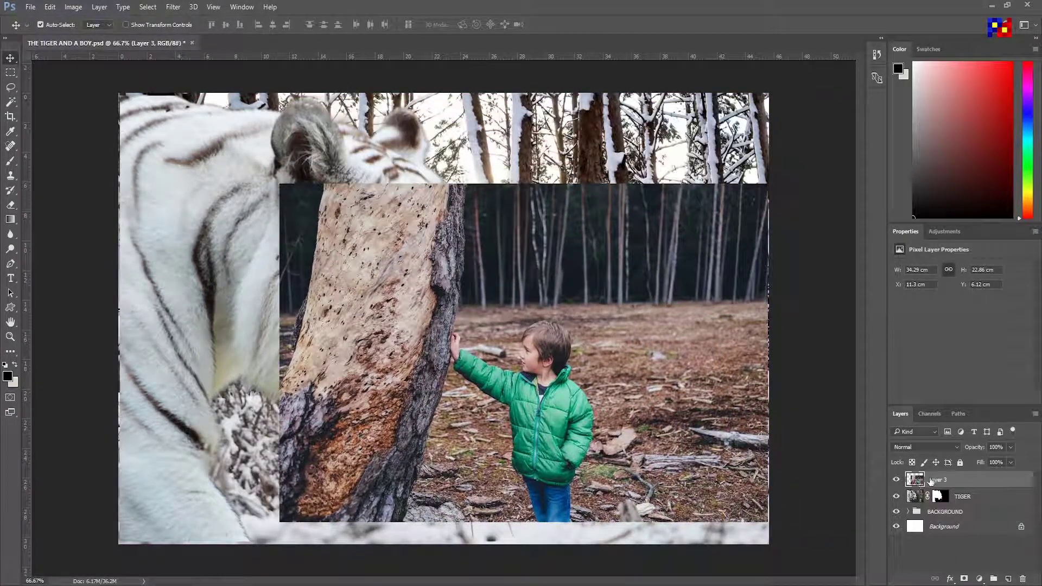
{"action": "double_click", "coordinate": [932, 480]}
{"action": "type", "text": "KI"}
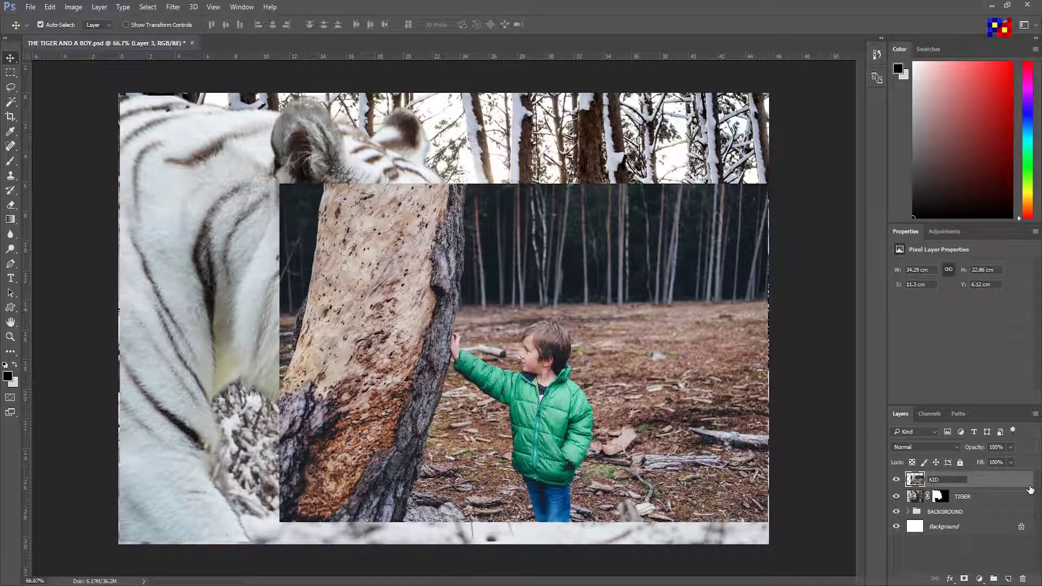
{"action": "type", "text": "D"}
{"action": "key", "text": "Return"}
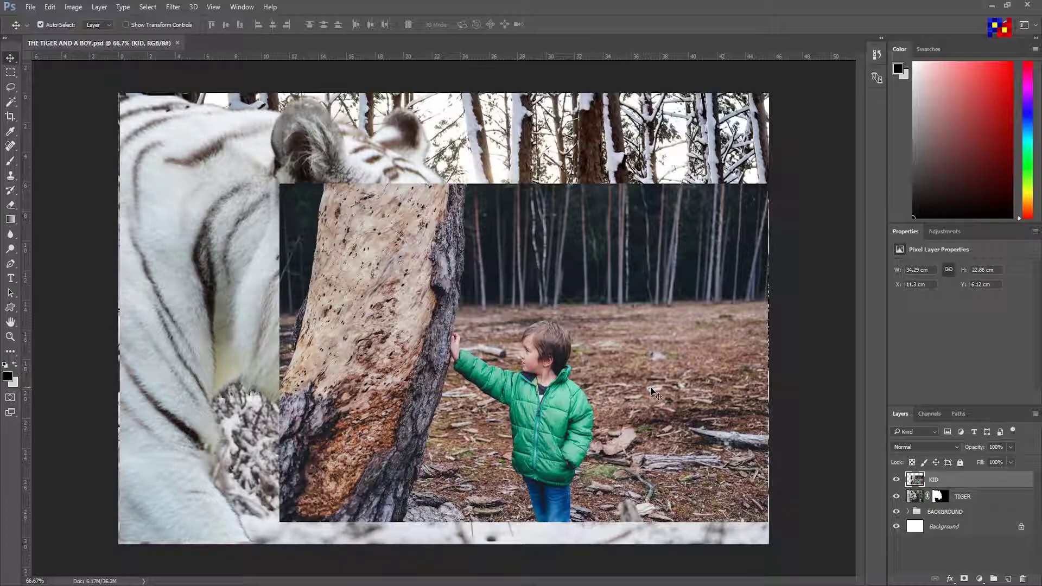
{"action": "key", "text": "ctrl+plus"}
{"action": "key", "text": "ctrl+plus"}
Trace the boy with the Magnetic Lasso and add a layer mask to KID from the selection.
{"action": "key", "text": "ctrl+minus"}
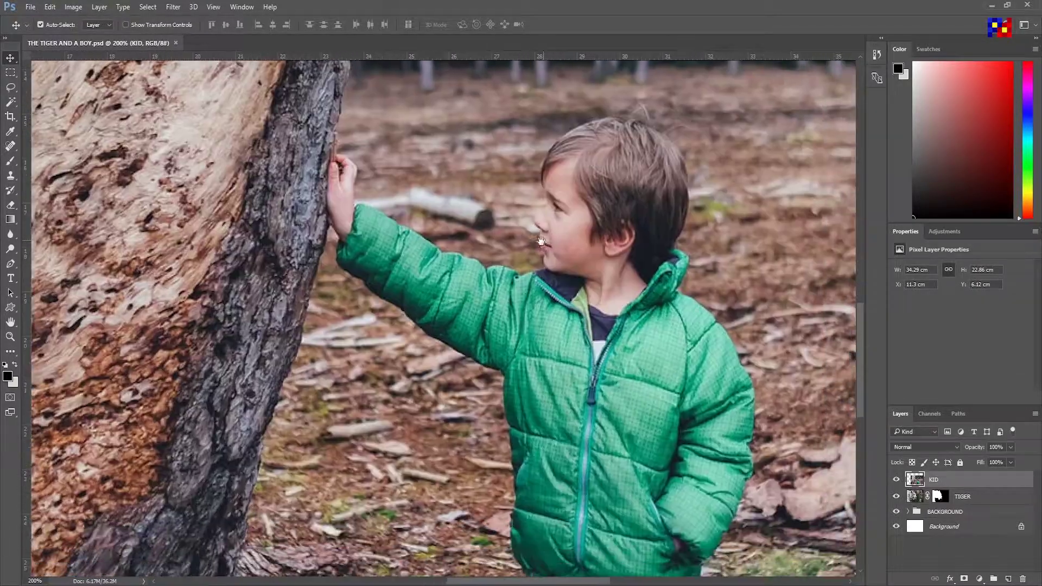
{"action": "scroll", "coordinate": [666, 369], "scroll_direction": "up", "scroll_amount": 3}
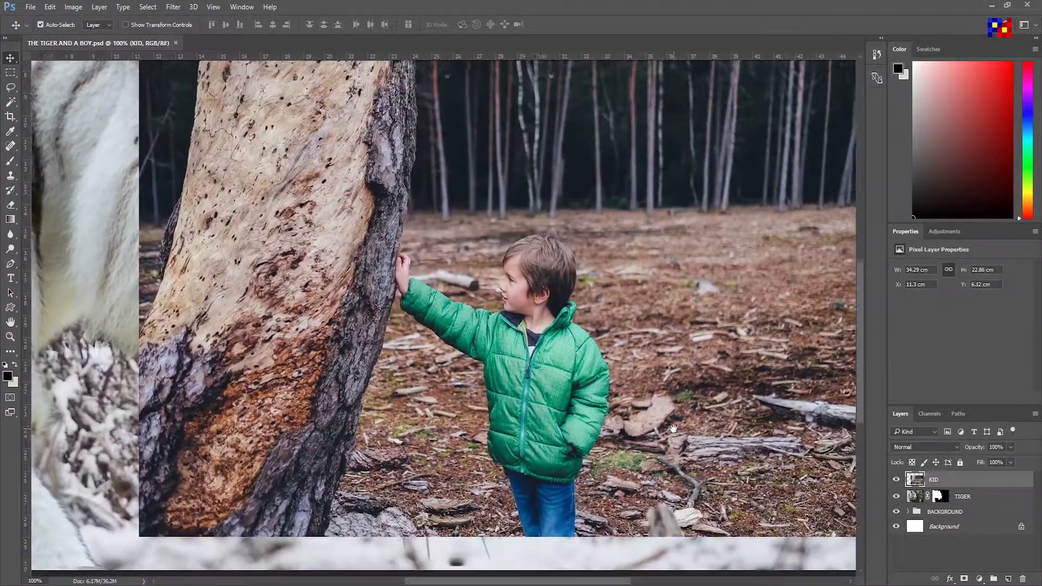
{"action": "key", "text": "l"}
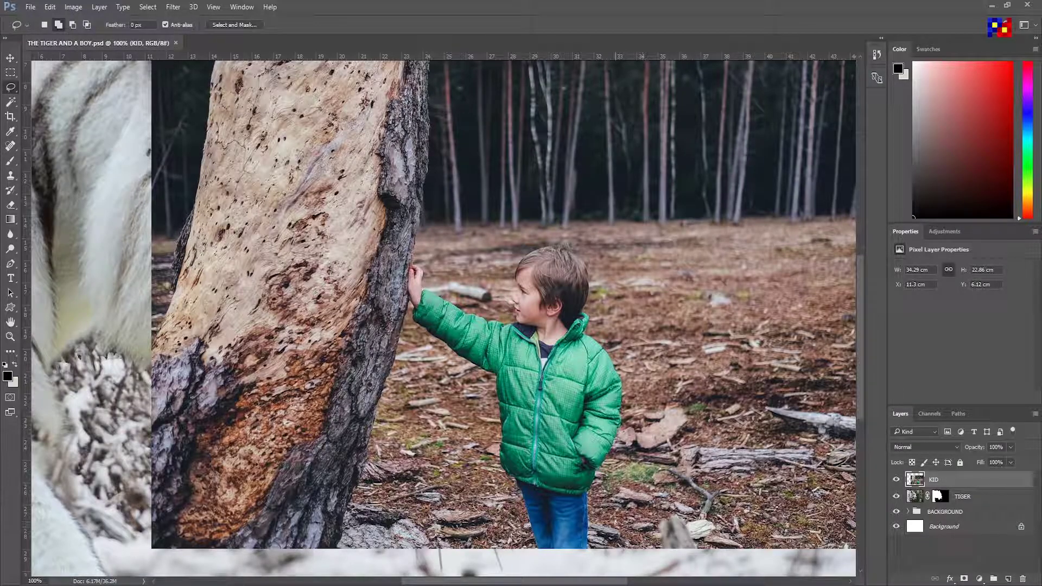
{"action": "right_click", "coordinate": [11, 86]}
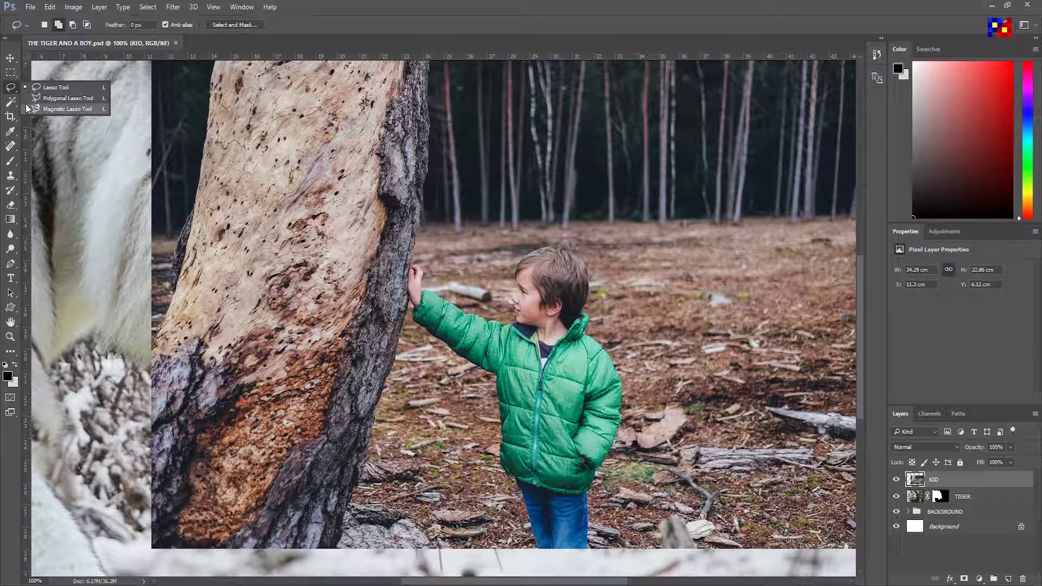
{"action": "left_click", "coordinate": [59, 109]}
{"action": "left_click", "coordinate": [587, 547]}
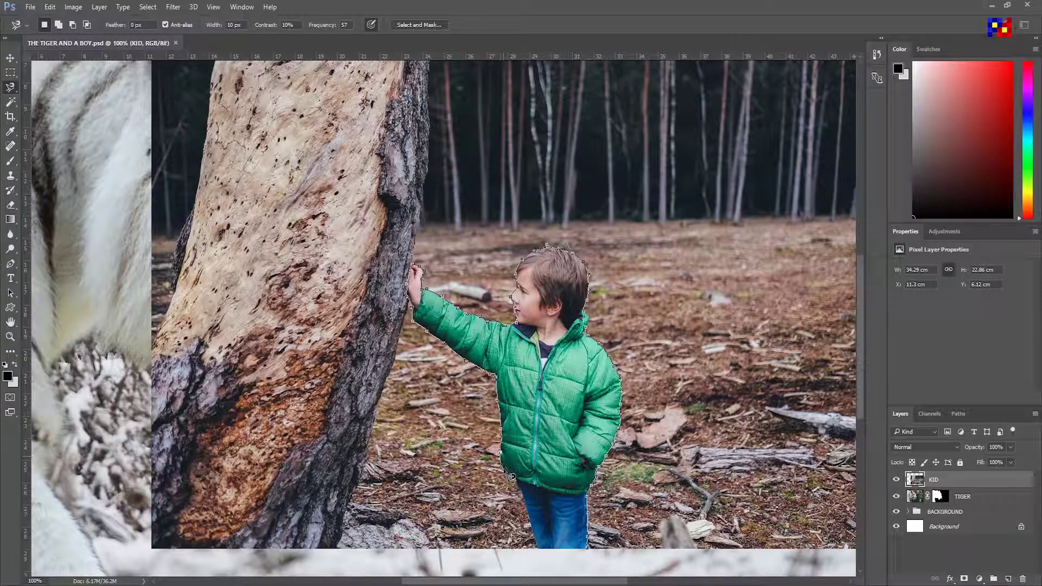
{"action": "left_click", "coordinate": [589, 549]}
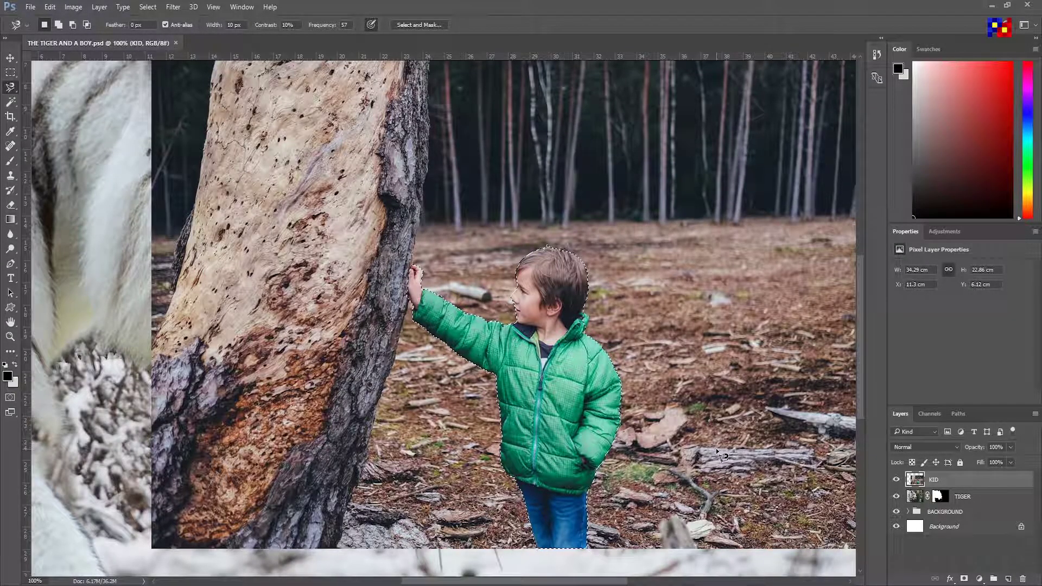
{"action": "left_click", "coordinate": [964, 578]}
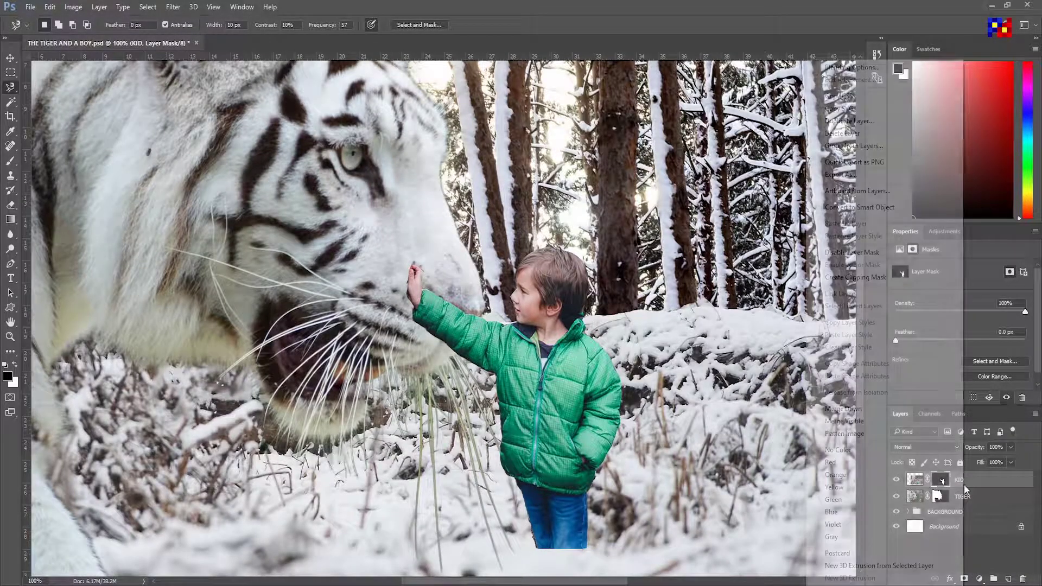
Bring up the KID layer's context menu.
{"action": "right_click", "coordinate": [964, 483]}
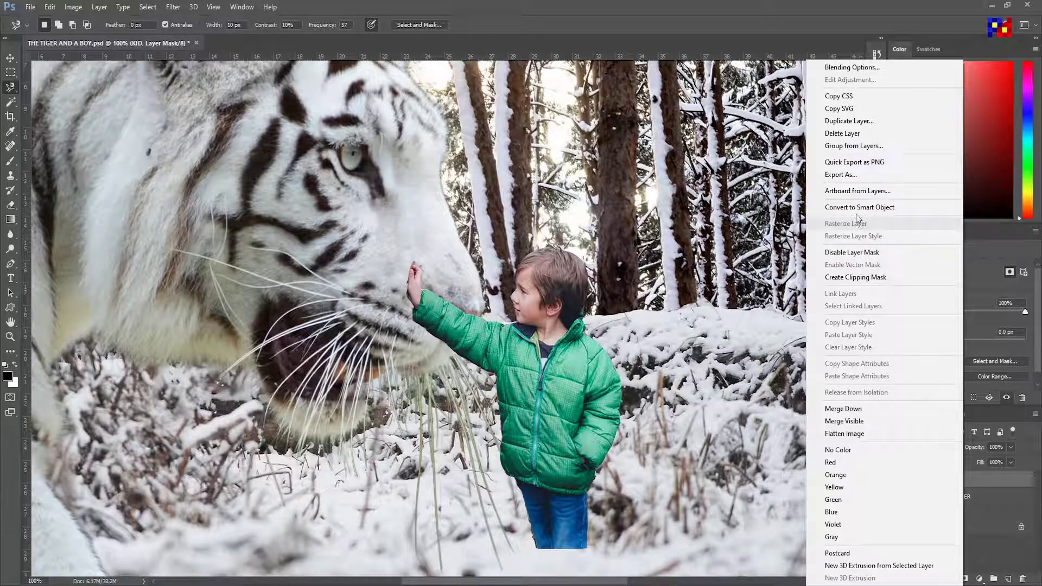
{"action": "key", "text": "Escape"}
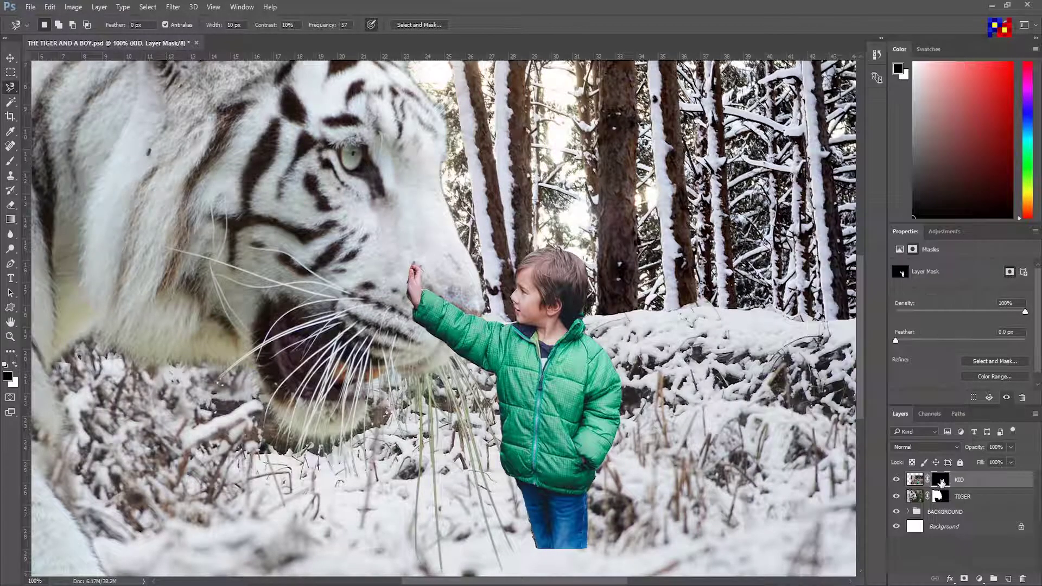
{"action": "right_click", "coordinate": [919, 481]}
{"action": "key", "text": "Escape"}
{"action": "right_click", "coordinate": [960, 483]}
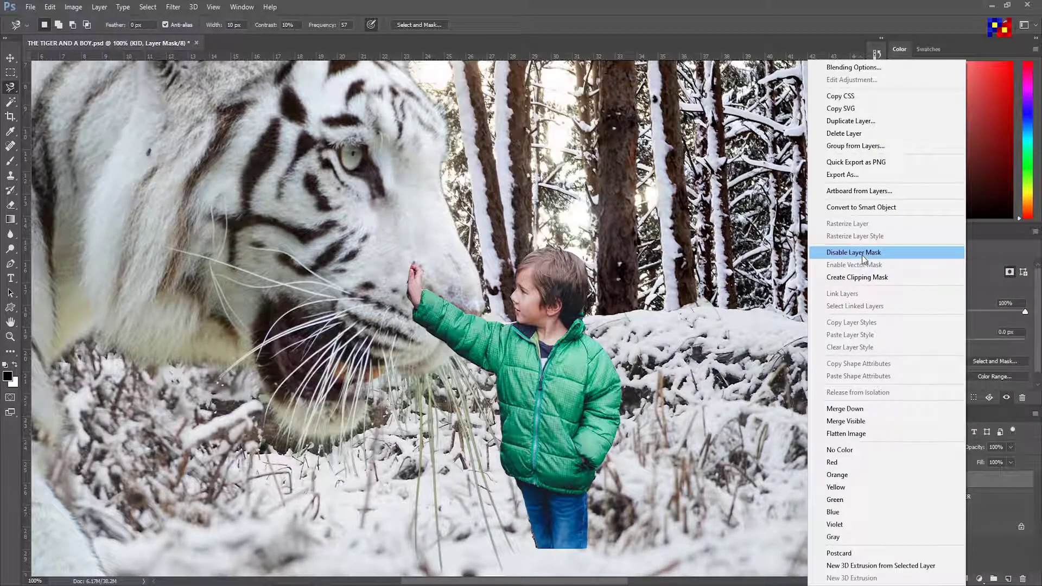
Convert KID and TIGER to smart objects and shift the boy right and down.
{"action": "left_click", "coordinate": [881, 210]}
{"action": "right_click", "coordinate": [959, 498]}
{"action": "left_click", "coordinate": [863, 209]}
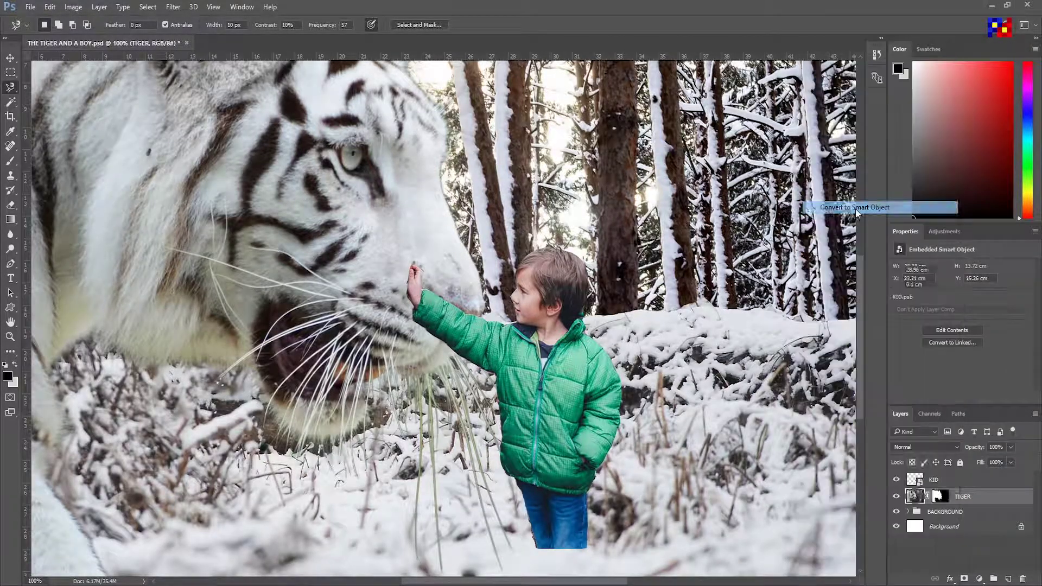
{"action": "key", "text": "v"}
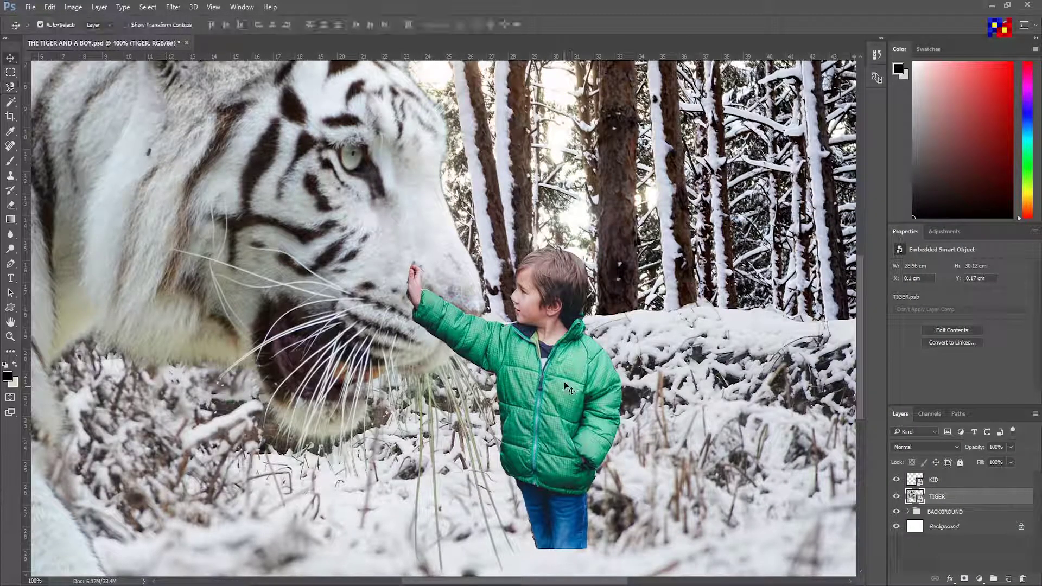
{"action": "mouse_move", "coordinate": [558, 378]}
{"action": "left_mouse_down"}
{"action": "mouse_move", "coordinate": [637, 418]}
{"action": "mouse_move", "coordinate": [598, 450]}
{"action": "left_mouse_up"}
{"action": "key", "text": "ctrl+minus"}
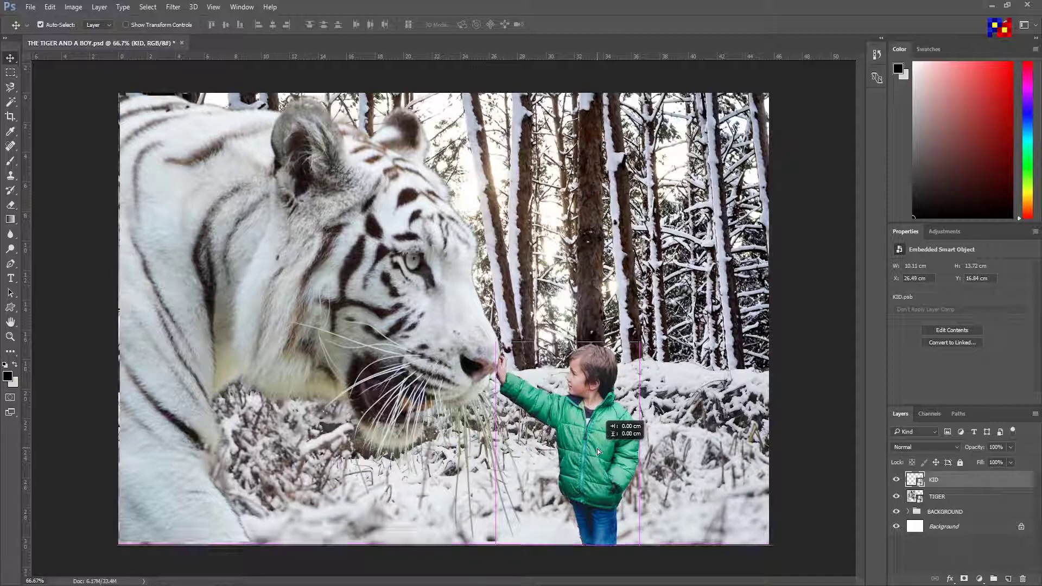
Scale the tiger slightly smaller to about 28.02 × 29.13 cm and nudge the boy toward it.
{"action": "left_click", "coordinate": [439, 270]}
{"action": "key", "text": "ctrl+y"}
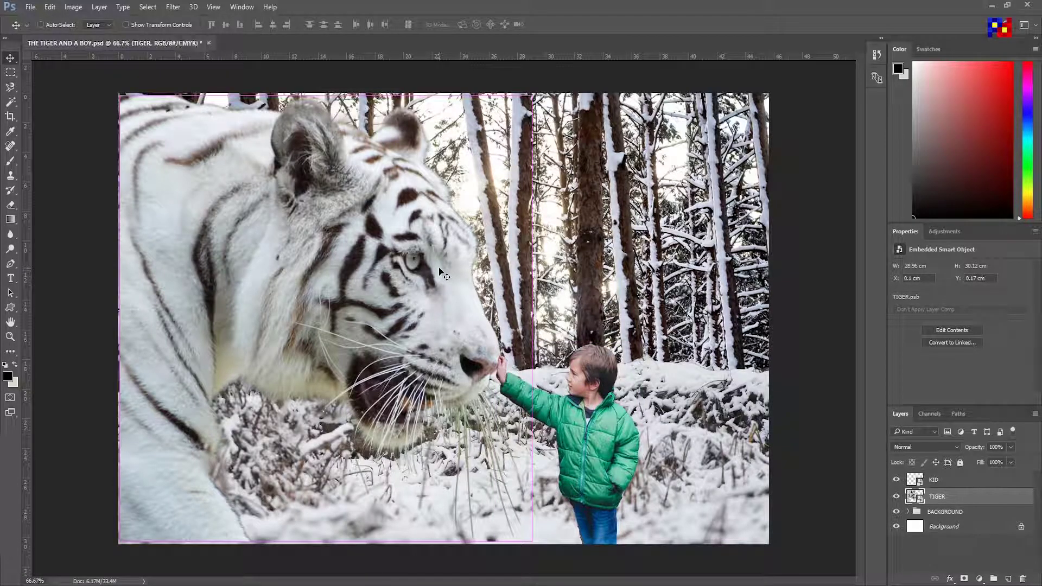
{"action": "key", "text": "ctrl+t"}
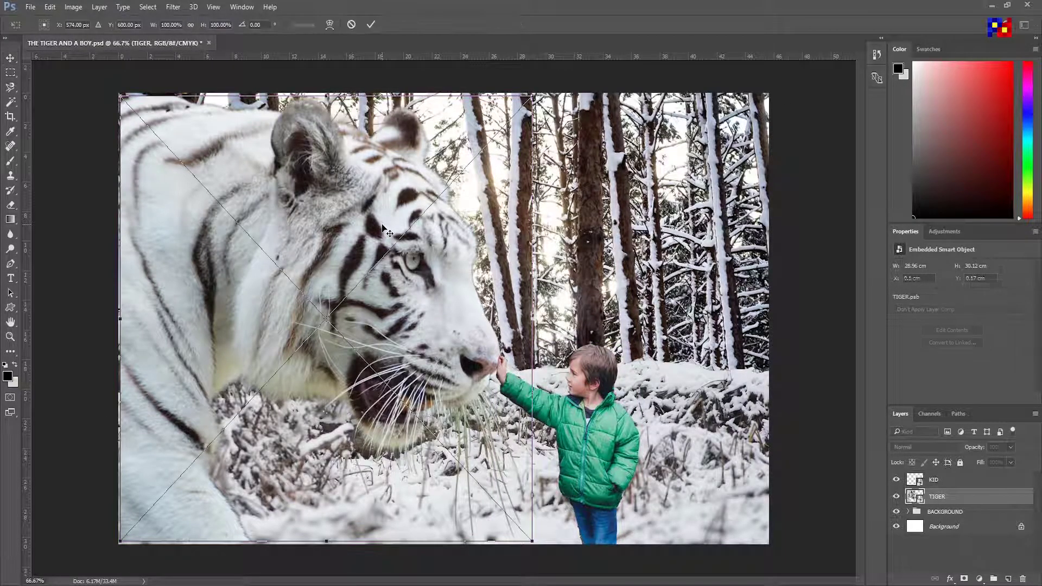
{"action": "left_click_drag", "start_coordinate": [532, 97], "coordinate": [548, 86]}
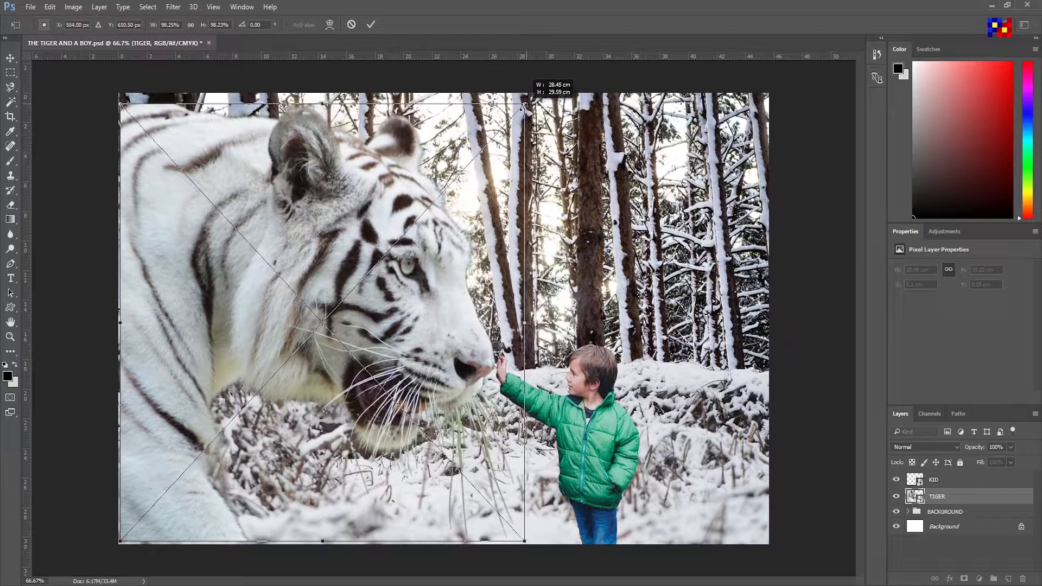
{"action": "key", "text": "Return"}
{"action": "left_click_drag", "start_coordinate": [426, 311], "coordinate": [428, 314]}
{"action": "left_click_drag", "start_coordinate": [595, 438], "coordinate": [581, 439]}
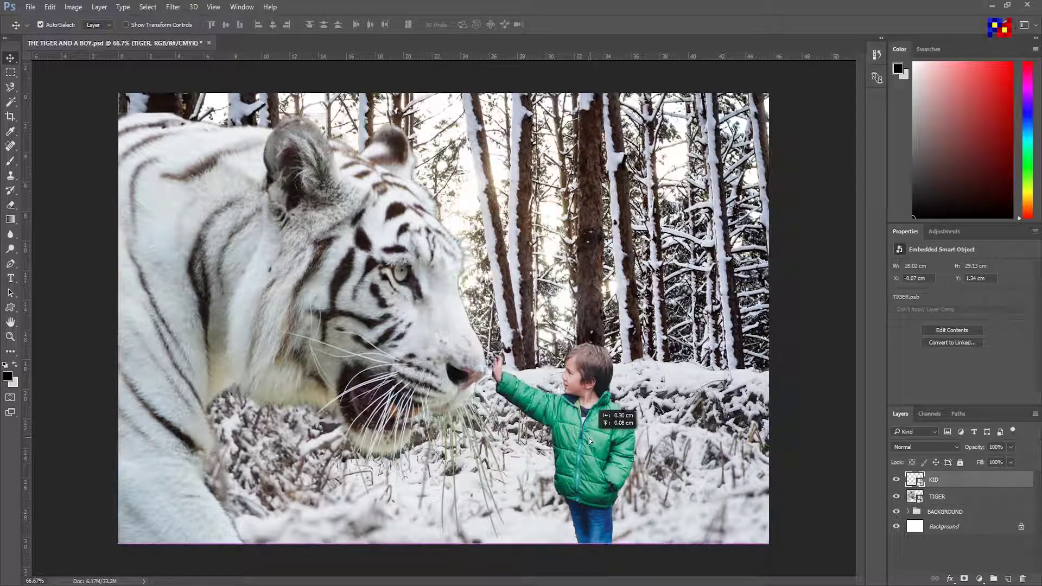
{"action": "key", "text": "ctrl+minus"}
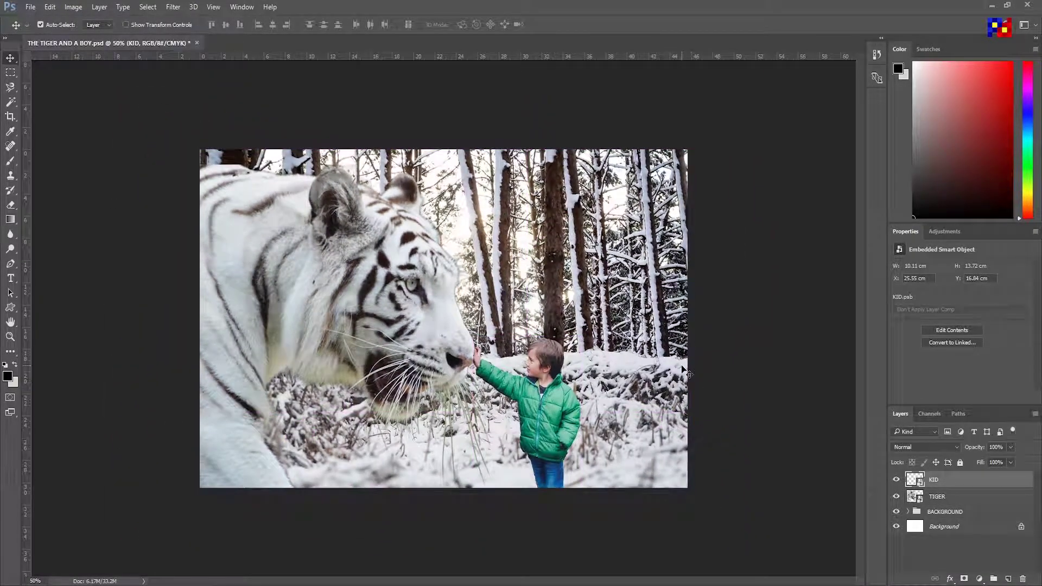
Paint on the TIGER mask with a 30 px brush, save, and return to the composite.
{"action": "left_click", "coordinate": [916, 497]}
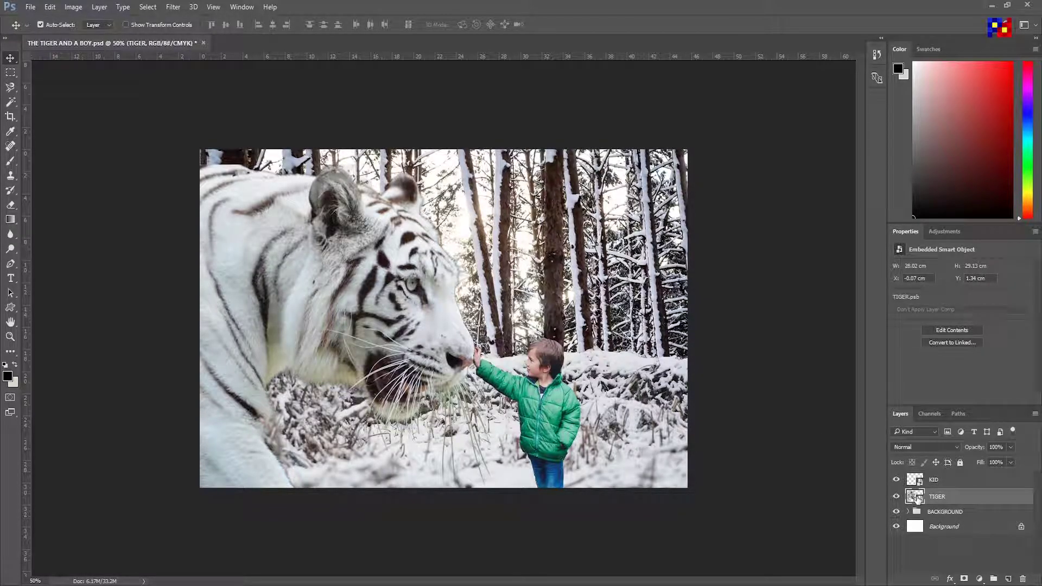
{"action": "key", "text": "b"}
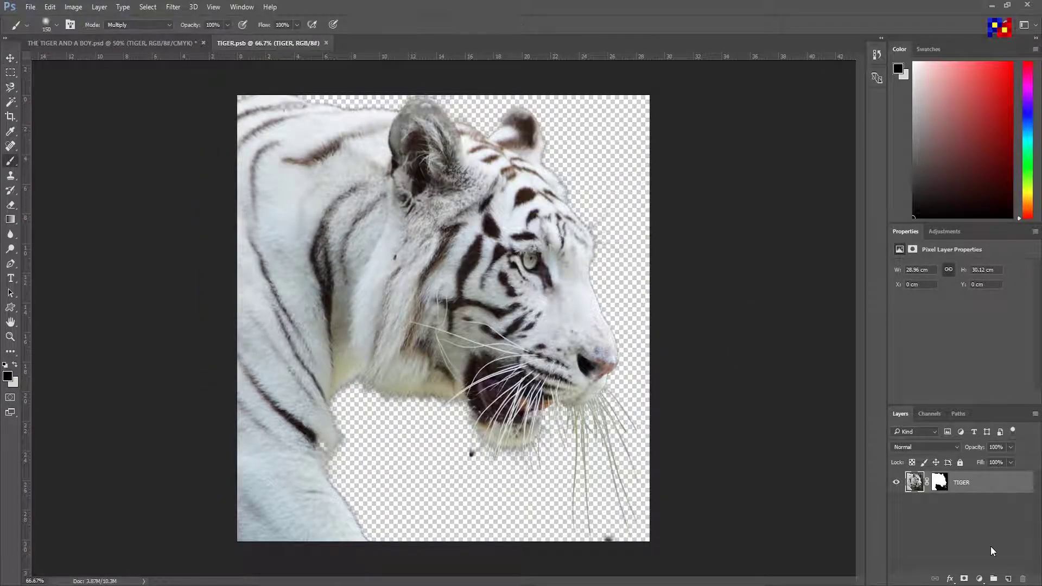
{"action": "left_click", "coordinate": [939, 482]}
{"action": "key", "text": "bracketleft"}
{"action": "key", "text": "bracketleft"}
{"action": "key", "text": "bracketleft"}
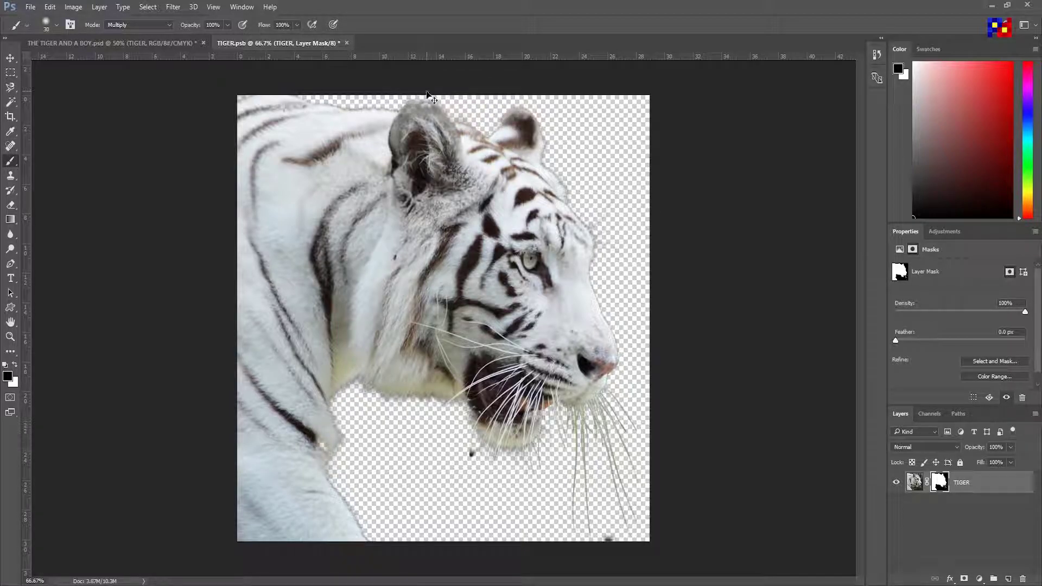
{"action": "key", "text": "ctrl+s"}
{"action": "left_click", "coordinate": [346, 43]}
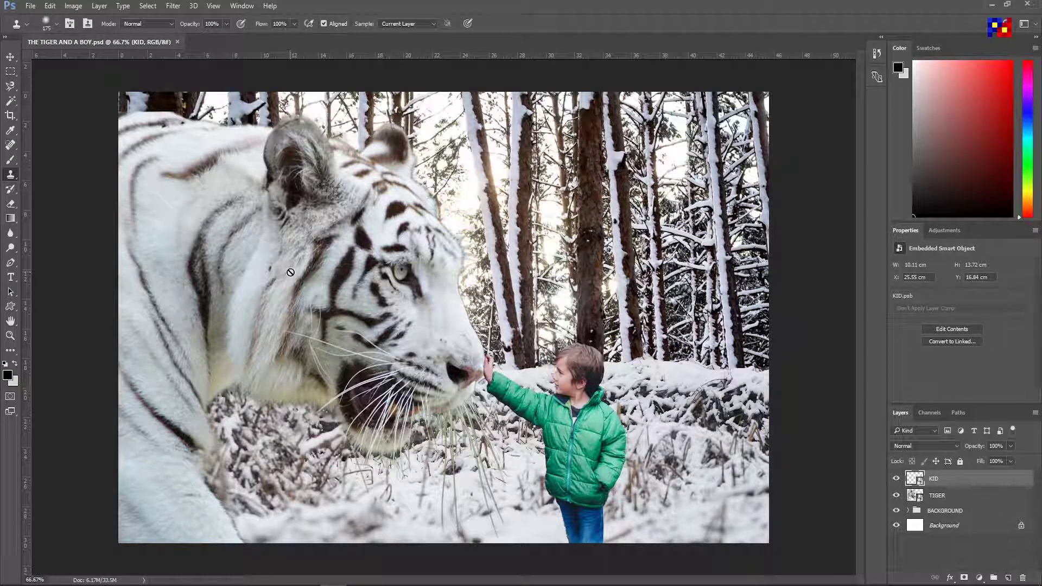
{"action": "key", "text": "v"}
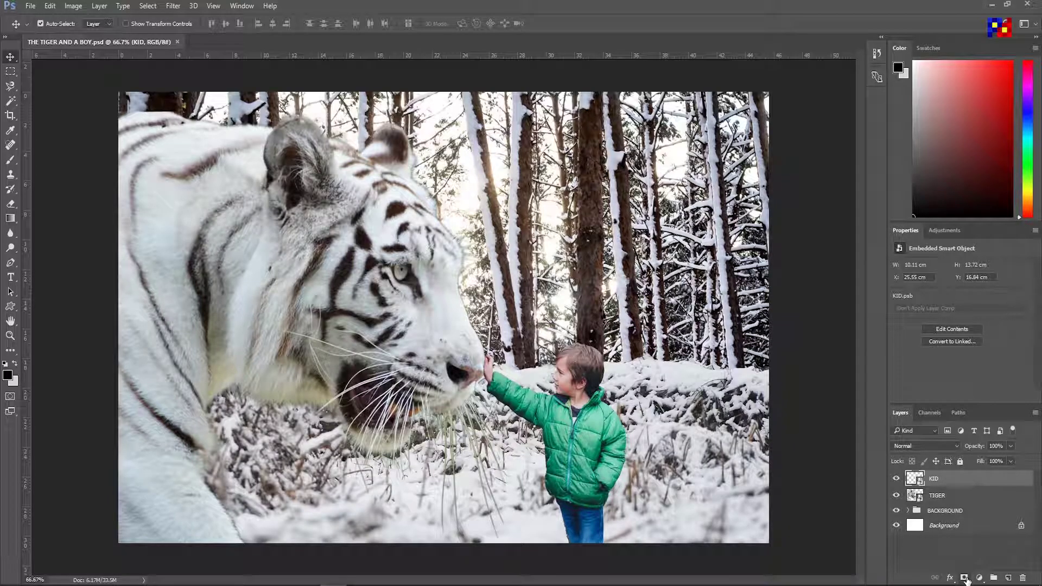
Replace an inner glow on KID with an Inner Shadow using a non-global 76° angle.
{"action": "left_click", "coordinate": [949, 578]}
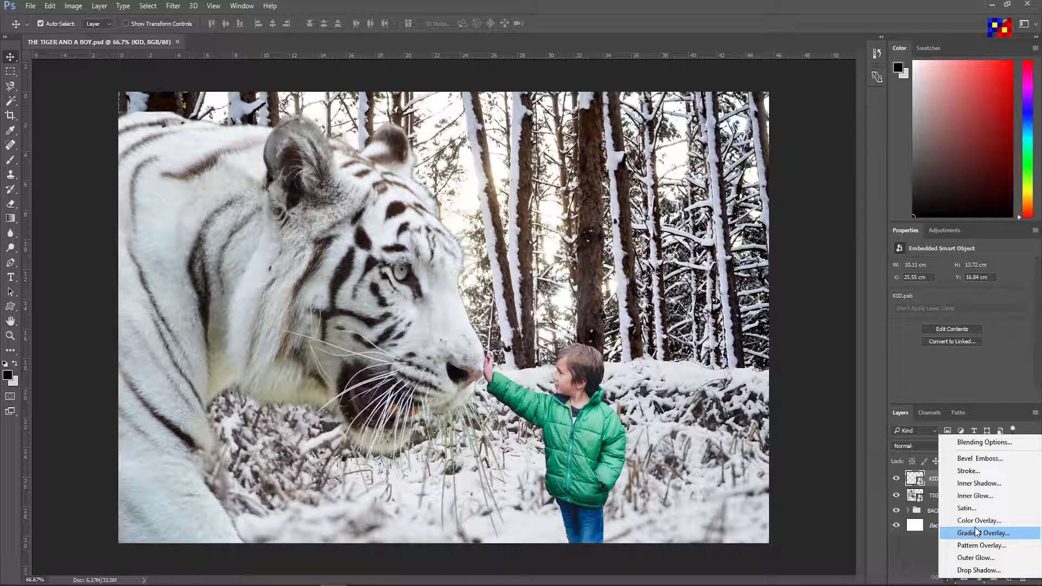
{"action": "left_click", "coordinate": [974, 495]}
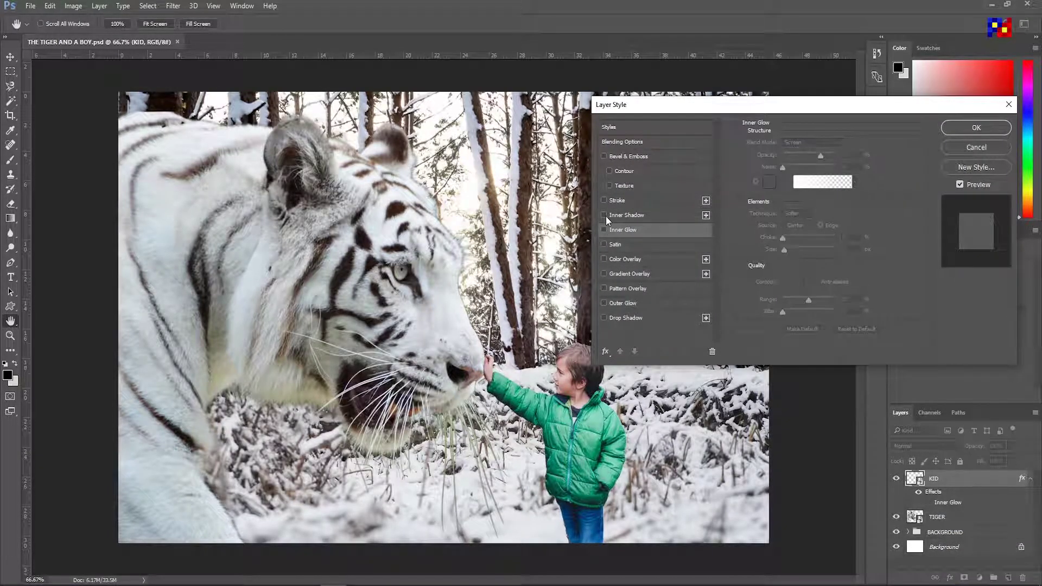
{"action": "left_click", "coordinate": [603, 229]}
{"action": "left_click", "coordinate": [629, 216]}
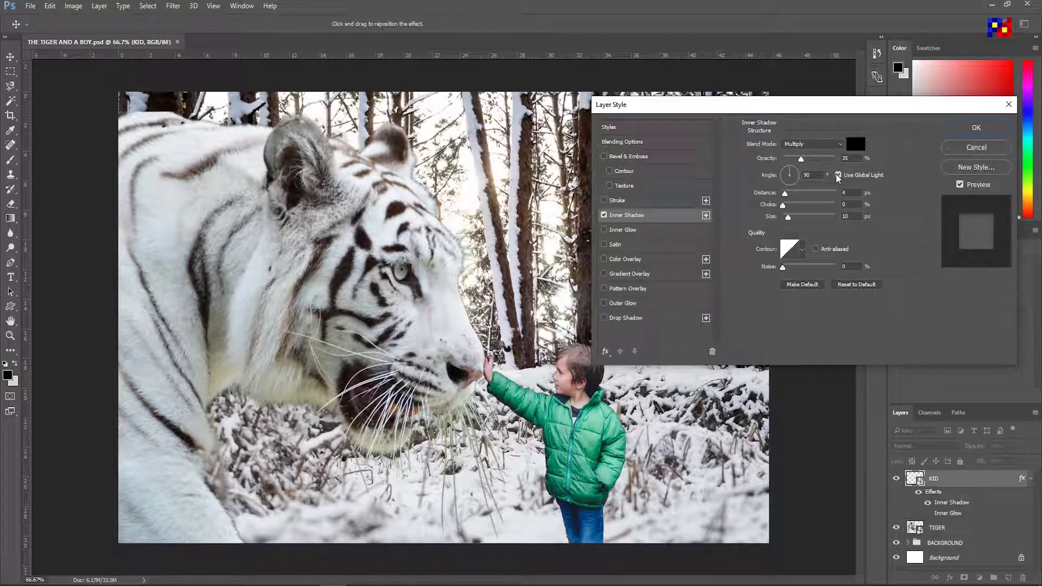
{"action": "left_click", "coordinate": [850, 177]}
{"action": "left_click", "coordinate": [785, 175]}
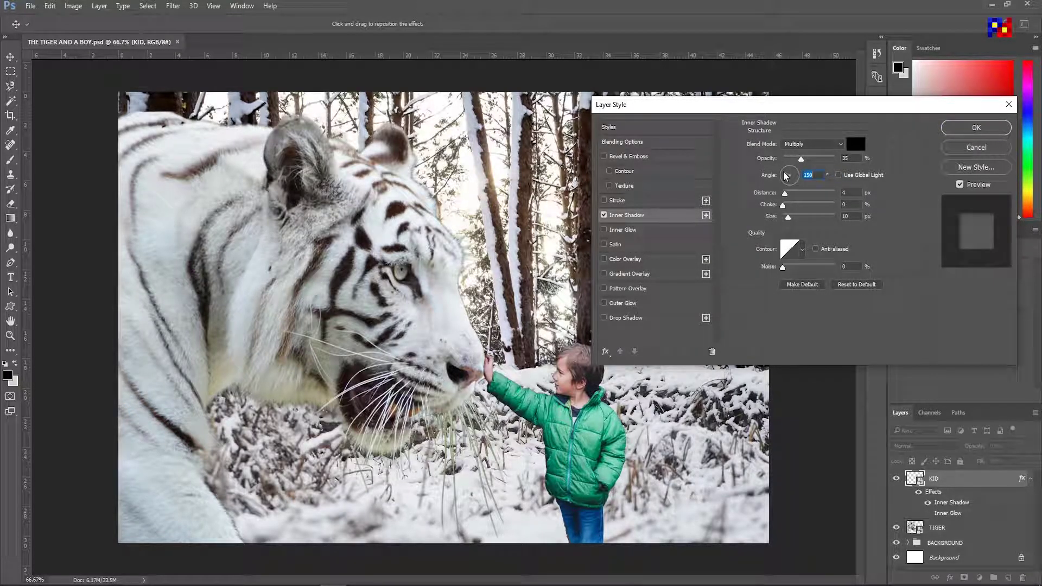
{"action": "left_click", "coordinate": [813, 143]}
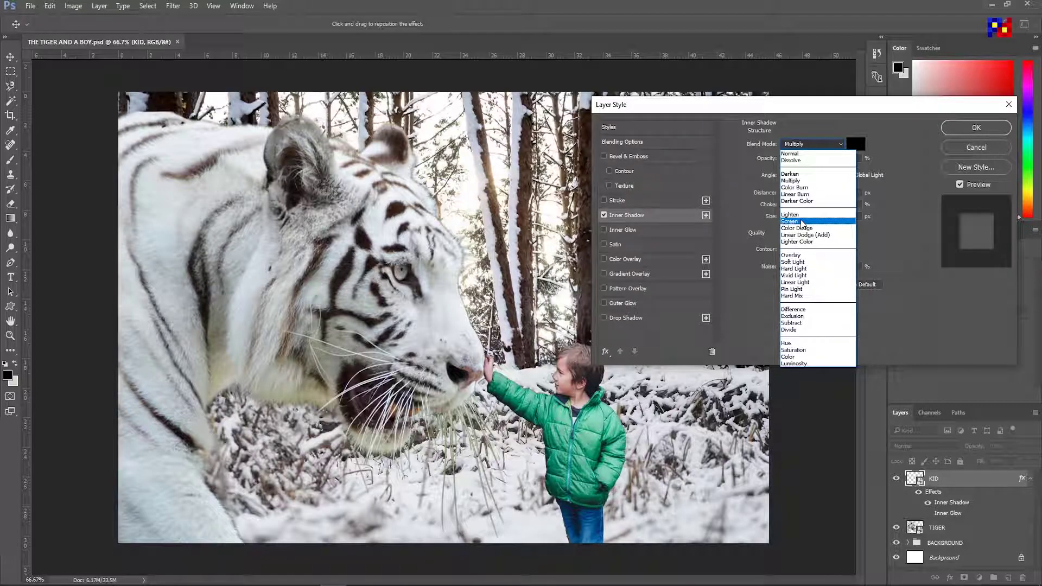
{"action": "left_click", "coordinate": [800, 194]}
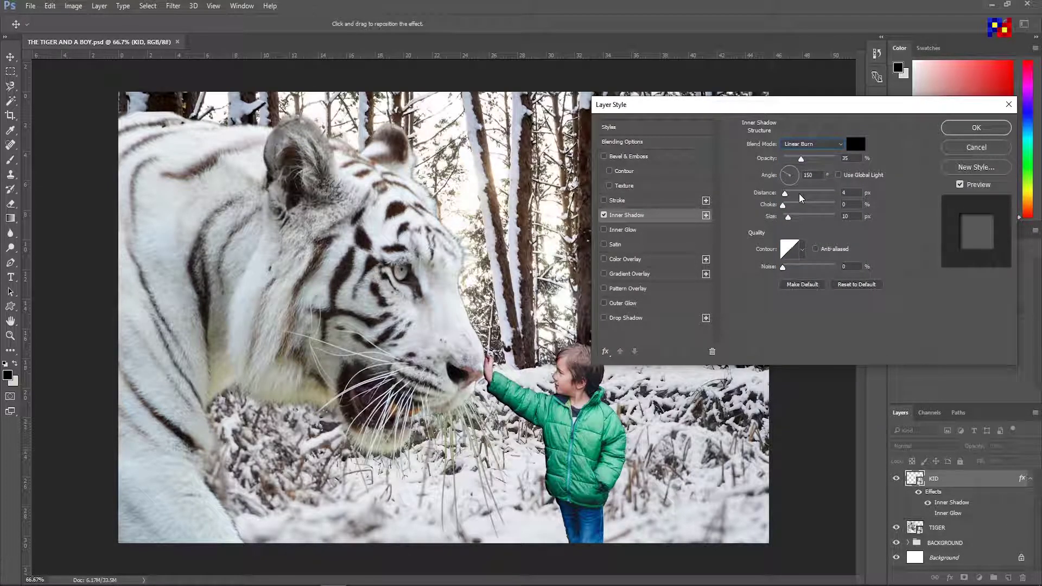
{"action": "left_click", "coordinate": [792, 171]}
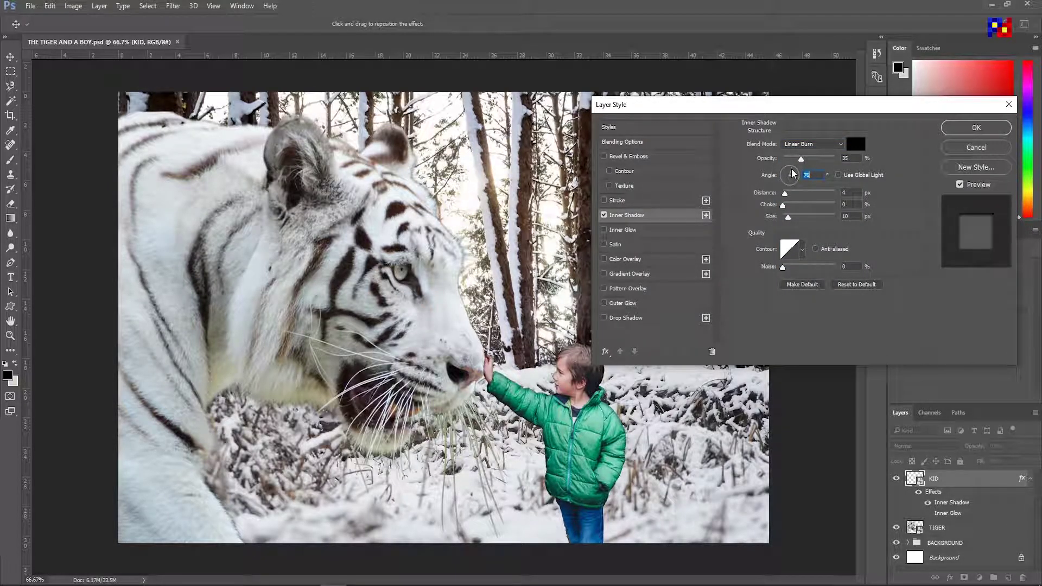
Make the inner shadow white and Screen-blended, adjust its opacity, and apply it.
{"action": "left_click", "coordinate": [855, 143]}
{"action": "left_click", "coordinate": [462, 204]}
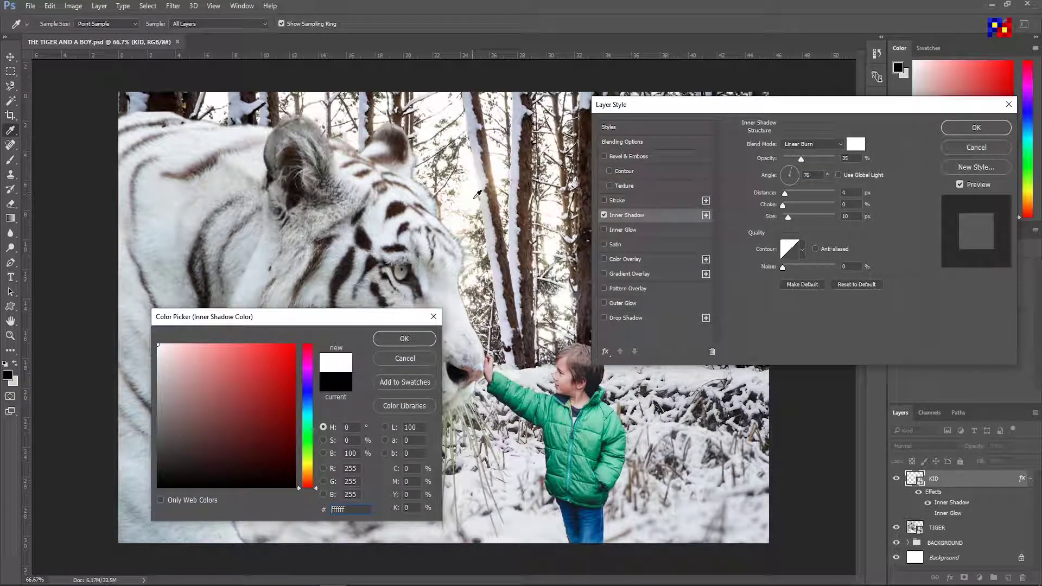
{"action": "left_click", "coordinate": [414, 340]}
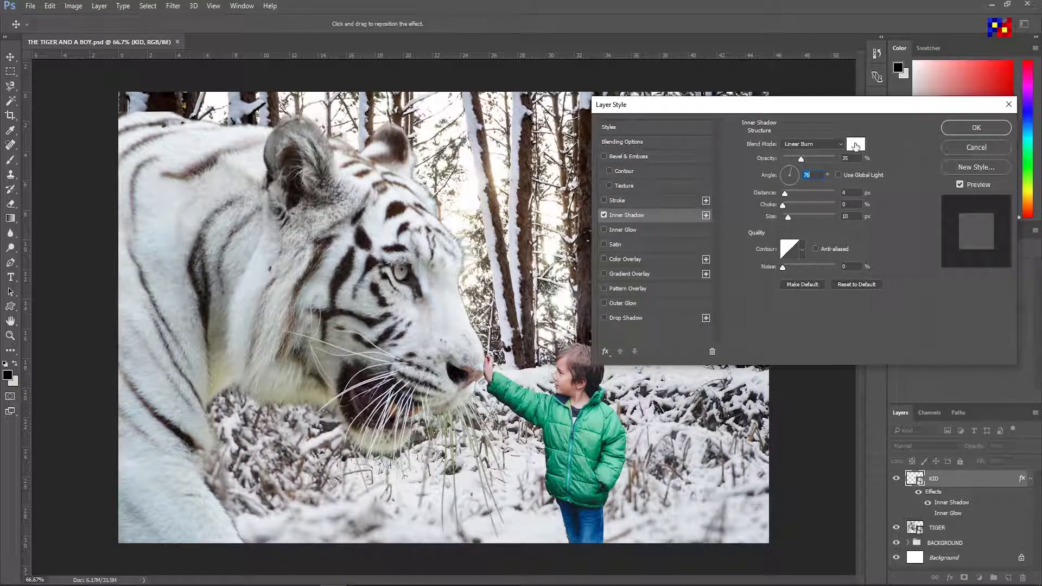
{"action": "left_click", "coordinate": [854, 146]}
{"action": "left_click", "coordinate": [413, 339]}
{"action": "left_click_drag", "start_coordinate": [800, 158], "coordinate": [831, 159]}
{"action": "left_click", "coordinate": [812, 143]}
{"action": "left_click", "coordinate": [797, 224]}
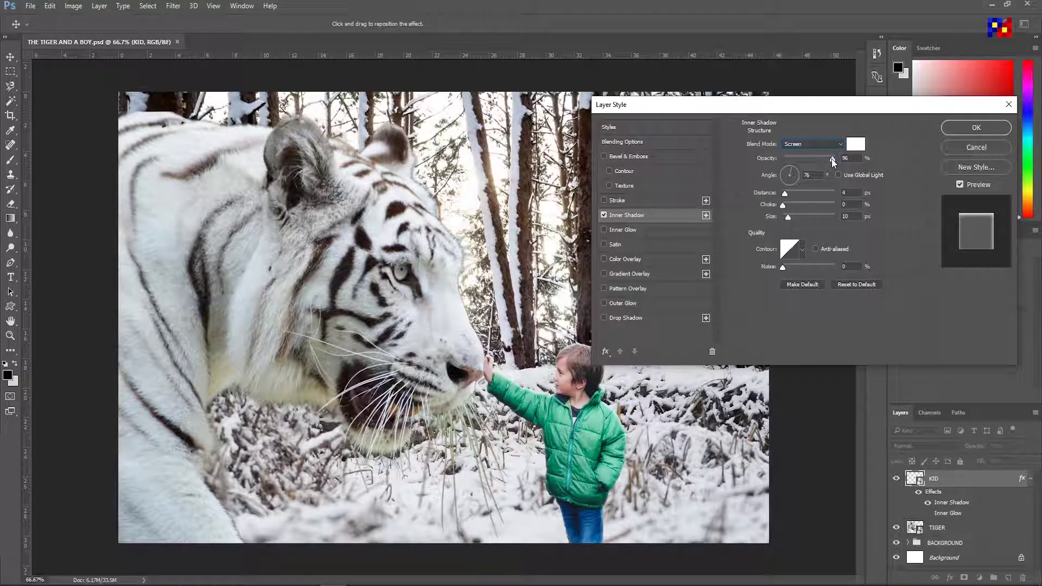
{"action": "left_click_drag", "start_coordinate": [827, 159], "coordinate": [834, 161]}
{"action": "mouse_move", "coordinate": [835, 161]}
{"action": "left_mouse_down"}
{"action": "mouse_move", "coordinate": [796, 160]}
{"action": "mouse_move", "coordinate": [809, 160]}
{"action": "left_mouse_up"}
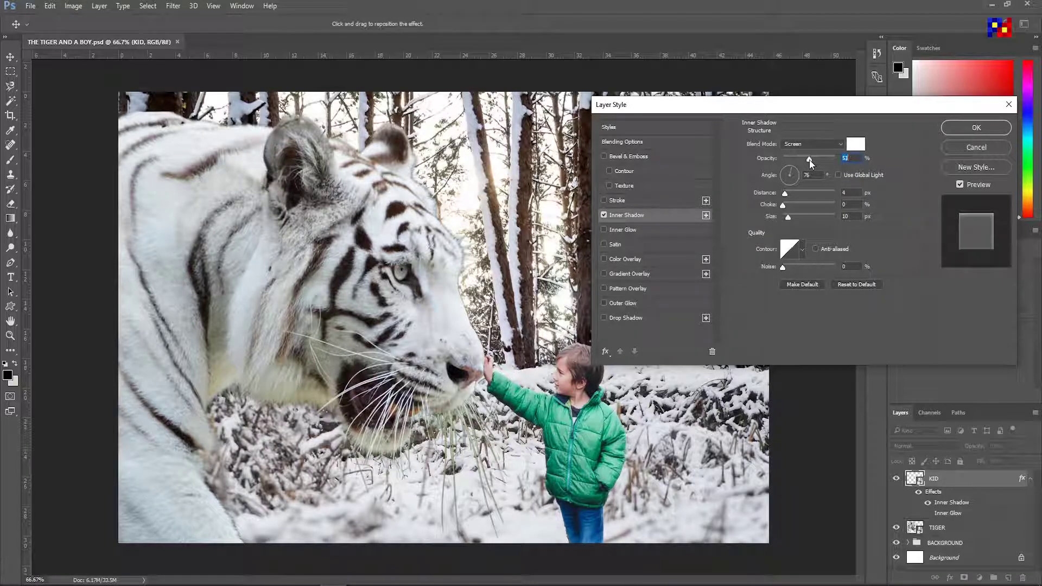
{"action": "left_click", "coordinate": [946, 130]}
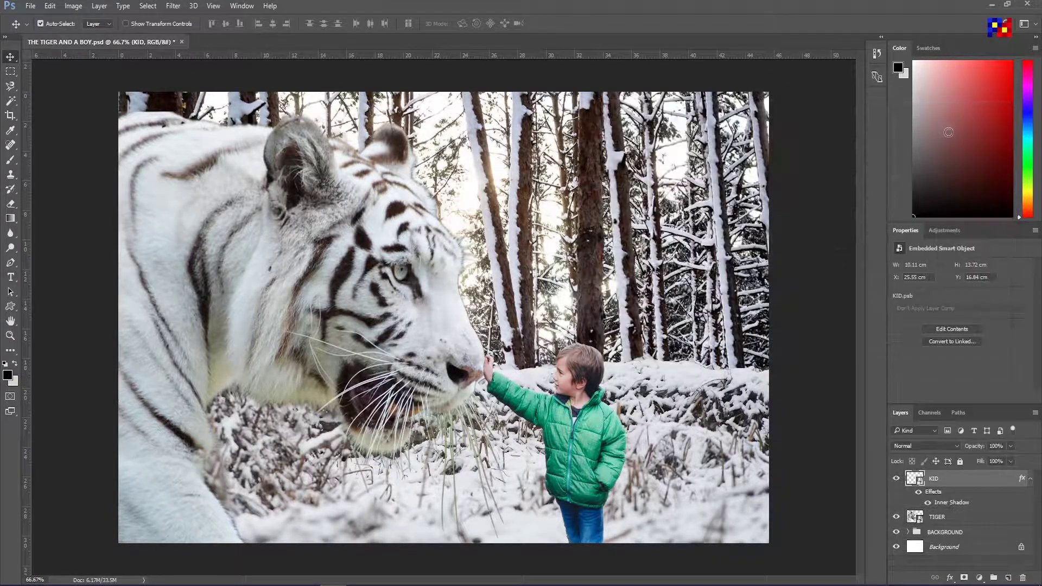
Open the KID smart object and try a 50% Gray fill on the boy, then undo it.
{"action": "double_click", "coordinate": [920, 484]}
{"action": "right_click", "coordinate": [971, 491]}
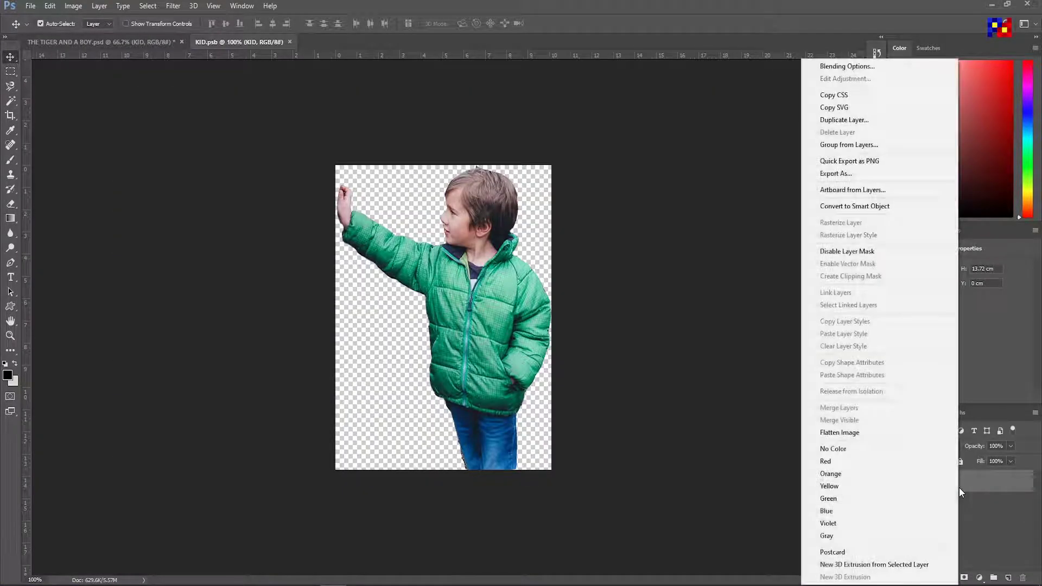
{"action": "left_click", "coordinate": [965, 486]}
{"action": "left_click", "coordinate": [50, 6]}
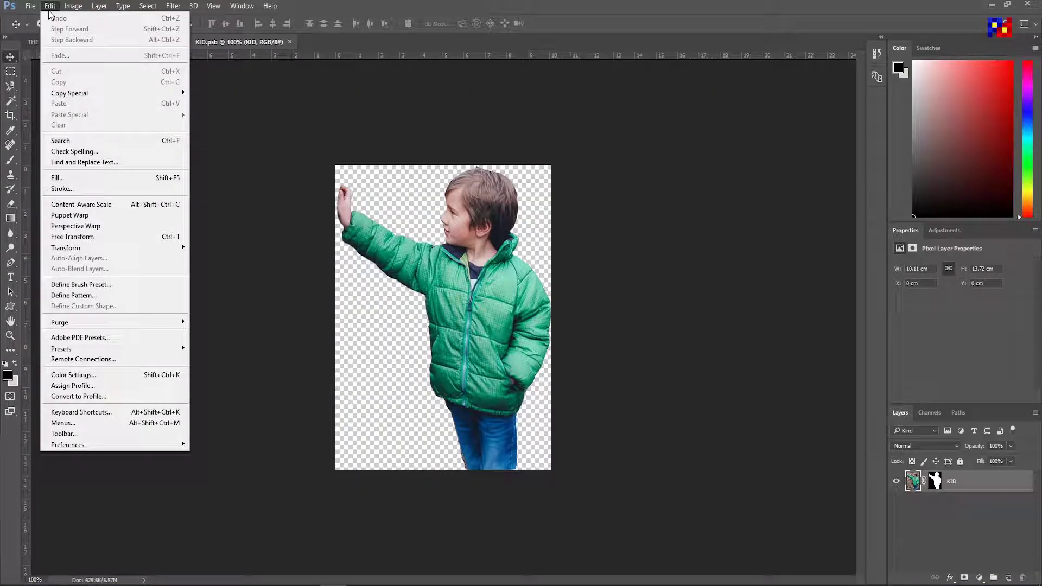
{"action": "left_click", "coordinate": [60, 161]}
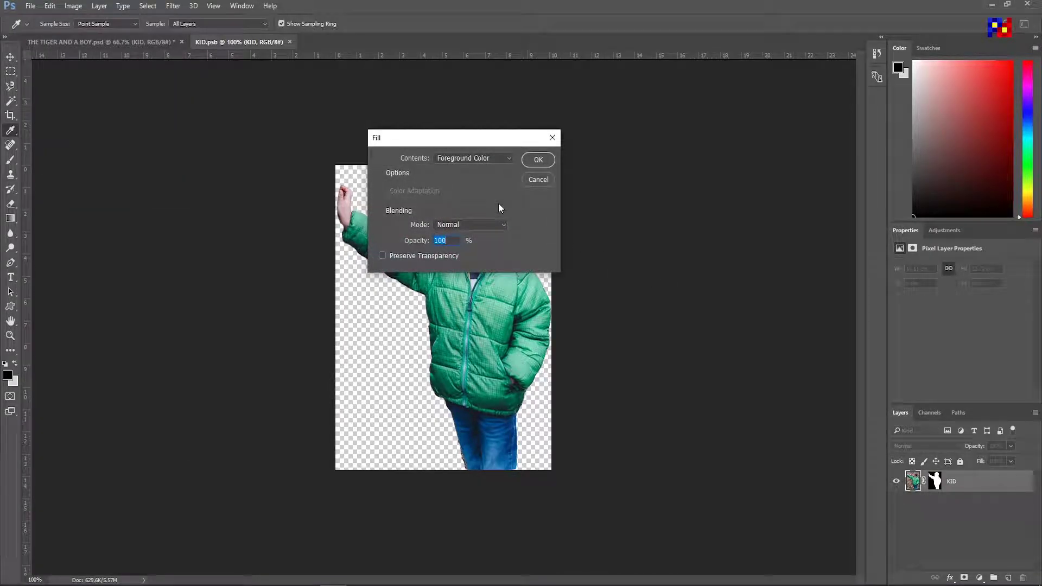
{"action": "left_click", "coordinate": [472, 157]}
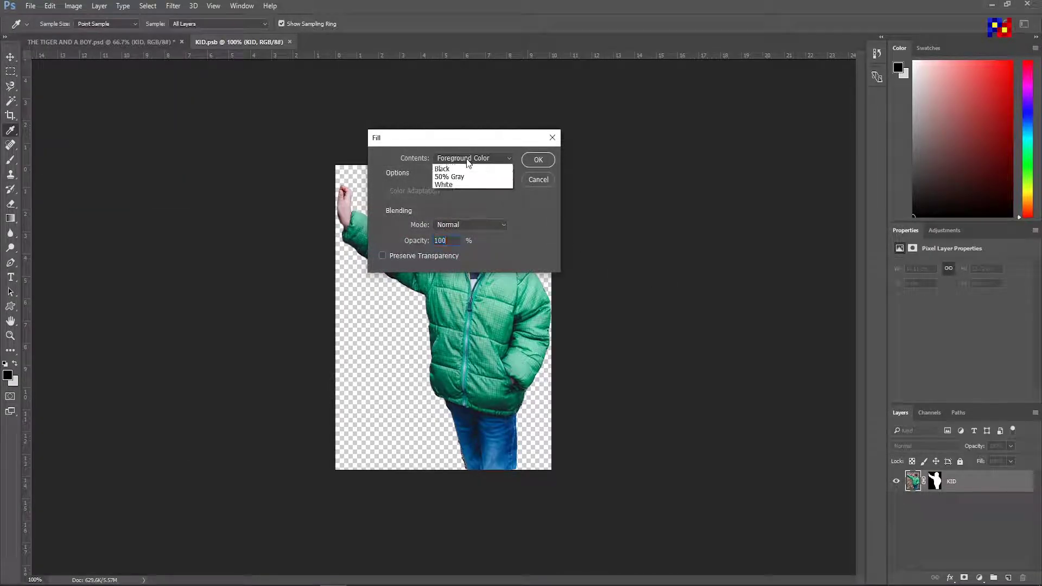
{"action": "left_click", "coordinate": [455, 235]}
{"action": "left_click", "coordinate": [538, 160]}
{"action": "key", "text": "v"}
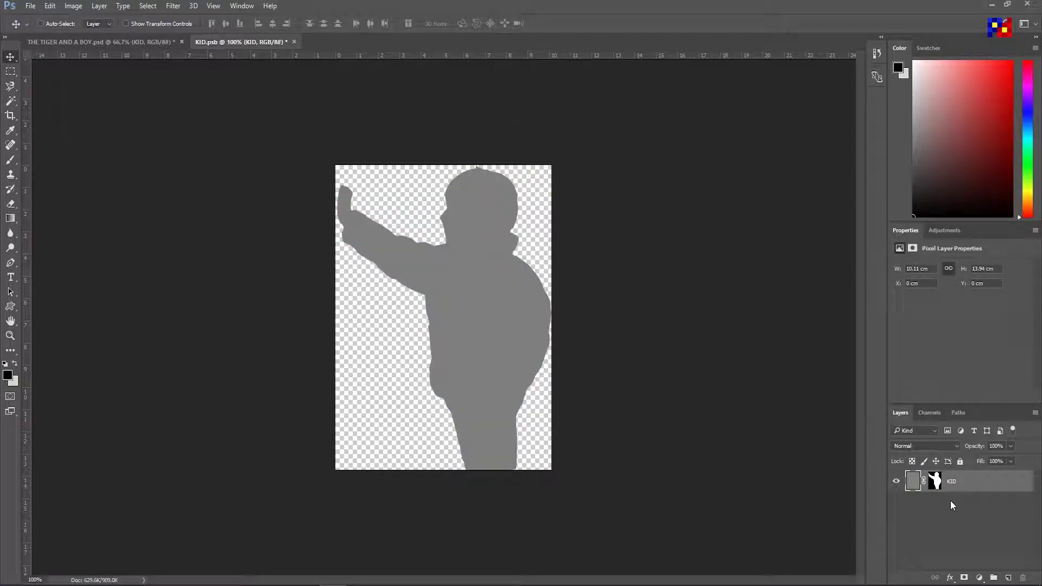
{"action": "key", "text": "ctrl+z"}
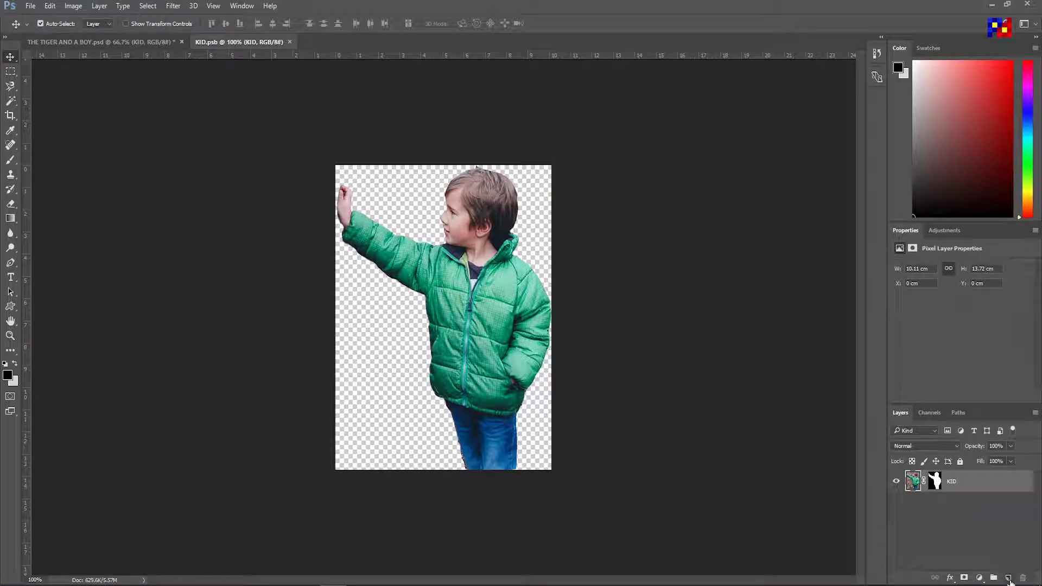
Add a new Layer 1 clipped to the boy and fill it with 50% Gray.
{"action": "left_click", "coordinate": [1008, 578]}
{"action": "right_click", "coordinate": [960, 488]}
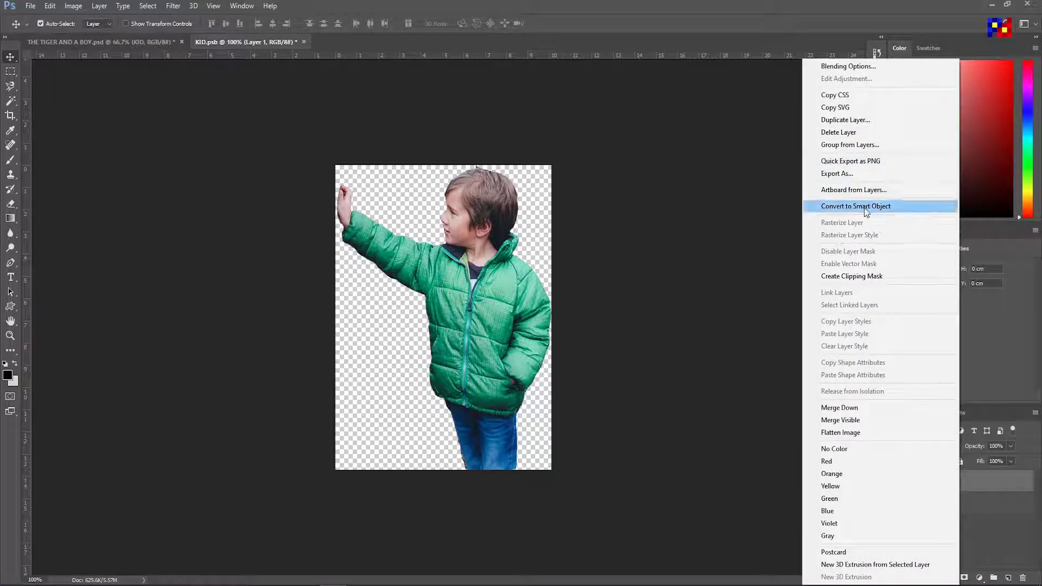
{"action": "left_click", "coordinate": [879, 277]}
{"action": "left_click", "coordinate": [50, 6]}
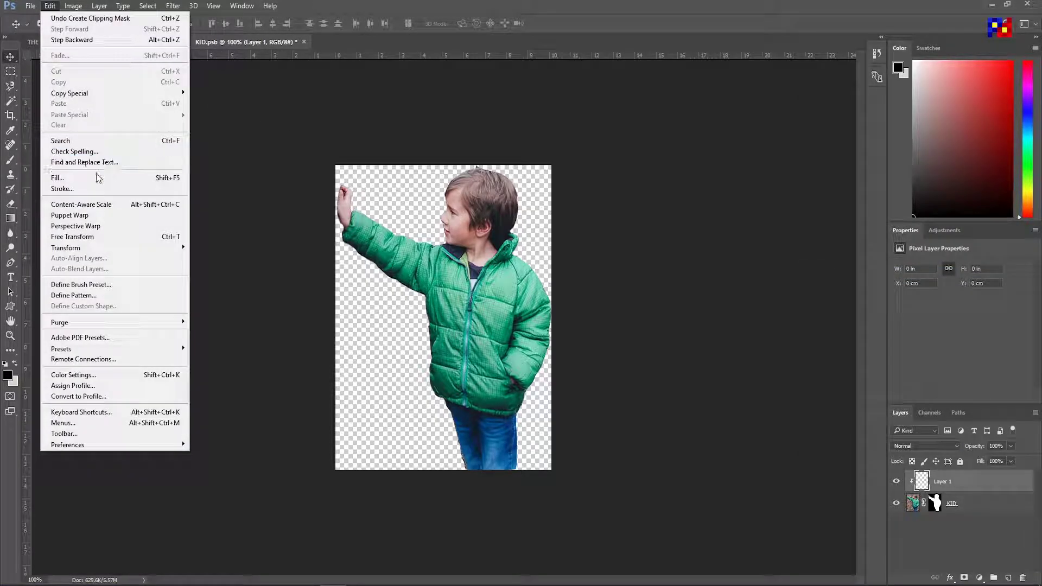
{"action": "left_click", "coordinate": [54, 178]}
{"action": "left_click", "coordinate": [537, 159]}
{"action": "key", "text": "v"}
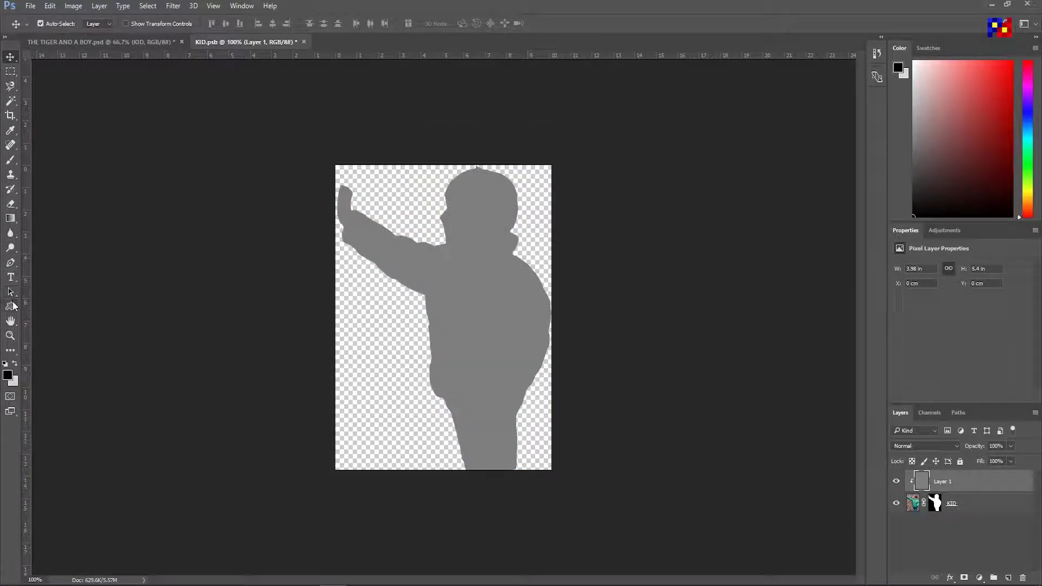
{"action": "left_click", "coordinate": [7, 237]}
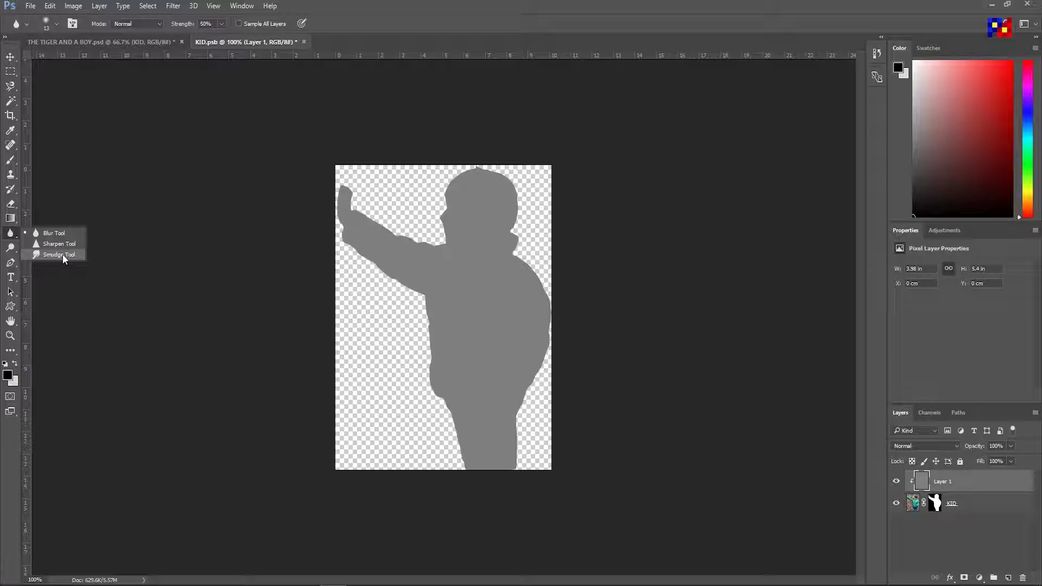
{"action": "left_click", "coordinate": [58, 254]}
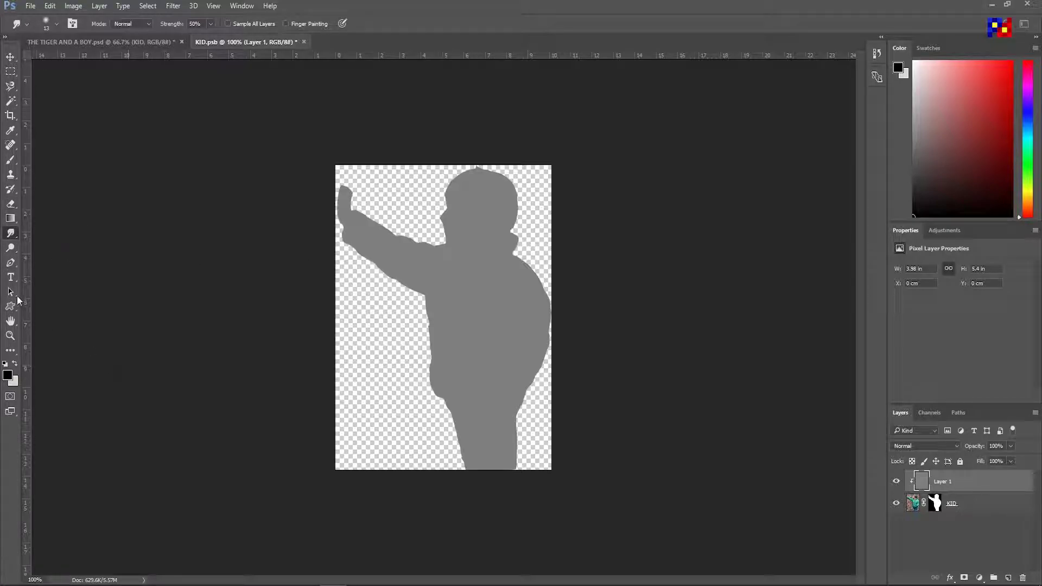
{"action": "left_click", "coordinate": [12, 248]}
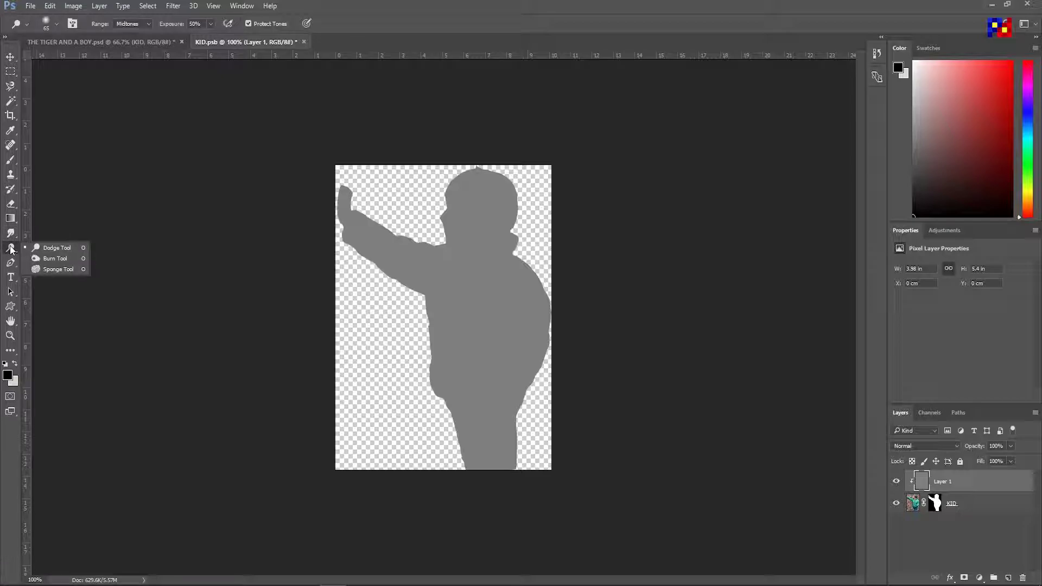
Set Layer 1 to Overlay and dodge the boy's hair brighter.
{"action": "left_click", "coordinate": [63, 251]}
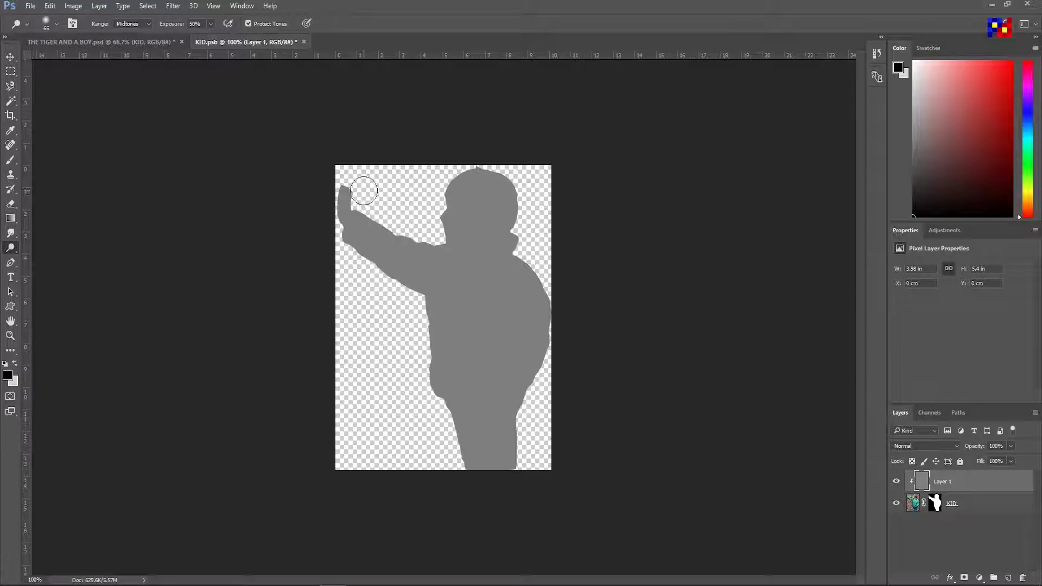
{"action": "left_click", "coordinate": [926, 446]}
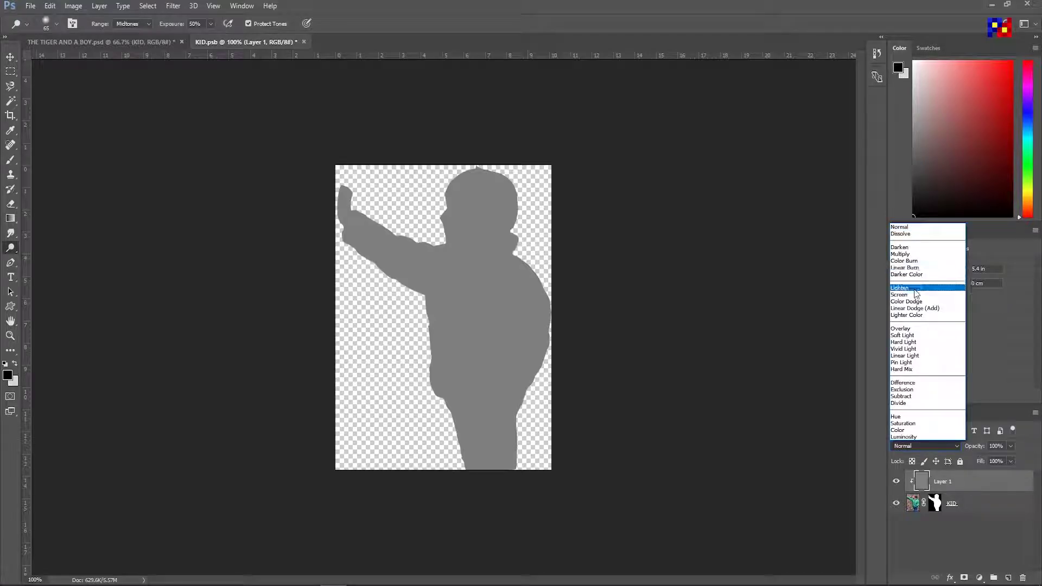
{"action": "left_click", "coordinate": [916, 329]}
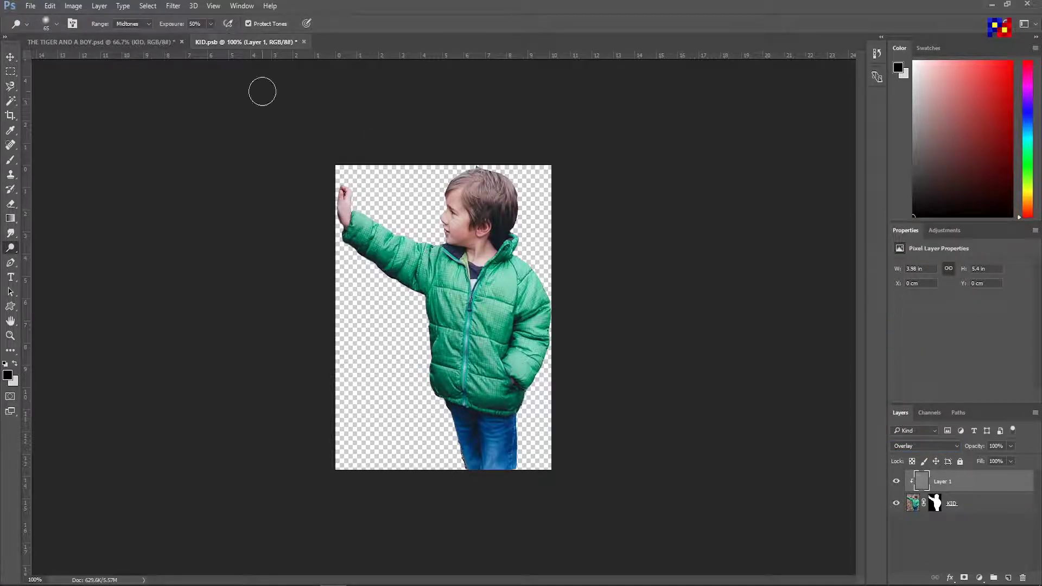
{"action": "left_click_drag", "start_coordinate": [488, 176], "coordinate": [444, 172]}
{"action": "key", "text": "bracketleft"}
{"action": "key", "text": "bracketleft"}
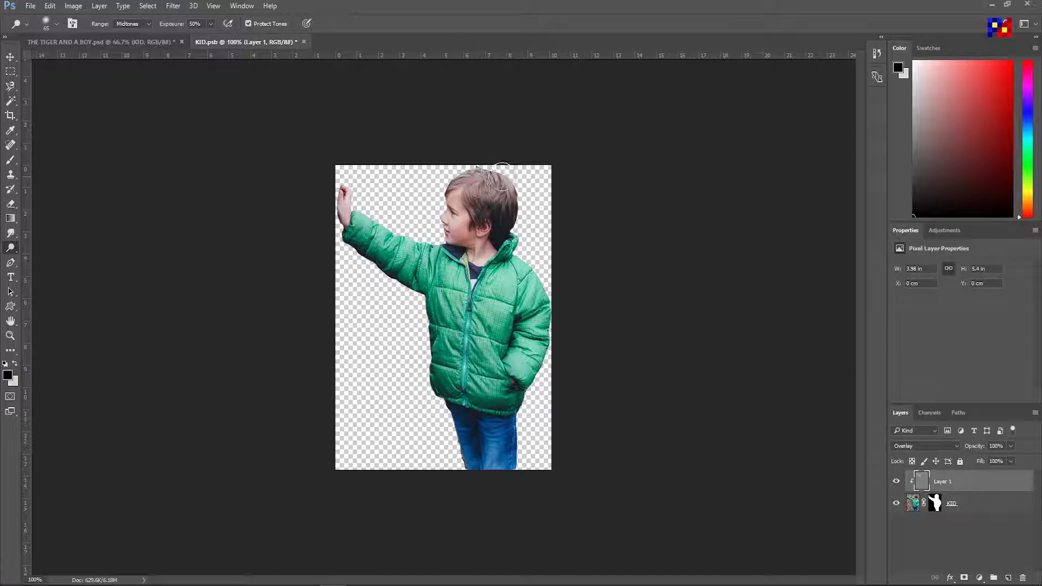
{"action": "key", "text": "bracketleft"}
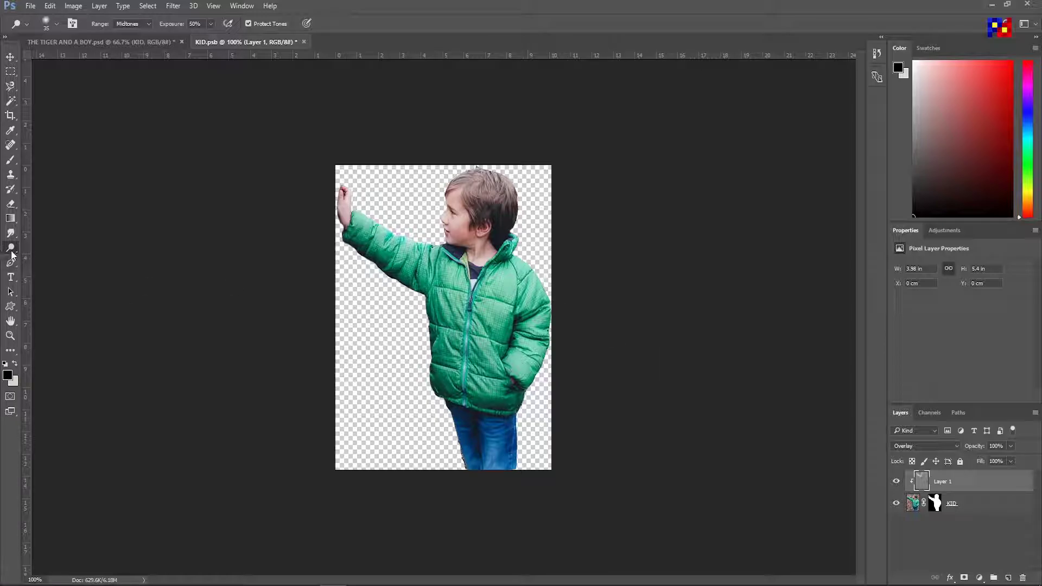
Burn the boy's lower jacket and jeans darker.
{"action": "right_click", "coordinate": [10, 248]}
{"action": "left_click", "coordinate": [43, 270]}
{"action": "key", "text": "bracketright"}
{"action": "key", "text": "bracketright"}
{"action": "key", "text": "bracketright"}
{"action": "left_click_drag", "start_coordinate": [493, 458], "coordinate": [500, 427]}
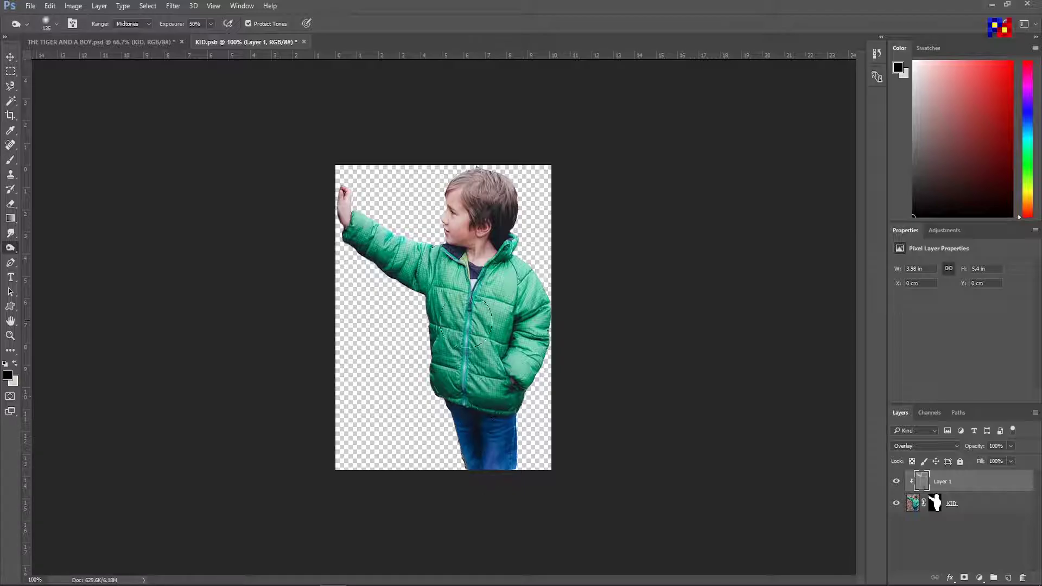
{"action": "key", "text": "bracketleft"}
{"action": "key", "text": "bracketleft"}
{"action": "key", "text": "bracketleft"}
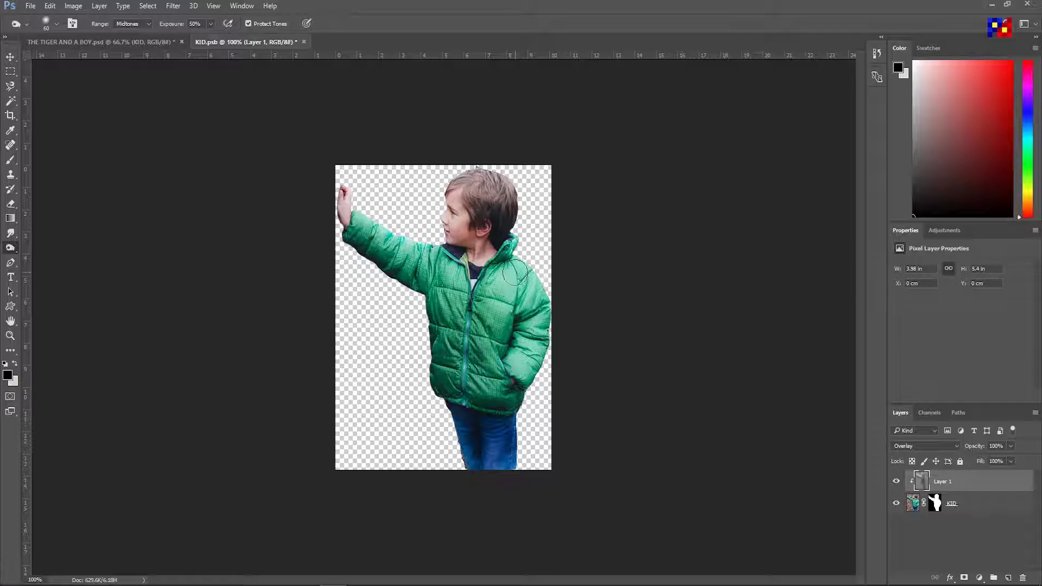
{"action": "key", "text": "bracketleft"}
{"action": "left_click_drag", "start_coordinate": [446, 318], "coordinate": [436, 379]}
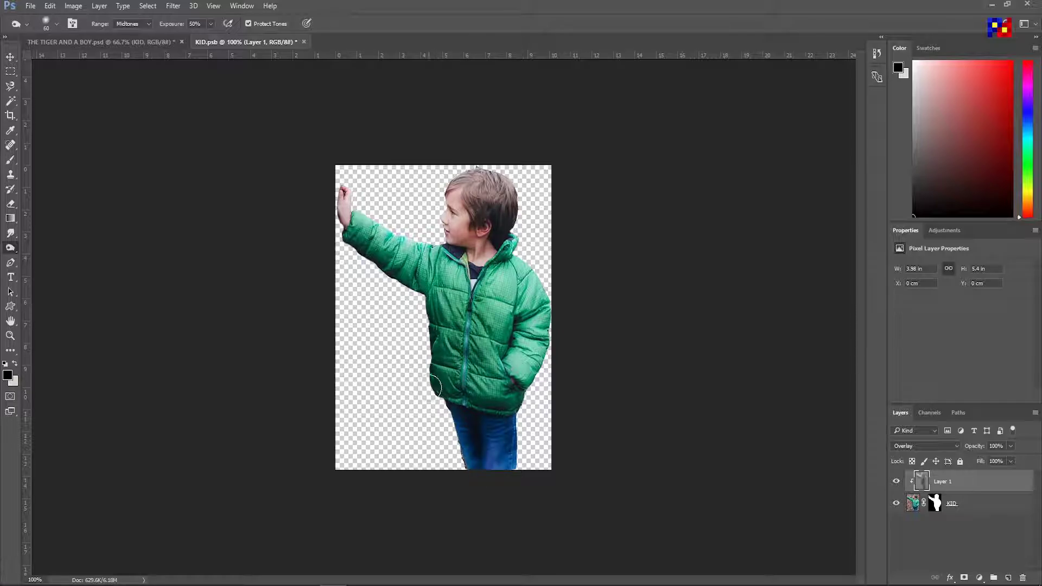
{"action": "key", "text": "bracketright"}
Dodge the jacket's lower-left edge, then close KID.psb keeping the edits.
{"action": "right_click", "coordinate": [11, 247]}
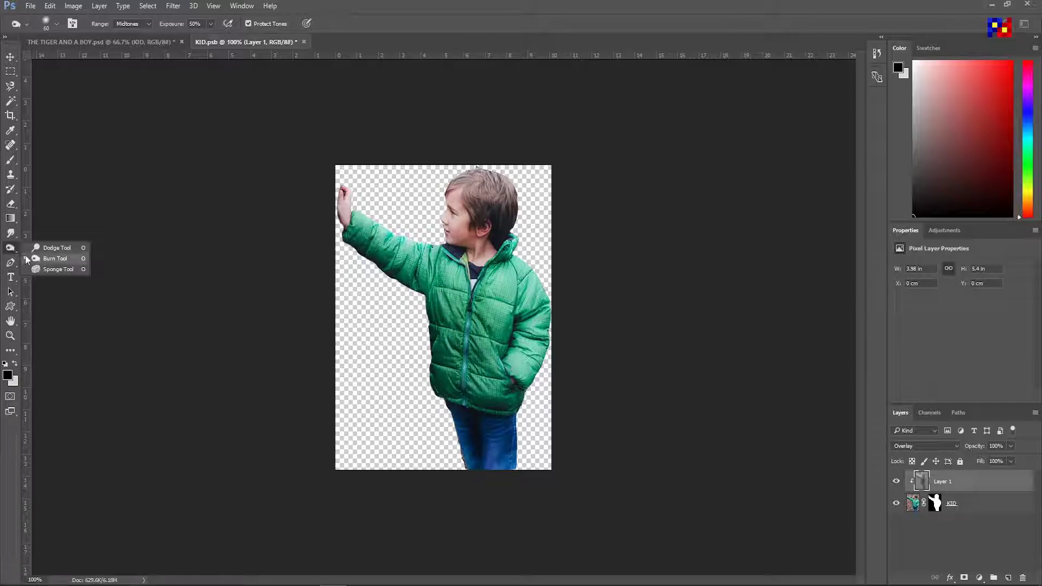
{"action": "left_click", "coordinate": [49, 247]}
{"action": "left_click_drag", "start_coordinate": [422, 319], "coordinate": [481, 396]}
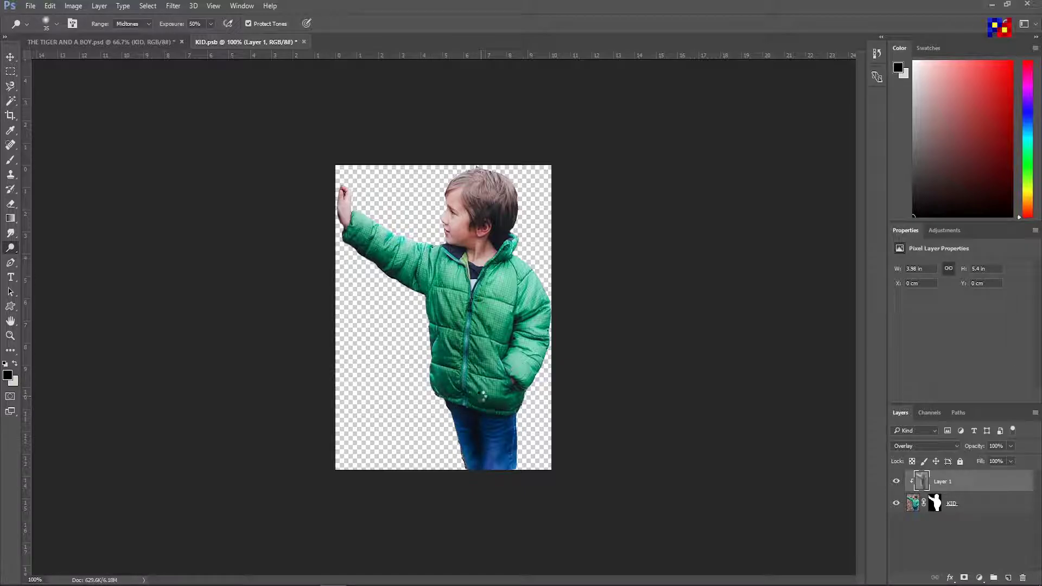
{"action": "key", "text": "ctrl+w"}
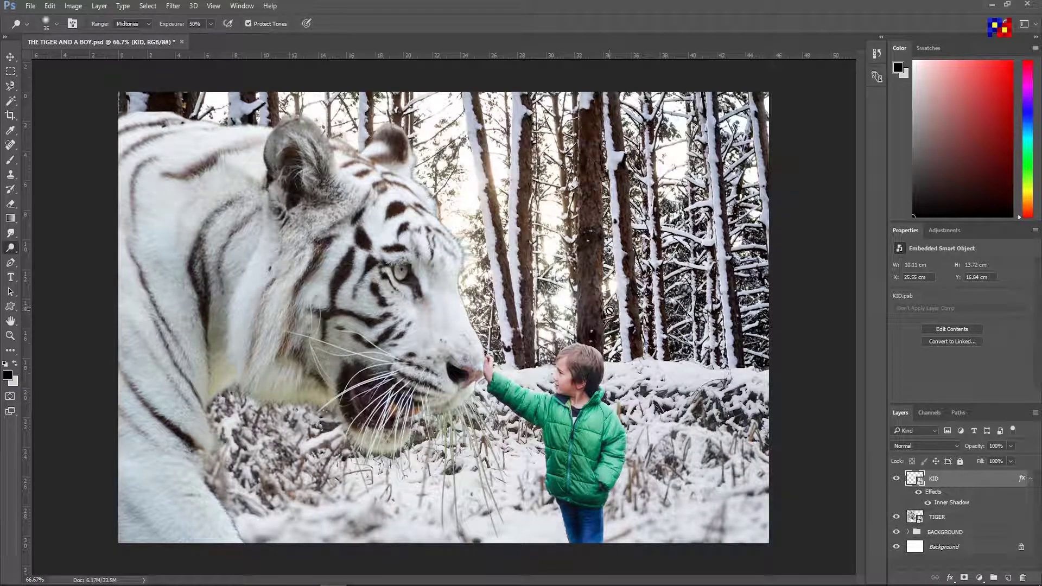
Inside TIGER.psb, add a 50% gray layer clipped to the tiger in Overlay mode.
{"action": "double_click", "coordinate": [914, 516]}
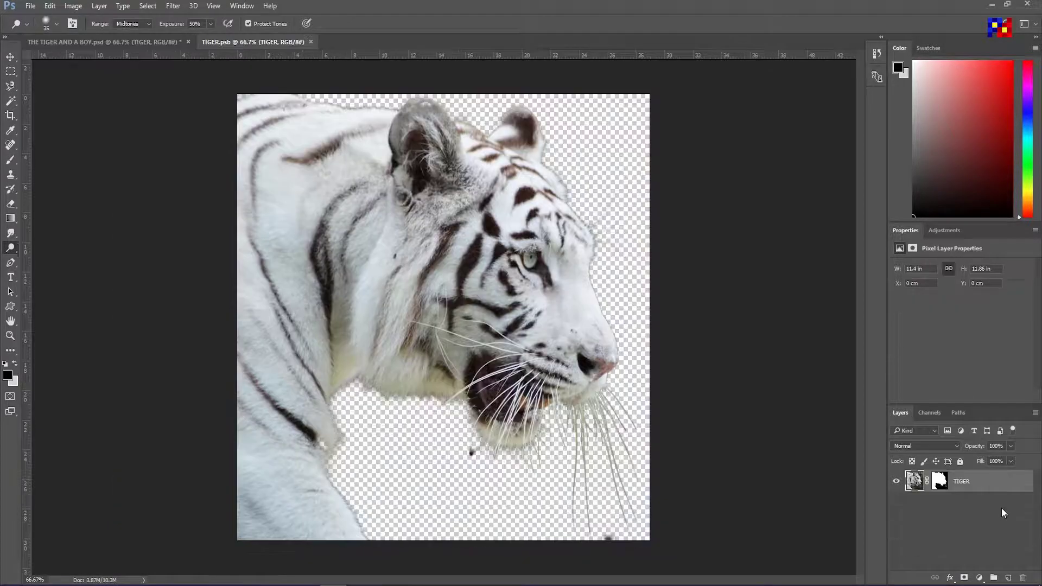
{"action": "left_click", "coordinate": [48, 6]}
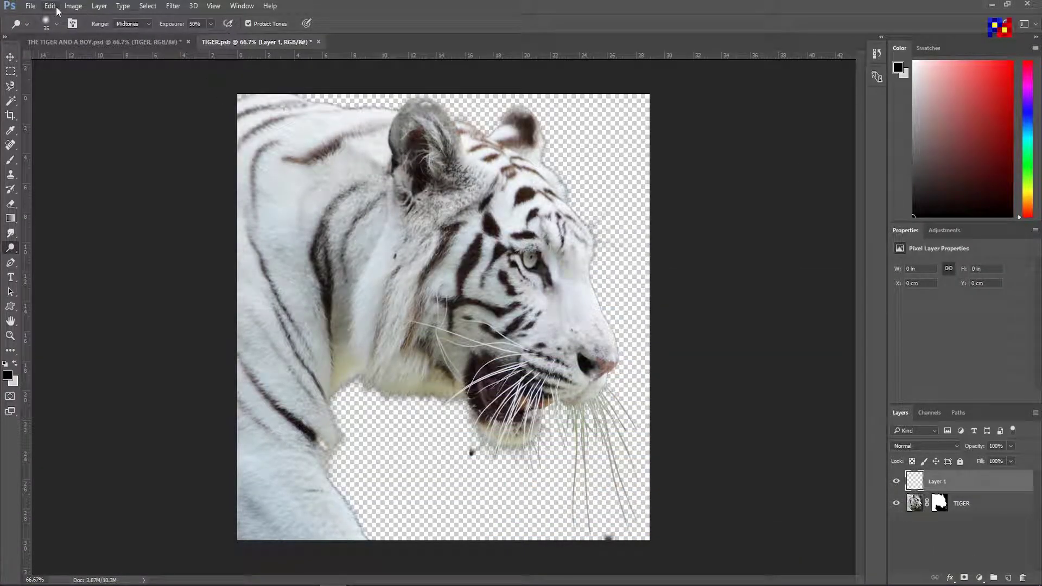
{"action": "left_click", "coordinate": [64, 6]}
{"action": "left_click", "coordinate": [76, 179]}
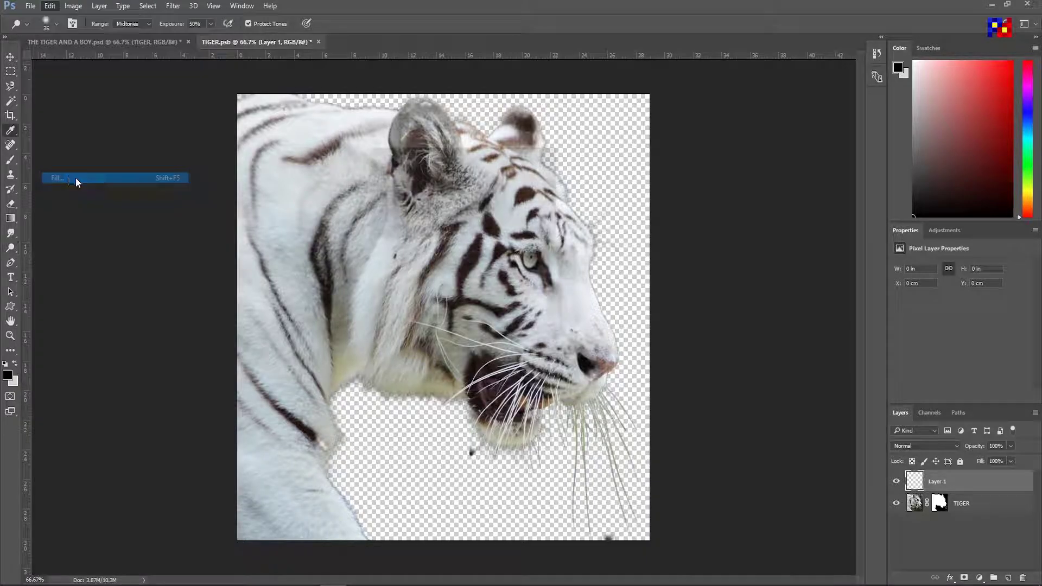
{"action": "left_click", "coordinate": [537, 160]}
{"action": "right_click", "coordinate": [944, 481]}
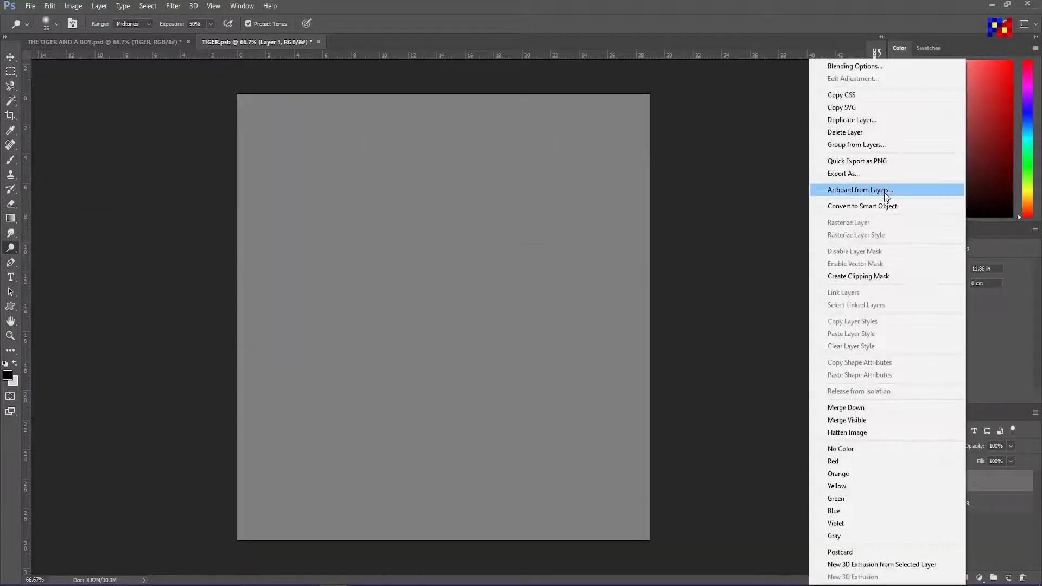
{"action": "left_click", "coordinate": [858, 276]}
{"action": "left_click", "coordinate": [925, 445]}
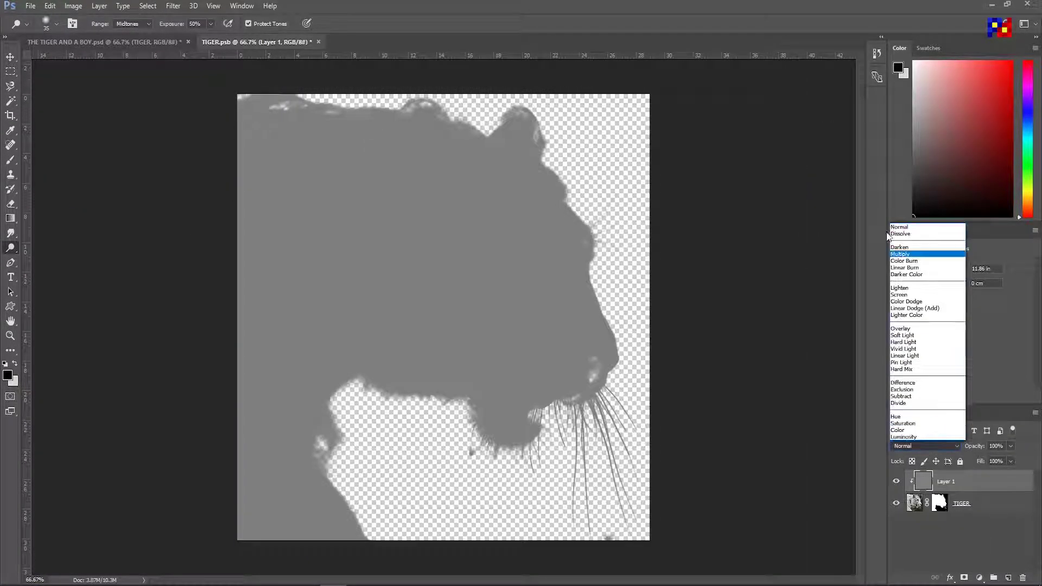
{"action": "left_click", "coordinate": [900, 328]}
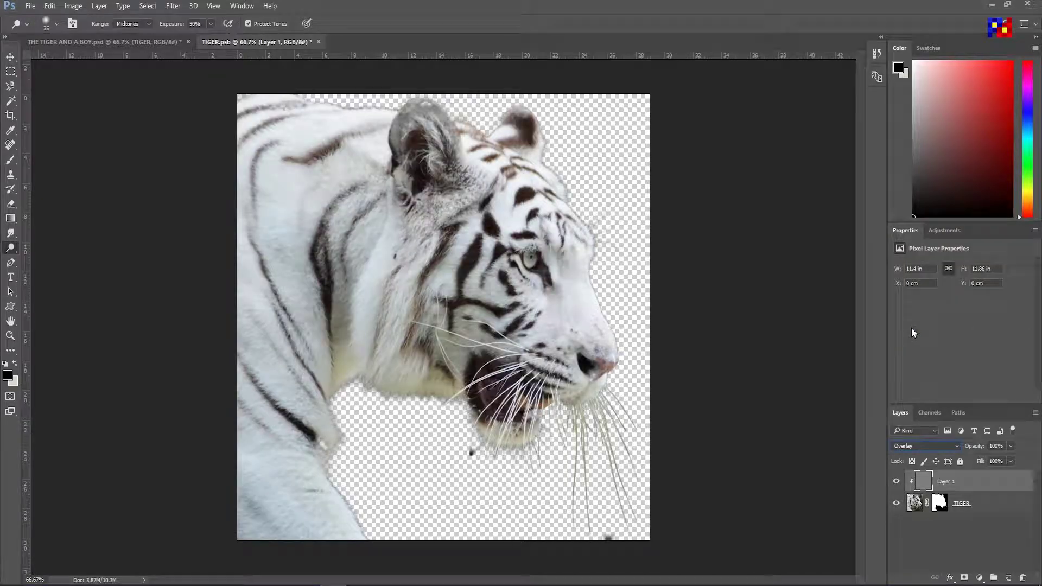
Burn the tiger's shoulder and neck fur darker with a 200–300 px brush.
{"action": "right_click", "coordinate": [12, 251]}
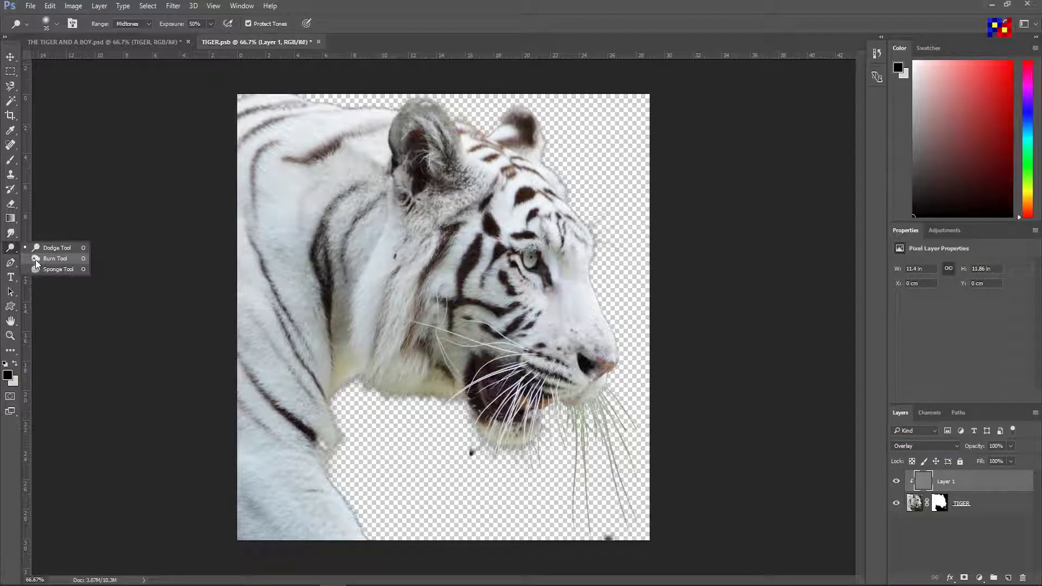
{"action": "left_click", "coordinate": [40, 271]}
{"action": "key", "text": "bracketright"}
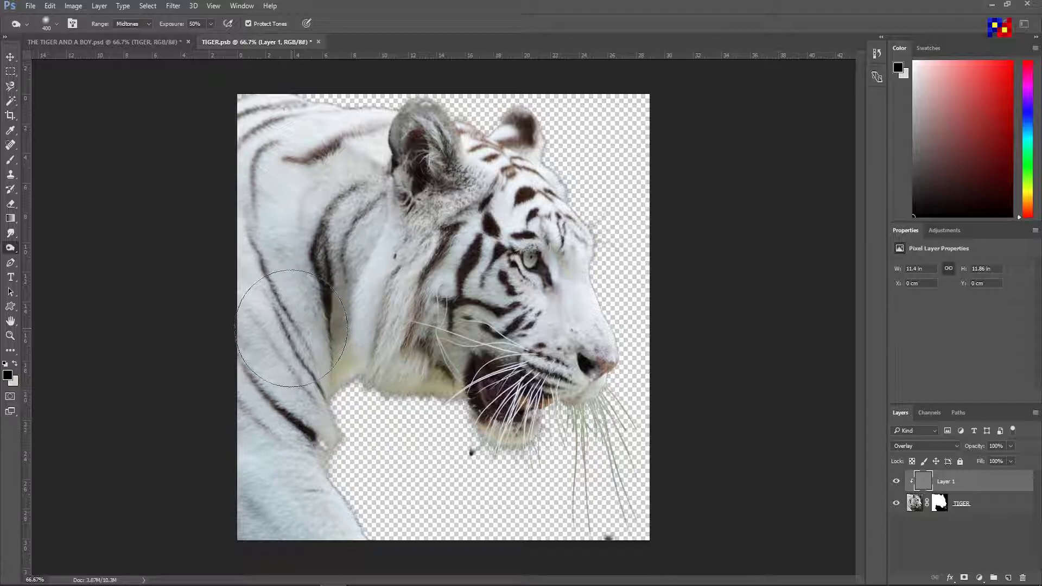
{"action": "left_click_drag", "start_coordinate": [306, 364], "coordinate": [318, 557]}
{"action": "key", "text": "bracketright"}
{"action": "key", "text": "bracketright"}
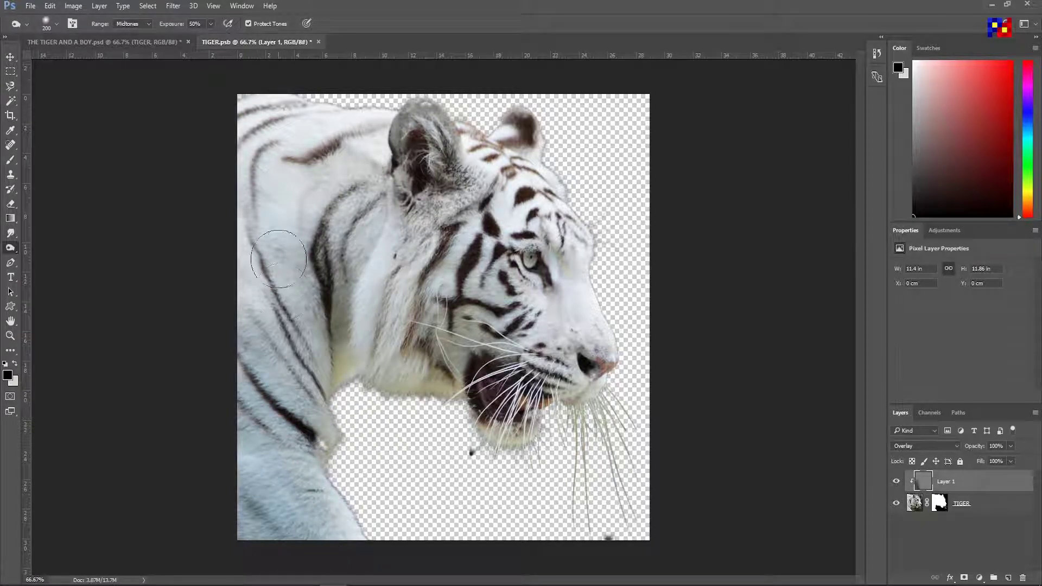
{"action": "left_click_drag", "start_coordinate": [412, 326], "coordinate": [261, 233]}
{"action": "key", "text": "bracketleft"}
{"action": "key", "text": "bracketleft"}
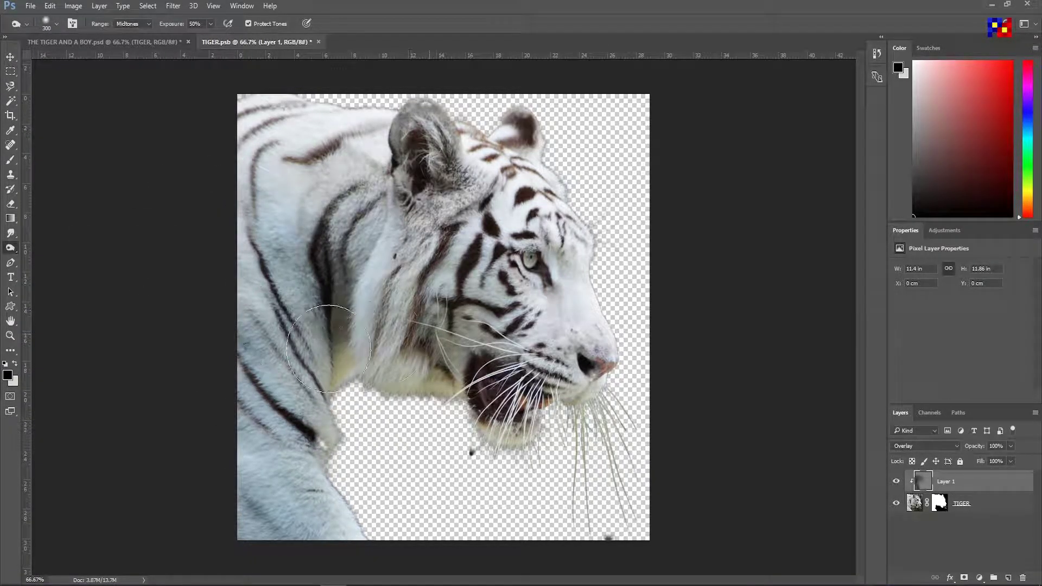
{"action": "key", "text": "bracketright"}
{"action": "key", "text": "bracketright"}
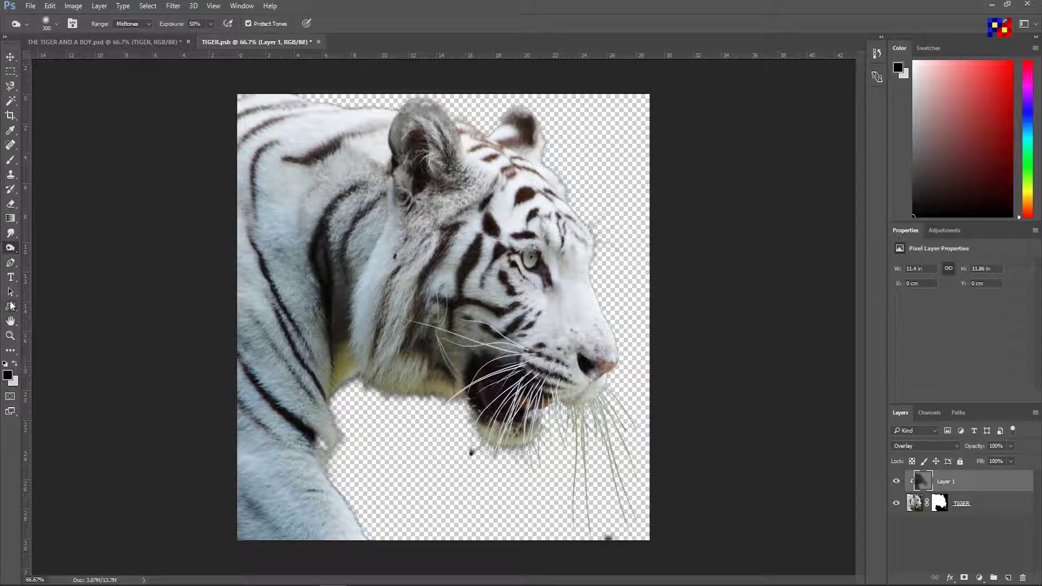
Dodge the tiger's whiskers, chin and the fur around its ear brighter.
{"action": "right_click", "coordinate": [10, 247]}
{"action": "left_click", "coordinate": [52, 250]}
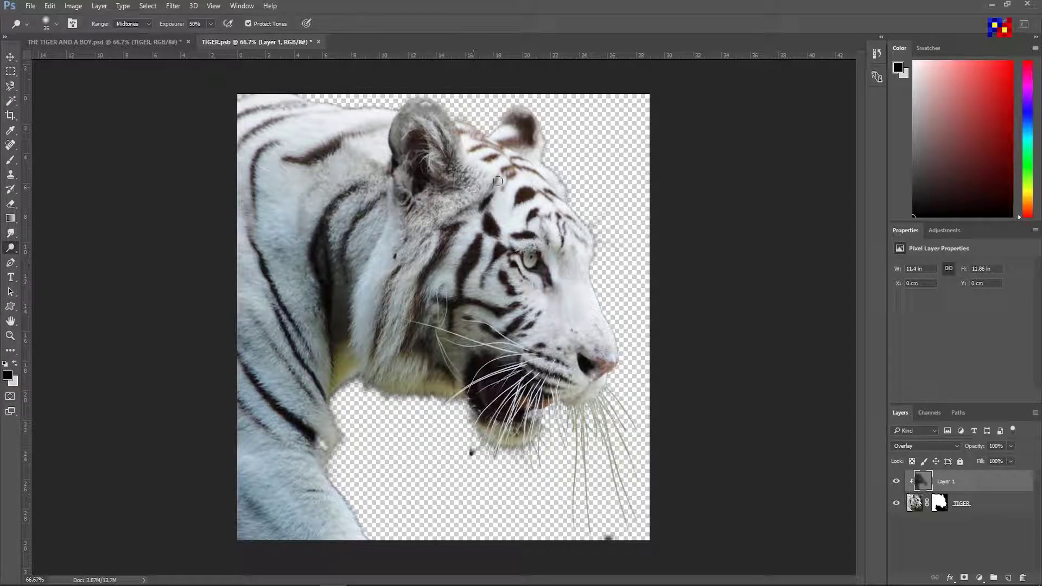
{"action": "mouse_move", "coordinate": [628, 432]}
{"action": "left_mouse_down"}
{"action": "mouse_move", "coordinate": [597, 412]}
{"action": "mouse_move", "coordinate": [564, 423]}
{"action": "mouse_move", "coordinate": [530, 477]}
{"action": "mouse_move", "coordinate": [482, 443]}
{"action": "mouse_move", "coordinate": [528, 452]}
{"action": "mouse_move", "coordinate": [487, 457]}
{"action": "mouse_move", "coordinate": [420, 392]}
{"action": "left_mouse_up"}
{"action": "key", "text": "bracketright"}
{"action": "key", "text": "bracketright"}
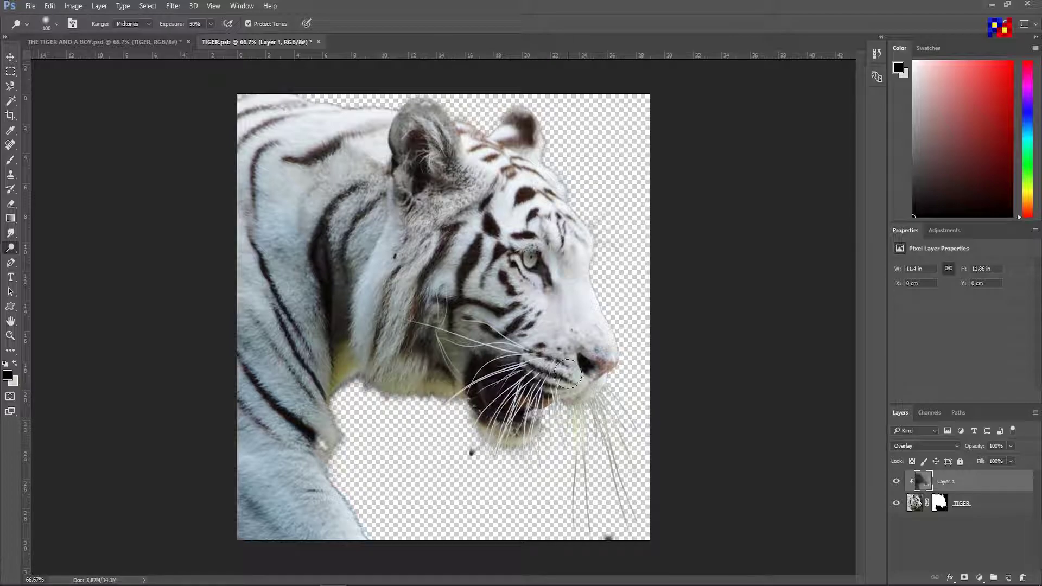
{"action": "left_click_drag", "start_coordinate": [569, 380], "coordinate": [618, 406]}
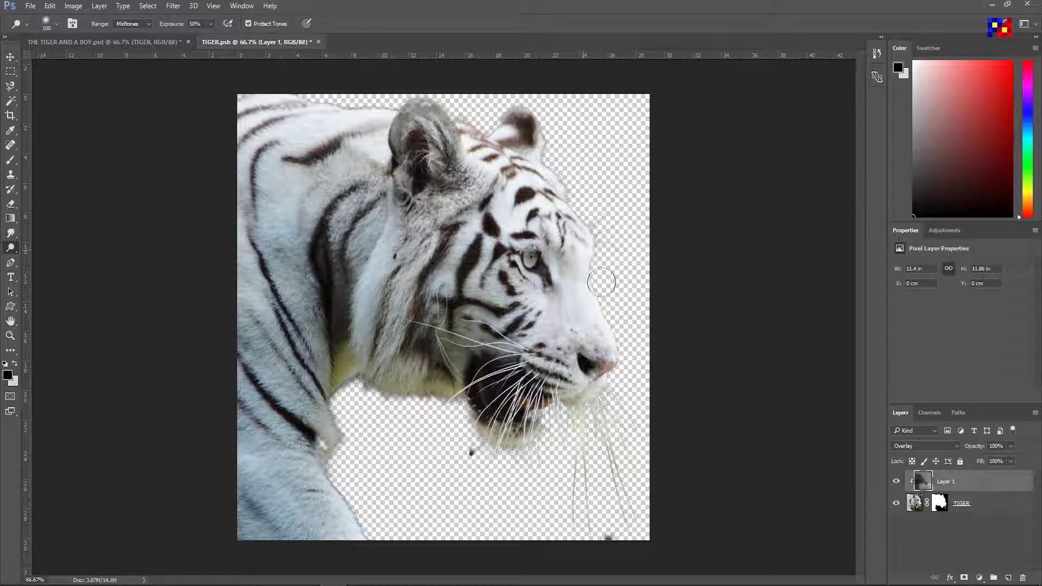
{"action": "mouse_move", "coordinate": [552, 152]}
{"action": "left_mouse_down"}
{"action": "mouse_move", "coordinate": [530, 142]}
{"action": "mouse_move", "coordinate": [549, 185]}
{"action": "left_mouse_up"}
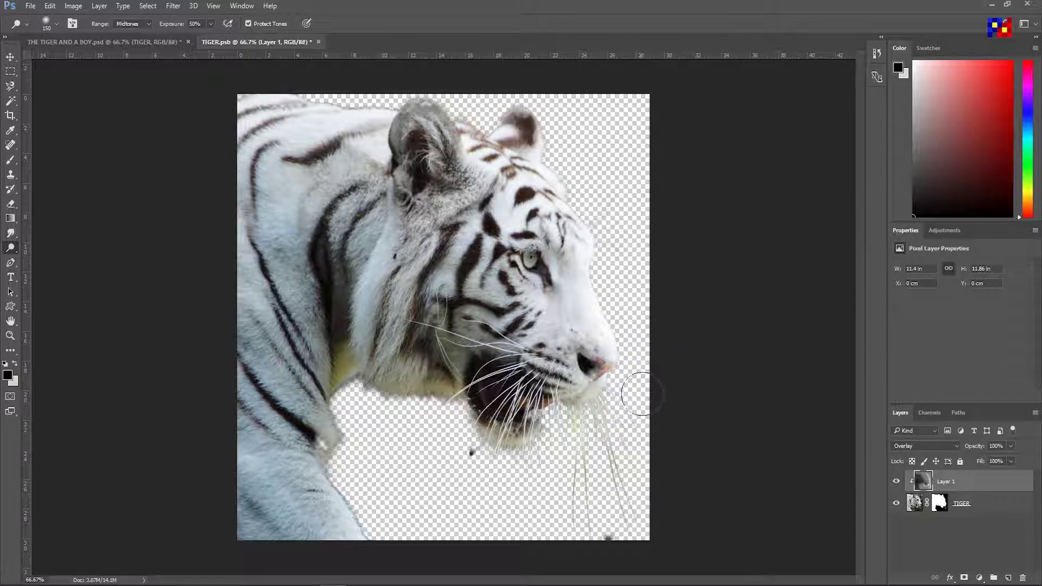
Save and close TIGER.psb to return to the updated composite.
{"action": "right_click", "coordinate": [10, 248]}
{"action": "left_click", "coordinate": [49, 259]}
{"action": "key", "text": "bracketleft"}
{"action": "key", "text": "bracketleft"}
{"action": "key", "text": "bracketleft"}
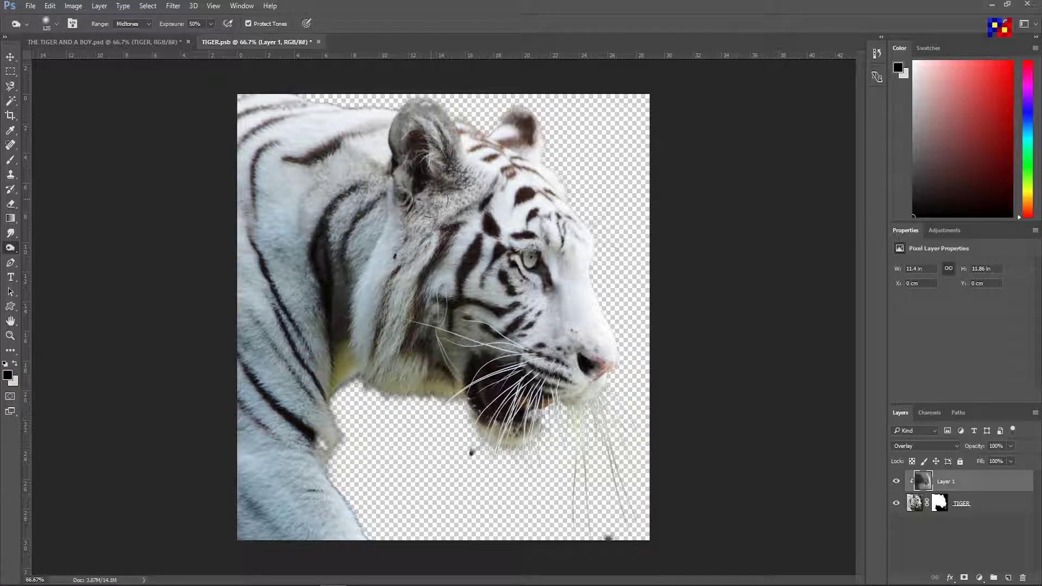
{"action": "key", "text": "bracketright"}
{"action": "key", "text": "bracketright"}
{"action": "key", "text": "bracketright"}
{"action": "key", "text": "ctrl+s"}
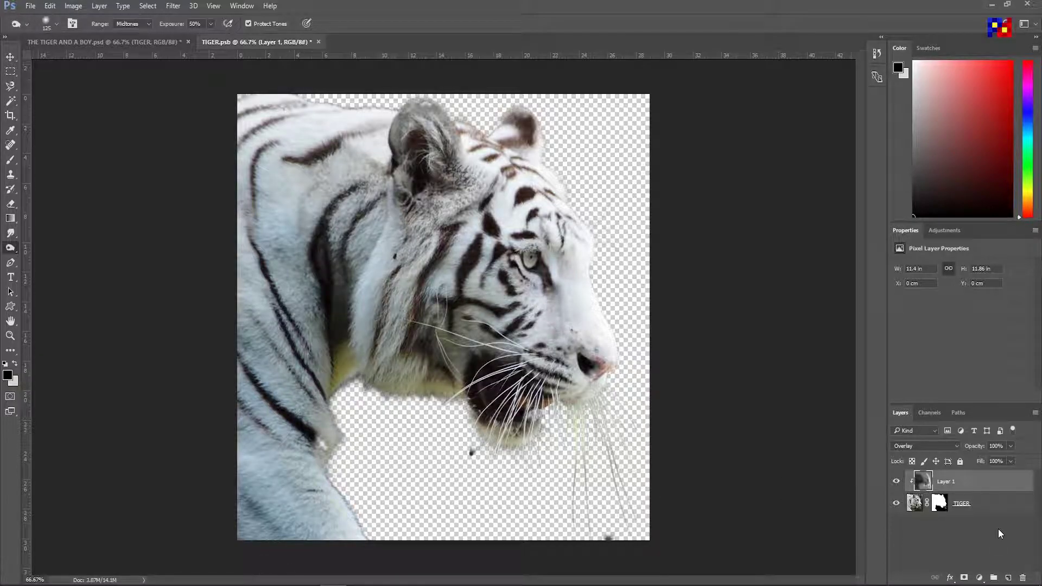
{"action": "left_click", "coordinate": [319, 41]}
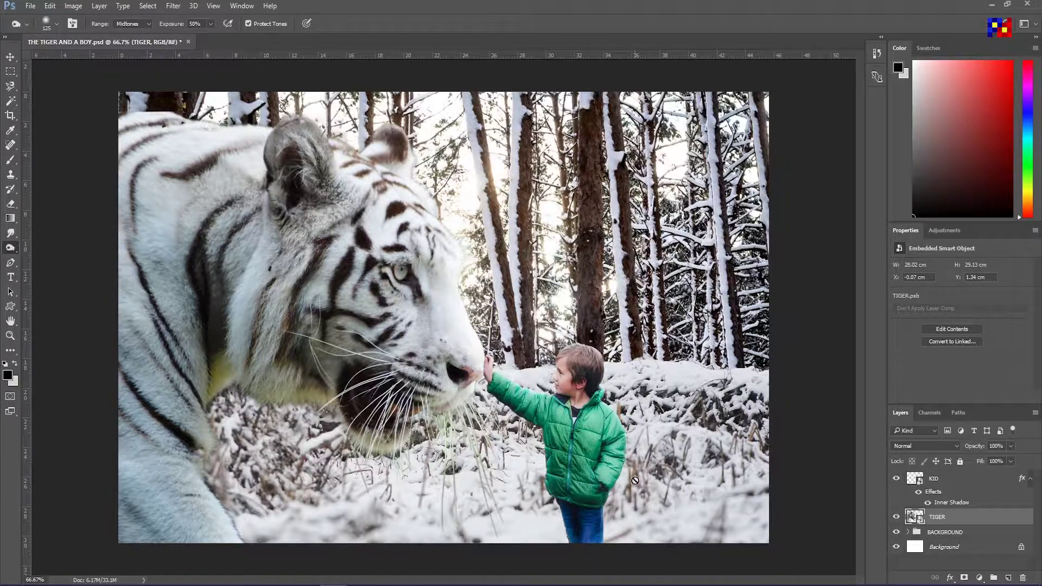
{"action": "key", "text": "ctrl+minus"}
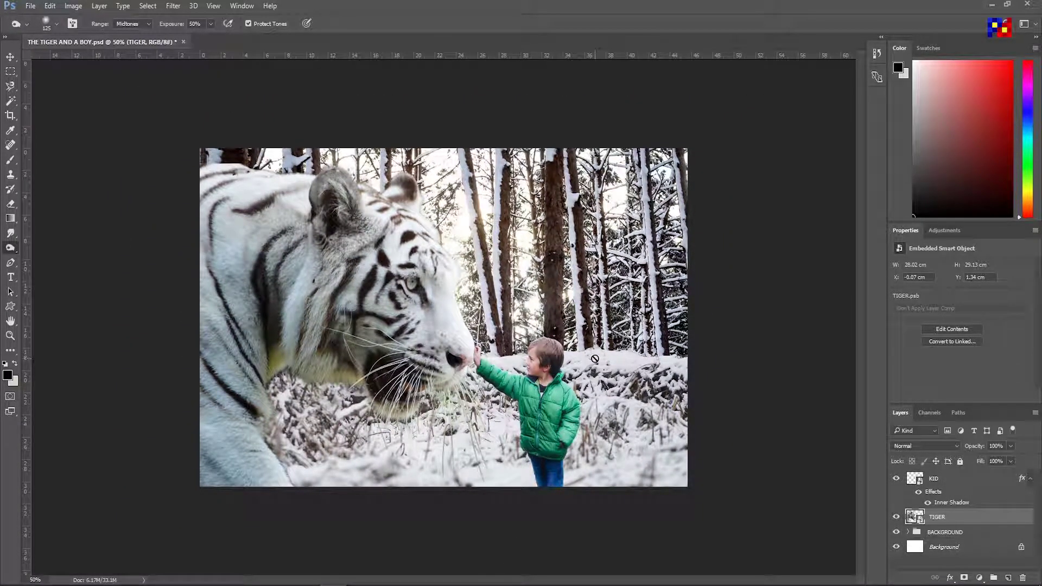
{"action": "key", "text": "ctrl+plus"}
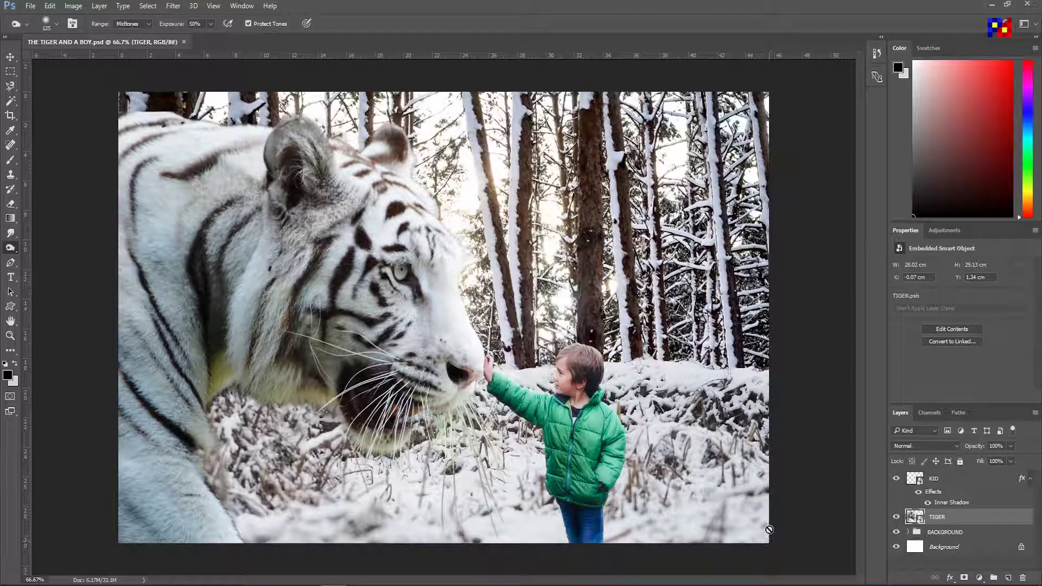
{"action": "left_click", "coordinate": [10, 58]}
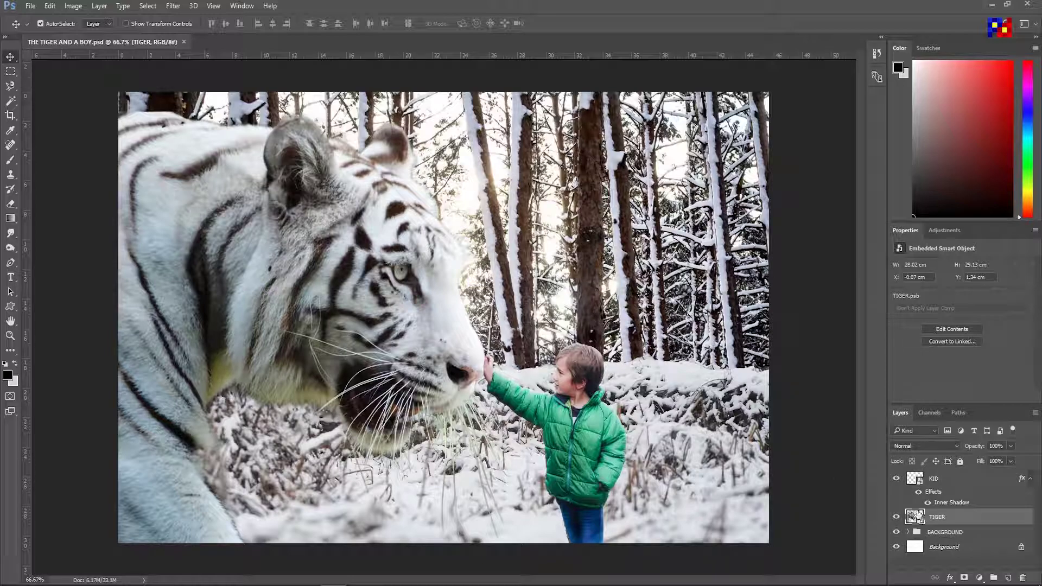
Open the KID smart object, zoom in on the boy, and select its layer mask.
{"action": "left_click", "coordinate": [932, 480]}
{"action": "double_click", "coordinate": [914, 478]}
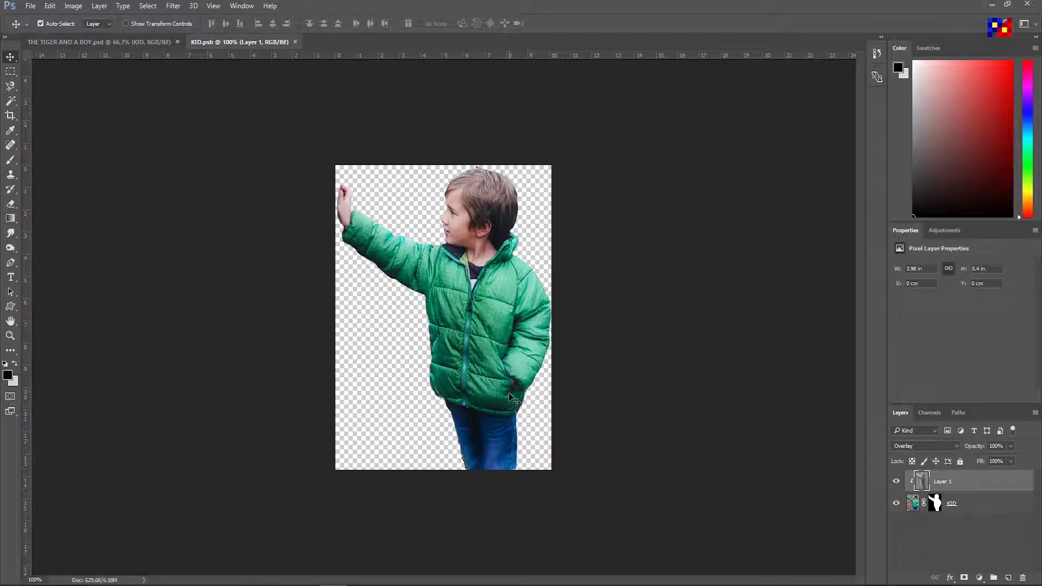
{"action": "key", "text": "ctrl+plus"}
{"action": "key", "text": "ctrl+plus"}
{"action": "left_click", "coordinate": [934, 503]}
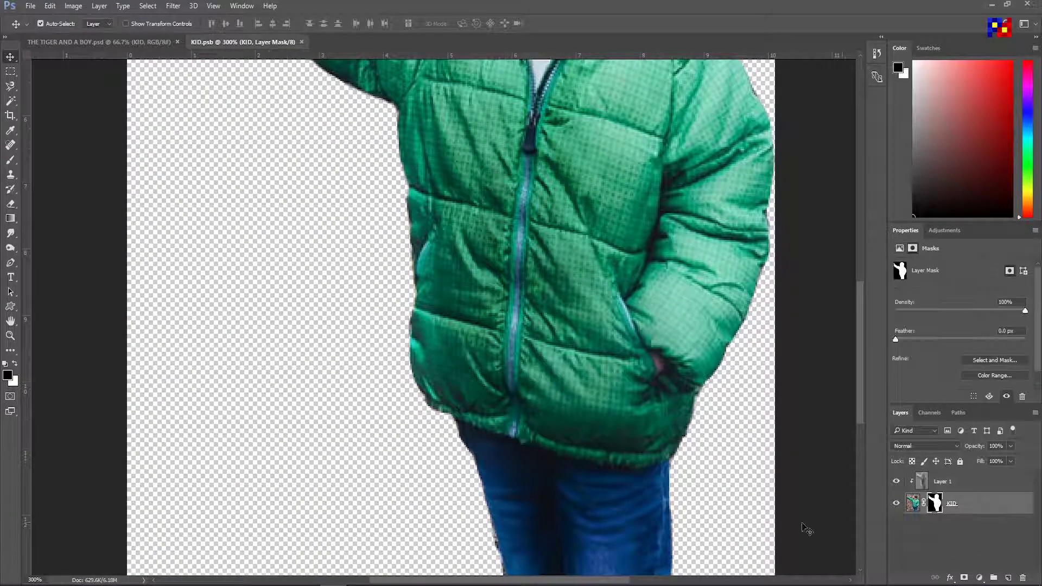
{"action": "scroll", "coordinate": [495, 472], "scroll_direction": "down", "scroll_amount": 2}
Brush out the dark fringe along the left jeans edge, then save and close KID.psb.
{"action": "key", "text": "b"}
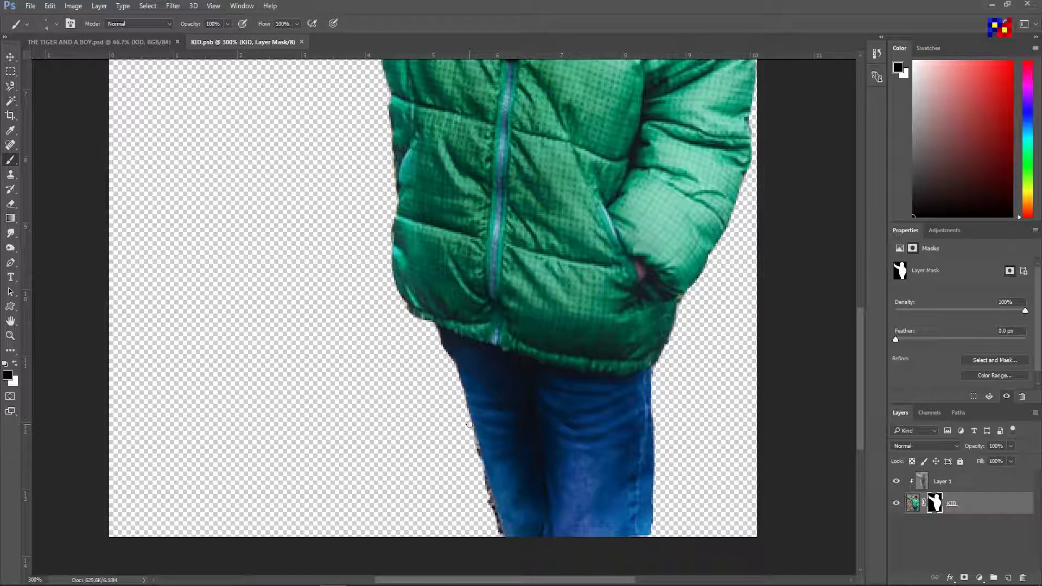
{"action": "right_click", "coordinate": [469, 424]}
{"action": "left_click", "coordinate": [470, 431]}
{"action": "left_click_drag", "start_coordinate": [467, 430], "coordinate": [502, 541]}
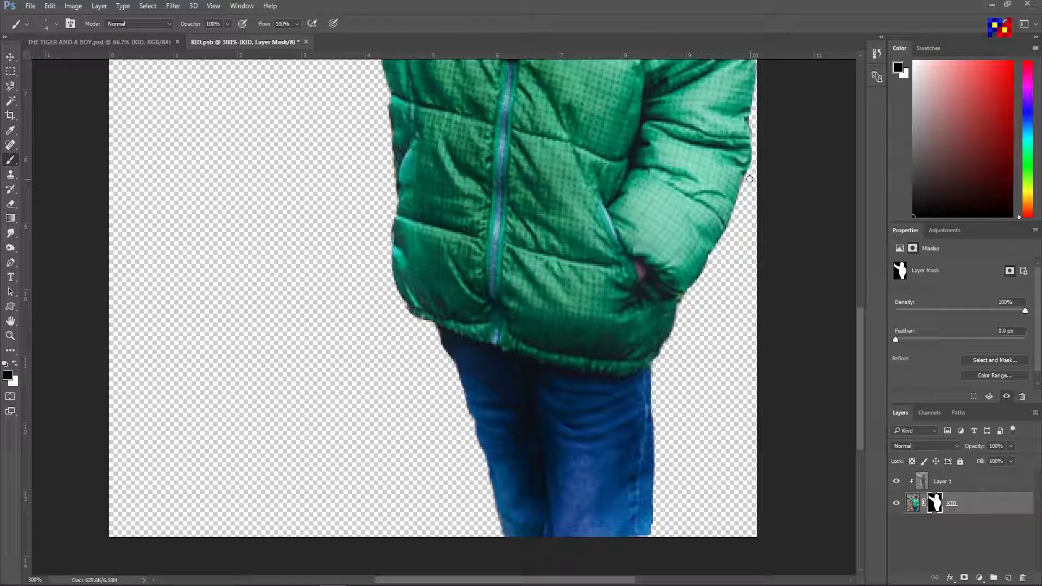
{"action": "key", "text": "ctrl+s"}
{"action": "key", "text": "ctrl+w"}
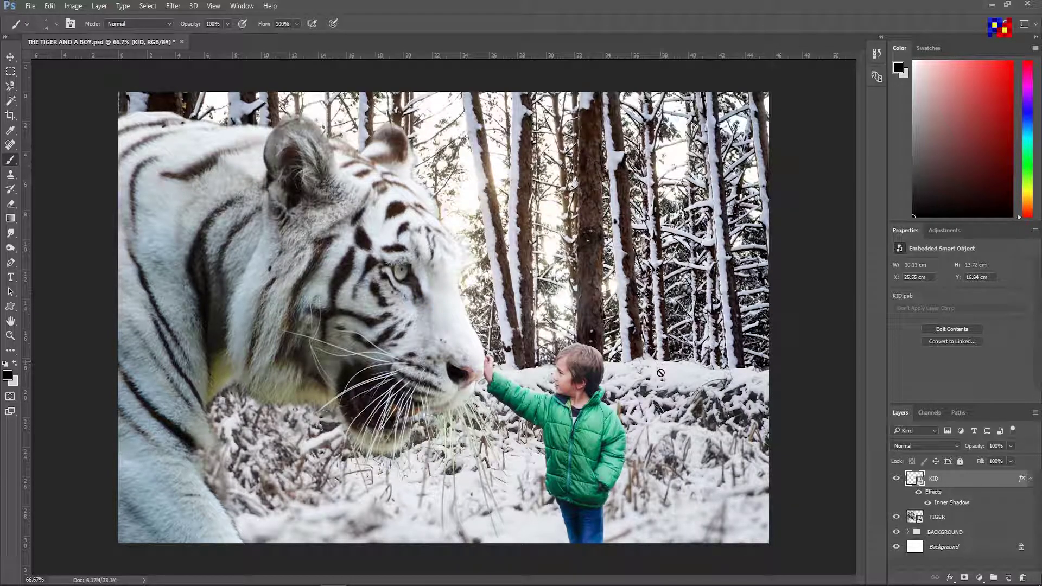
Paint the TIGER mask's top-left edge with a size-35 brush, then return to the composite.
{"action": "key", "text": "ctrl+minus"}
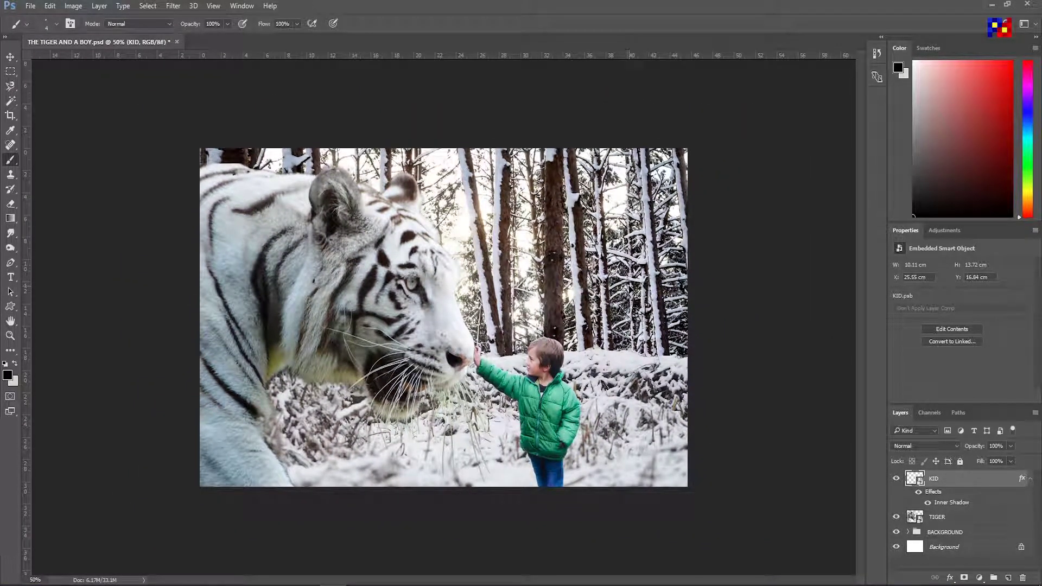
{"action": "left_click", "coordinate": [929, 521]}
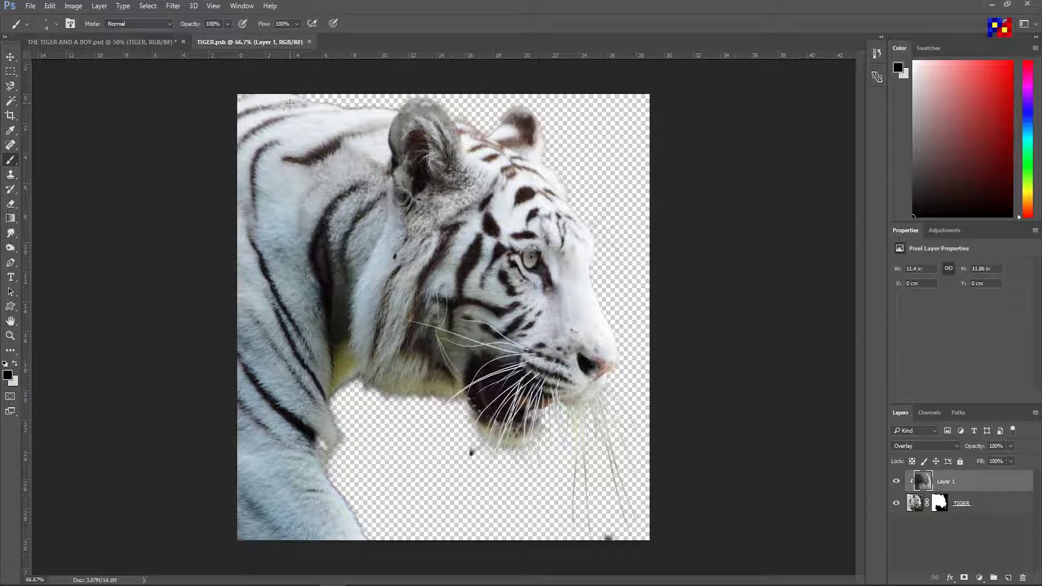
{"action": "key", "text": "bracketright"}
{"action": "key", "text": "bracketright"}
{"action": "key", "text": "bracketright"}
{"action": "left_click_drag", "start_coordinate": [247, 91], "coordinate": [272, 90]}
{"action": "left_click", "coordinate": [939, 503]}
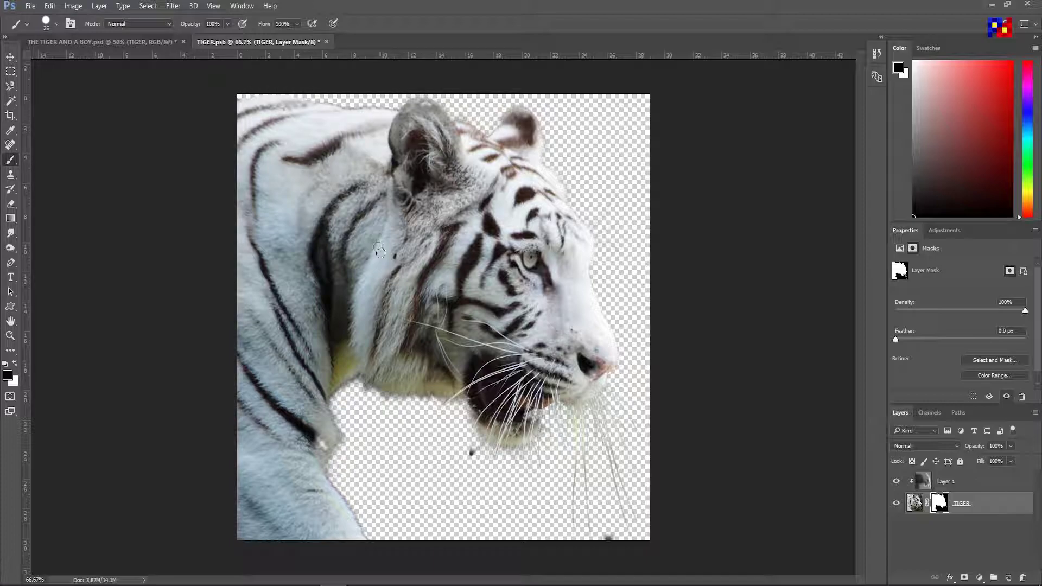
{"action": "left_click", "coordinate": [131, 42]}
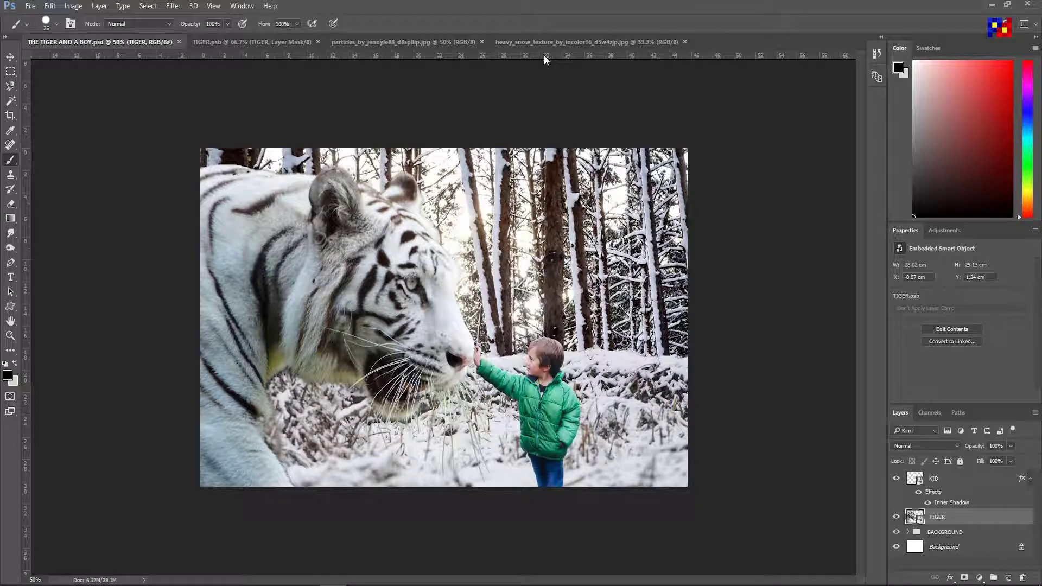
Expand the BACKGROUND group and add a new Layer 3 above Layer 2.
{"action": "left_click", "coordinate": [947, 479]}
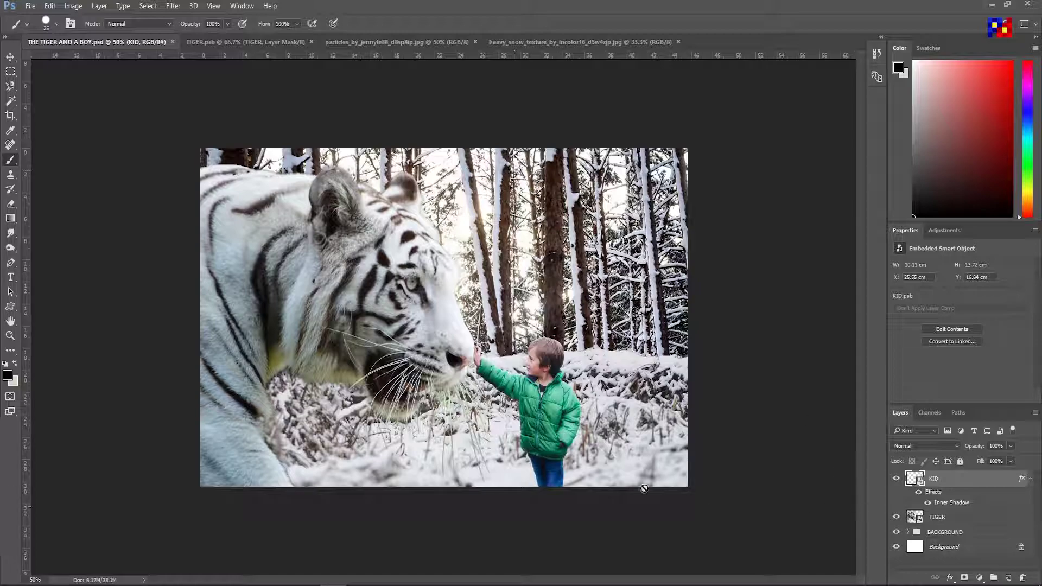
{"action": "key", "text": "v"}
{"action": "left_click", "coordinate": [950, 516]}
{"action": "left_click", "coordinate": [969, 533]}
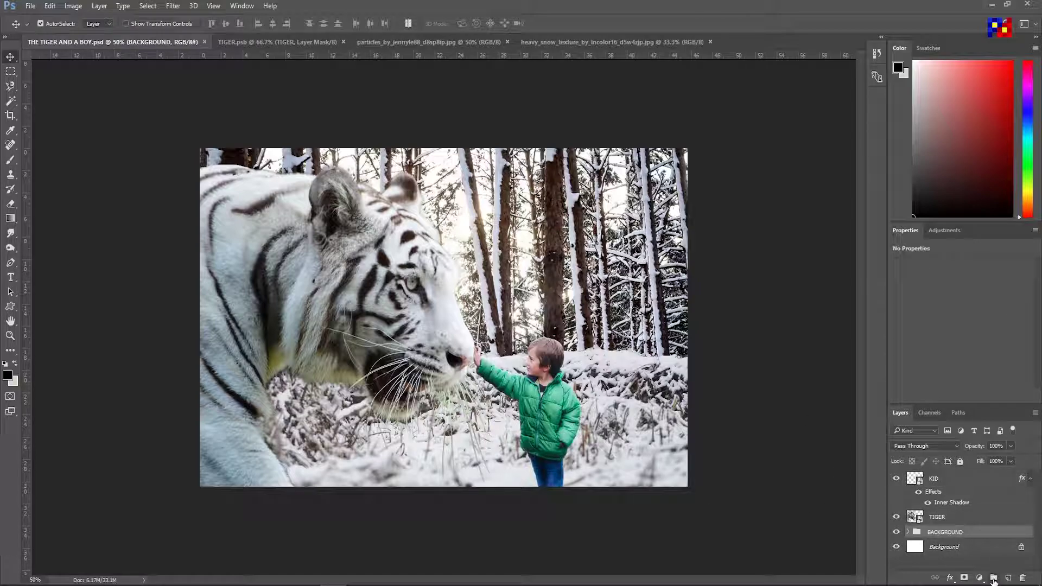
{"action": "left_click", "coordinate": [907, 531]}
{"action": "left_click", "coordinate": [971, 546]}
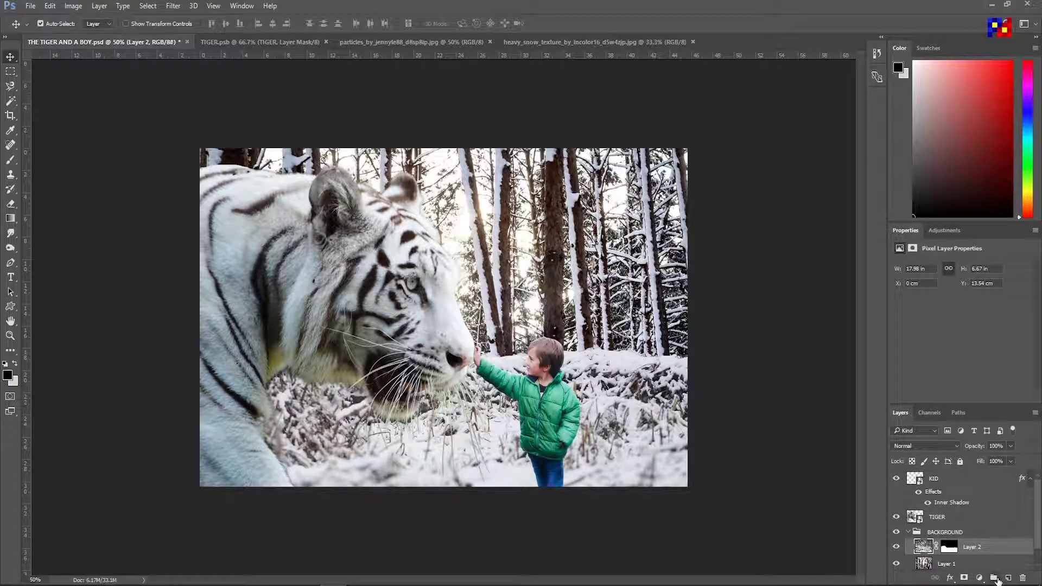
{"action": "left_click", "coordinate": [1008, 577]}
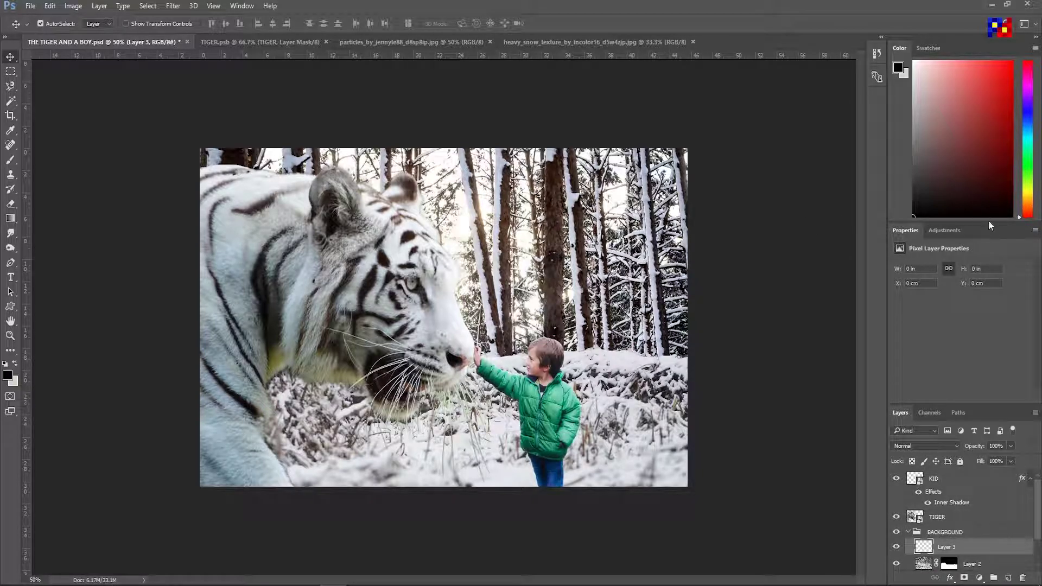
Pick a pale cream colour and dab a faint glow onto Layer 3.
{"action": "left_click_drag", "start_coordinate": [1027, 216], "coordinate": [1027, 190]}
{"action": "left_click", "coordinate": [930, 62]}
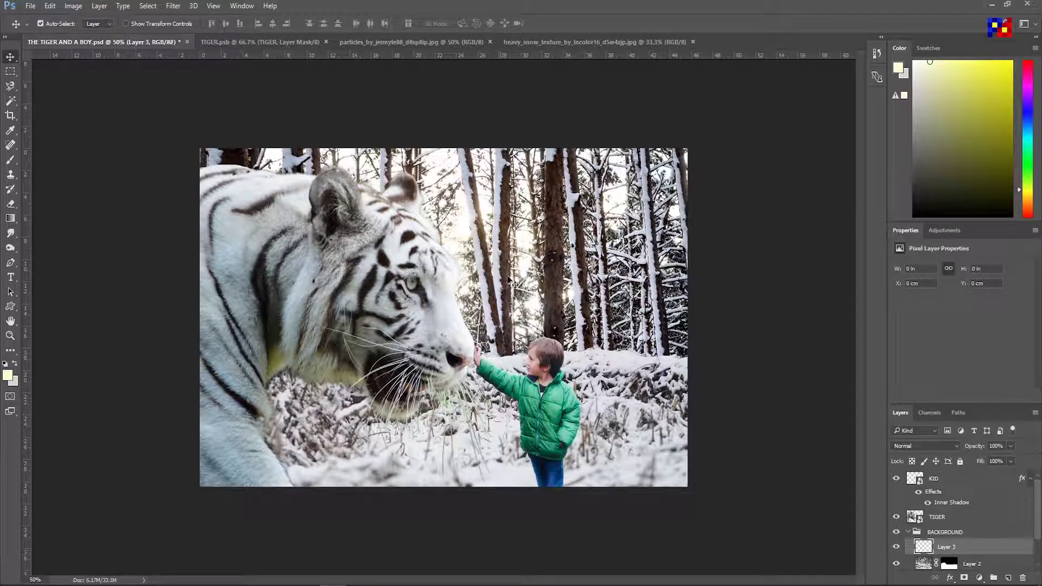
{"action": "left_click", "coordinate": [461, 324]}
{"action": "key", "text": "b"}
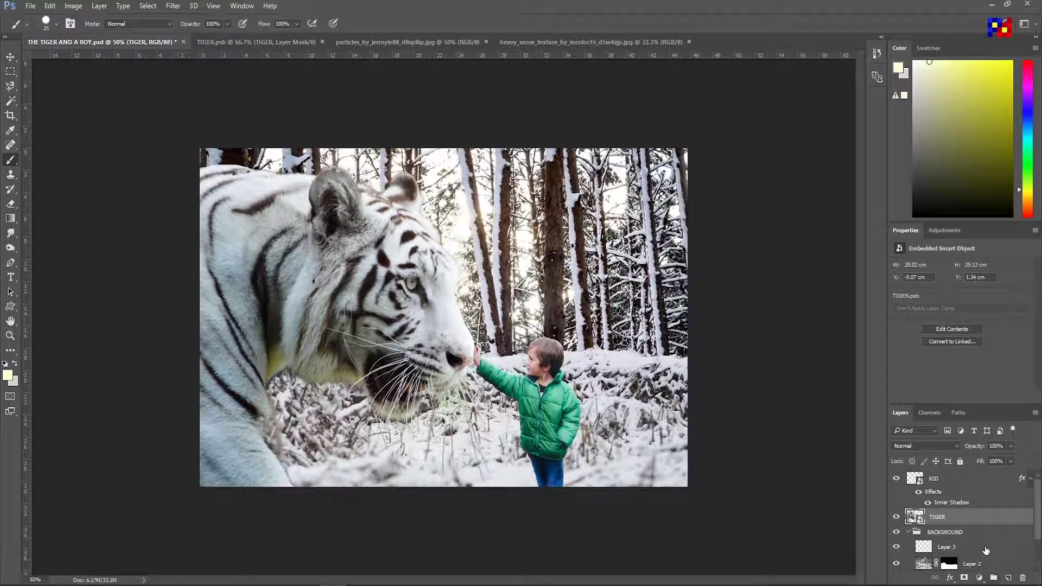
{"action": "left_click", "coordinate": [985, 550]}
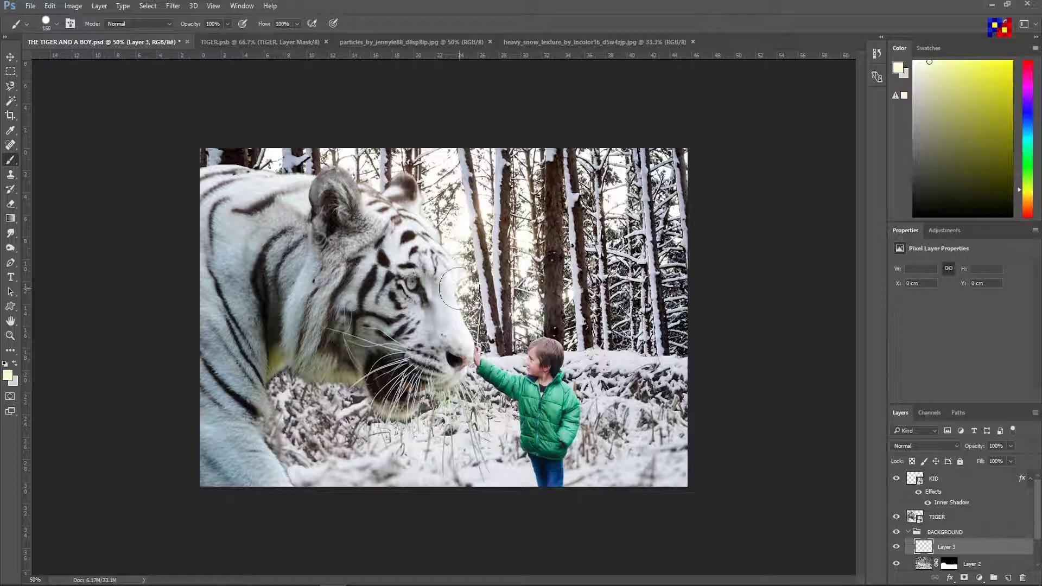
{"action": "left_click", "coordinate": [464, 266]}
Paint a soft round 1200 px cream glow over the tiger's head and set Layer 3 to Screen.
{"action": "right_click", "coordinate": [504, 312]}
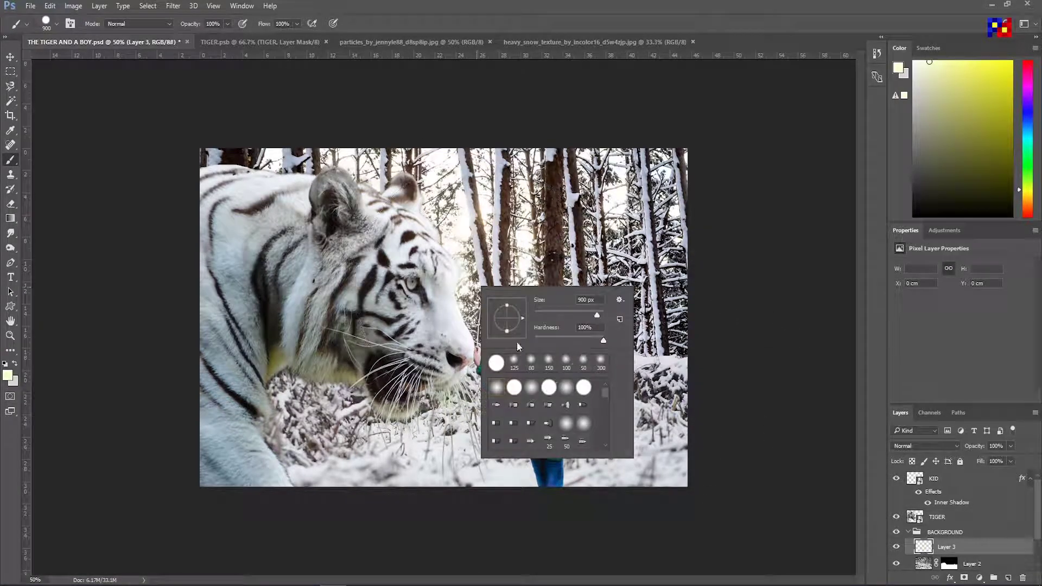
{"action": "left_click", "coordinate": [515, 361]}
{"action": "key", "text": "Return"}
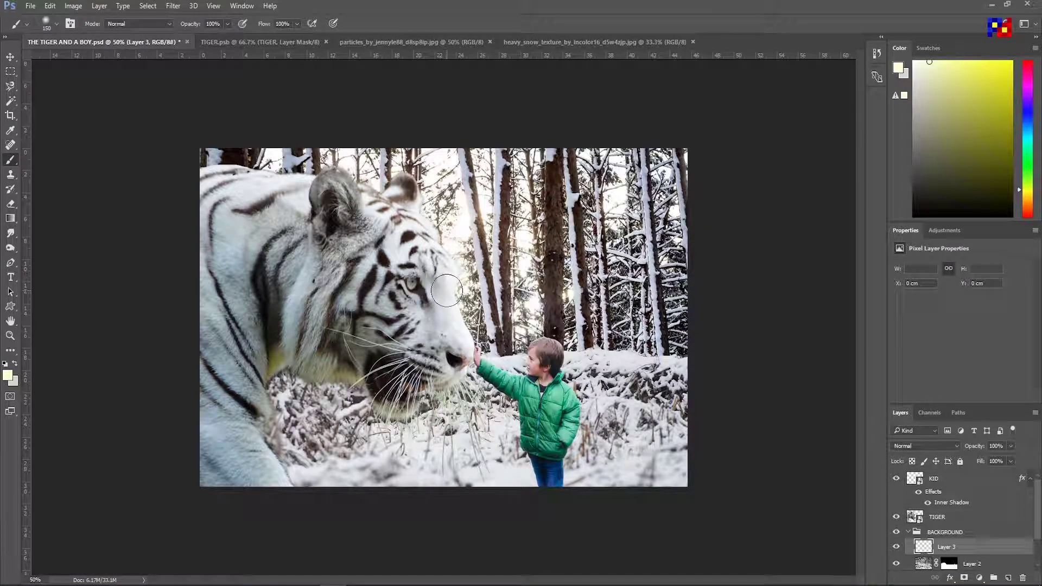
{"action": "key", "text": "bracketright"}
{"action": "left_click", "coordinate": [440, 280]}
{"action": "key", "text": "bracketright"}
{"action": "key", "text": "bracketright"}
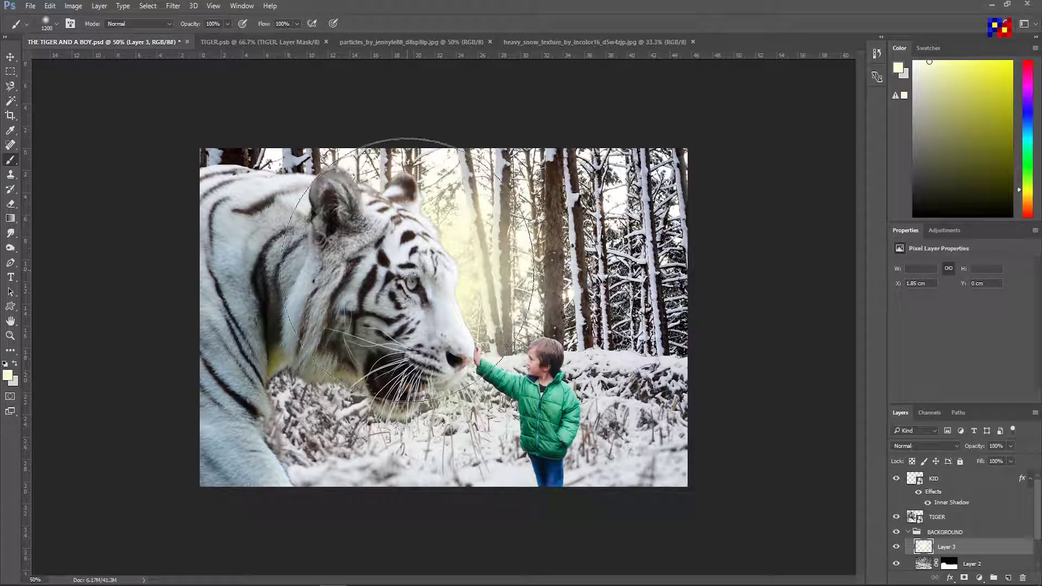
{"action": "left_click", "coordinate": [436, 252]}
{"action": "left_click", "coordinate": [919, 447]}
{"action": "left_click", "coordinate": [899, 292]}
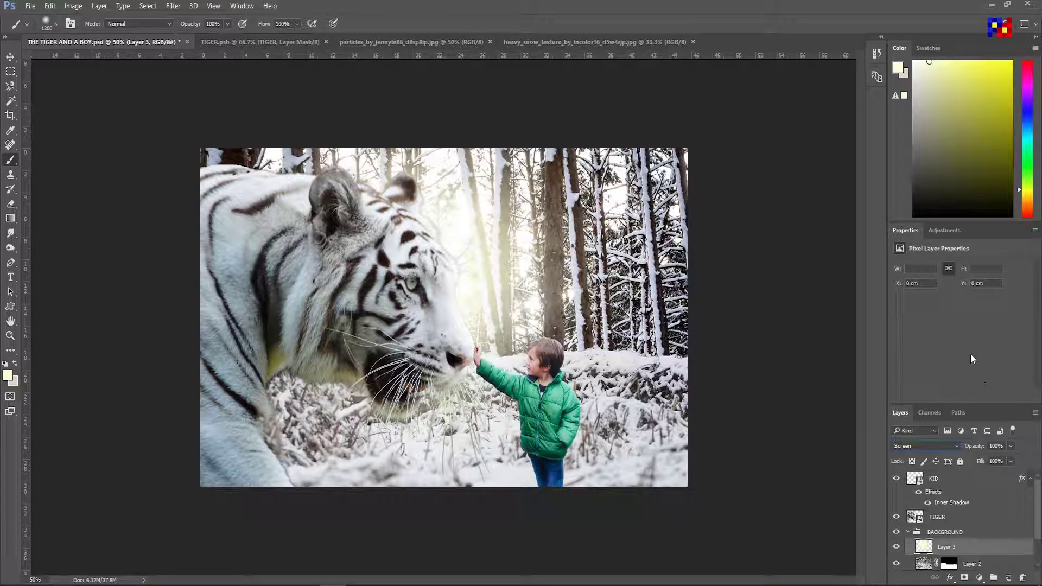
Add Layer 4 above KID and paint a 700 px soft glow around the tiger's forehead.
{"action": "left_click", "coordinate": [431, 355]}
{"action": "left_click", "coordinate": [965, 484]}
{"action": "key", "text": "ctrl+shift+alt+n"}
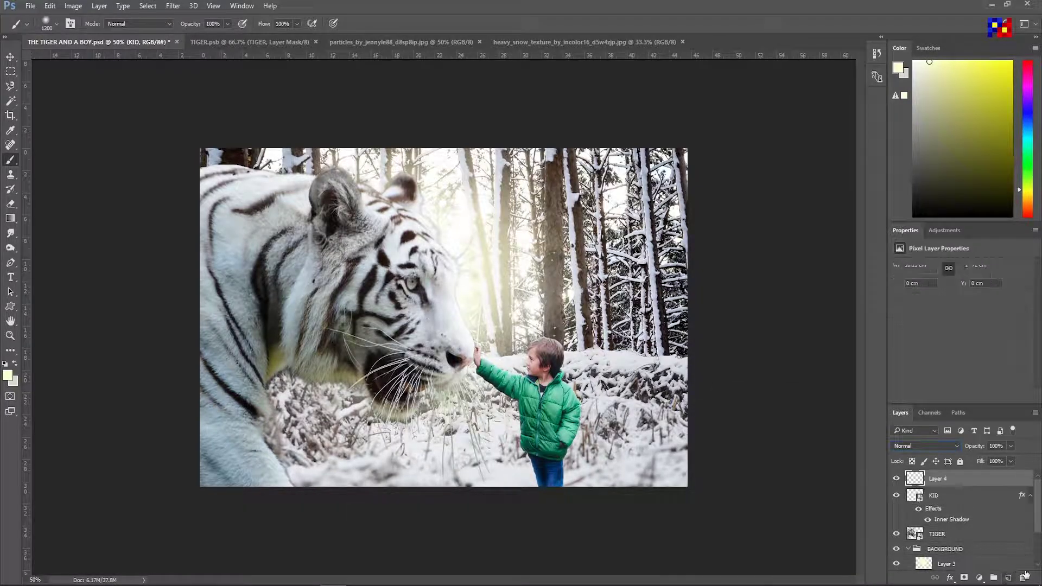
{"action": "key", "text": "bracketleft"}
{"action": "key", "text": "bracketleft"}
{"action": "key", "text": "bracketleft"}
{"action": "key", "text": "bracketright"}
{"action": "key", "text": "bracketright"}
{"action": "key", "text": "bracketright"}
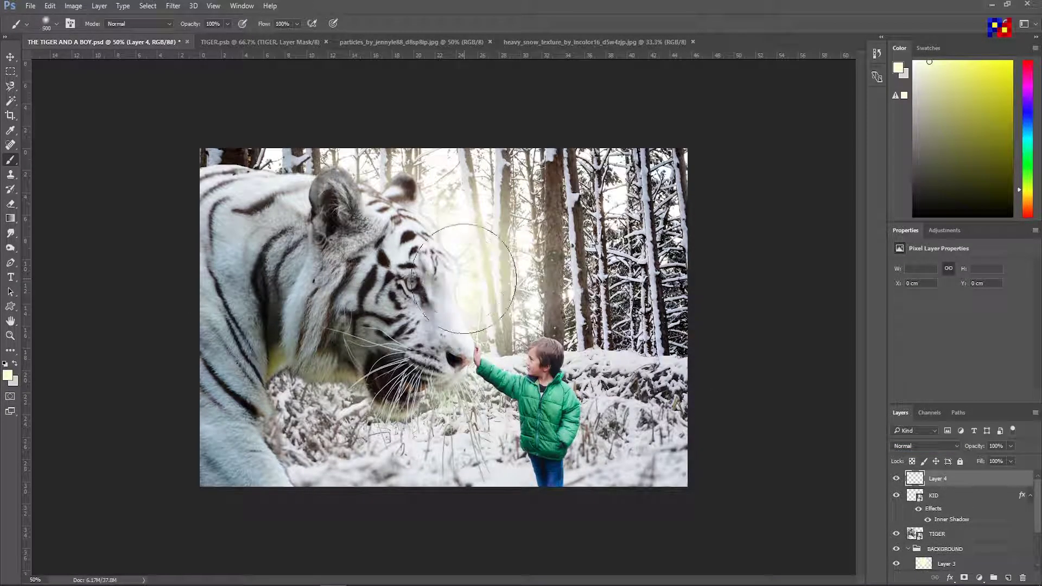
{"action": "left_click", "coordinate": [462, 271]}
Set Layer 4 to Screen blending at about 82% opacity, keeping Layer 4 selected.
{"action": "left_click", "coordinate": [937, 451]}
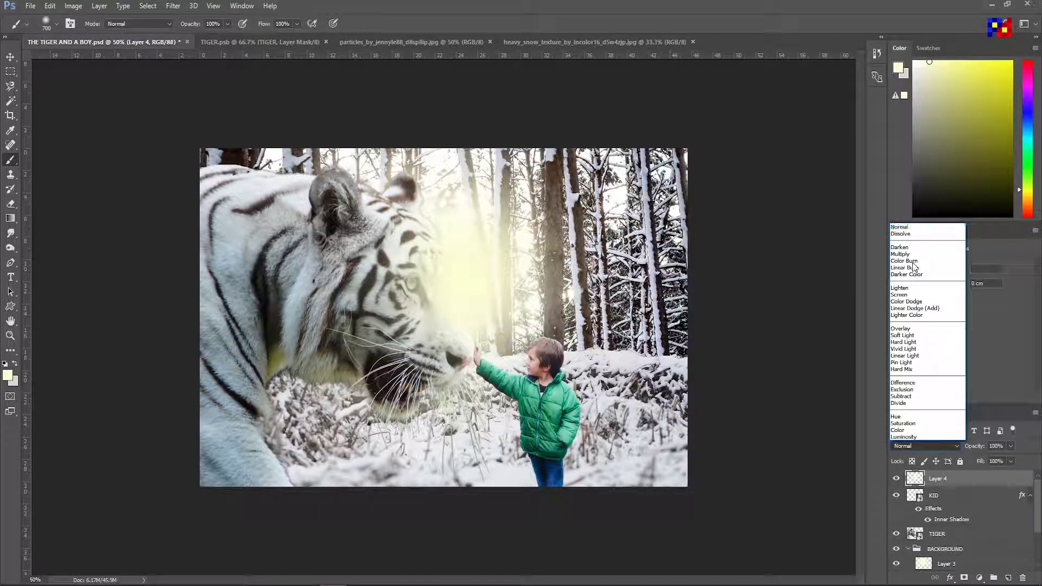
{"action": "left_click", "coordinate": [900, 299]}
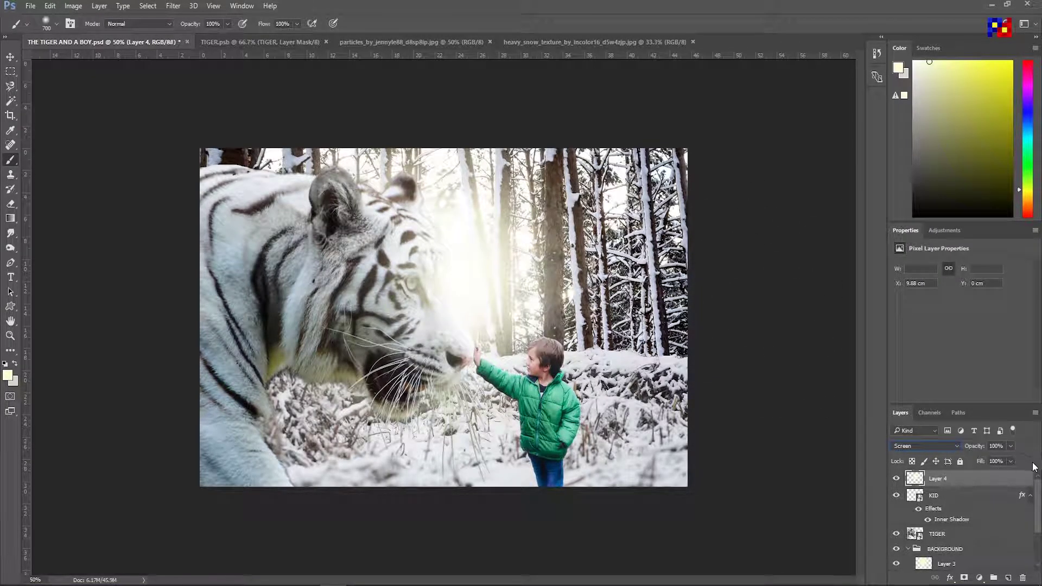
{"action": "left_click", "coordinate": [1011, 445]}
{"action": "left_click_drag", "start_coordinate": [1004, 460], "coordinate": [1001, 461]}
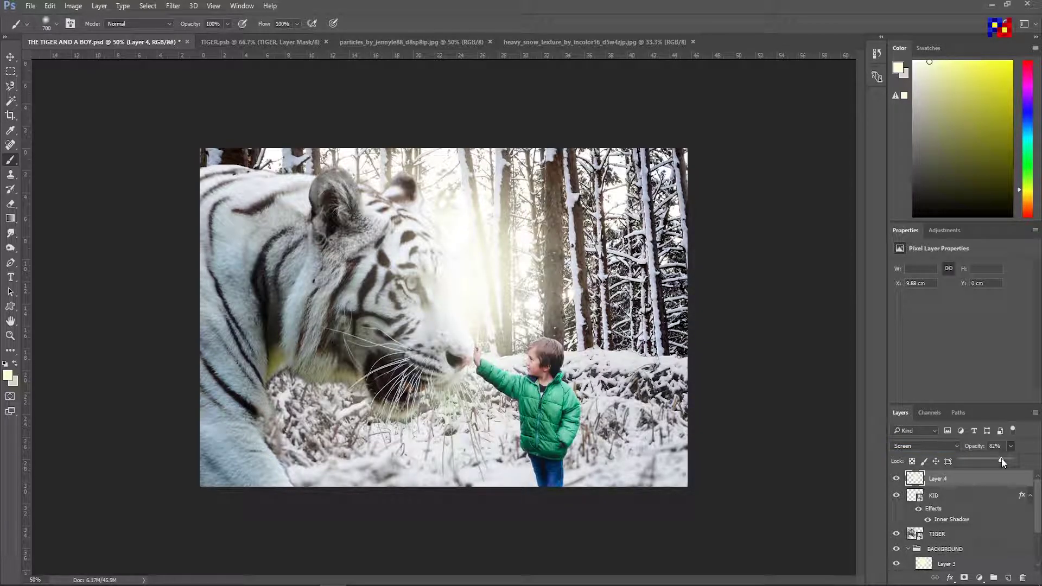
{"action": "key", "text": "v"}
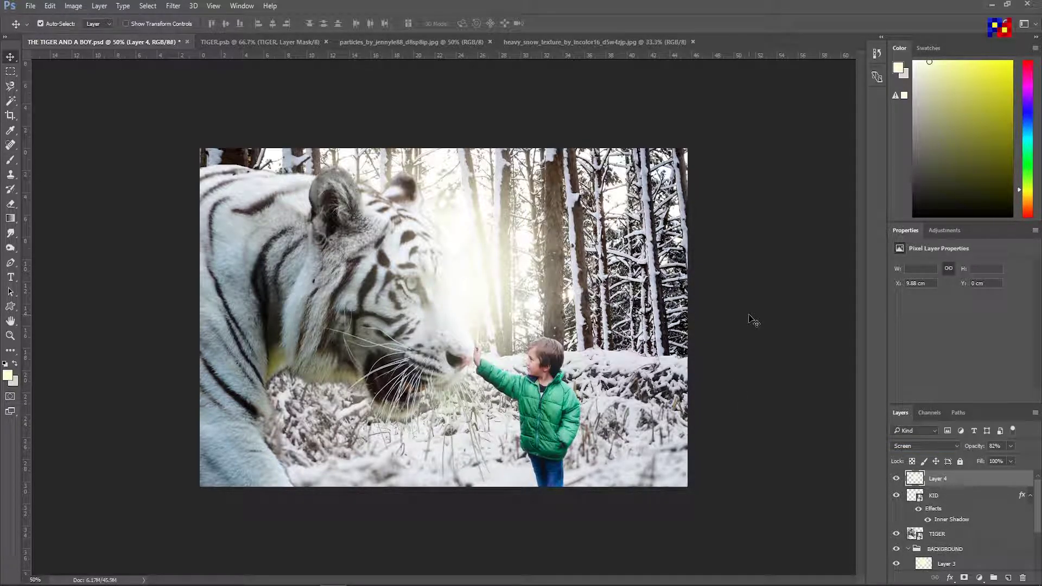
{"action": "key", "text": "alt+comma"}
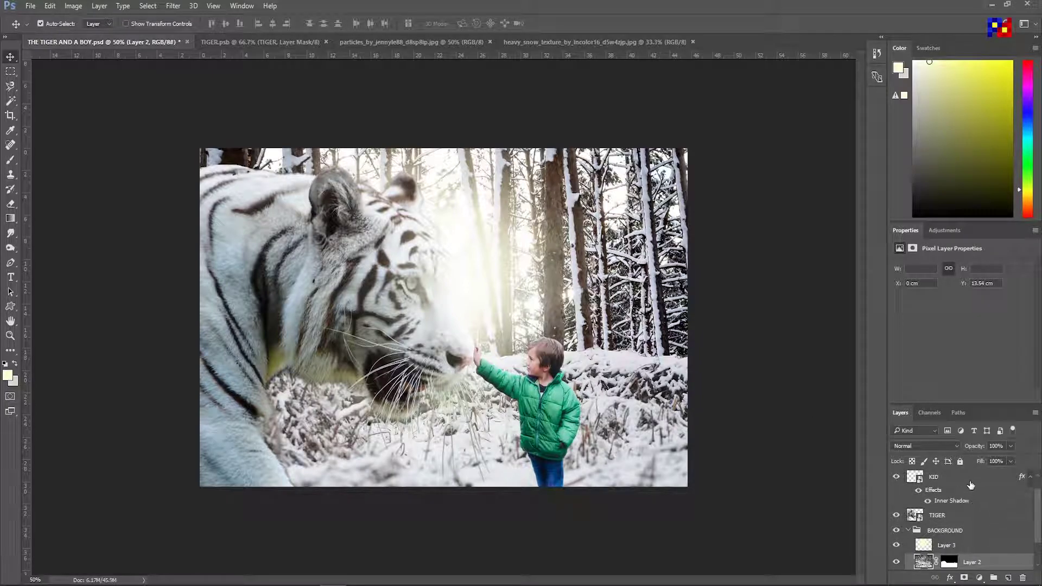
{"action": "left_click", "coordinate": [970, 481]}
{"action": "scroll", "coordinate": [1039, 509], "scroll_direction": "up", "scroll_amount": 1}
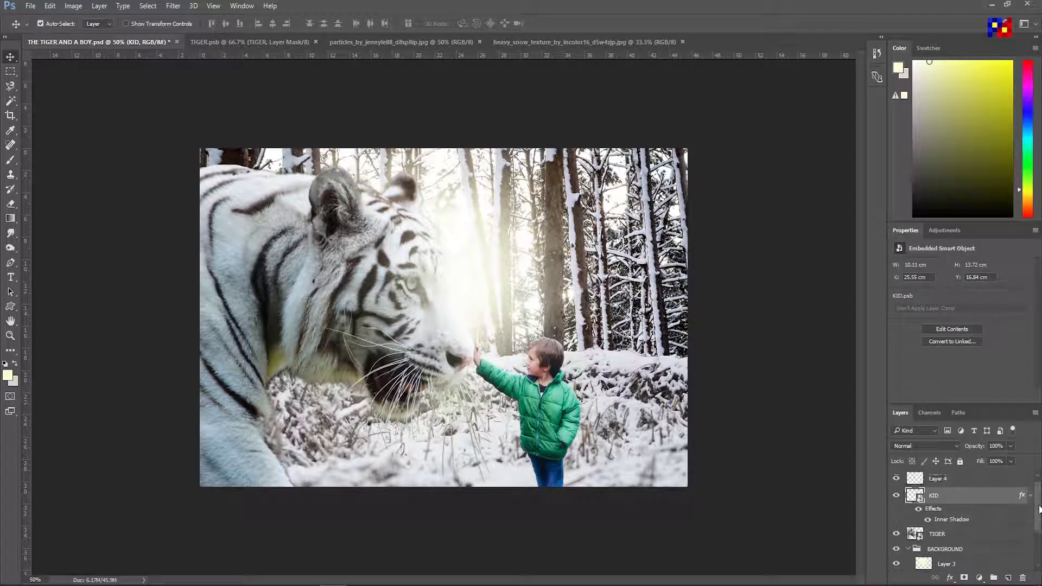
{"action": "left_click", "coordinate": [984, 481]}
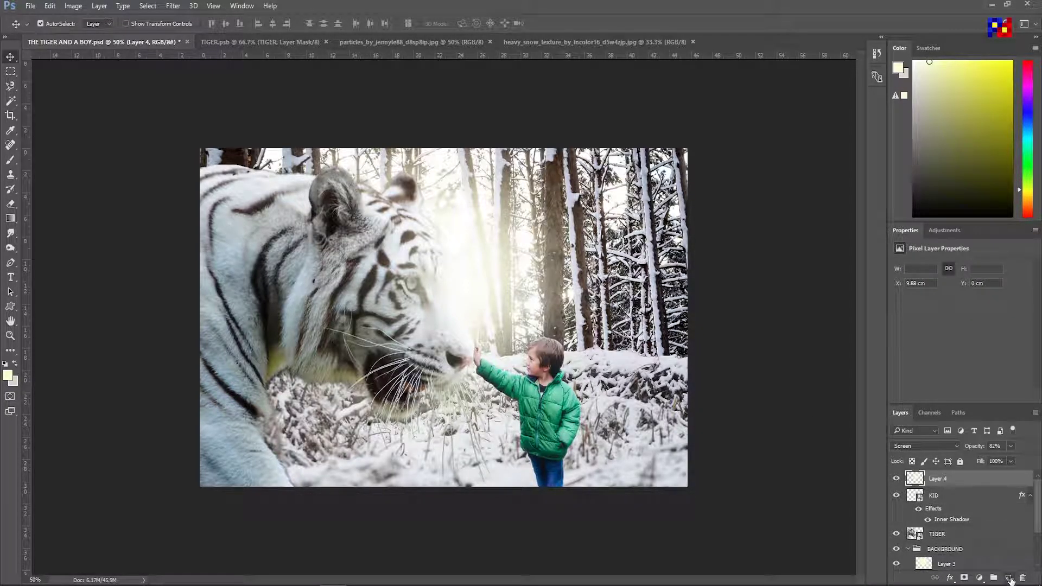
Add Layer 5, choose a dark navy colour, and darken the bottom edge of the image.
{"action": "left_click", "coordinate": [1007, 578]}
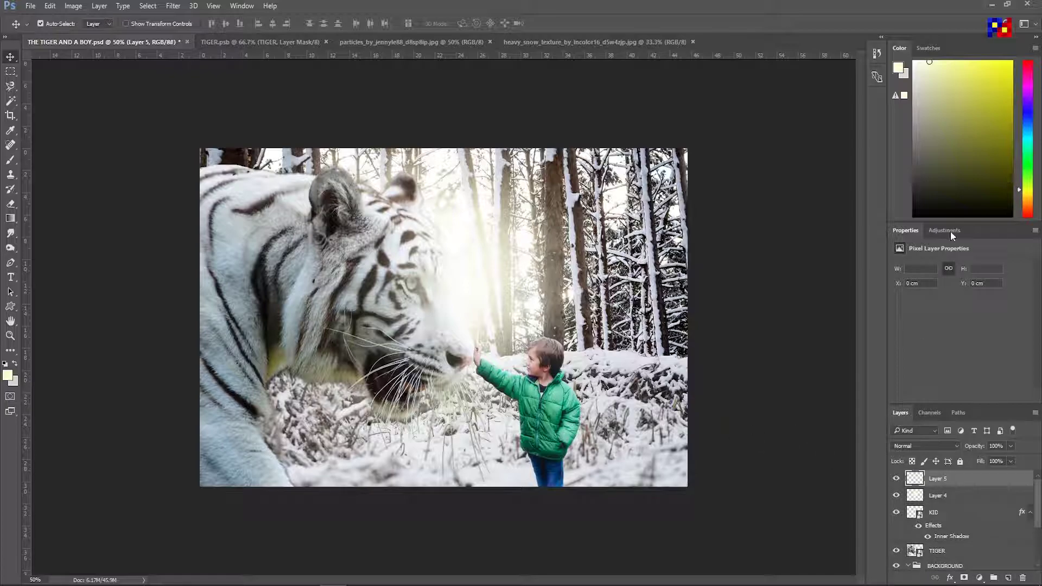
{"action": "key", "text": "i"}
{"action": "key", "text": "d"}
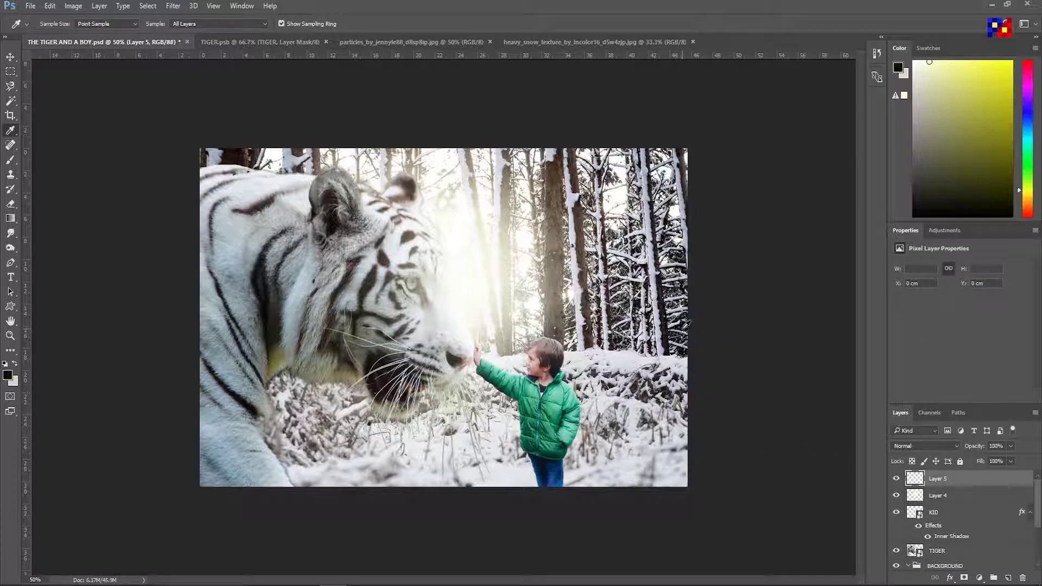
{"action": "key", "text": "b"}
{"action": "key", "text": "ctrl+minus"}
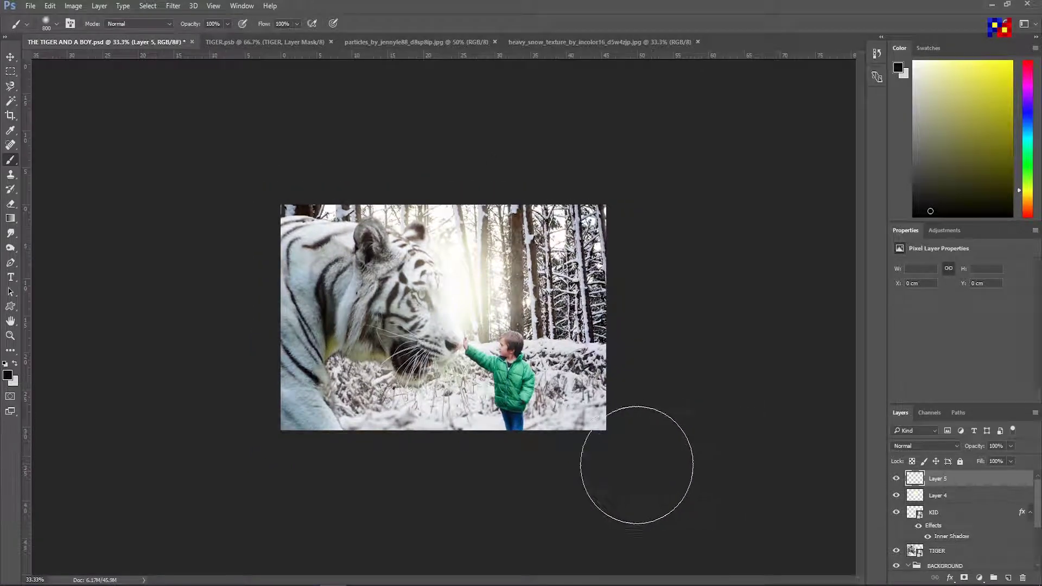
{"action": "left_click", "coordinate": [1028, 114]}
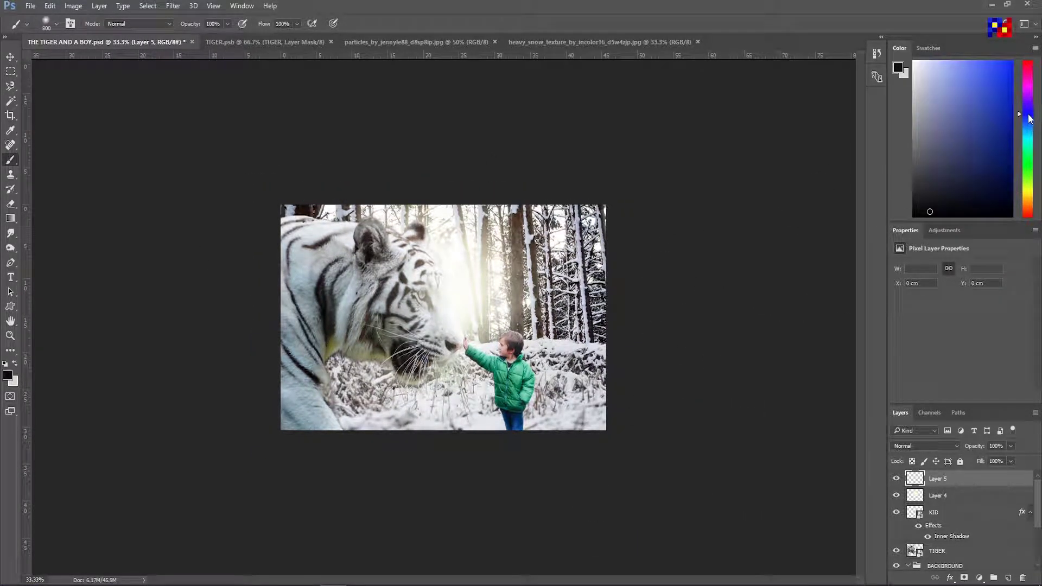
{"action": "mouse_move", "coordinate": [667, 434]}
{"action": "left_mouse_down"}
{"action": "mouse_move", "coordinate": [384, 488]}
{"action": "mouse_move", "coordinate": [347, 431]}
{"action": "left_mouse_up"}
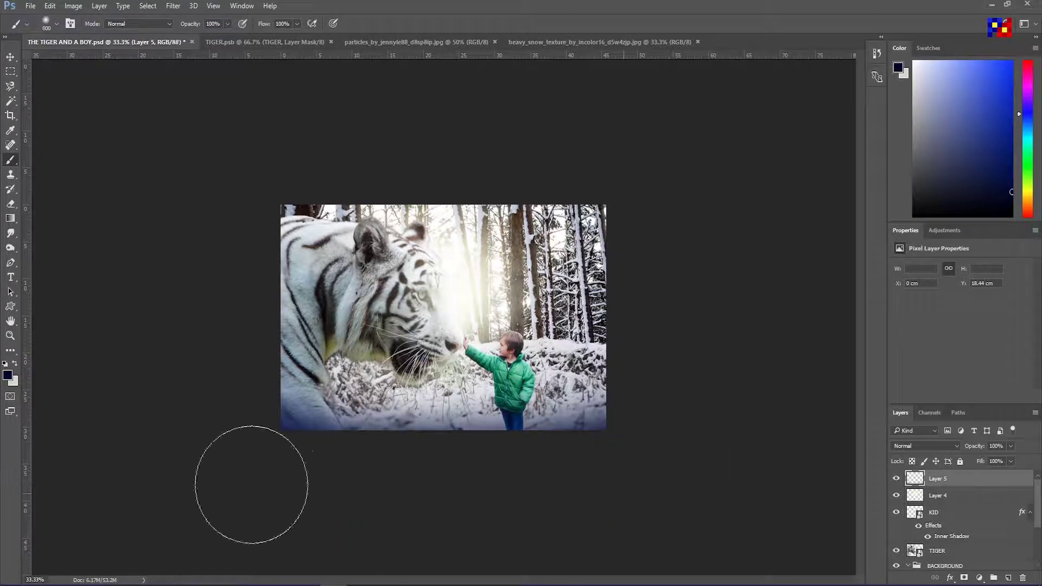
Set Layer 5 to Multiply and darken the top, bottom and right edges with a 60%-opacity 1200 px brush.
{"action": "left_click", "coordinate": [944, 451]}
{"action": "left_click", "coordinate": [916, 250]}
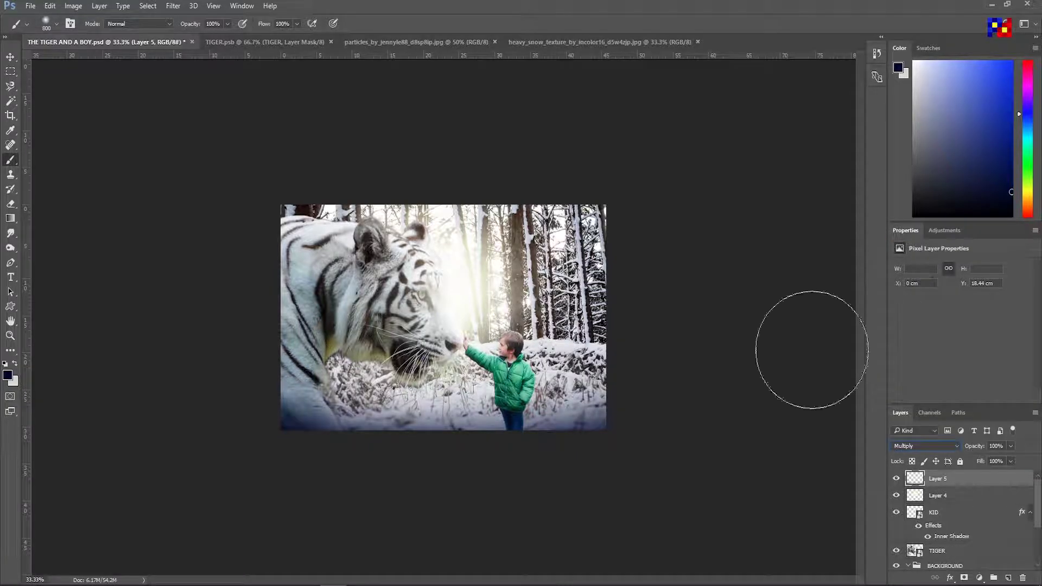
{"action": "left_click", "coordinate": [227, 24]}
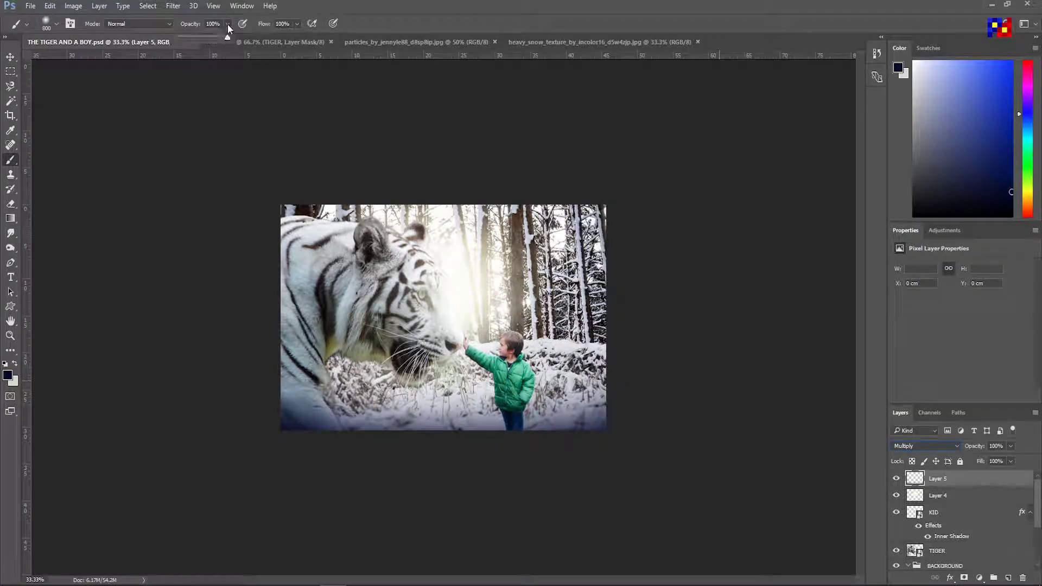
{"action": "left_click_drag", "start_coordinate": [198, 38], "coordinate": [205, 37]}
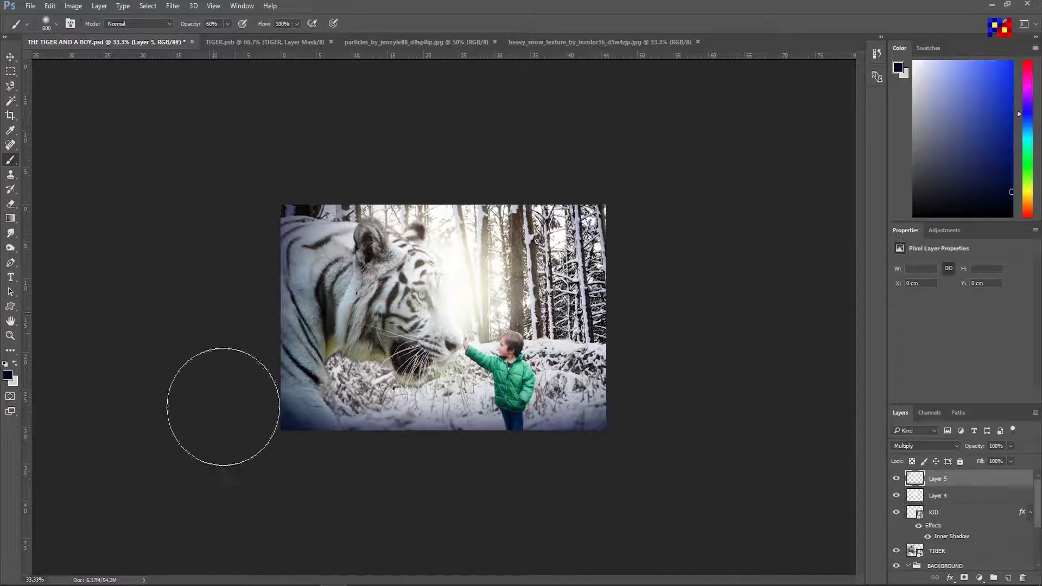
{"action": "key", "text": "bracketright"}
{"action": "key", "text": "bracketright"}
{"action": "key", "text": "bracketright"}
{"action": "key", "text": "bracketright"}
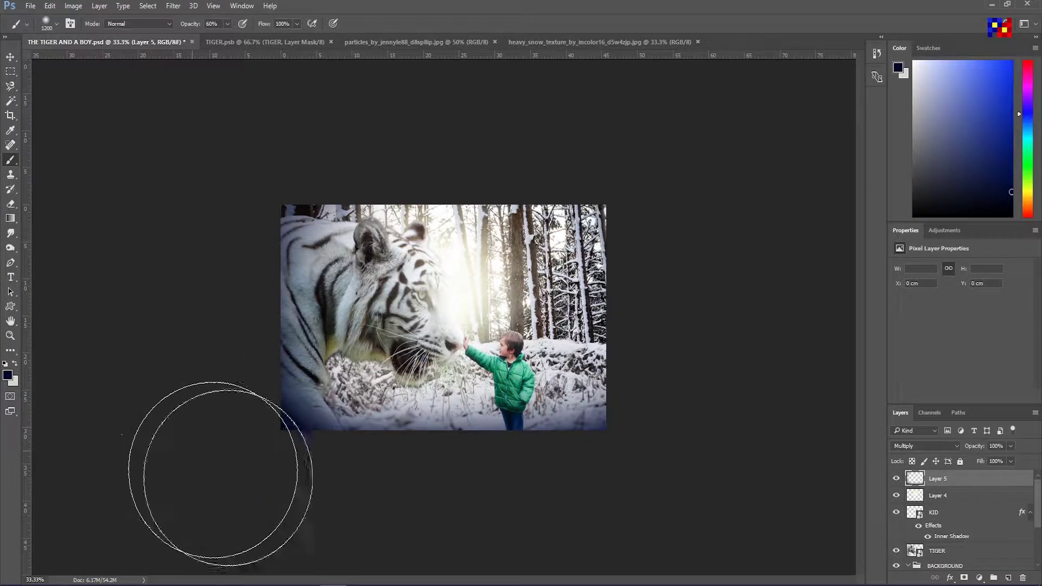
{"action": "left_click_drag", "start_coordinate": [554, 112], "coordinate": [112, 105]}
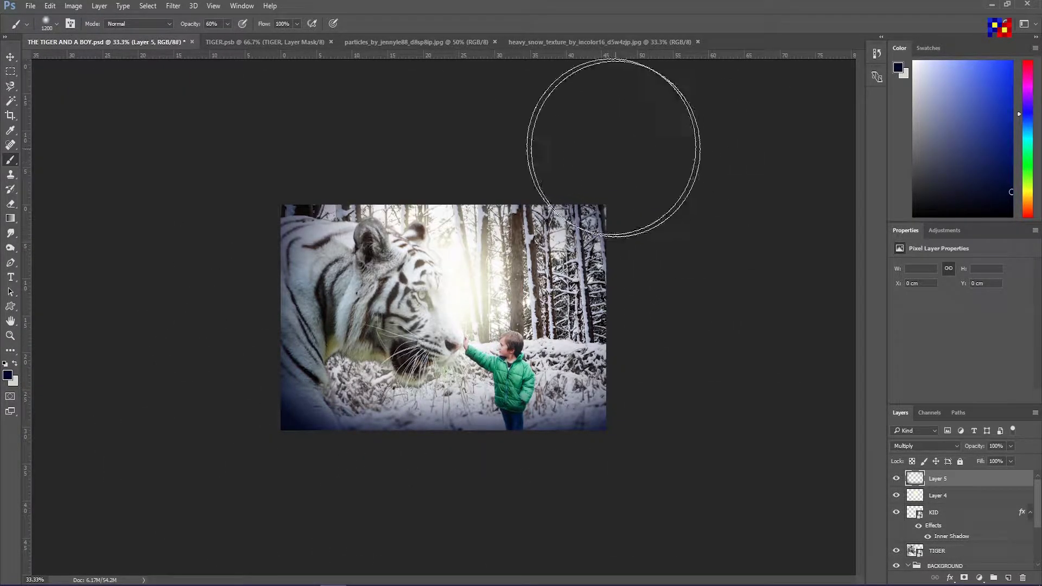
{"action": "left_click_drag", "start_coordinate": [696, 339], "coordinate": [185, 255]}
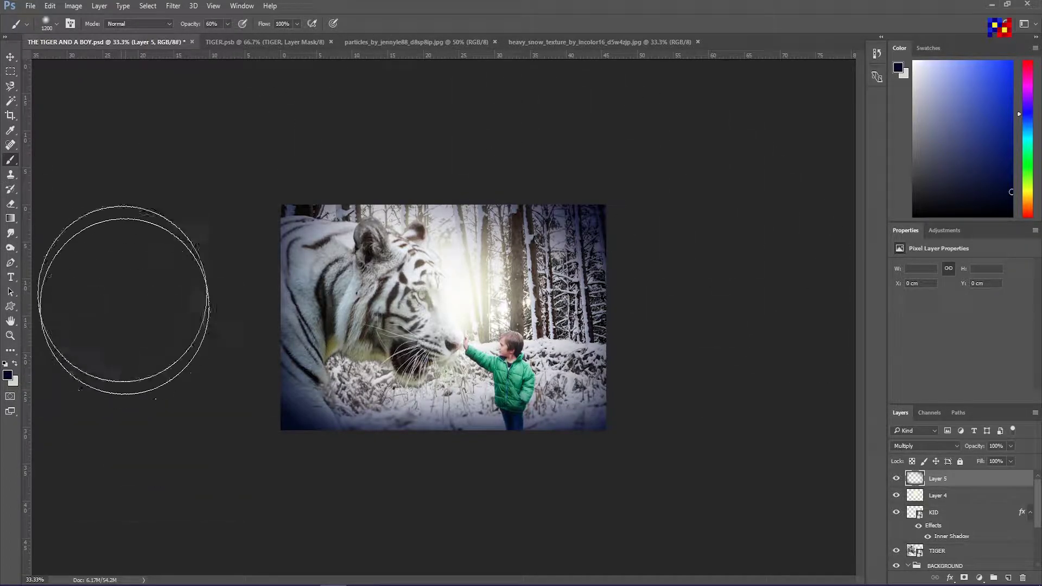
{"action": "left_click_drag", "start_coordinate": [228, 483], "coordinate": [739, 488]}
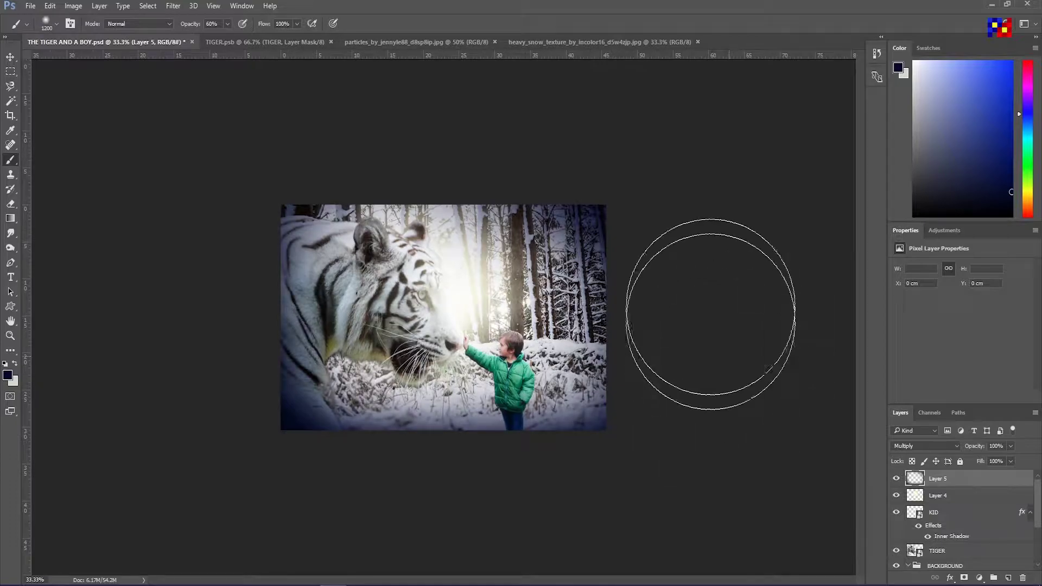
{"action": "mouse_move", "coordinate": [686, 384]}
{"action": "left_mouse_down"}
{"action": "mouse_move", "coordinate": [427, 515]}
{"action": "mouse_move", "coordinate": [190, 361]}
{"action": "left_mouse_up"}
Copy the bare branches image into the tiger composite and close the branches and dead tree documents.
{"action": "key", "text": "v"}
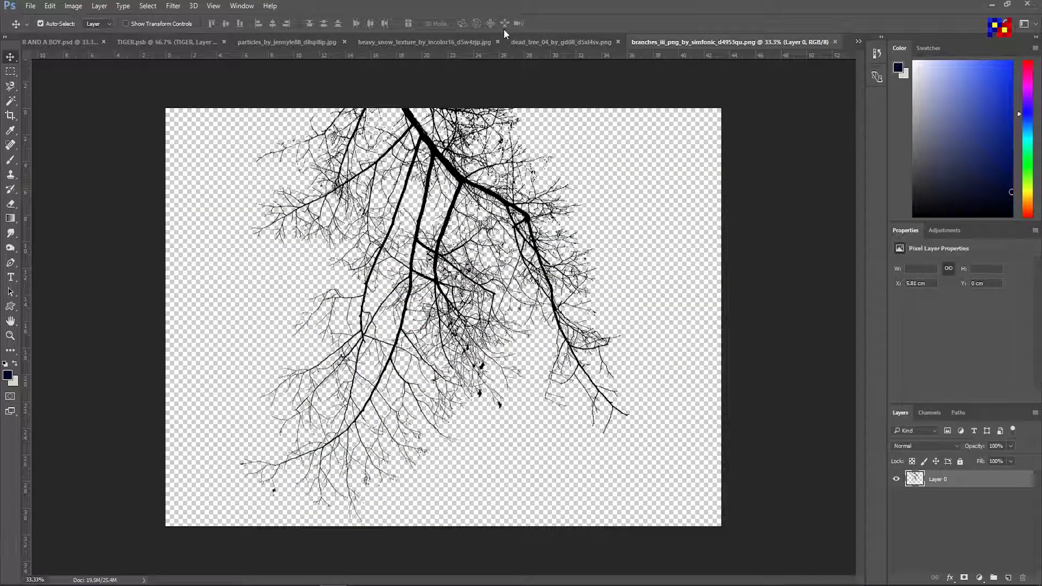
{"action": "left_click_drag", "start_coordinate": [523, 42], "coordinate": [558, 117]}
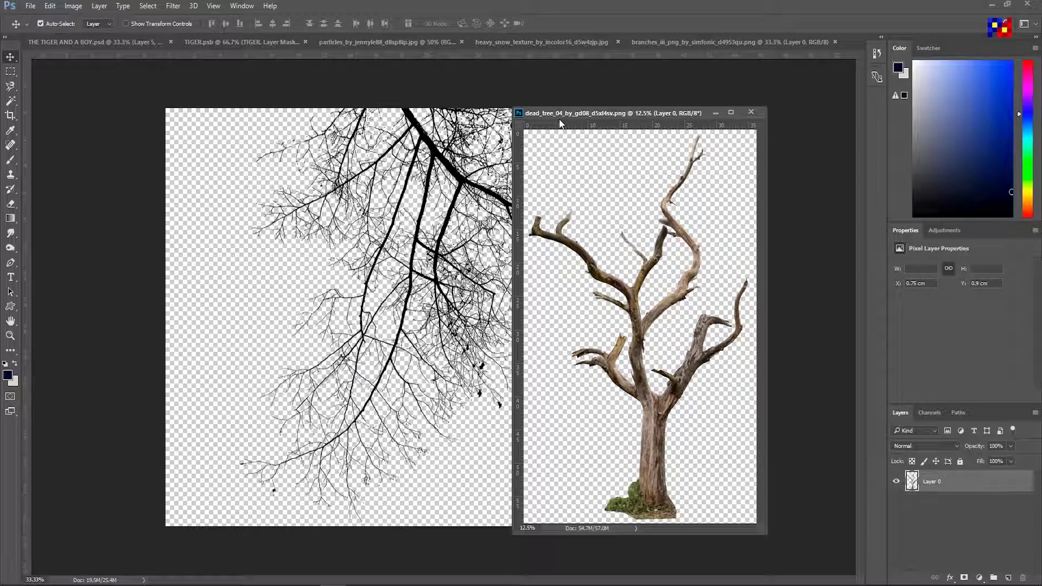
{"action": "left_click_drag", "start_coordinate": [685, 43], "coordinate": [773, 131]}
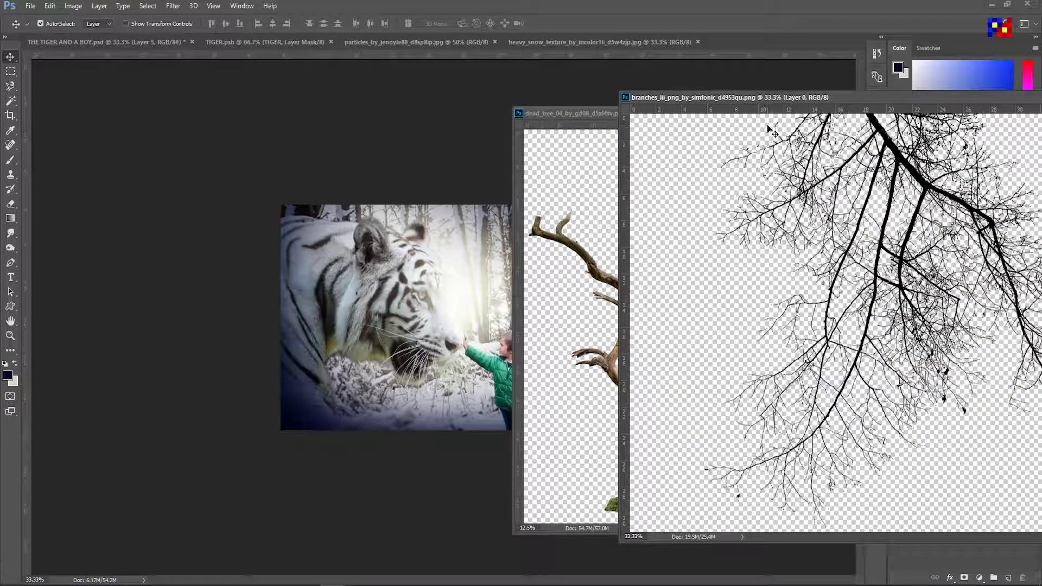
{"action": "left_click_drag", "start_coordinate": [889, 102], "coordinate": [630, 428]}
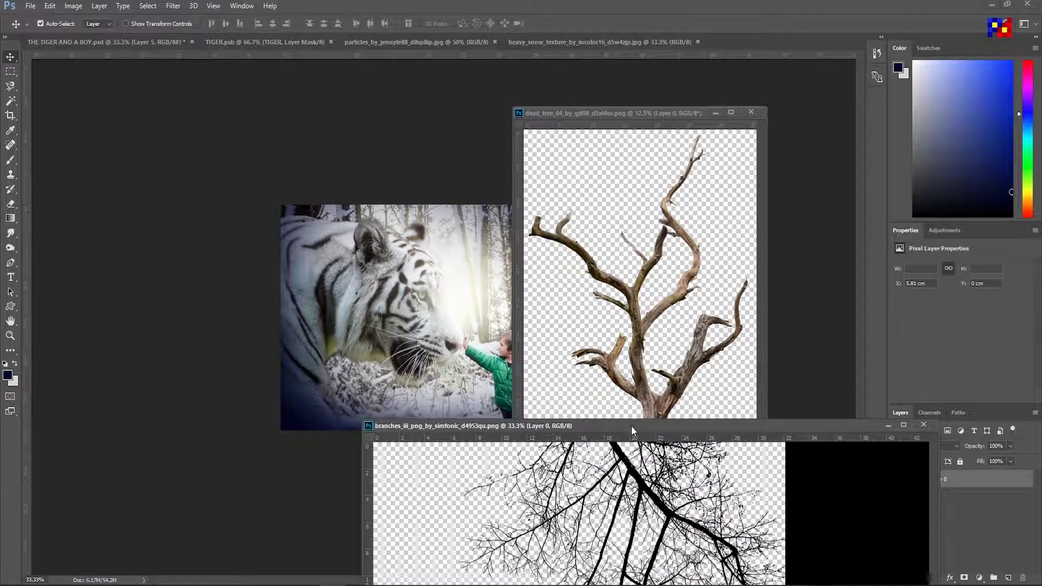
{"action": "left_click_drag", "start_coordinate": [963, 479], "coordinate": [396, 315]}
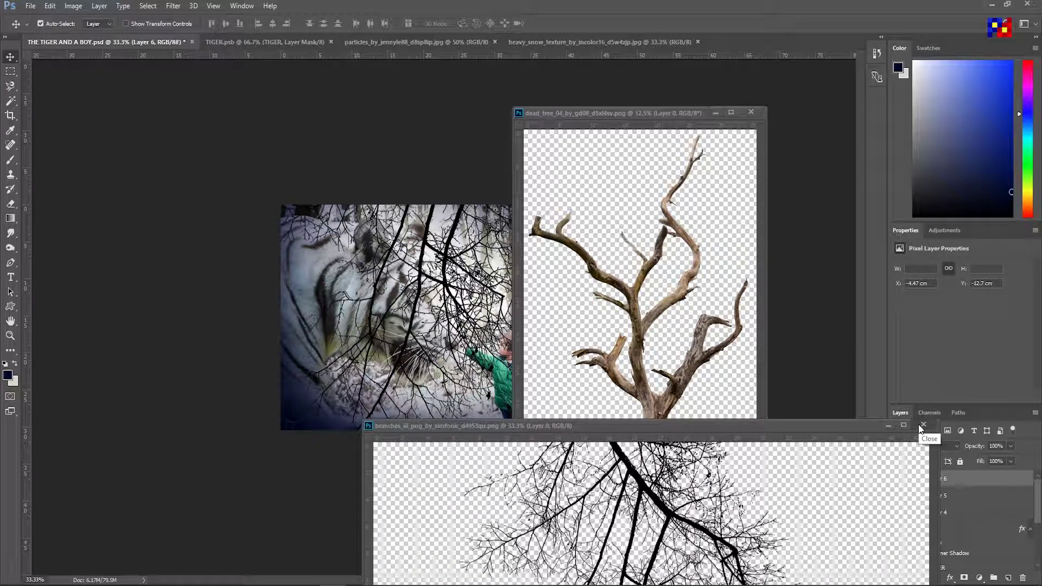
{"action": "left_click", "coordinate": [922, 425]}
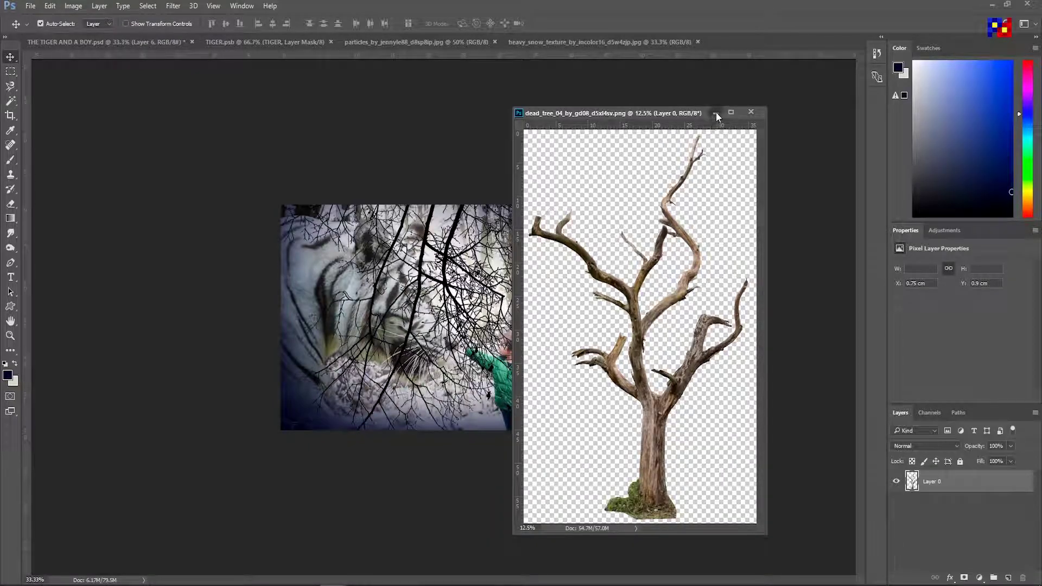
{"action": "left_click", "coordinate": [750, 113]}
Move, rotate nearly upside down, and shrink the branches to about 63% over the tiger's lower left.
{"action": "key", "text": "ctrl+t"}
{"action": "left_click_drag", "start_coordinate": [514, 250], "coordinate": [419, 377]}
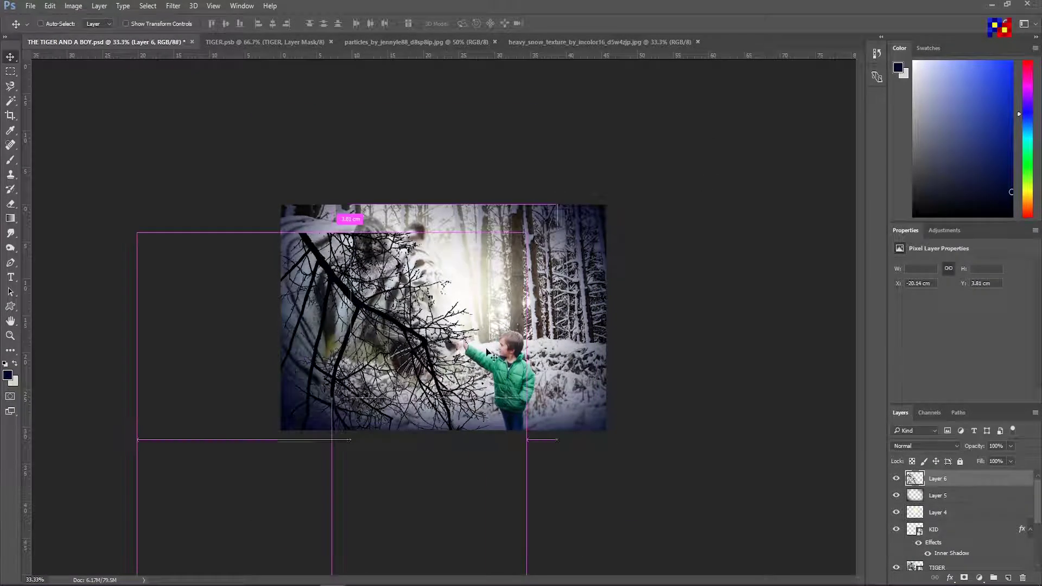
{"action": "mouse_move", "coordinate": [135, 477]}
{"action": "left_mouse_down"}
{"action": "mouse_move", "coordinate": [634, 190]}
{"action": "mouse_move", "coordinate": [493, 225]}
{"action": "left_mouse_up"}
{"action": "left_click_drag", "start_coordinate": [434, 307], "coordinate": [402, 353]}
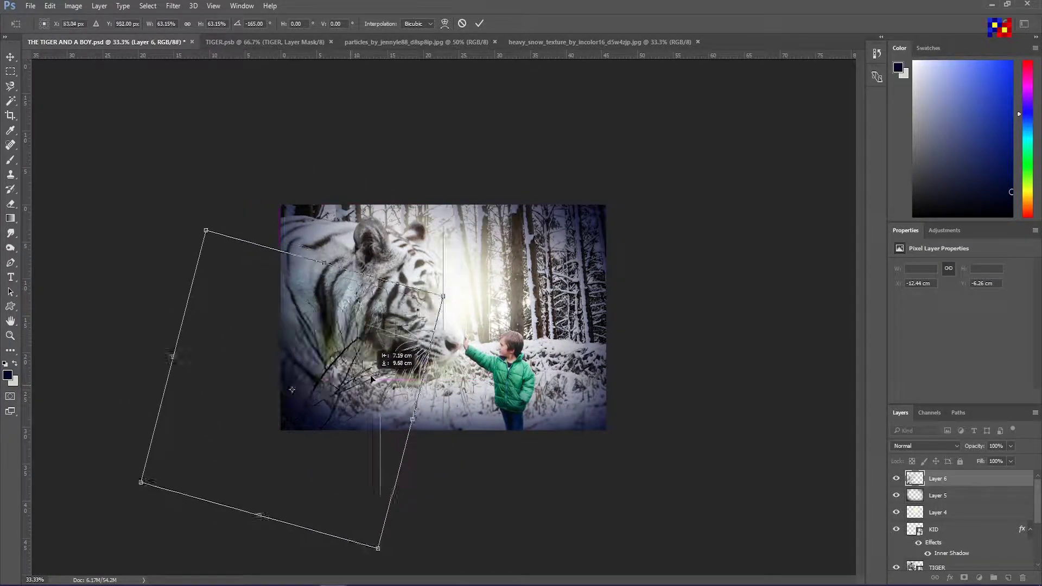
{"action": "key", "text": "Return"}
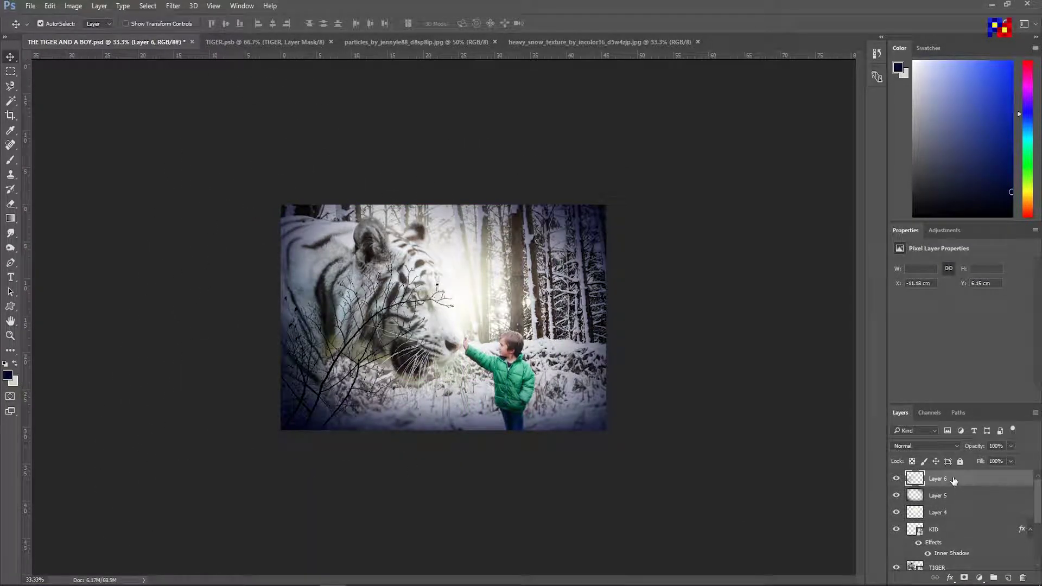
Convert the branches Layer 6 to a smart object and scale it down slightly.
{"action": "right_click", "coordinate": [954, 481]}
{"action": "left_click", "coordinate": [857, 207]}
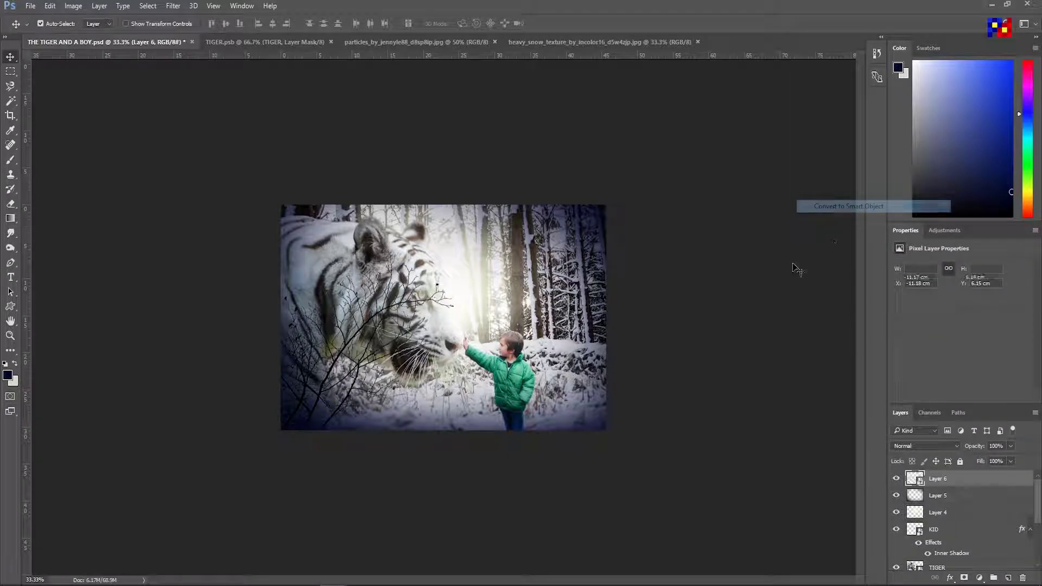
{"action": "key", "text": "ctrl+plus"}
{"action": "key", "text": "ctrl+t"}
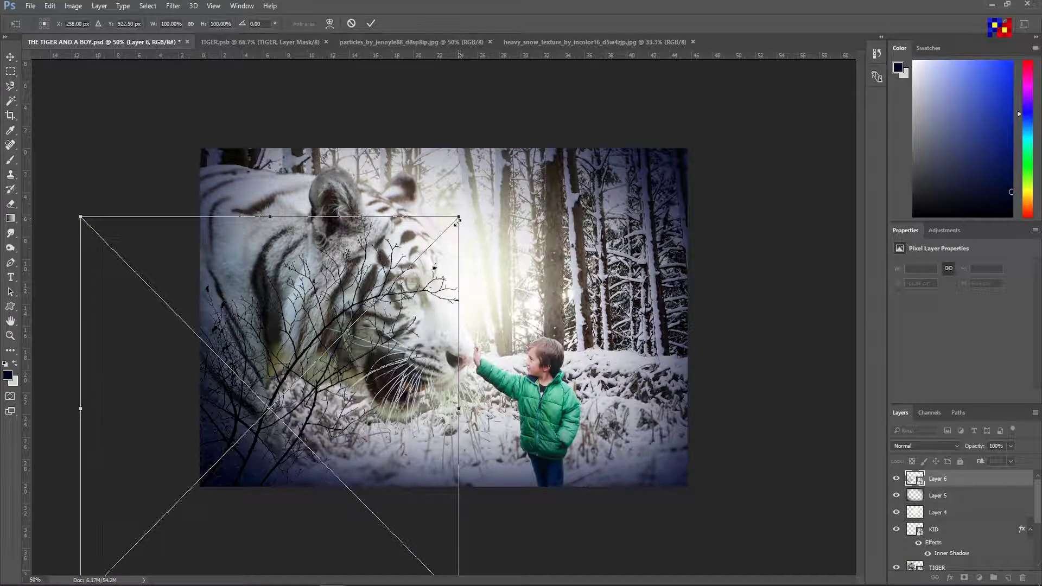
{"action": "left_click_drag", "start_coordinate": [458, 219], "coordinate": [372, 305]}
{"action": "left_click_drag", "start_coordinate": [372, 507], "coordinate": [400, 559]}
{"action": "key", "text": "Return"}
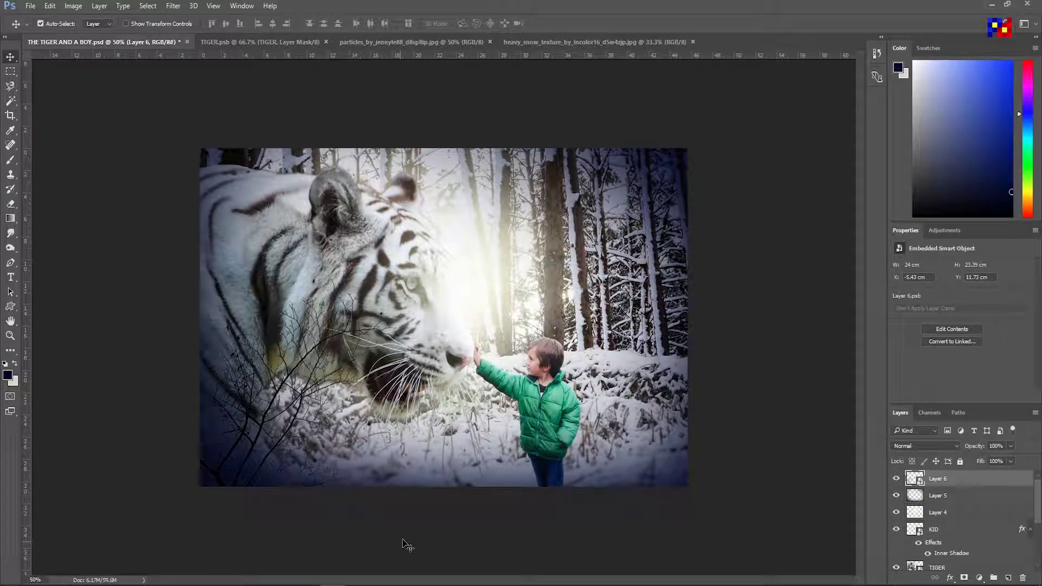
Apply a Gaussian Blur with a 3-pixel radius to the branches.
{"action": "left_click", "coordinate": [173, 5]}
{"action": "mouse_move", "coordinate": [178, 131]}
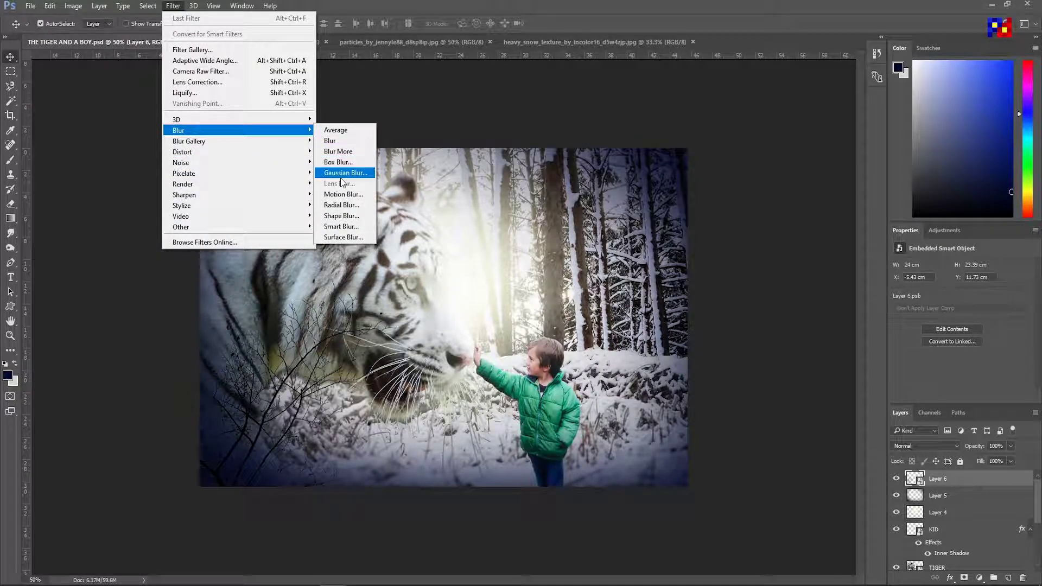
{"action": "left_click", "coordinate": [341, 172]}
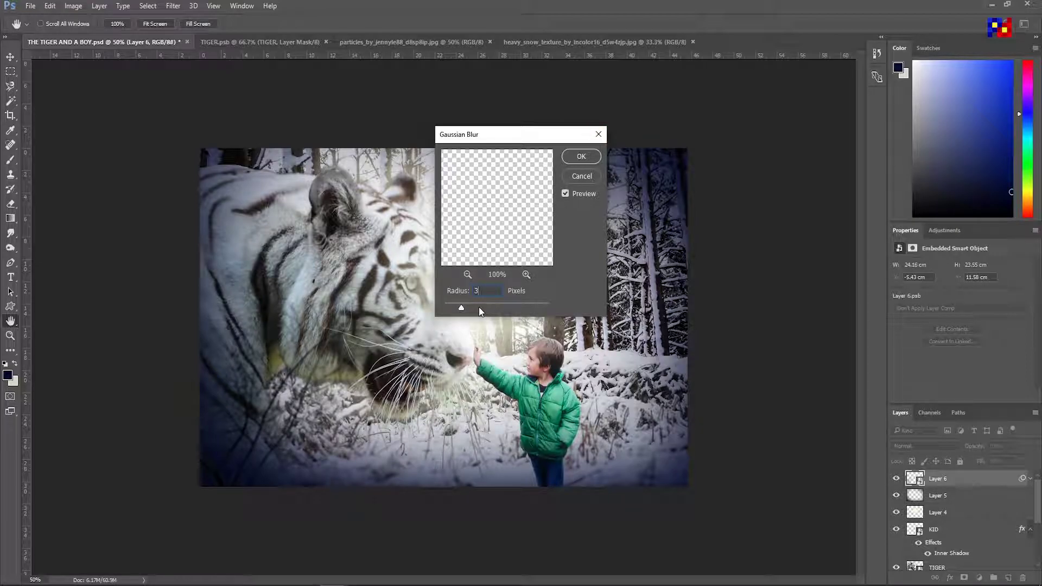
{"action": "left_click", "coordinate": [449, 293]}
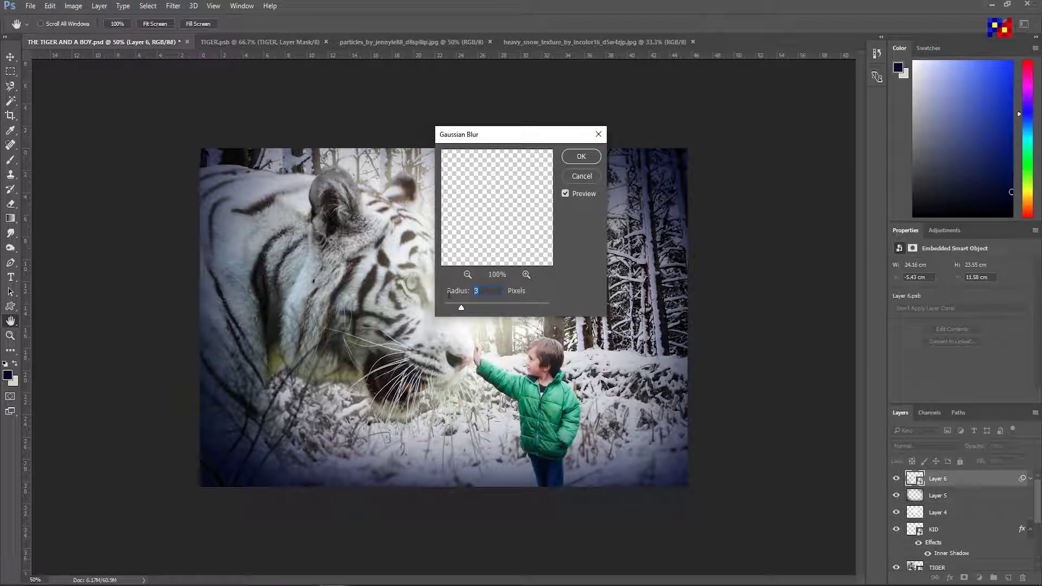
{"action": "left_click", "coordinate": [579, 162]}
Duplicate the blurred branches to the right and rotate the copy about -32 degrees.
{"action": "left_click_drag", "start_coordinate": [217, 467], "coordinate": [637, 472]}
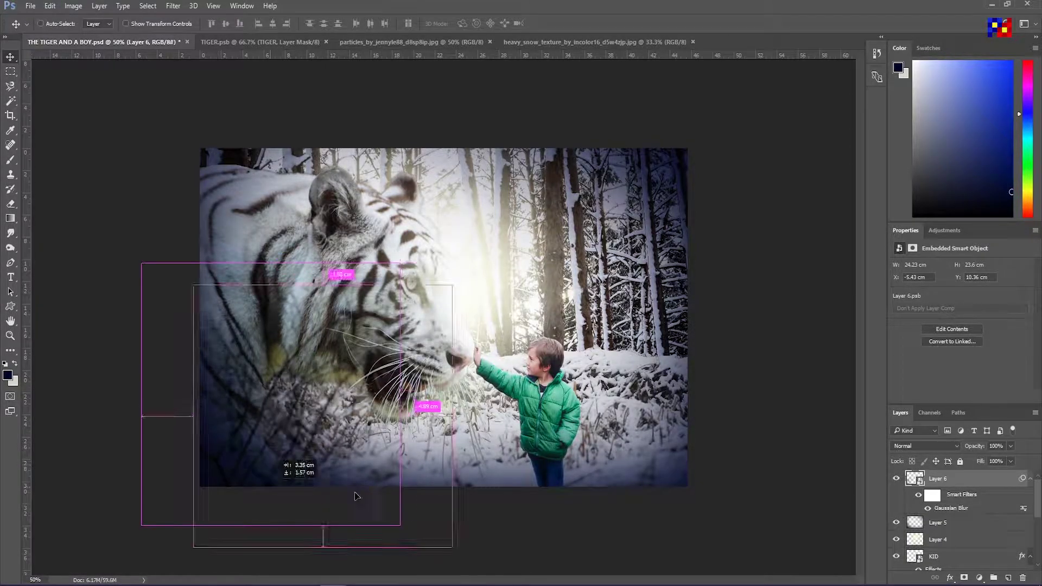
{"action": "key", "text": "ctrl+t"}
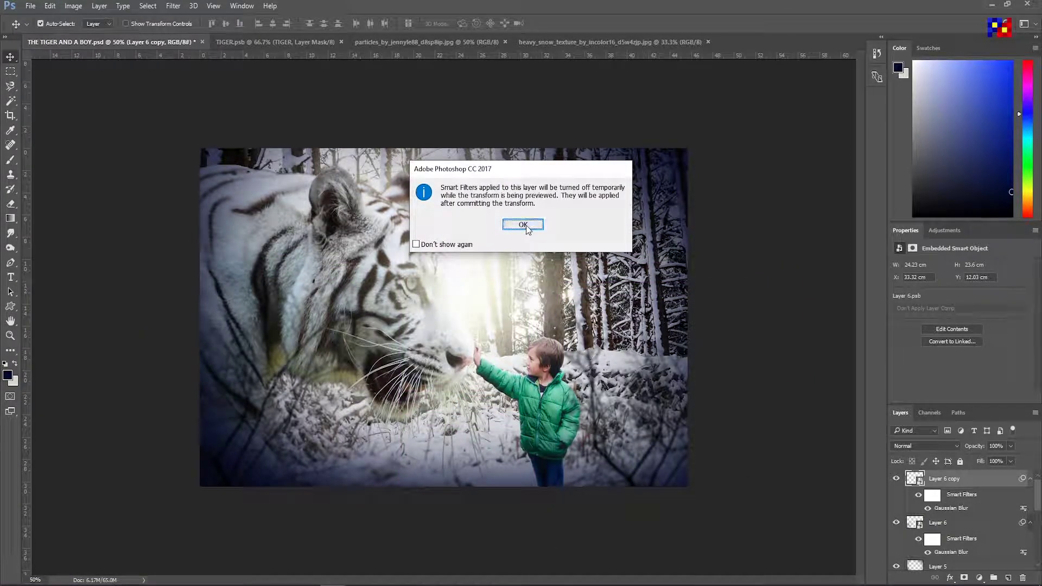
{"action": "left_click", "coordinate": [523, 225]}
{"action": "mouse_move", "coordinate": [812, 288]}
{"action": "left_mouse_down"}
{"action": "mouse_move", "coordinate": [770, 307]}
{"action": "mouse_move", "coordinate": [789, 436]}
{"action": "mouse_move", "coordinate": [800, 439]}
{"action": "left_mouse_up"}
{"action": "key", "text": "Return"}
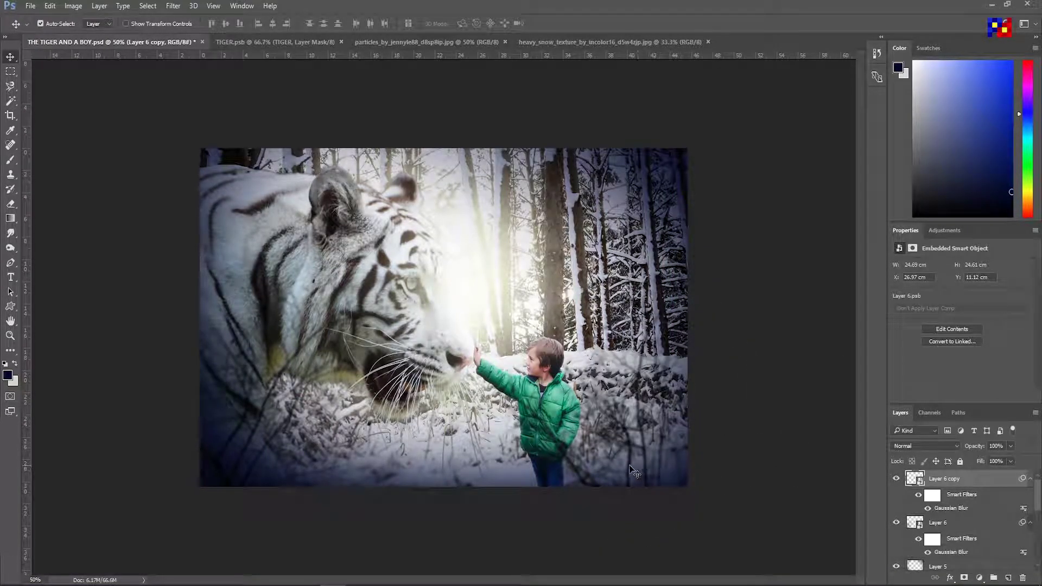
Make two more branch copies, rotating the third about 60 degrees and enlarging it.
{"action": "left_click_drag", "start_coordinate": [633, 472], "coordinate": [429, 516]}
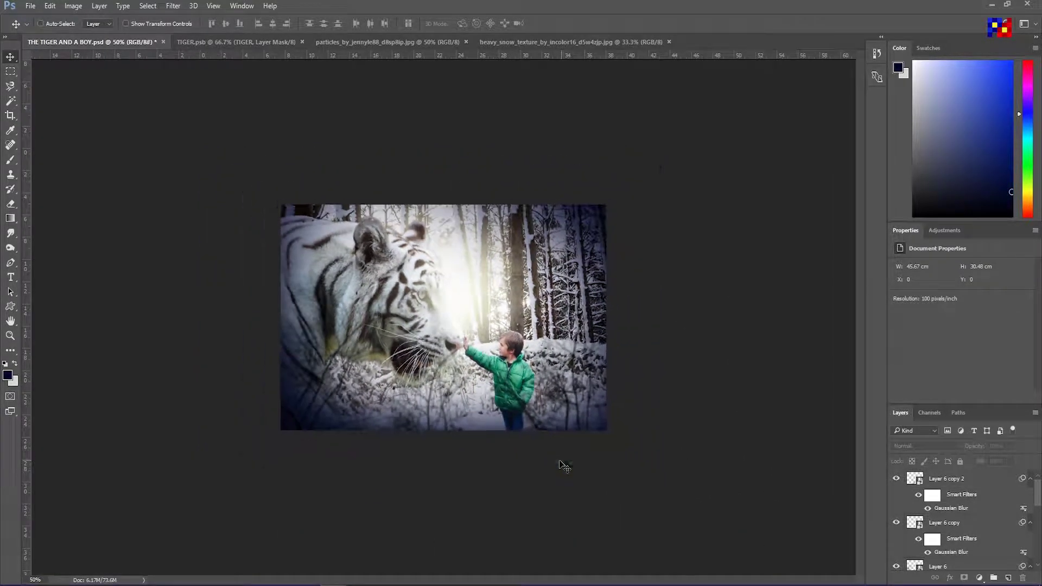
{"action": "left_click_drag", "start_coordinate": [431, 429], "coordinate": [369, 427]}
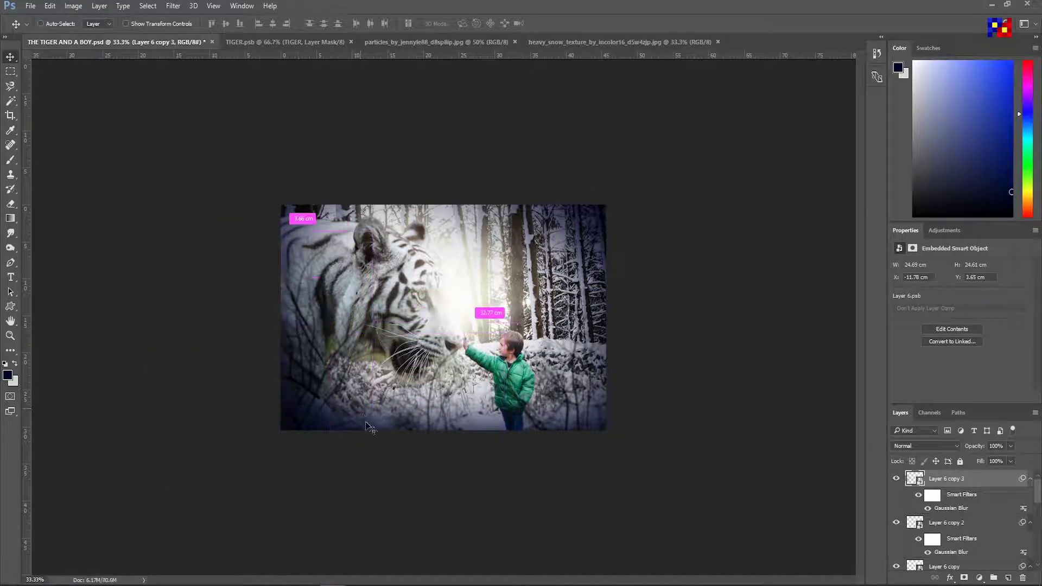
{"action": "key", "text": "ctrl+t"}
{"action": "key", "text": "Return"}
{"action": "left_click_drag", "start_coordinate": [403, 464], "coordinate": [187, 415]}
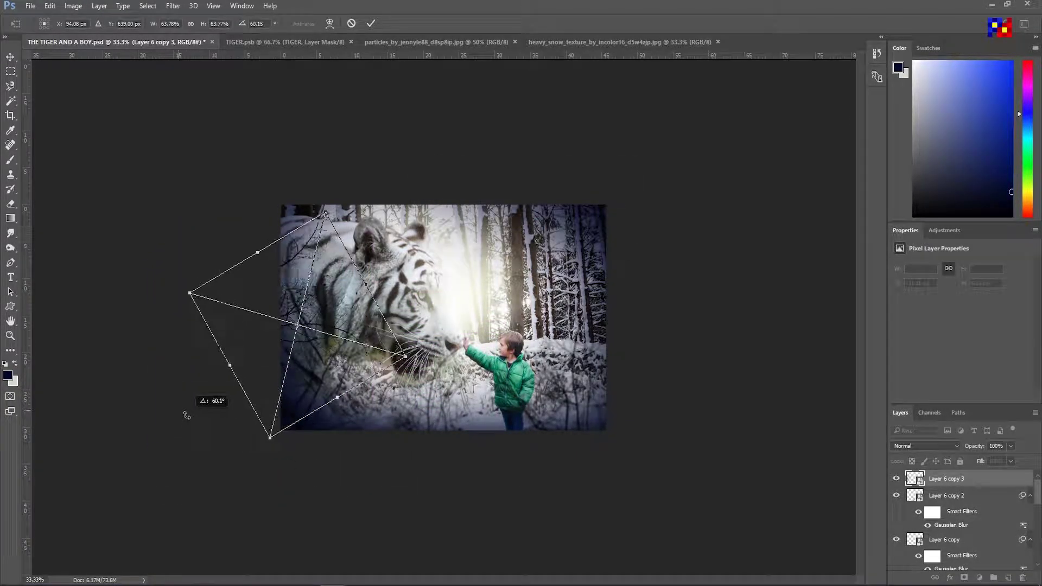
{"action": "mouse_move", "coordinate": [406, 357]}
{"action": "left_mouse_down"}
{"action": "mouse_move", "coordinate": [382, 373]}
{"action": "mouse_move", "coordinate": [402, 388]}
{"action": "mouse_move", "coordinate": [393, 389]}
{"action": "left_mouse_up"}
{"action": "key", "text": "Return"}
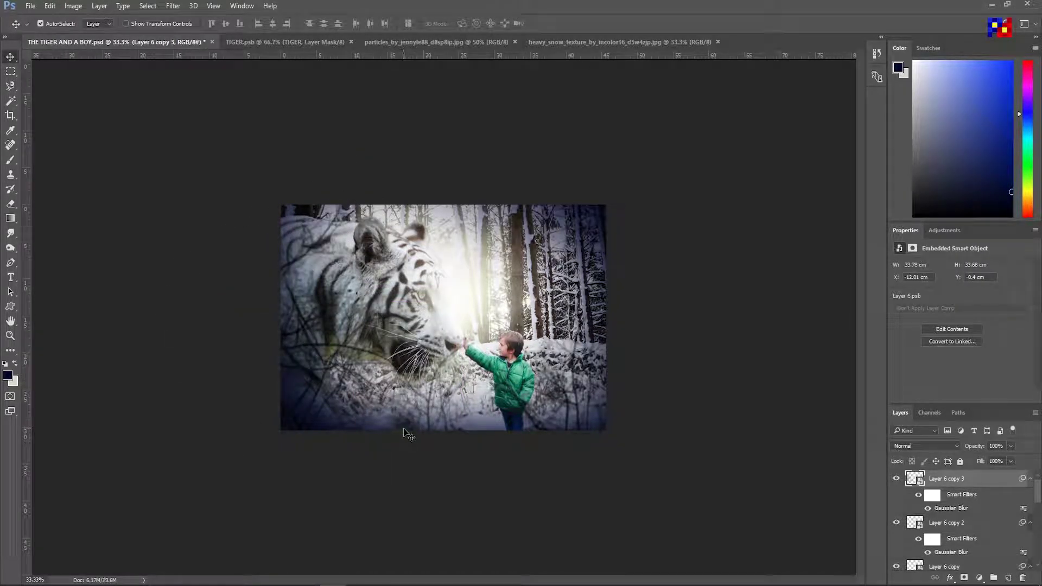
Add a fourth branch copy, shrinking, rotating and repositioning it in the foreground.
{"action": "left_click_drag", "start_coordinate": [300, 352], "coordinate": [499, 469]}
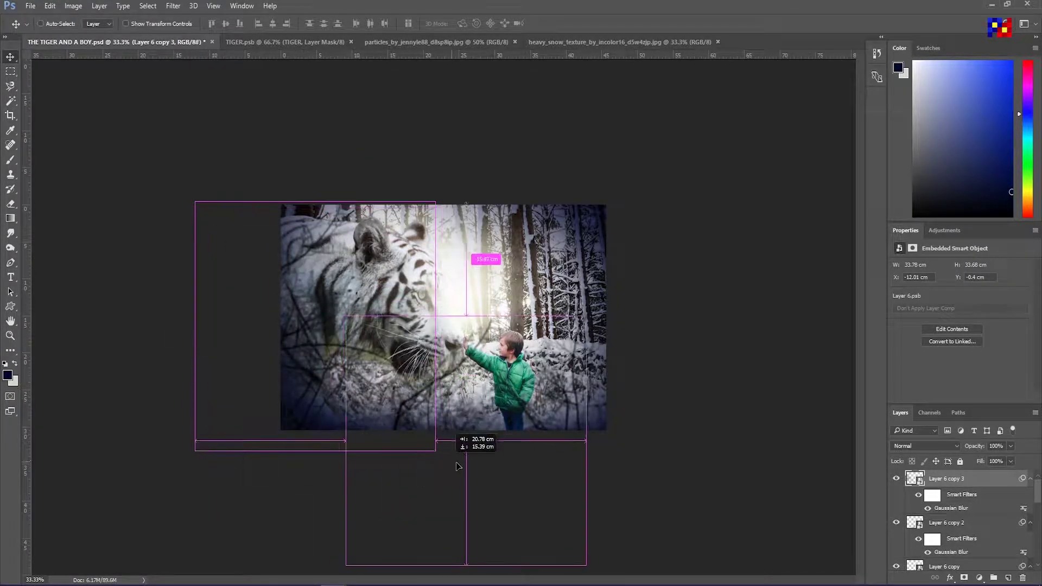
{"action": "key", "text": "ctrl+t"}
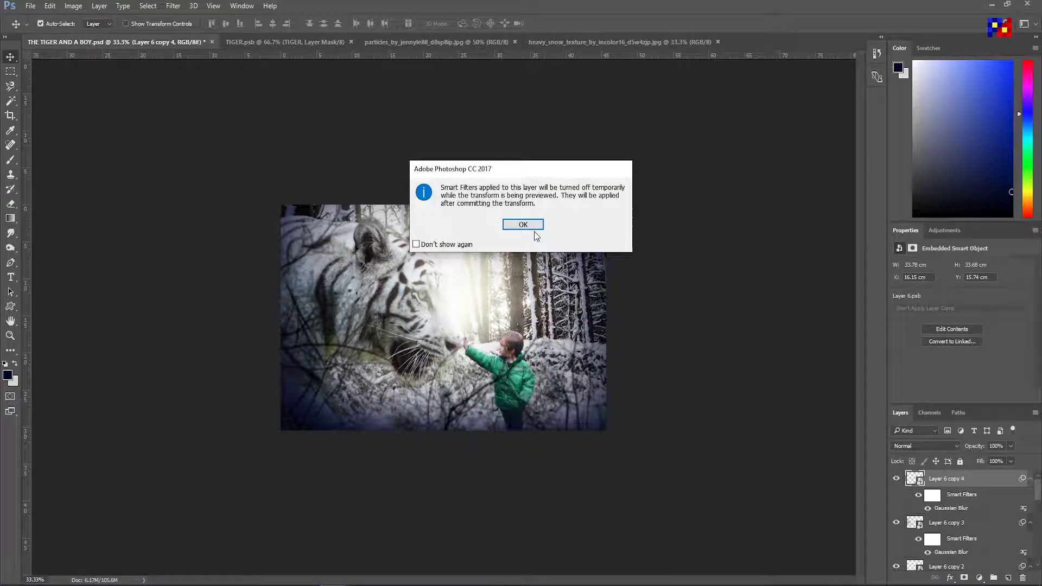
{"action": "left_click", "coordinate": [533, 227]}
{"action": "mouse_move", "coordinate": [662, 509]}
{"action": "left_mouse_down"}
{"action": "mouse_move", "coordinate": [599, 481]}
{"action": "mouse_move", "coordinate": [624, 467]}
{"action": "mouse_move", "coordinate": [597, 505]}
{"action": "left_mouse_up"}
{"action": "left_click_drag", "start_coordinate": [549, 477], "coordinate": [517, 472]}
{"action": "left_click_drag", "start_coordinate": [380, 537], "coordinate": [330, 516]}
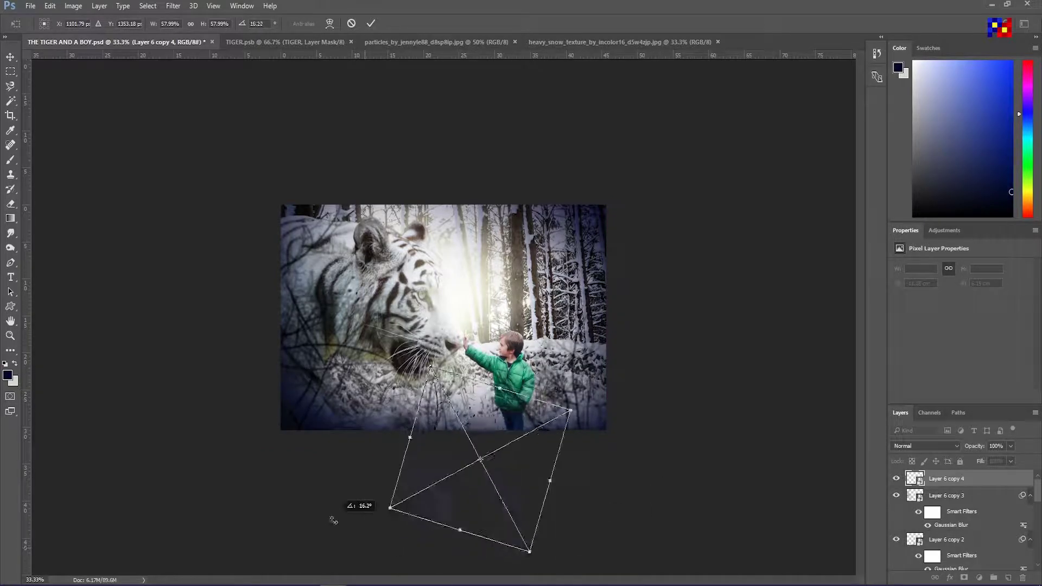
{"action": "left_click_drag", "start_coordinate": [552, 478], "coordinate": [628, 475]}
{"action": "key", "text": "Return"}
{"action": "key", "text": "ctrl+plus"}
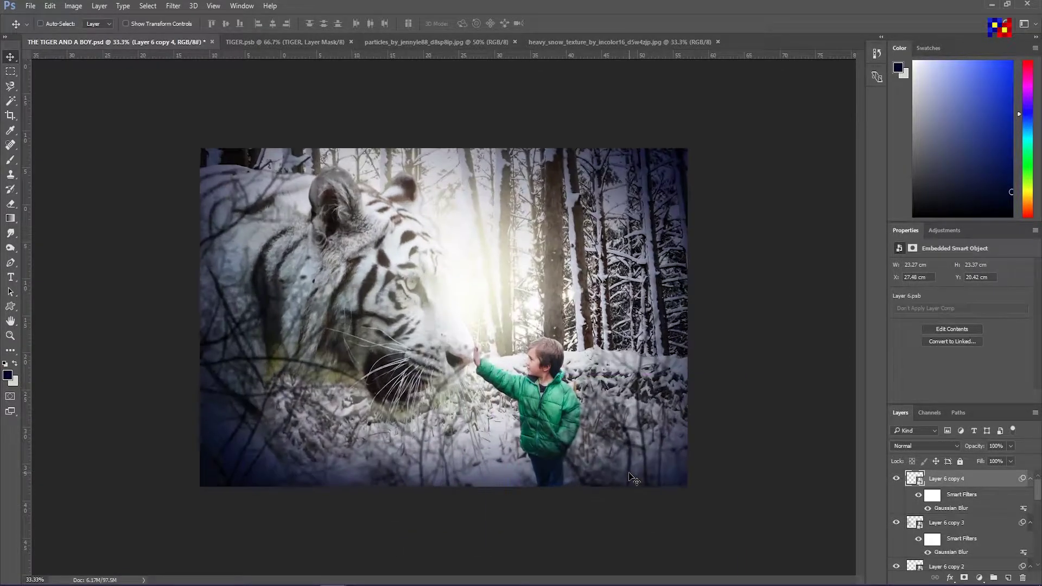
{"action": "key", "text": "ctrl+minus"}
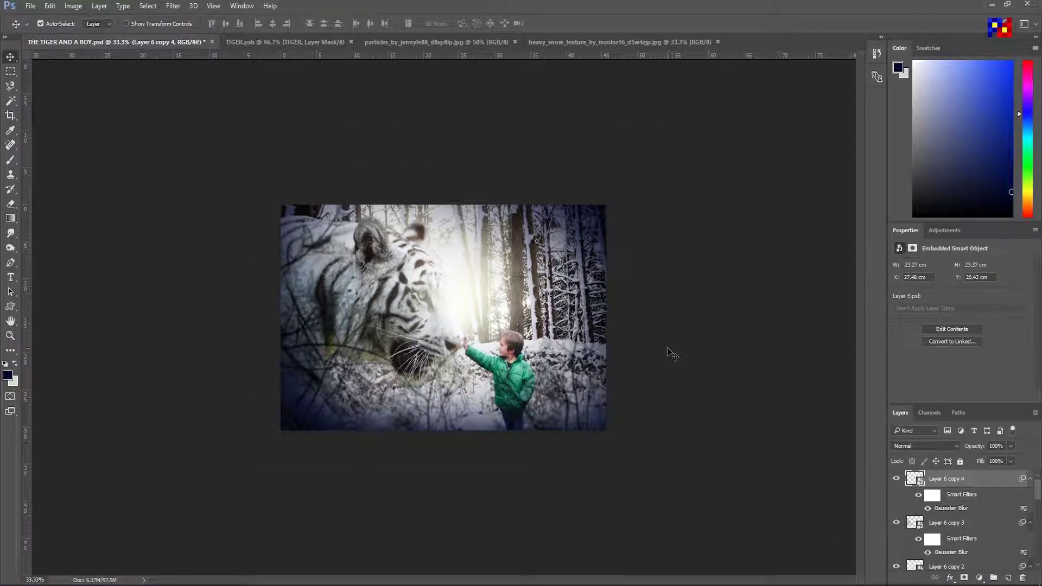
Show the heavy snow texture document with the dead tree image floating in its own window above it.
{"action": "left_click", "coordinate": [592, 42]}
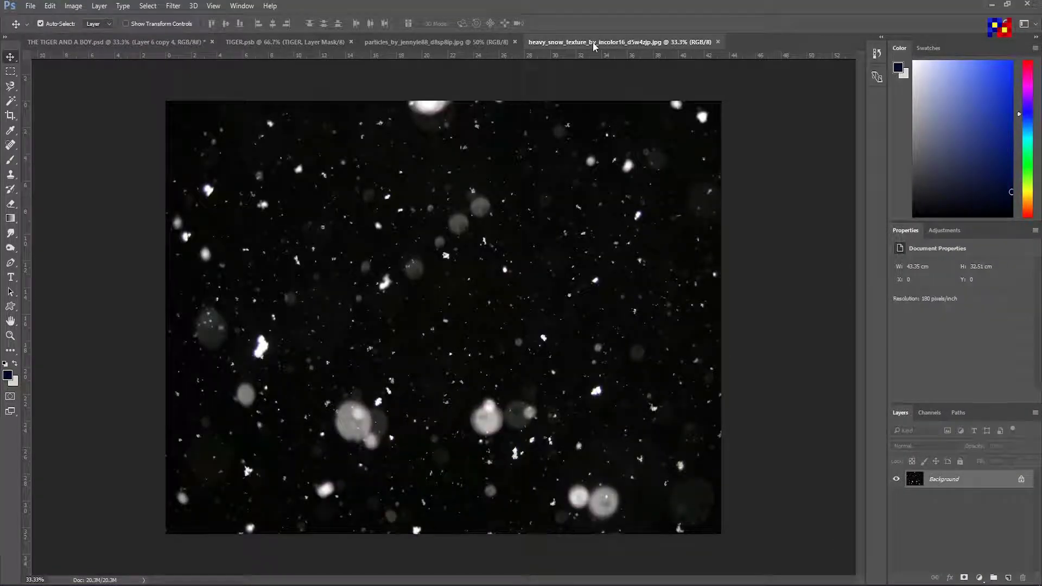
{"action": "left_click", "coordinate": [429, 42]}
{"action": "left_click", "coordinate": [287, 45]}
{"action": "left_click", "coordinate": [552, 46]}
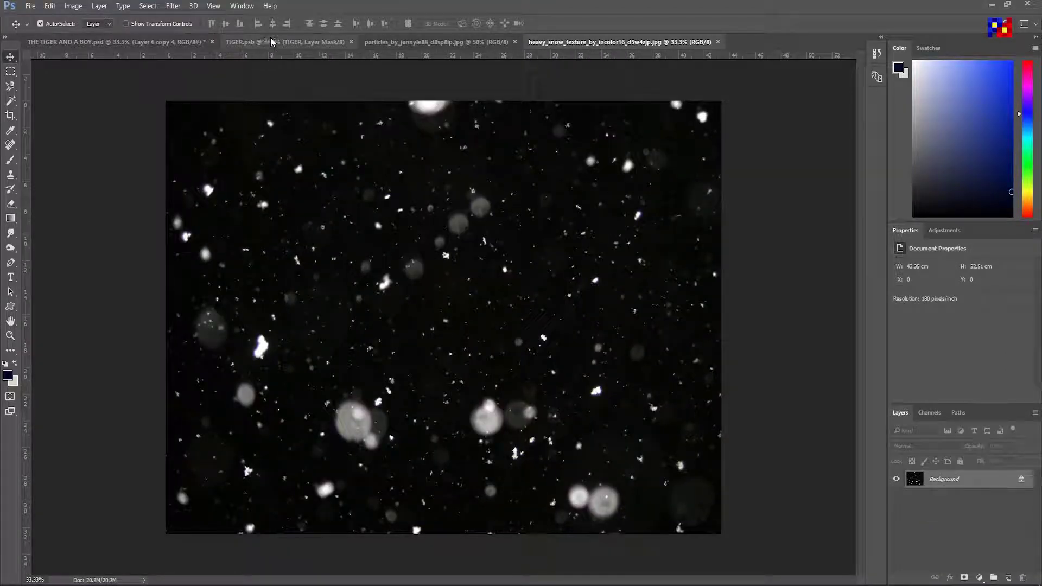
{"action": "left_click", "coordinate": [241, 6]}
{"action": "left_click", "coordinate": [275, 471]}
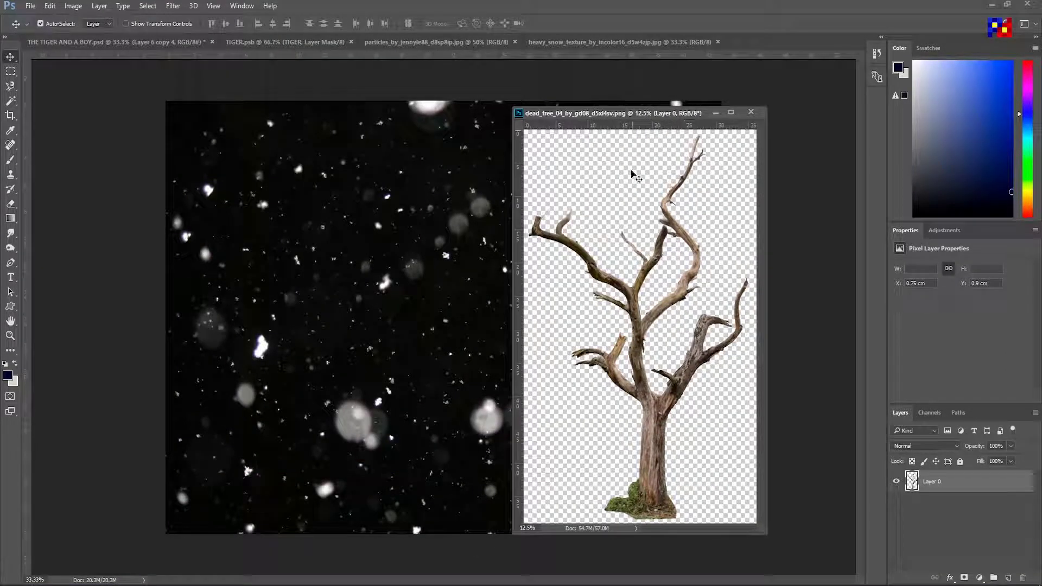
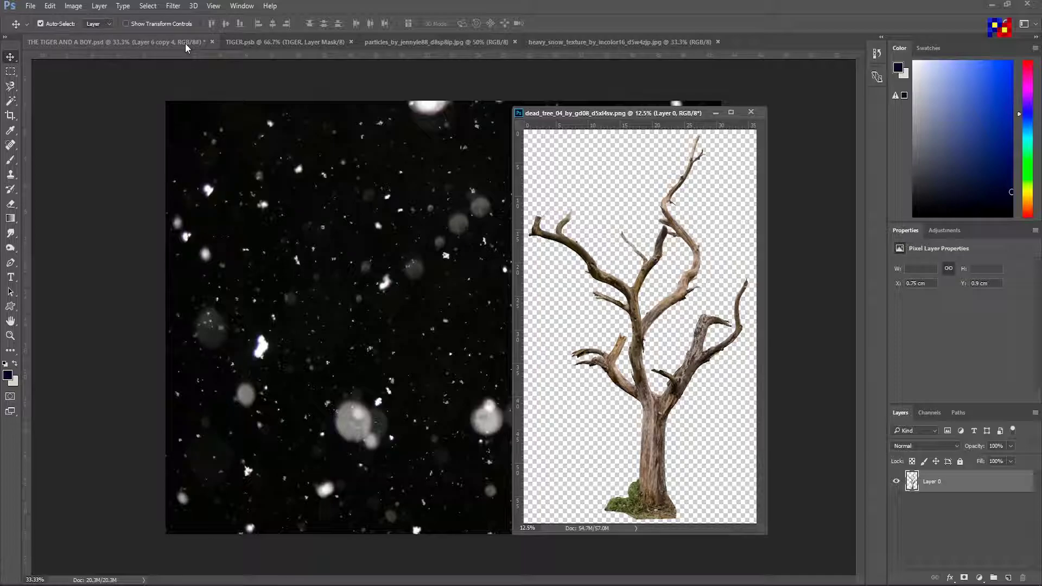
Copy the dead tree layer into THE TIGER AND A BOY.psd composite.
{"action": "left_click_drag", "start_coordinate": [186, 43], "coordinate": [197, 147]}
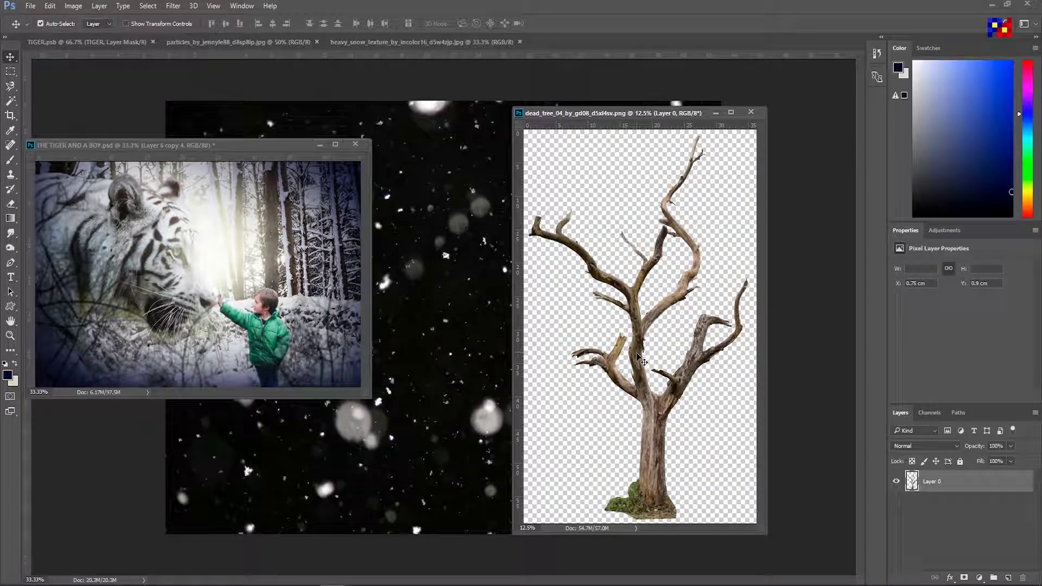
{"action": "left_click_drag", "start_coordinate": [628, 327], "coordinate": [922, 477]}
{"action": "left_click", "coordinate": [336, 145]}
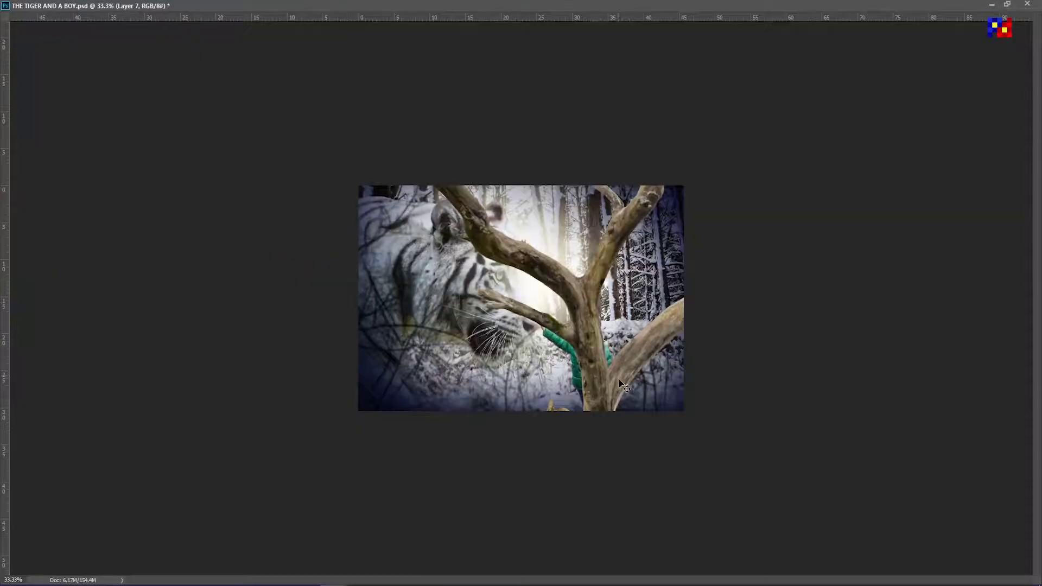
{"action": "left_click_drag", "start_coordinate": [594, 367], "coordinate": [589, 431]}
{"action": "key", "text": "ctrl+plus"}
Shrink the tree, rotate it sideways and place it beside the boy at bottom right.
{"action": "key", "text": "ctrl+t"}
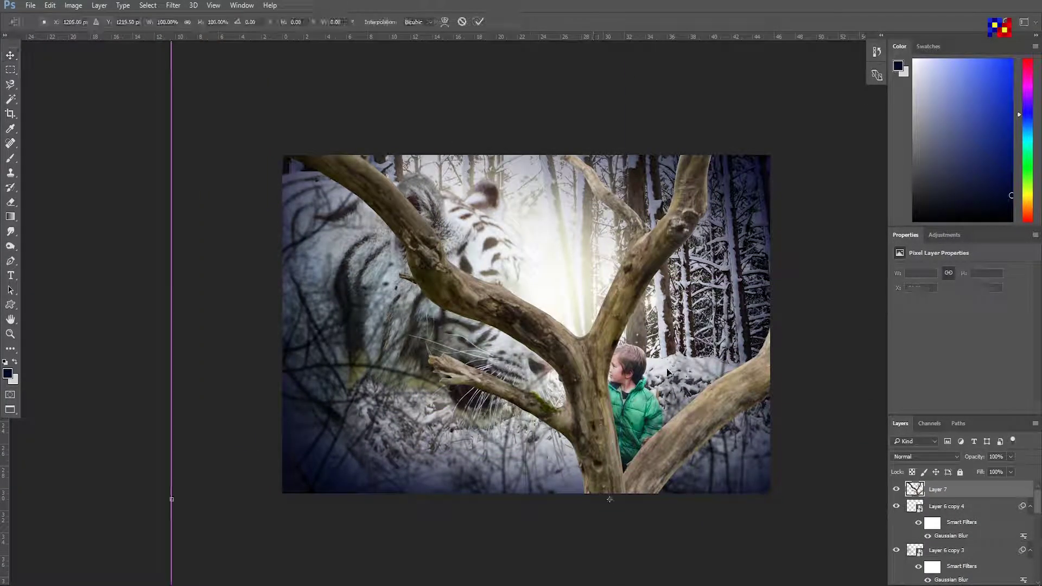
{"action": "key", "text": "ctrl+minus"}
{"action": "mouse_move", "coordinate": [705, 345]}
{"action": "left_mouse_down"}
{"action": "mouse_move", "coordinate": [802, 69]}
{"action": "mouse_move", "coordinate": [726, 198]}
{"action": "left_mouse_up"}
{"action": "mouse_move", "coordinate": [592, 304]}
{"action": "left_mouse_down"}
{"action": "mouse_move", "coordinate": [595, 395]}
{"action": "mouse_move", "coordinate": [597, 263]}
{"action": "left_mouse_up"}
{"action": "key", "text": "ctrl+plus"}
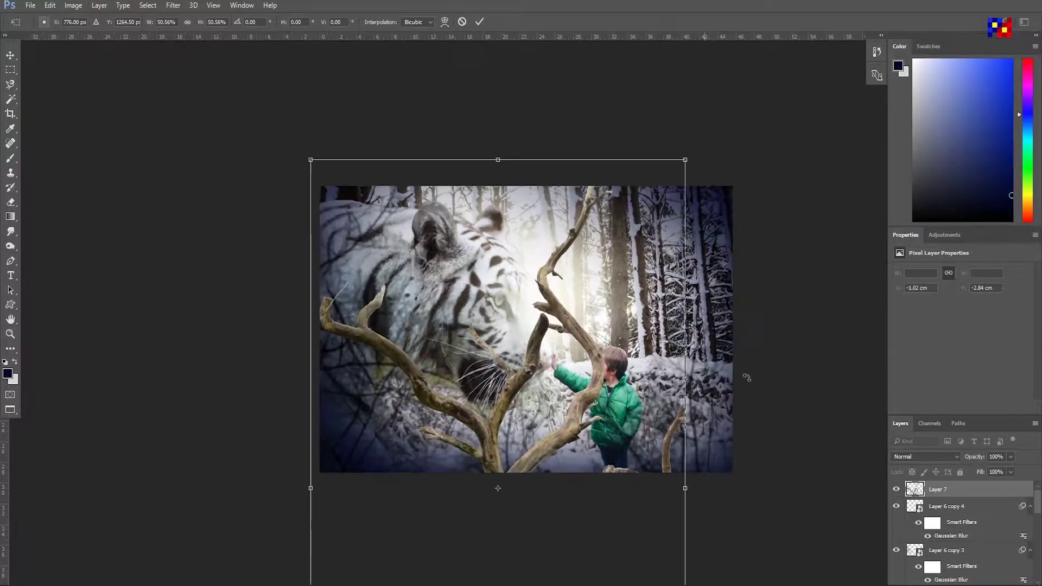
{"action": "key", "text": "ctrl+plus"}
{"action": "mouse_move", "coordinate": [783, 71]}
{"action": "left_mouse_down"}
{"action": "mouse_move", "coordinate": [627, 314]}
{"action": "mouse_move", "coordinate": [558, 384]}
{"action": "mouse_move", "coordinate": [600, 325]}
{"action": "left_mouse_up"}
{"action": "key", "text": "ctrl+minus"}
{"action": "left_click_drag", "start_coordinate": [629, 521], "coordinate": [497, 583]}
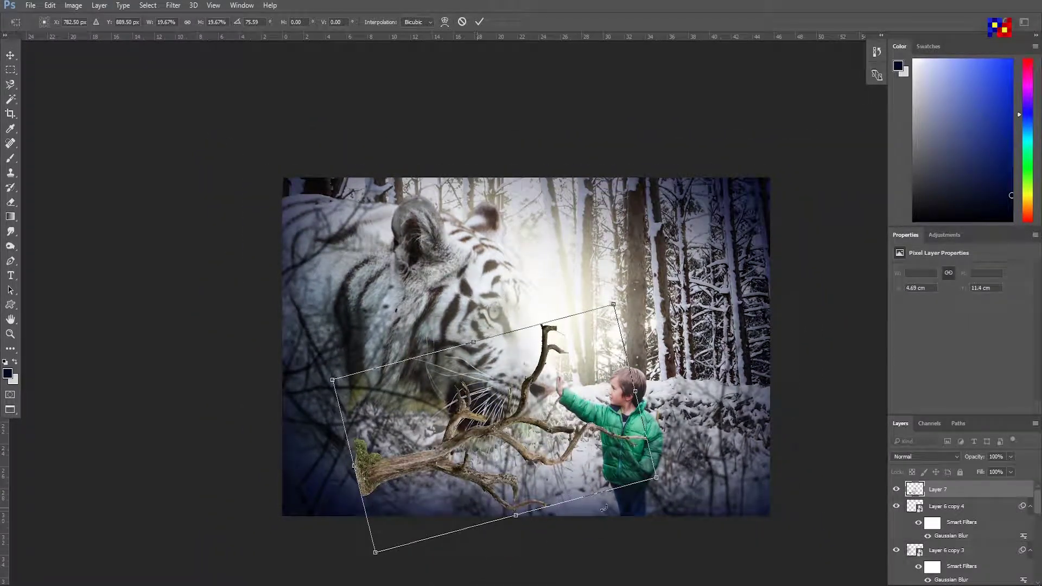
{"action": "mouse_move", "coordinate": [578, 422]}
{"action": "left_mouse_down"}
{"action": "mouse_move", "coordinate": [701, 495]}
{"action": "mouse_move", "coordinate": [784, 457]}
{"action": "mouse_move", "coordinate": [828, 535]}
{"action": "mouse_move", "coordinate": [775, 490]}
{"action": "mouse_move", "coordinate": [787, 475]}
{"action": "left_mouse_up"}
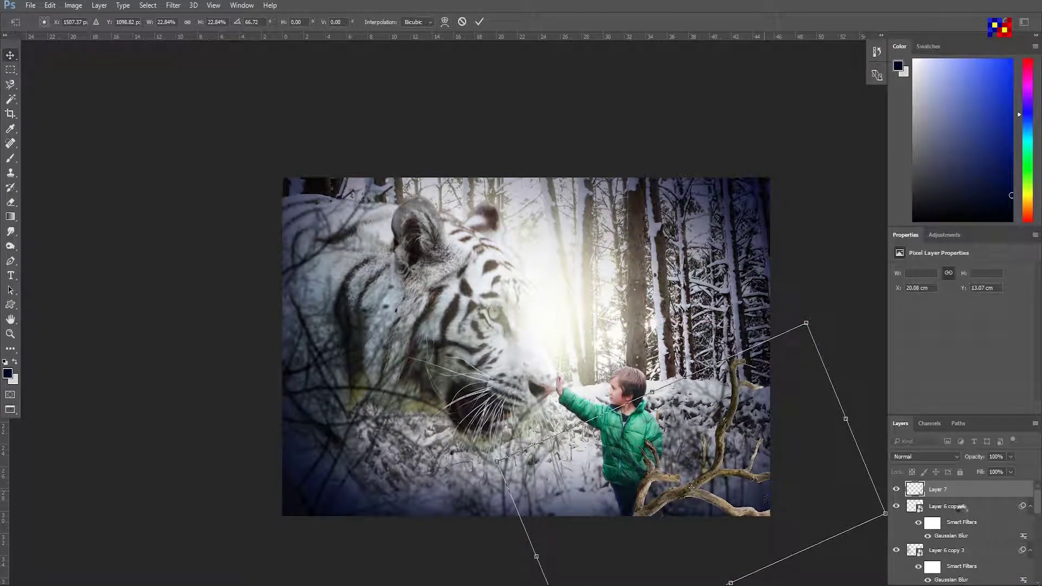
{"action": "key", "text": "Return"}
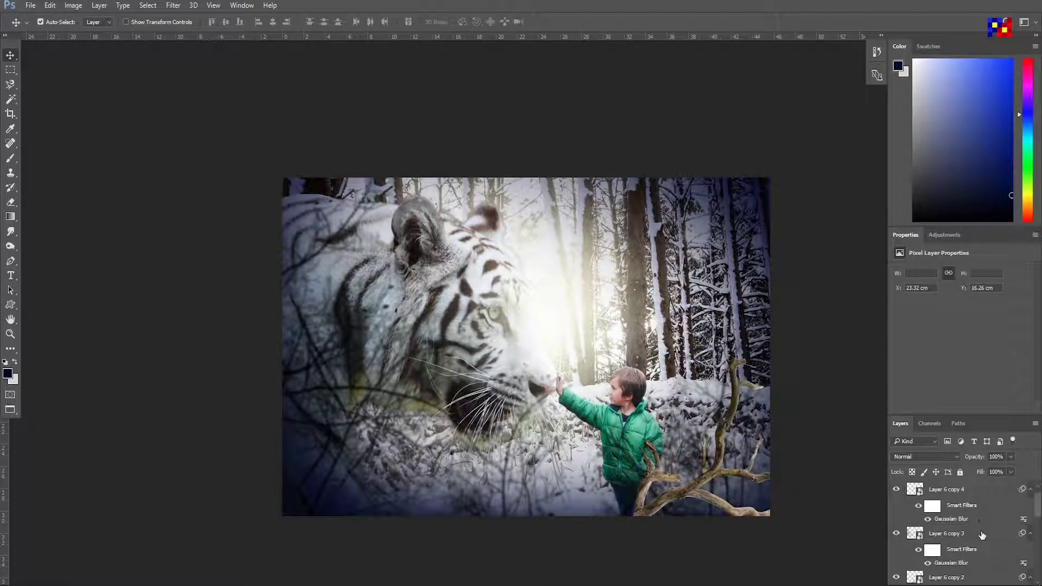
Select the tree layer with Layer 6 and its copies, and group them as BRANCHES.
{"action": "left_click", "coordinate": [994, 509], "text": "shift"}
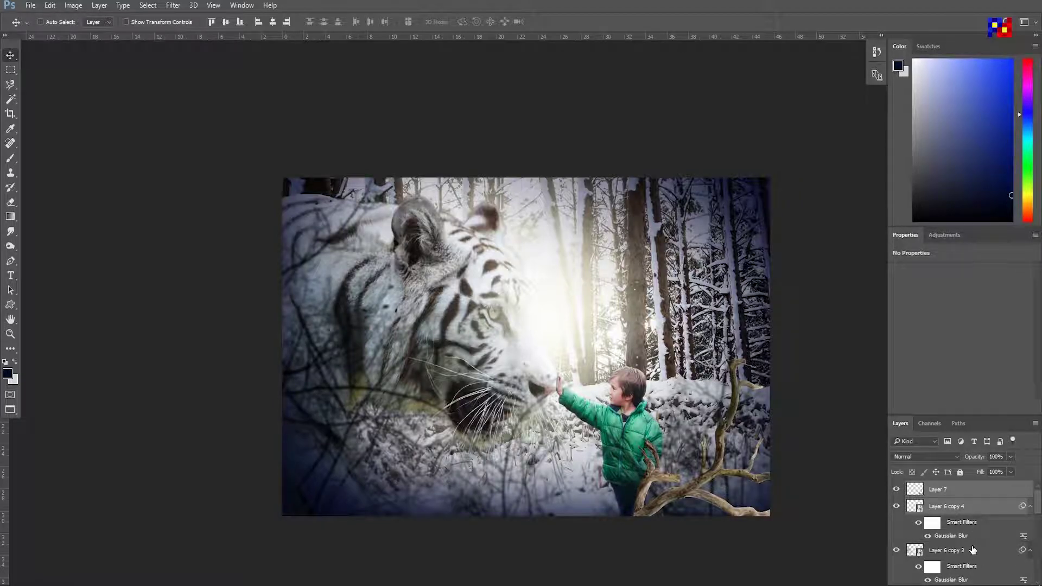
{"action": "left_click", "coordinate": [976, 551], "text": "shift"}
{"action": "scroll", "coordinate": [971, 537], "scroll_direction": "down", "scroll_amount": 2}
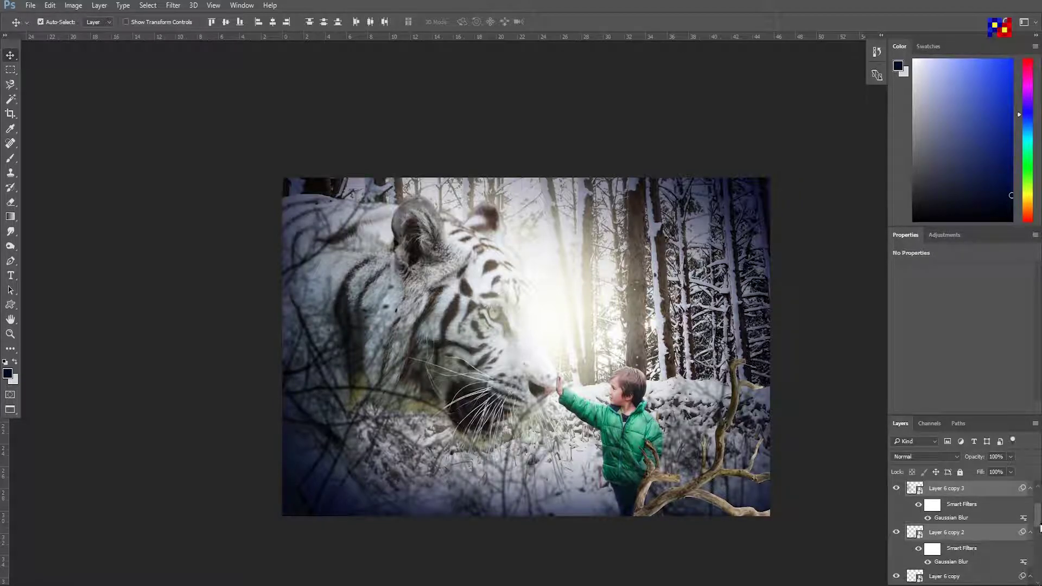
{"action": "scroll", "coordinate": [1030, 537], "scroll_direction": "down", "scroll_amount": 2}
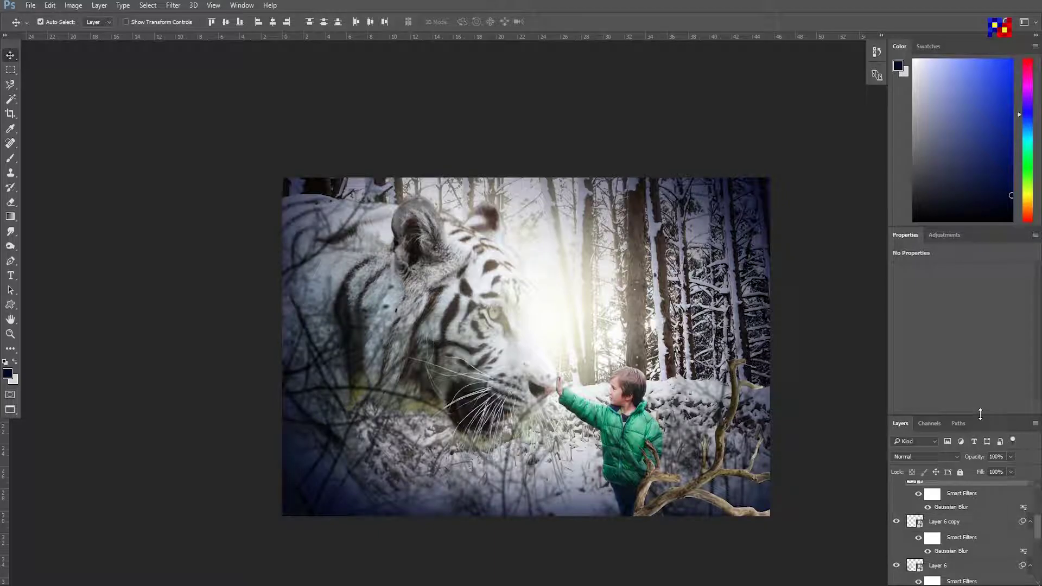
{"action": "left_click_drag", "start_coordinate": [980, 414], "coordinate": [972, 321]}
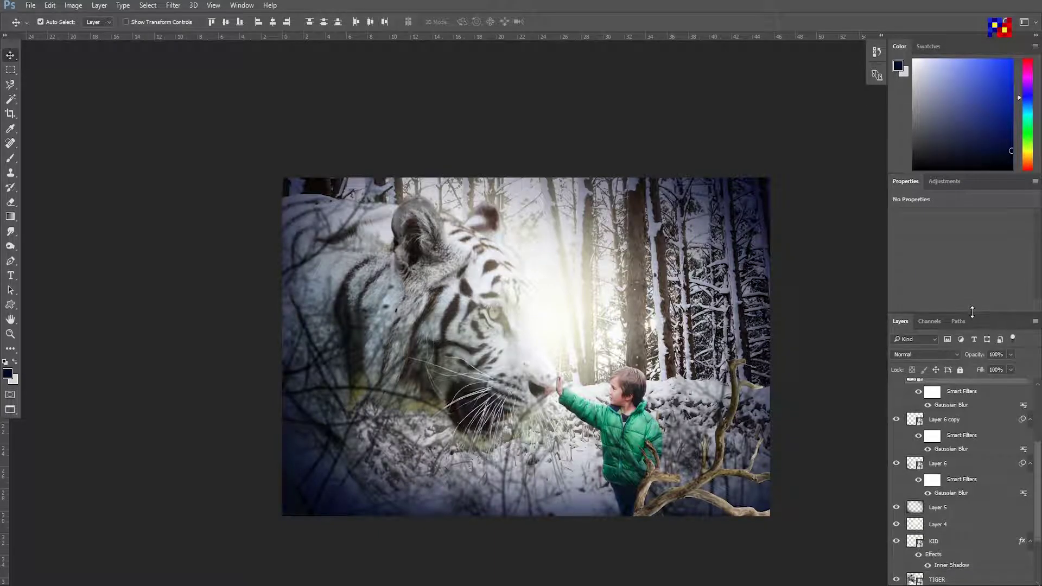
{"action": "left_click", "coordinate": [969, 428]}
{"action": "left_click", "coordinate": [969, 473], "text": "shift"}
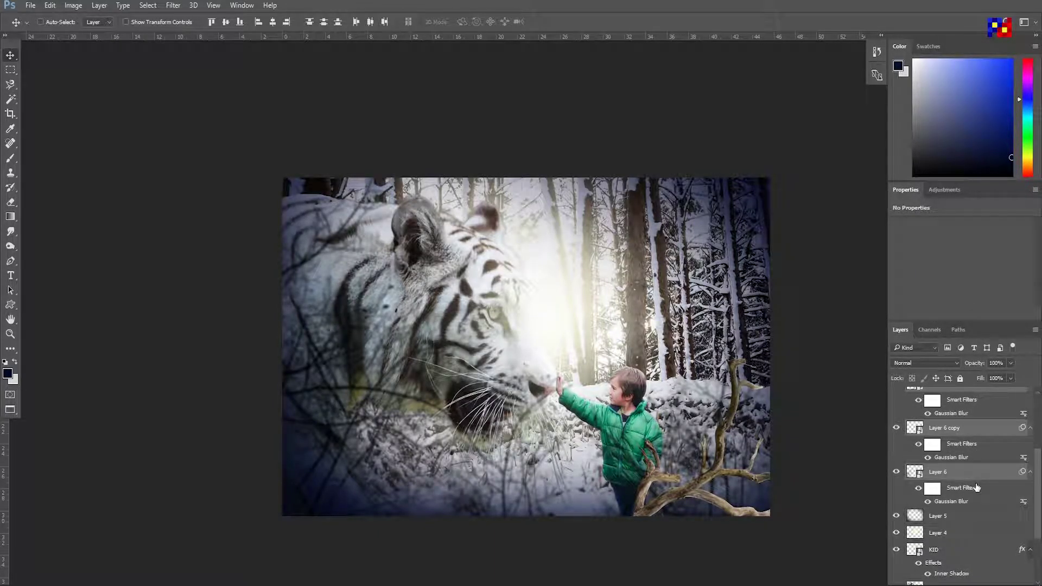
{"action": "key", "text": "ctrl+g"}
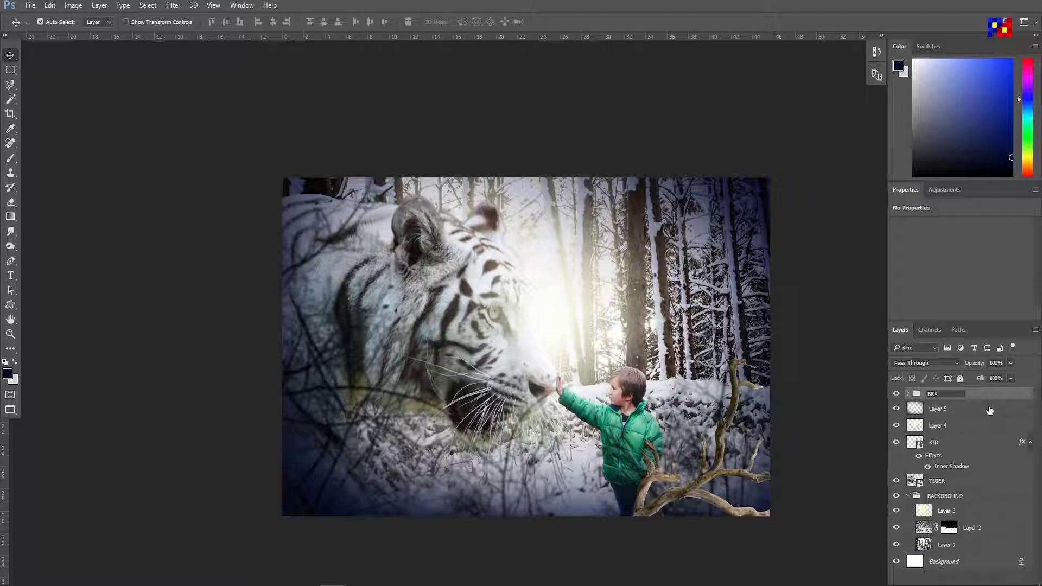
{"action": "left_click", "coordinate": [752, 478]}
Convert the tree layer, Layer 7, to a smart object.
{"action": "right_click", "coordinate": [943, 416]}
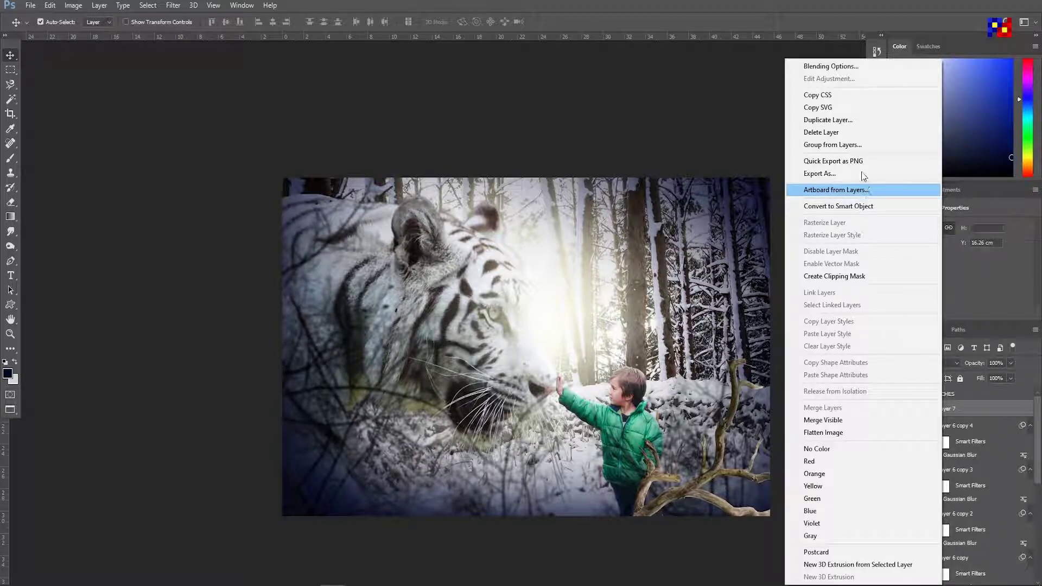
{"action": "left_click", "coordinate": [970, 412]}
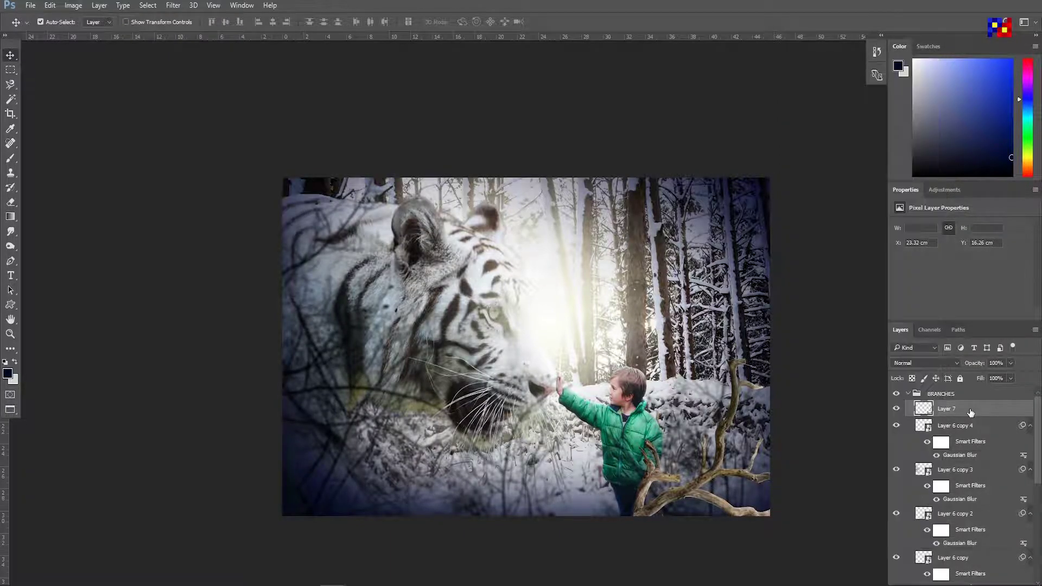
{"action": "right_click", "coordinate": [956, 408]}
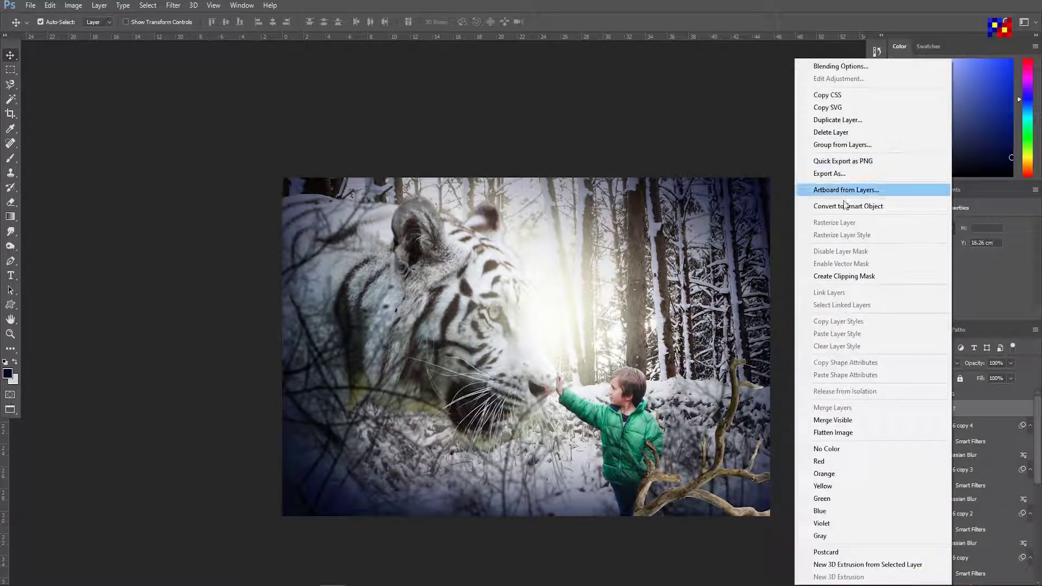
{"action": "left_click", "coordinate": [857, 206]}
Nudge the tree layer slightly right and down in the scene.
{"action": "key", "text": "ctrl+f"}
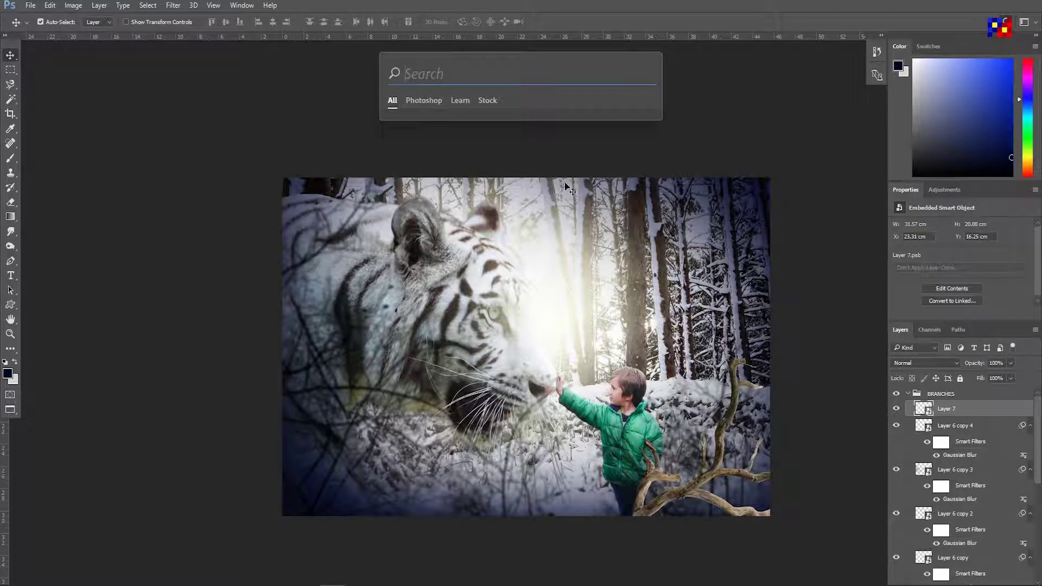
{"action": "key", "text": "Escape"}
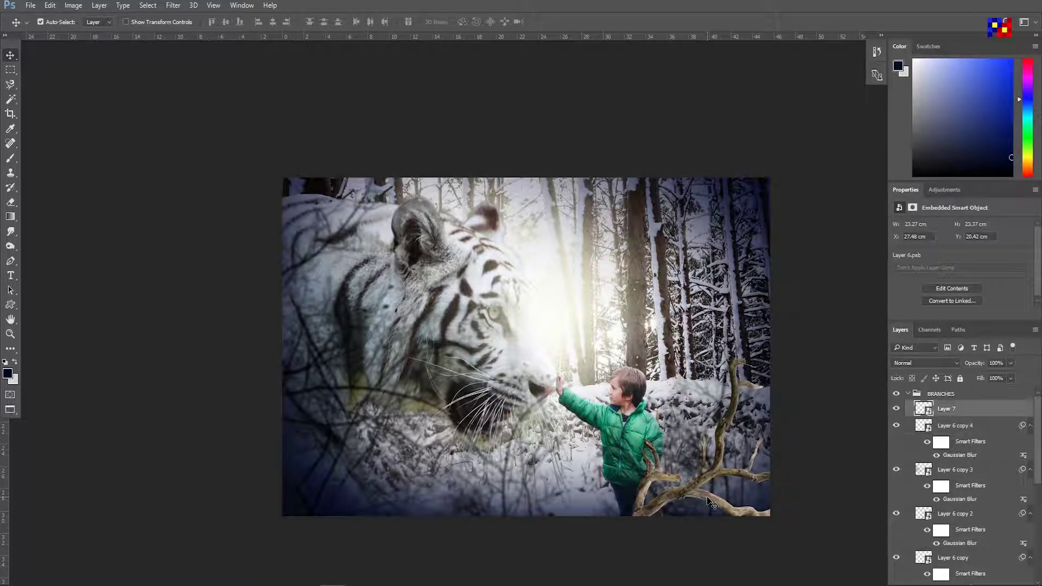
{"action": "key", "text": "ctrl"}
{"action": "key", "text": "ctrl+f"}
{"action": "key", "text": "Escape"}
{"action": "left_click_drag", "start_coordinate": [721, 472], "coordinate": [724, 474]}
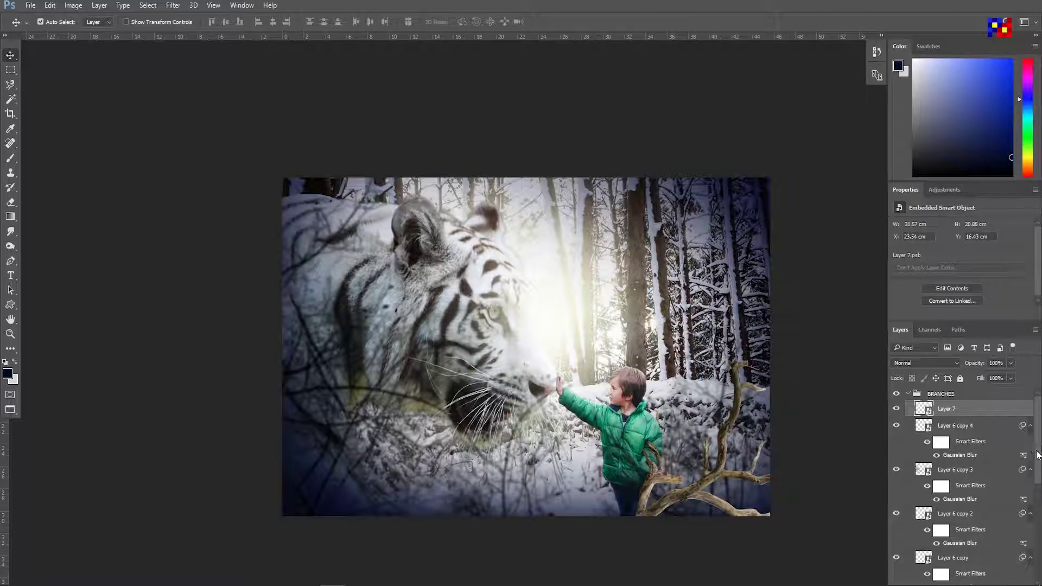
{"action": "left_click_drag", "start_coordinate": [1037, 454], "coordinate": [1039, 563]}
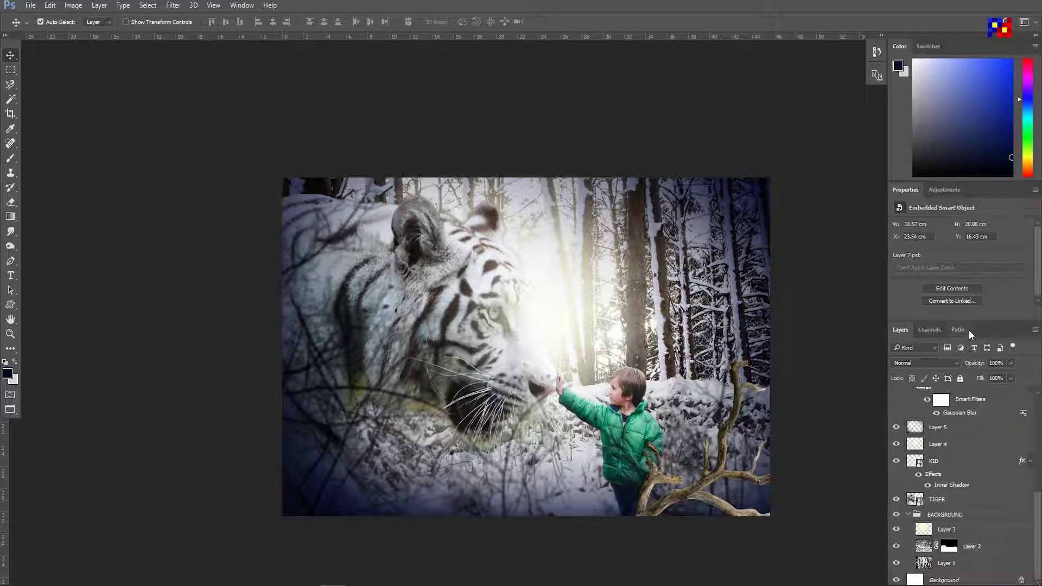
Turn on 'Automatically hide the taskbar in desktop mode' in Windows taskbar settings.
{"action": "key", "text": "f"}
{"action": "key", "text": "f"}
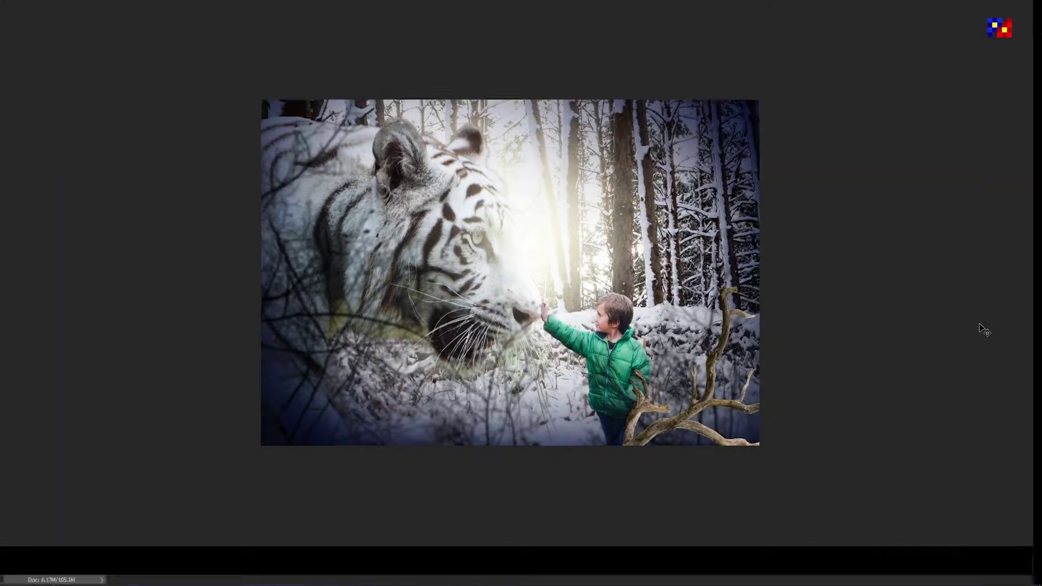
{"action": "key", "text": "f"}
{"action": "right_click", "coordinate": [853, 585]}
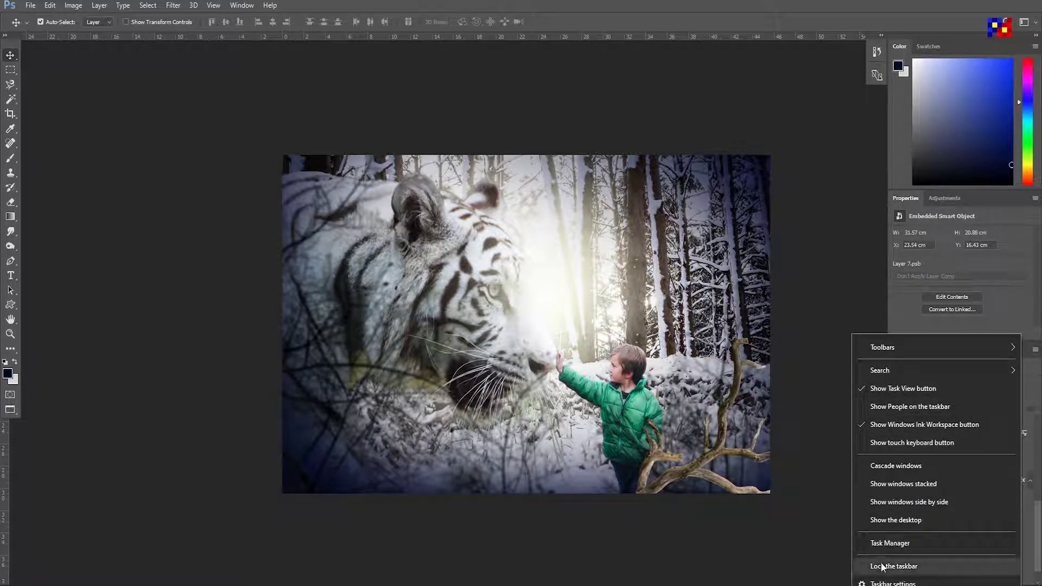
{"action": "left_click", "coordinate": [890, 583]}
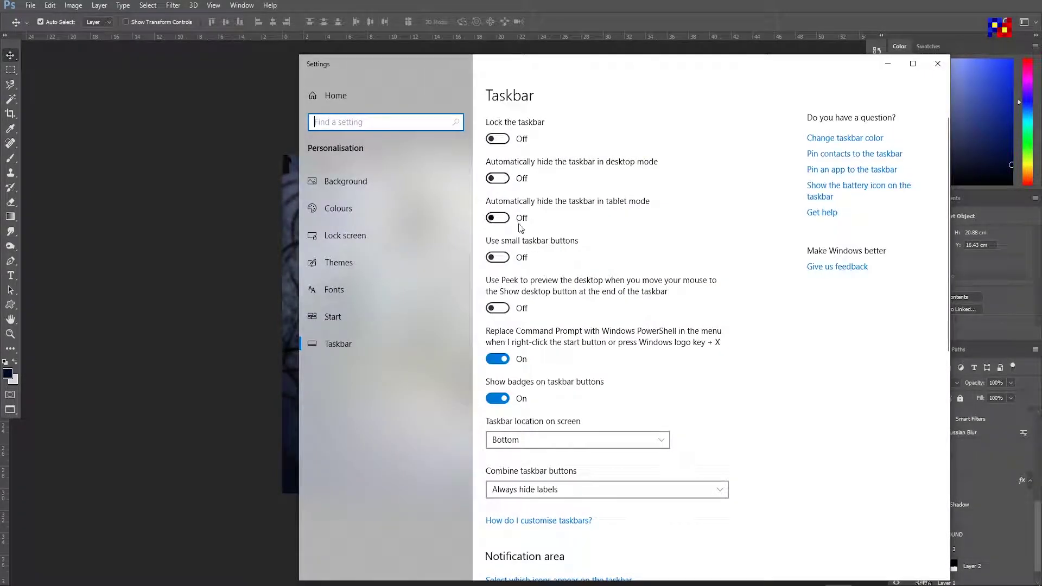
{"action": "left_click", "coordinate": [504, 180]}
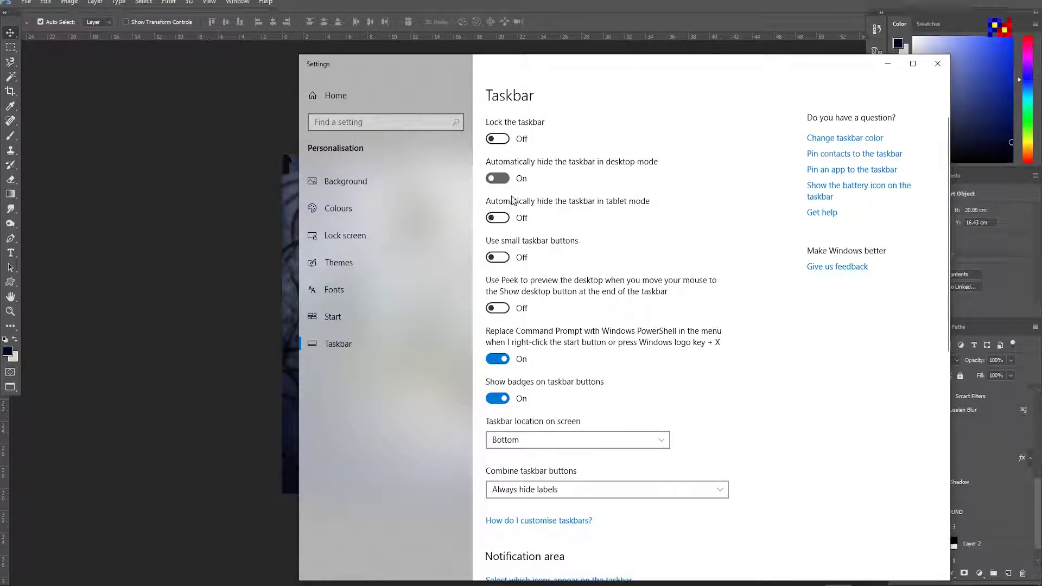
{"action": "left_click", "coordinate": [497, 217]}
{"action": "left_click", "coordinate": [937, 63]}
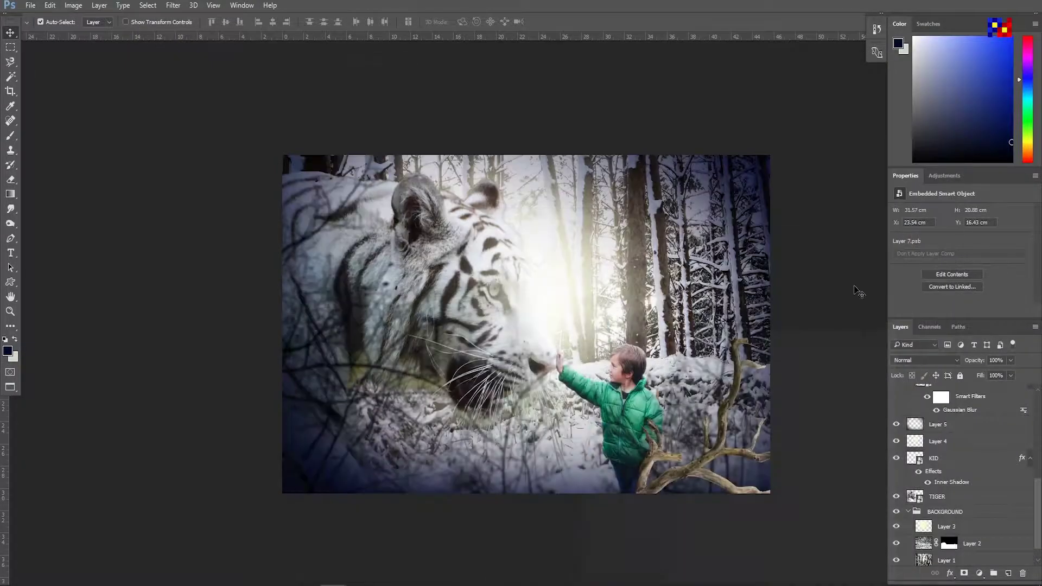
Add a Photo Filter adjustment layer above the BRANCHES group.
{"action": "scroll", "coordinate": [851, 502], "scroll_direction": "down", "scroll_amount": 1}
{"action": "scroll", "coordinate": [851, 502], "scroll_direction": "up", "scroll_amount": 1}
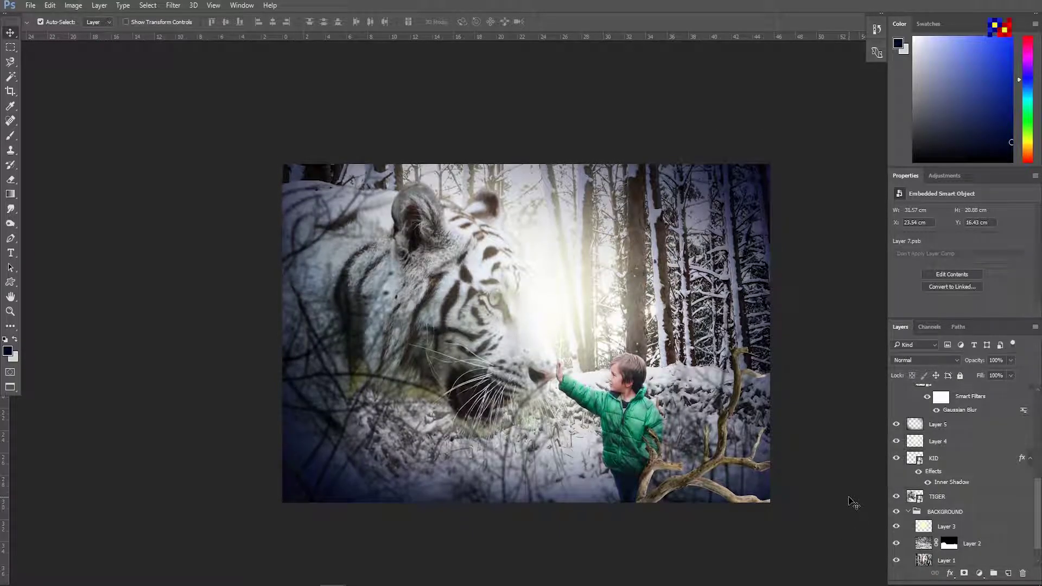
{"action": "scroll", "coordinate": [846, 526], "scroll_direction": "down", "scroll_amount": 1}
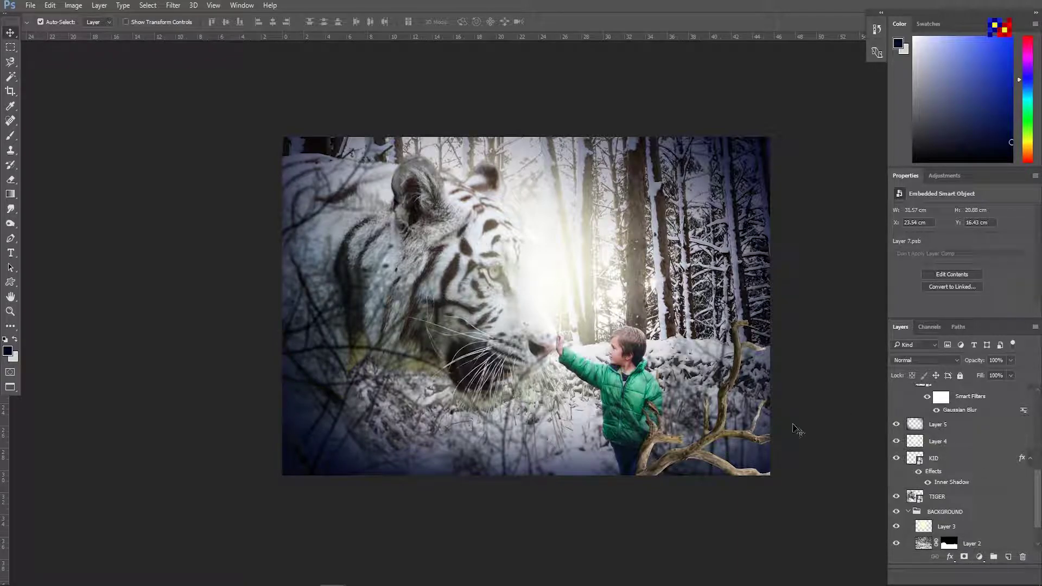
{"action": "left_click", "coordinate": [618, 415]}
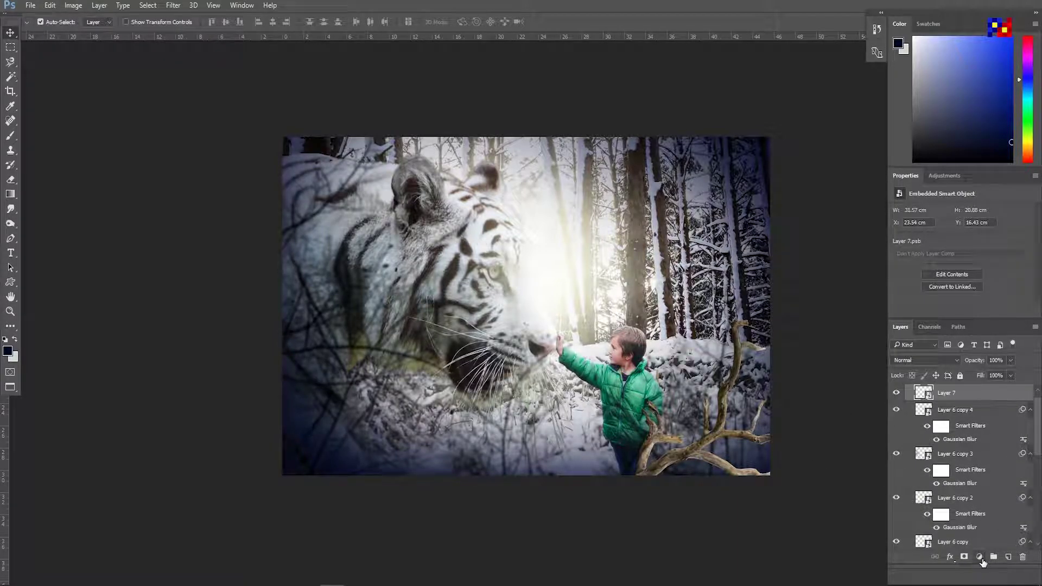
{"action": "left_click", "coordinate": [980, 557]}
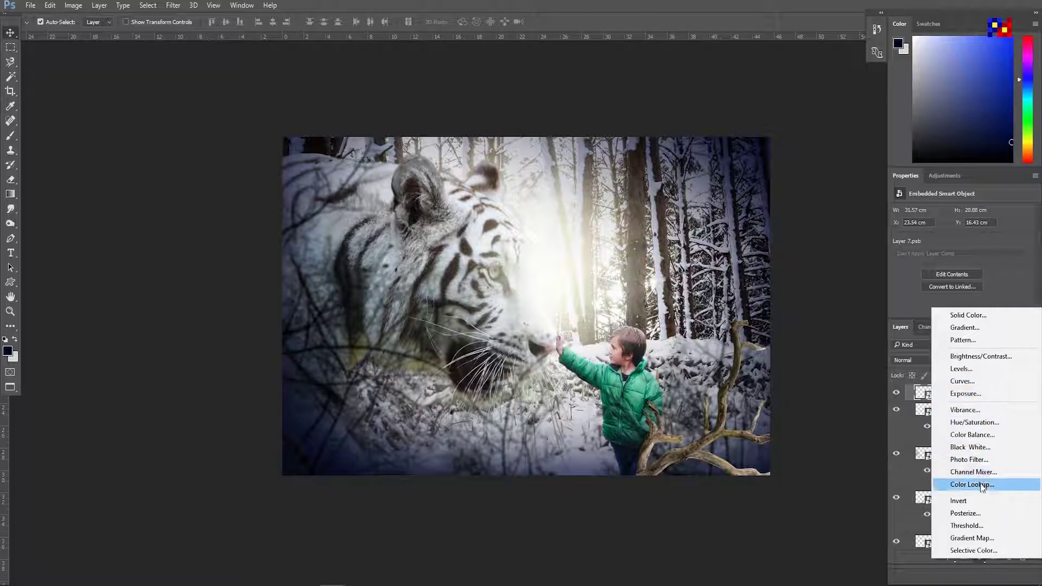
{"action": "left_click", "coordinate": [975, 459]}
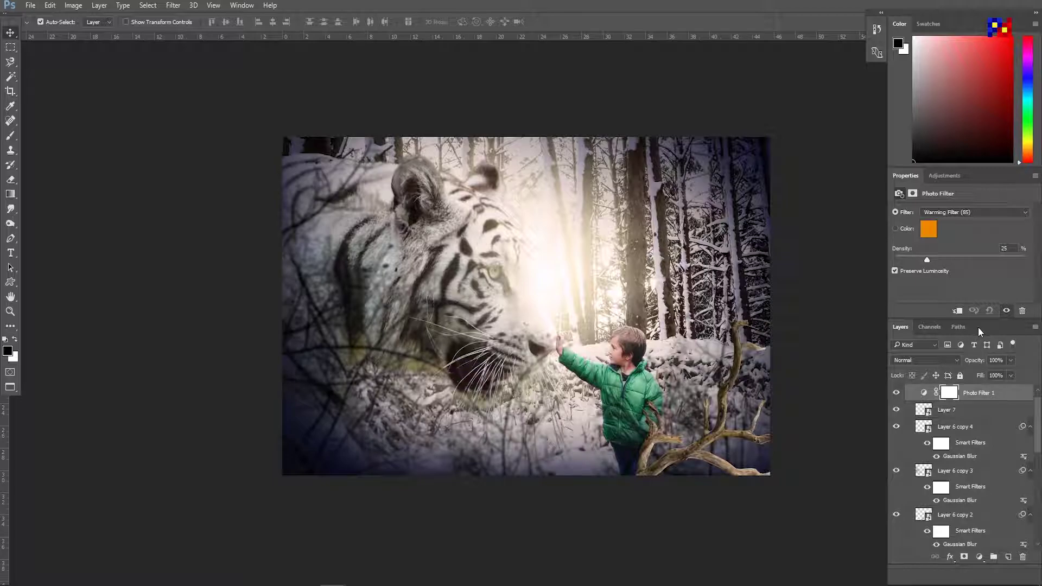
Try a dark blue filter colour, then cancel to keep orange at 25% density.
{"action": "left_click", "coordinate": [925, 233]}
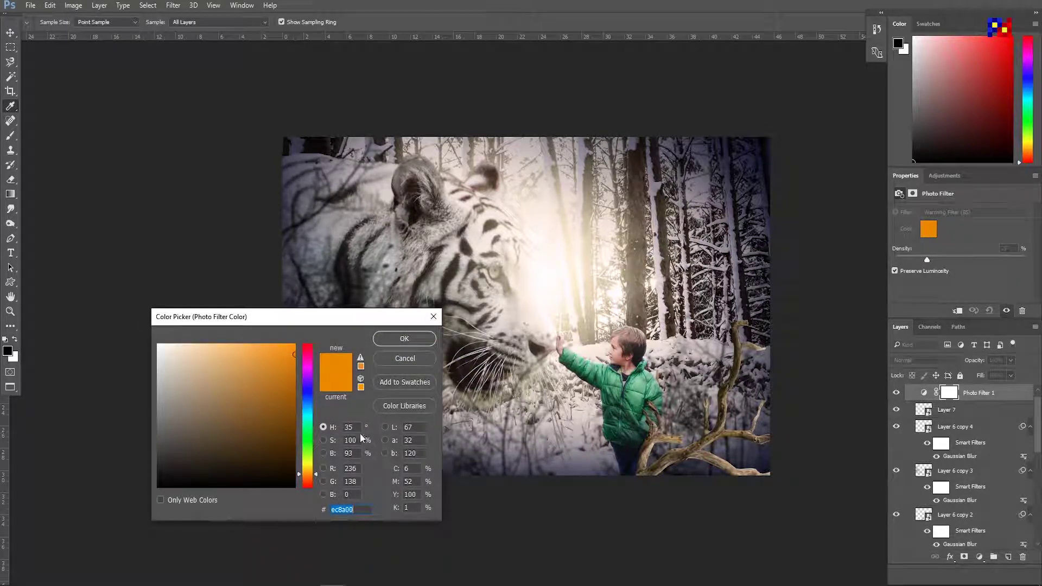
{"action": "left_click", "coordinate": [307, 408]}
{"action": "mouse_move", "coordinate": [275, 448]}
{"action": "left_mouse_down"}
{"action": "mouse_move", "coordinate": [304, 452]}
{"action": "mouse_move", "coordinate": [294, 446]}
{"action": "left_mouse_up"}
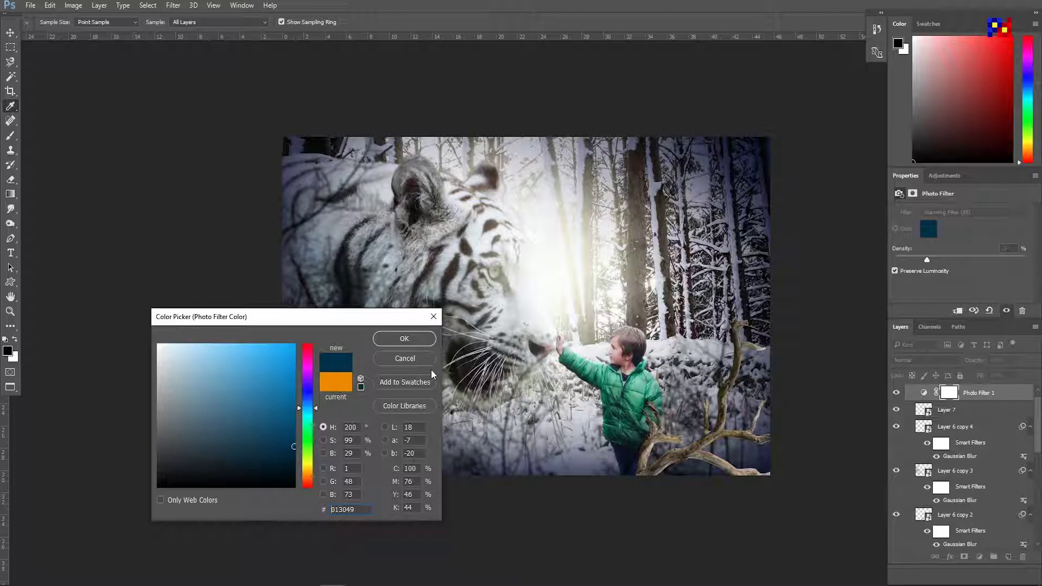
{"action": "left_click", "coordinate": [405, 358]}
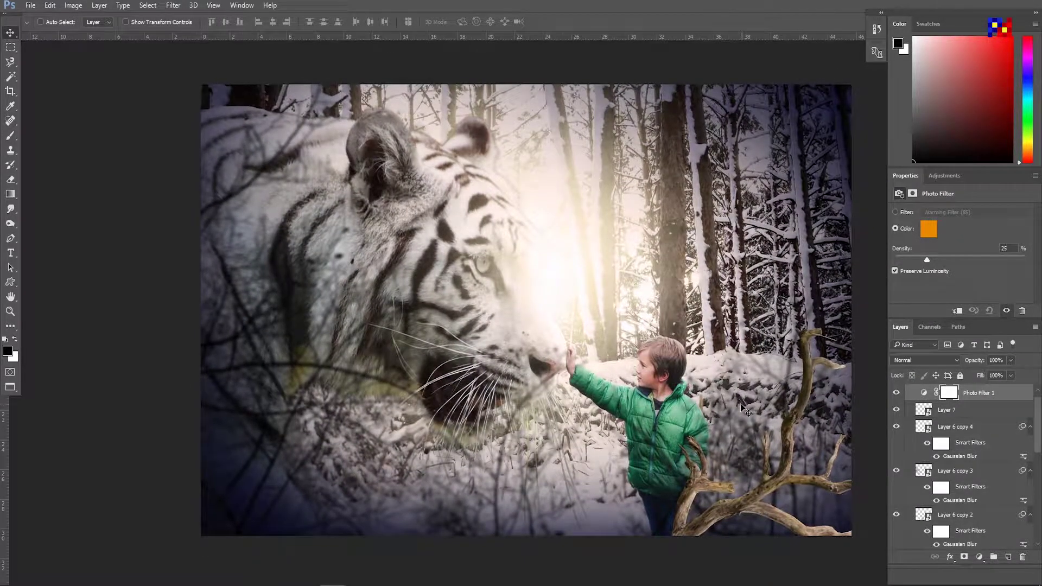
{"action": "key", "text": "ctrl+minus"}
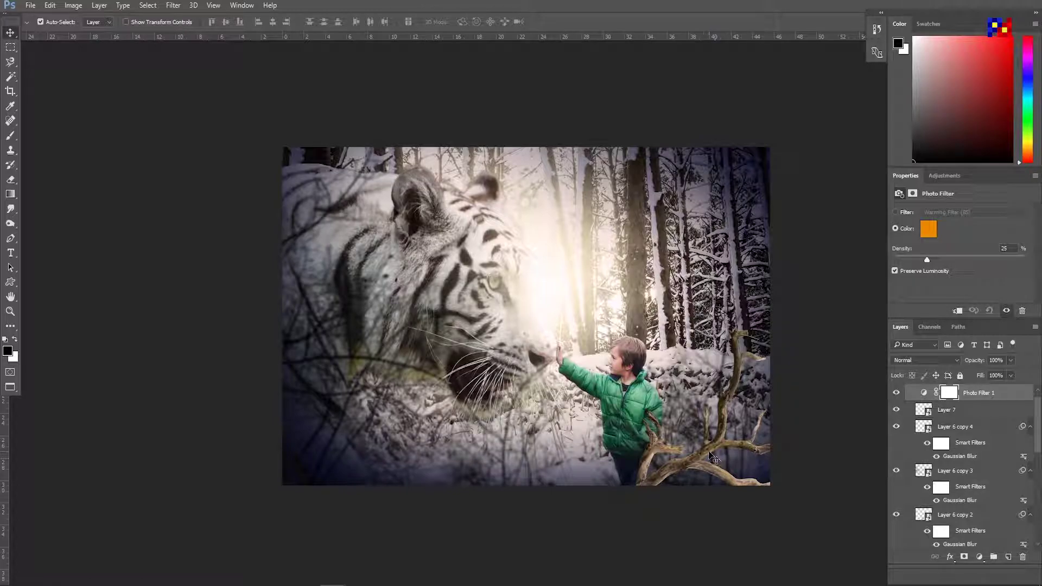
Apply a Gaussian Blur smart filter to Layer 7, the foreground branches.
{"action": "left_click", "coordinate": [715, 461]}
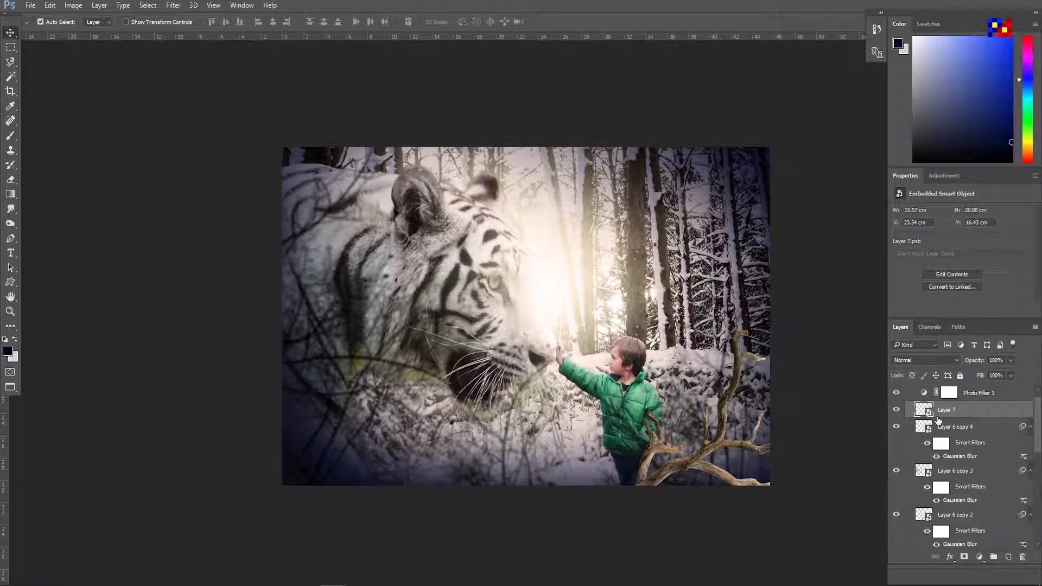
{"action": "left_click", "coordinate": [173, 5]}
{"action": "mouse_move", "coordinate": [177, 129]}
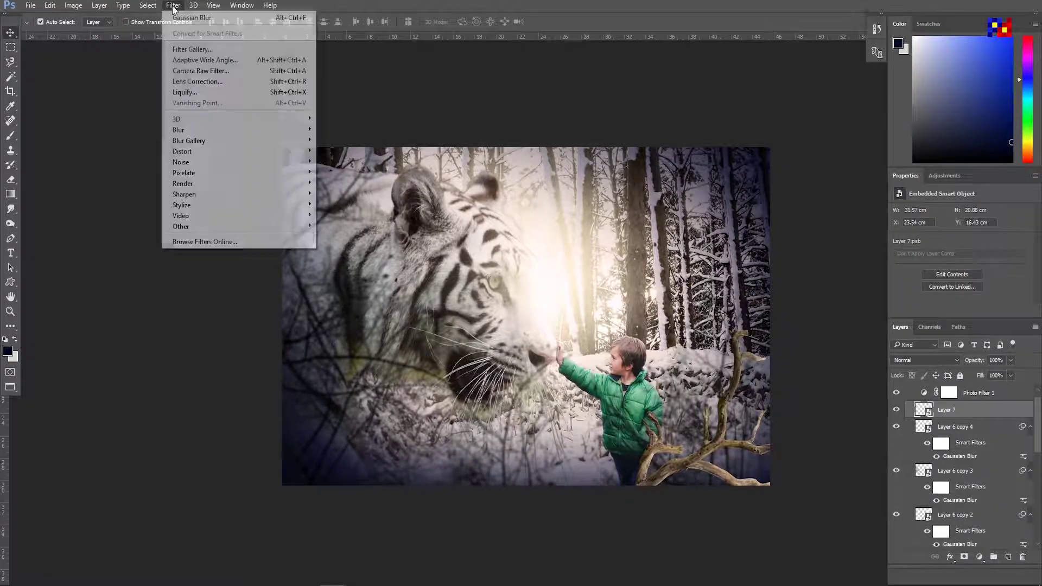
{"action": "left_click", "coordinate": [347, 173]}
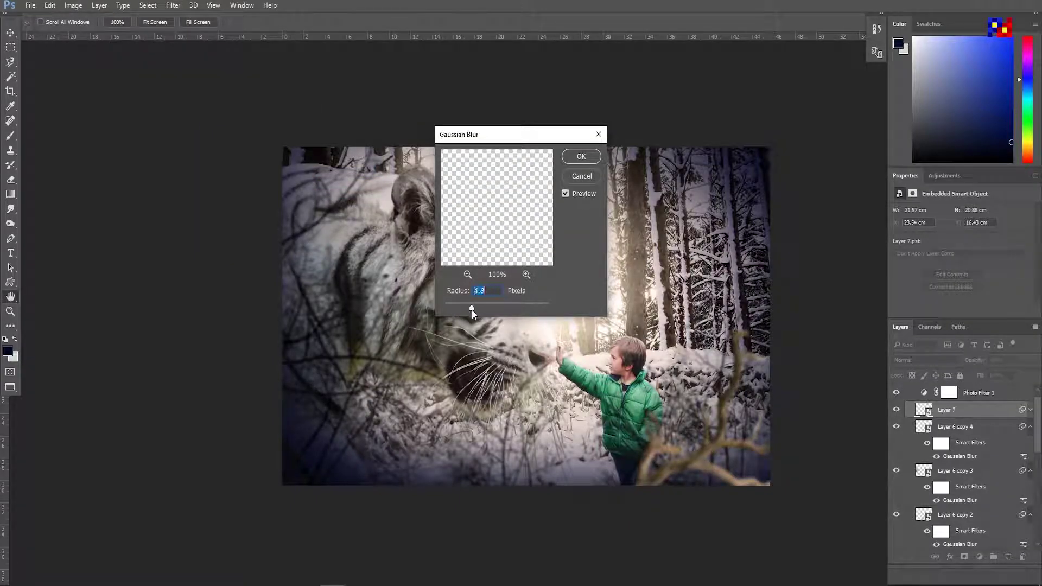
{"action": "left_click", "coordinate": [588, 160]}
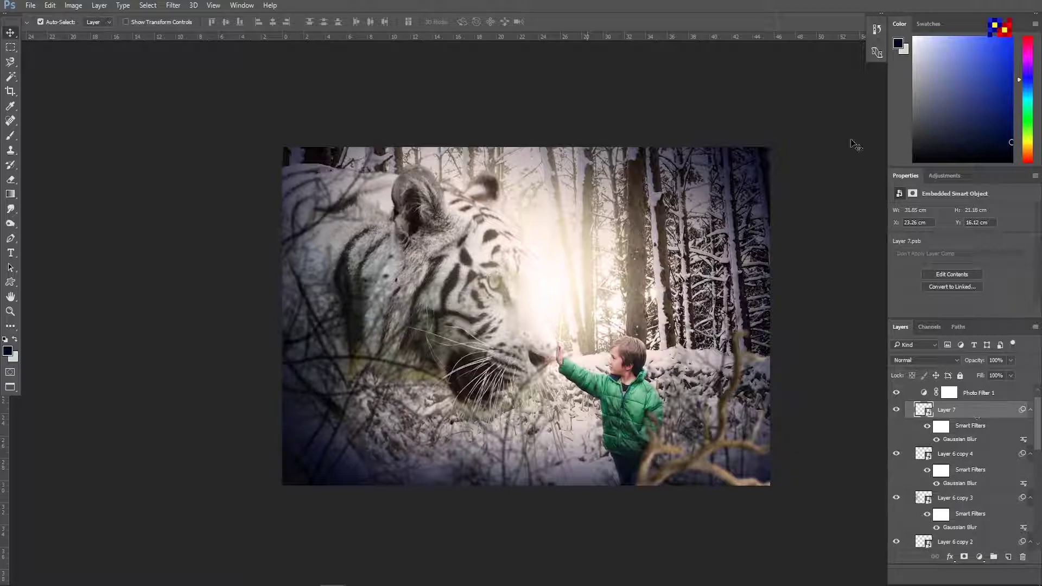
{"action": "left_click", "coordinate": [50, 6]}
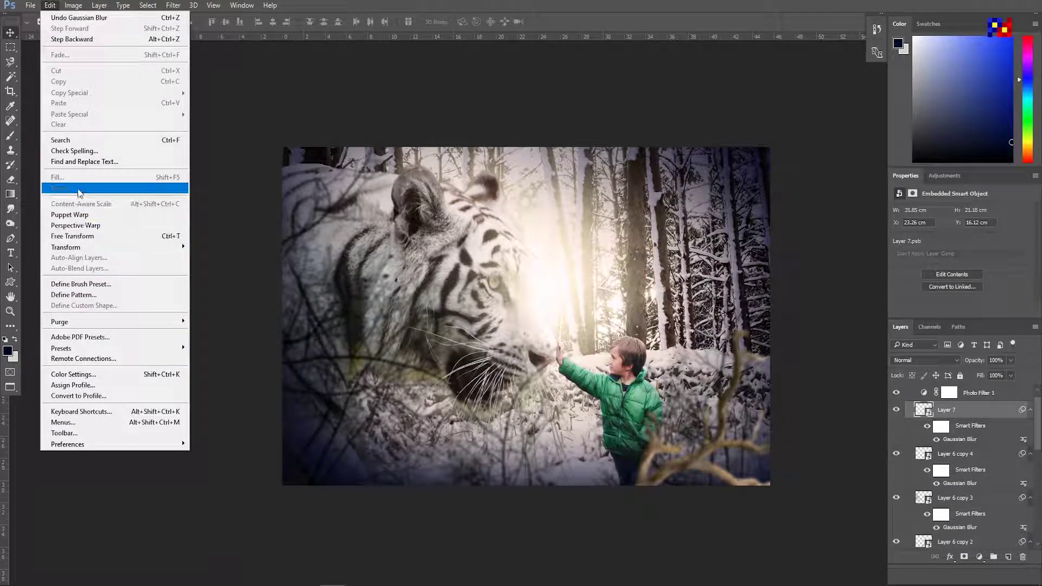
{"action": "key", "text": "Escape"}
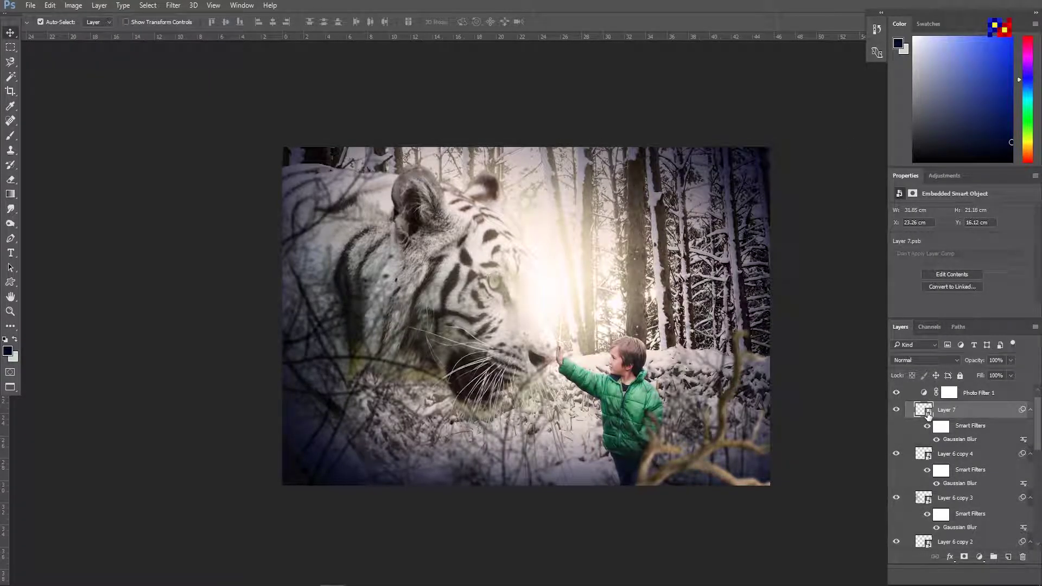
Inside the Layer 7 smart object, add a clipped 50% gray layer in Overlay mode.
{"action": "double_click", "coordinate": [927, 411]}
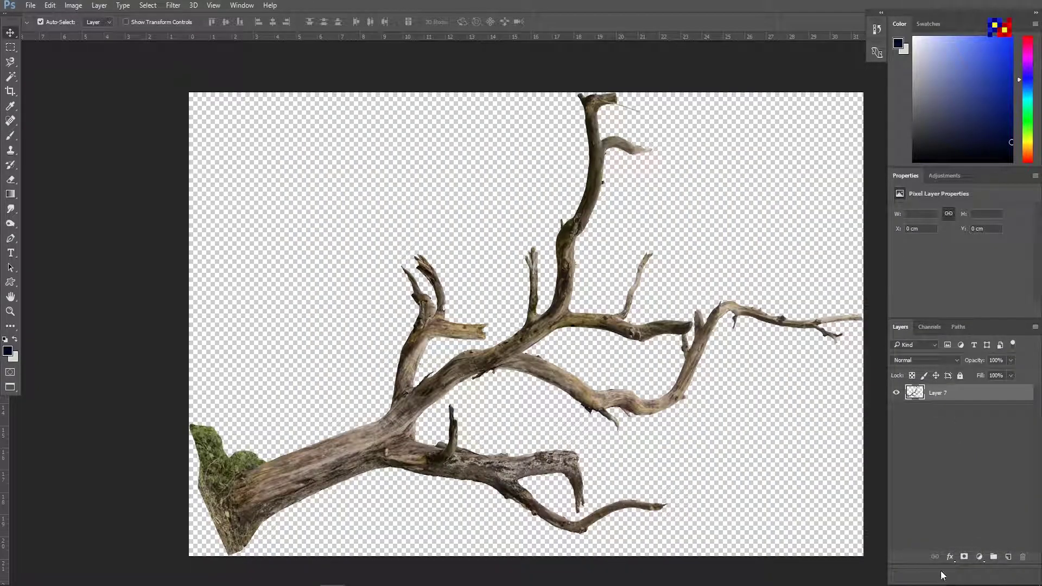
{"action": "left_click", "coordinate": [1008, 557]}
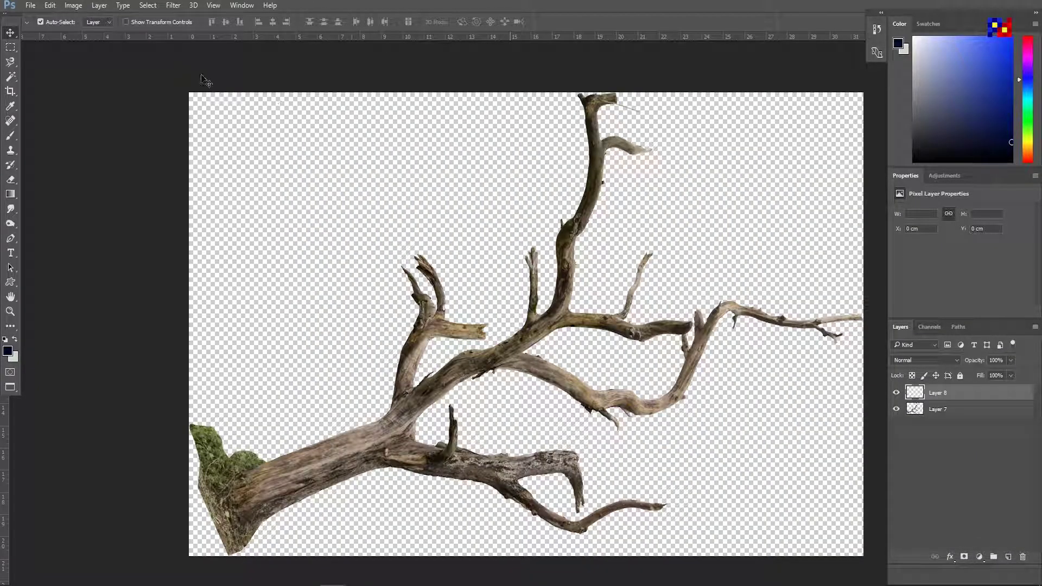
{"action": "left_click", "coordinate": [50, 5]}
{"action": "left_click", "coordinate": [60, 178]}
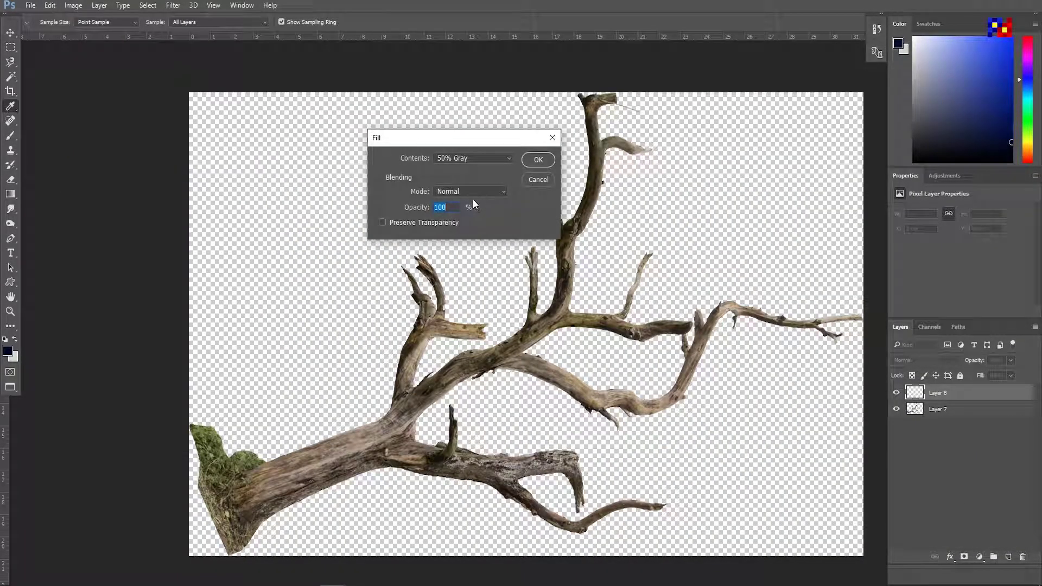
{"action": "left_click", "coordinate": [541, 160]}
{"action": "right_click", "coordinate": [975, 392]}
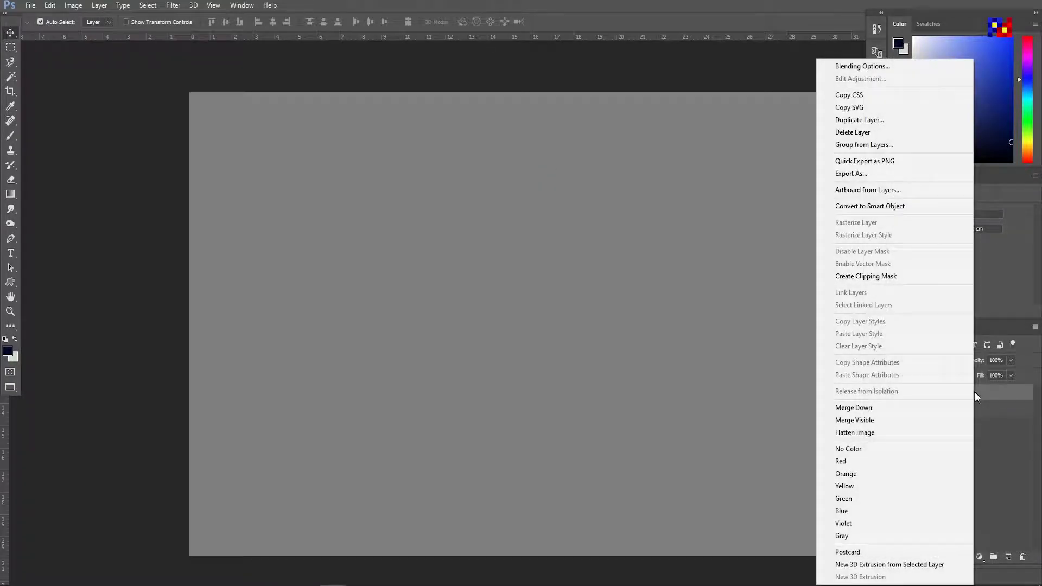
{"action": "left_click", "coordinate": [966, 275]}
{"action": "left_click", "coordinate": [947, 360]}
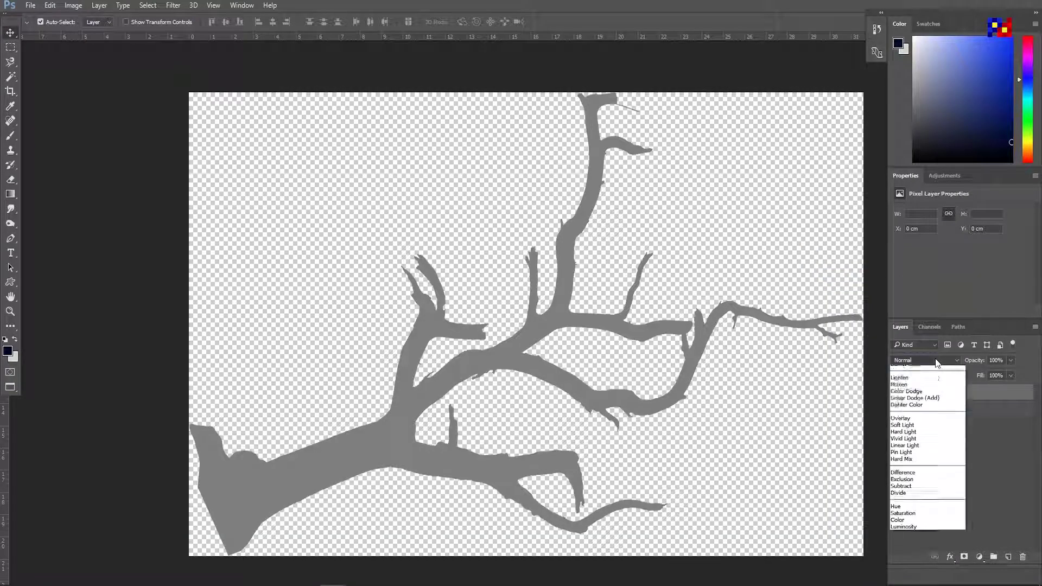
{"action": "left_click", "coordinate": [914, 472]}
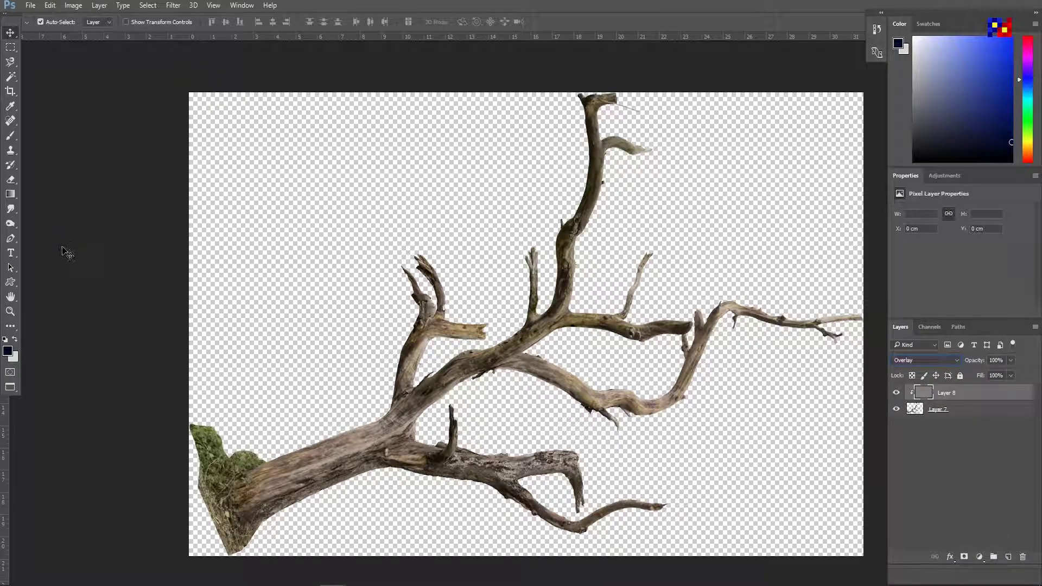
Burn the trunk, fork and curved branches darker, then save and close the smart object.
{"action": "left_click", "coordinate": [10, 211]}
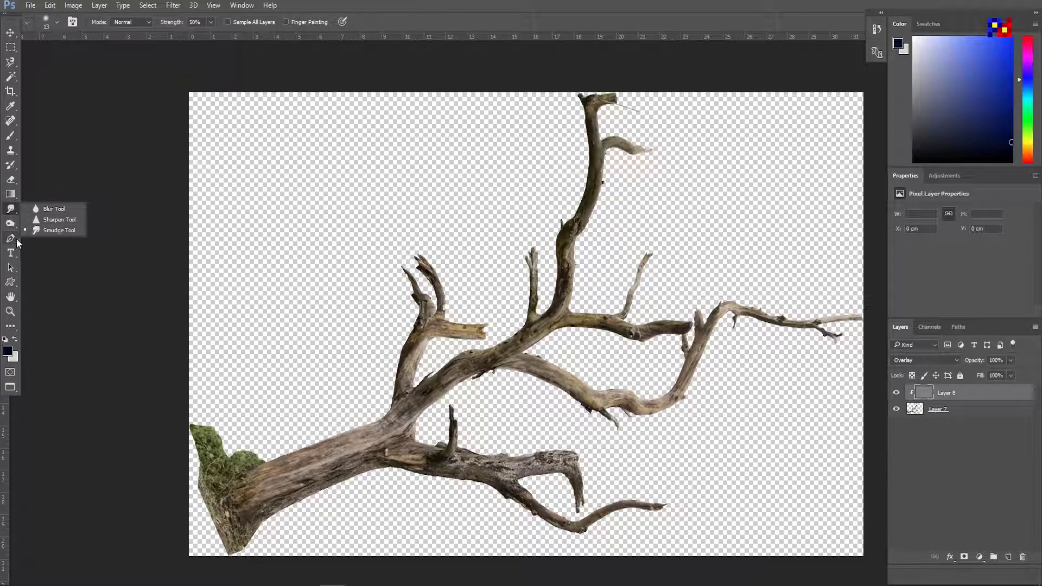
{"action": "left_click", "coordinate": [11, 223]}
{"action": "left_click", "coordinate": [55, 234]}
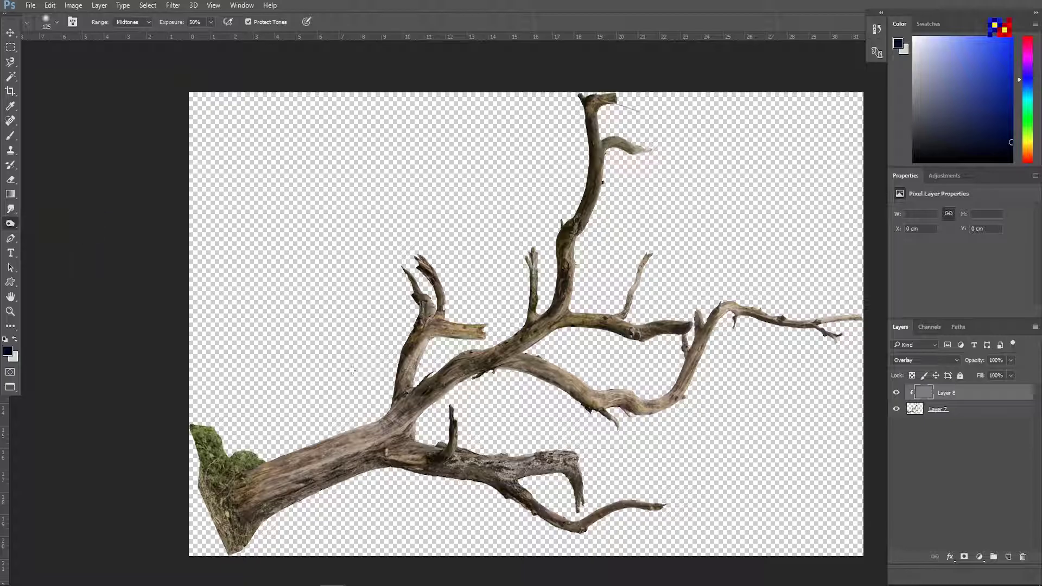
{"action": "mouse_move", "coordinate": [428, 434]}
{"action": "left_mouse_down"}
{"action": "mouse_move", "coordinate": [244, 499]}
{"action": "mouse_move", "coordinate": [418, 451]}
{"action": "left_mouse_up"}
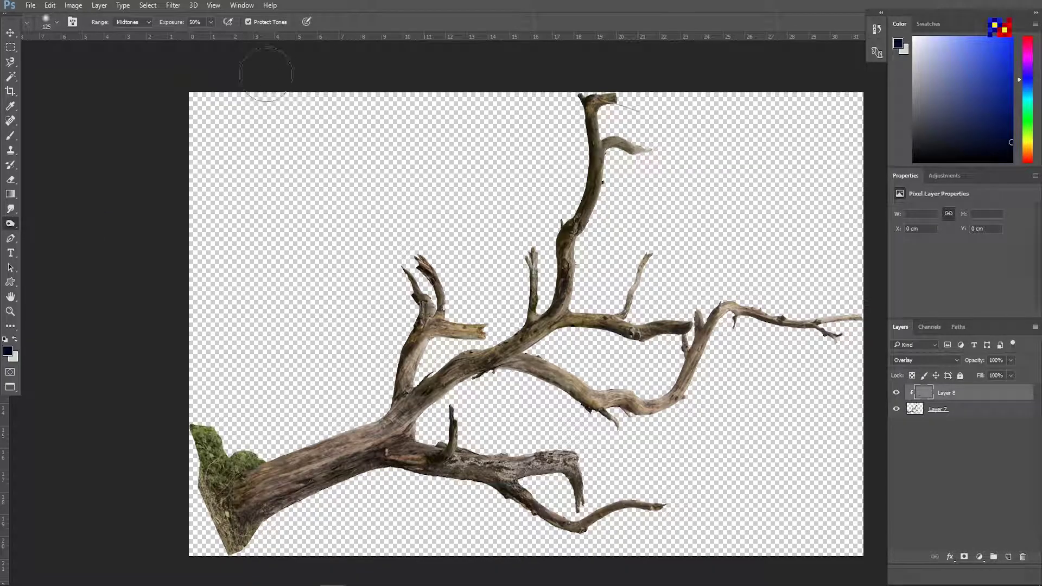
{"action": "key", "text": "bracketleft"}
{"action": "key", "text": "bracketleft"}
{"action": "key", "text": "bracketleft"}
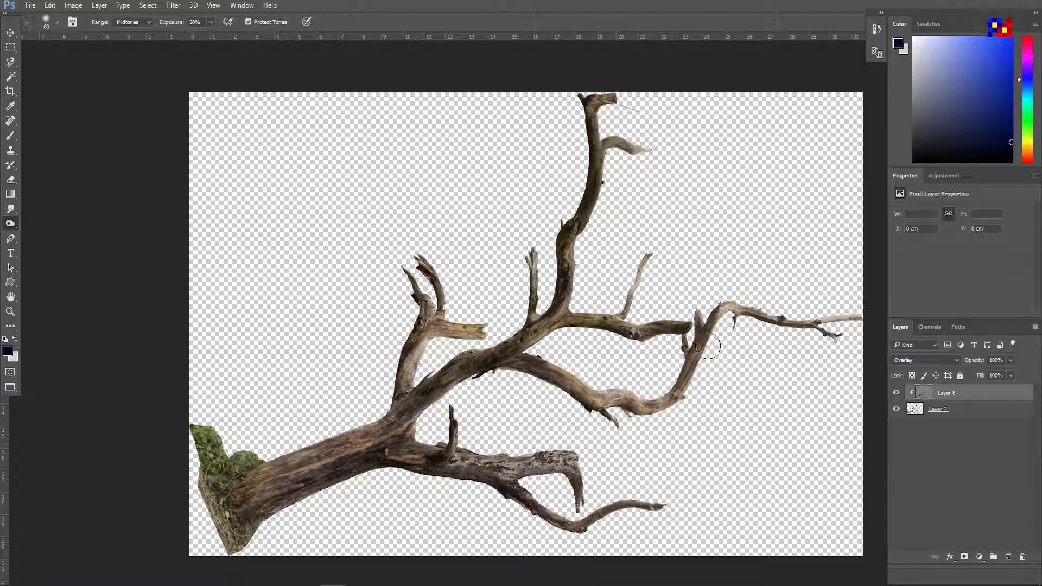
{"action": "key", "text": "bracketleft"}
{"action": "mouse_move", "coordinate": [659, 400]}
{"action": "left_mouse_down"}
{"action": "mouse_move", "coordinate": [466, 375]}
{"action": "mouse_move", "coordinate": [402, 417]}
{"action": "mouse_move", "coordinate": [575, 228]}
{"action": "mouse_move", "coordinate": [262, 492]}
{"action": "mouse_move", "coordinate": [488, 461]}
{"action": "left_mouse_up"}
{"action": "left_click_drag", "start_coordinate": [733, 320], "coordinate": [516, 400]}
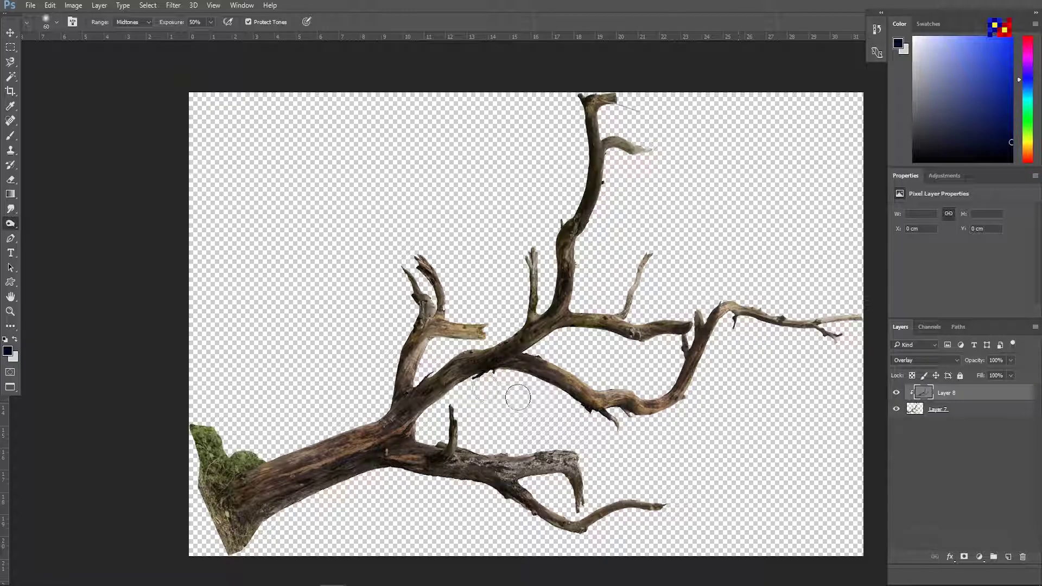
{"action": "key", "text": "ctrl+s"}
{"action": "key", "text": "ctrl+w"}
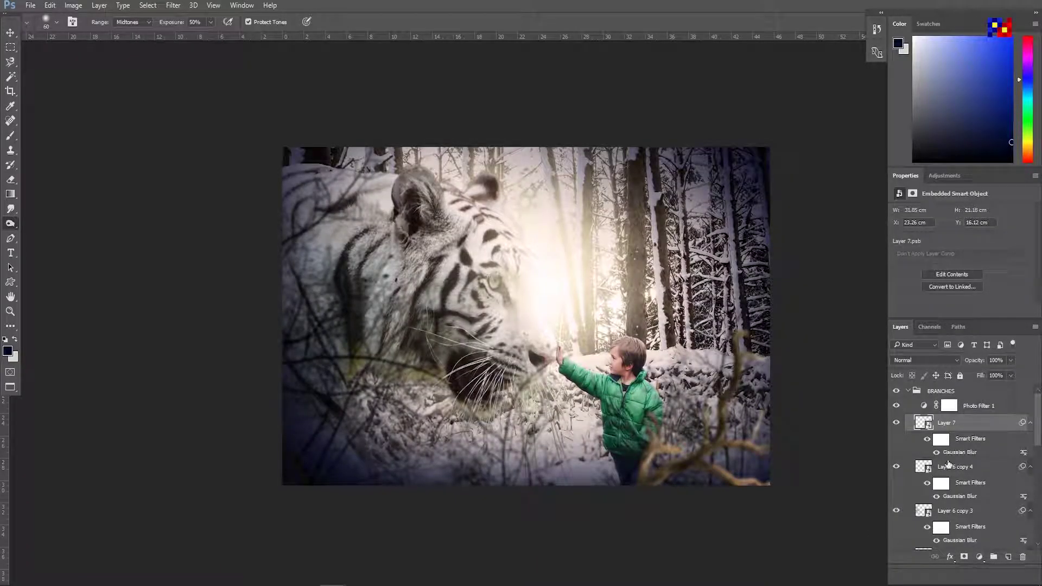
Add a white Screen inner shadow to Layer 7 at 44% opacity and 128° angle.
{"action": "left_click", "coordinate": [950, 557]}
{"action": "left_click", "coordinate": [971, 462]}
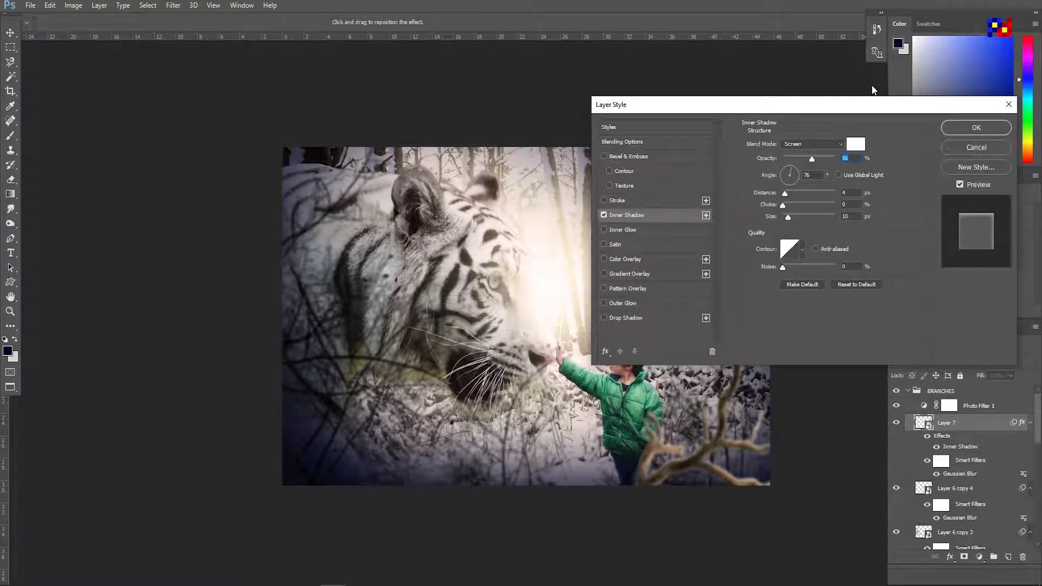
{"action": "left_click_drag", "start_coordinate": [873, 116], "coordinate": [957, 98]}
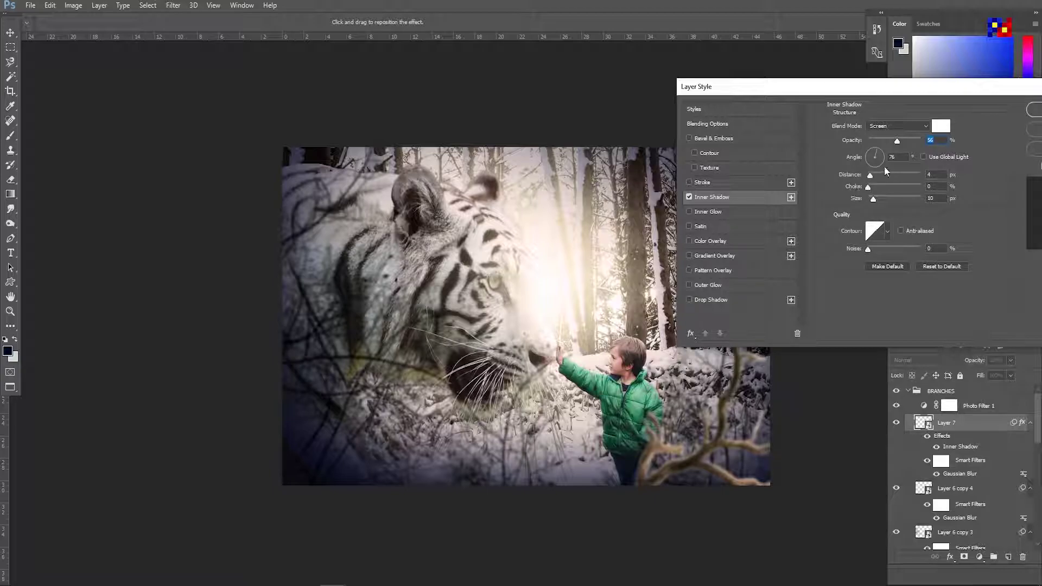
{"action": "left_click_drag", "start_coordinate": [896, 142], "coordinate": [892, 142]}
{"action": "left_click", "coordinate": [872, 154]}
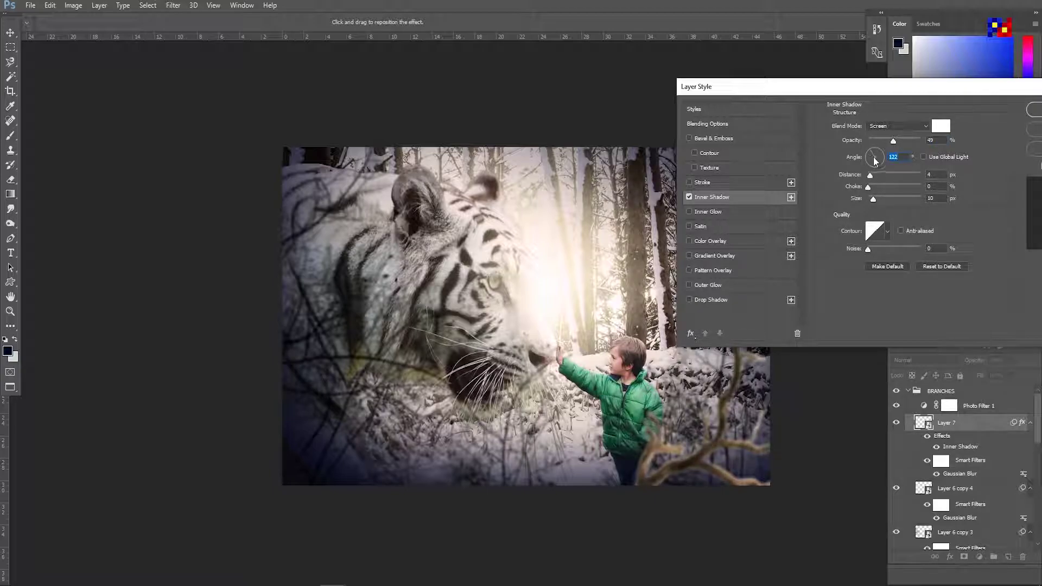
{"action": "left_click_drag", "start_coordinate": [874, 152], "coordinate": [871, 156]}
{"action": "left_click_drag", "start_coordinate": [887, 92], "coordinate": [307, 142]}
{"action": "left_click_drag", "start_coordinate": [313, 191], "coordinate": [292, 203]}
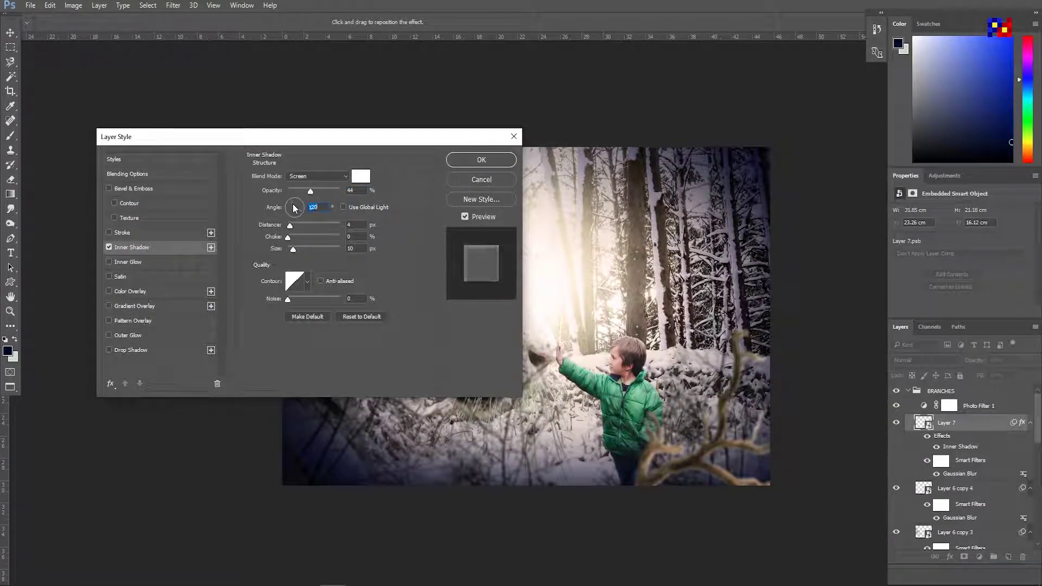
{"action": "left_click", "coordinate": [480, 160]}
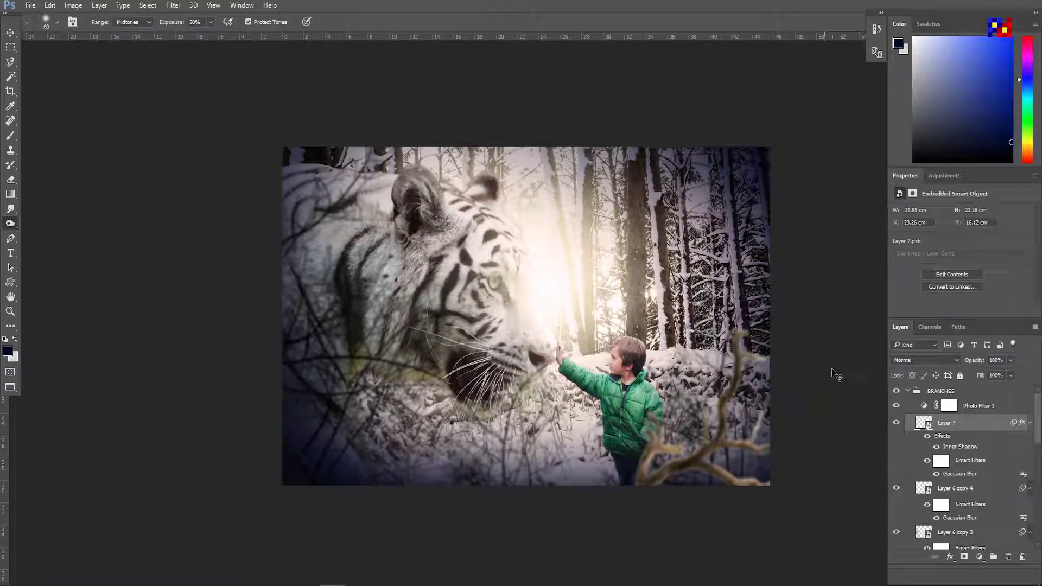
Place a copy of the branches at lower left, rotated about -48°.
{"action": "key", "text": "f"}
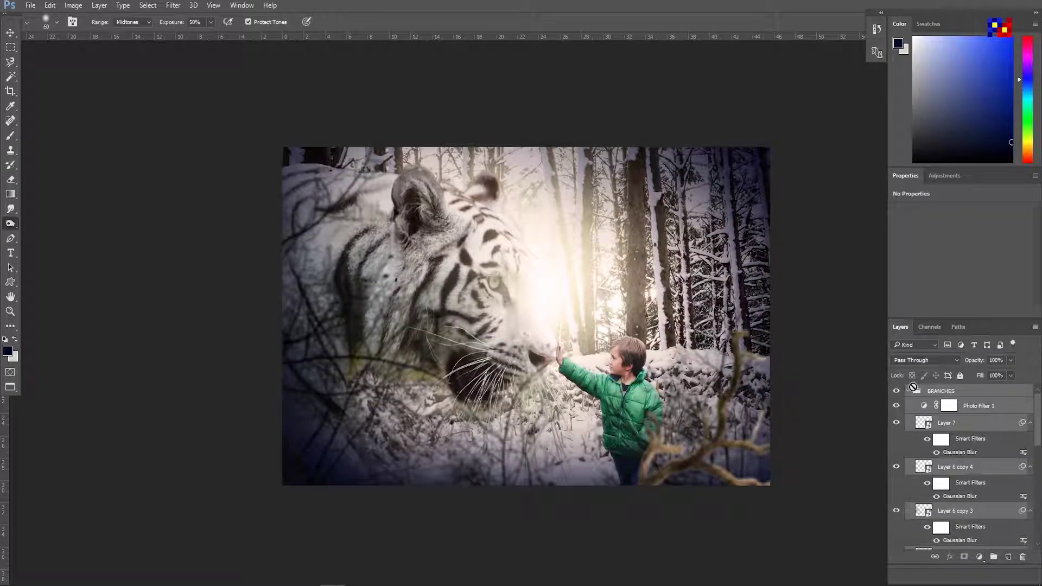
{"action": "key", "text": "ctrl+z"}
{"action": "key", "text": "v"}
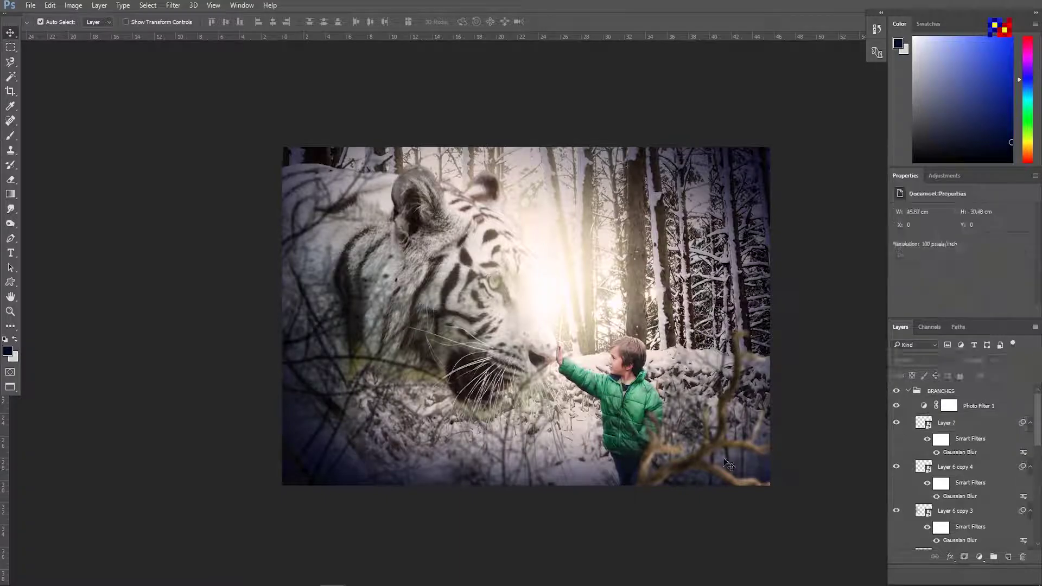
{"action": "left_click_drag", "start_coordinate": [727, 462], "coordinate": [259, 482]}
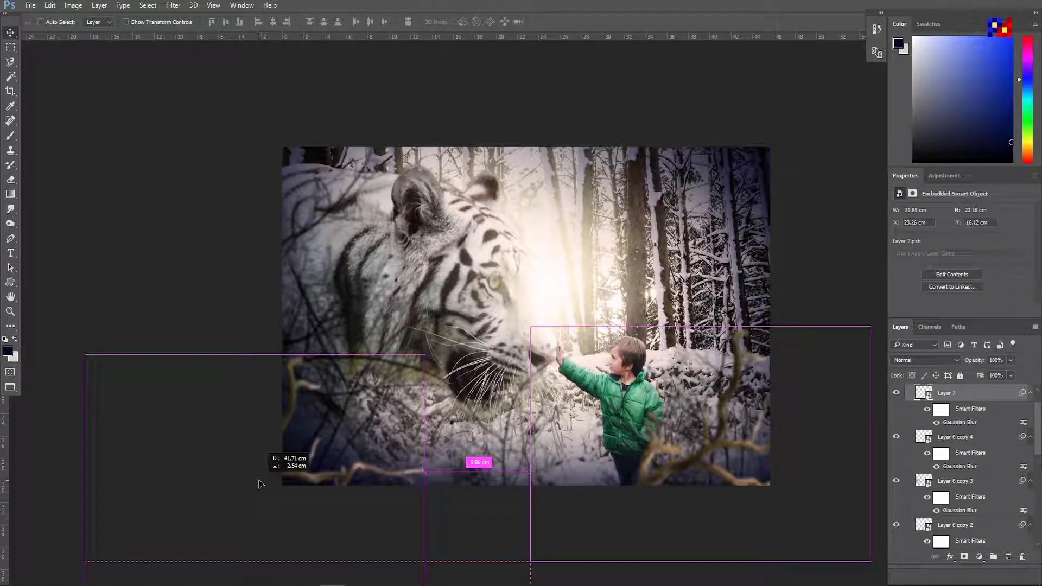
{"action": "key", "text": "ctrl+t"}
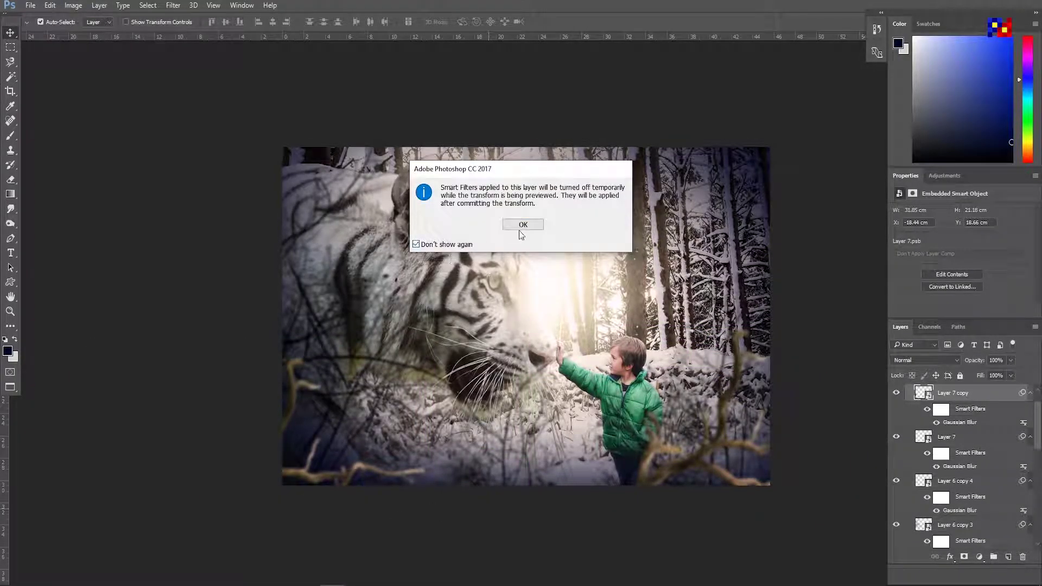
{"action": "left_click", "coordinate": [522, 224]}
{"action": "mouse_move", "coordinate": [304, 412]}
{"action": "left_mouse_down"}
{"action": "mouse_move", "coordinate": [490, 419]}
{"action": "mouse_move", "coordinate": [477, 409]}
{"action": "left_mouse_up"}
{"action": "key", "text": "Return"}
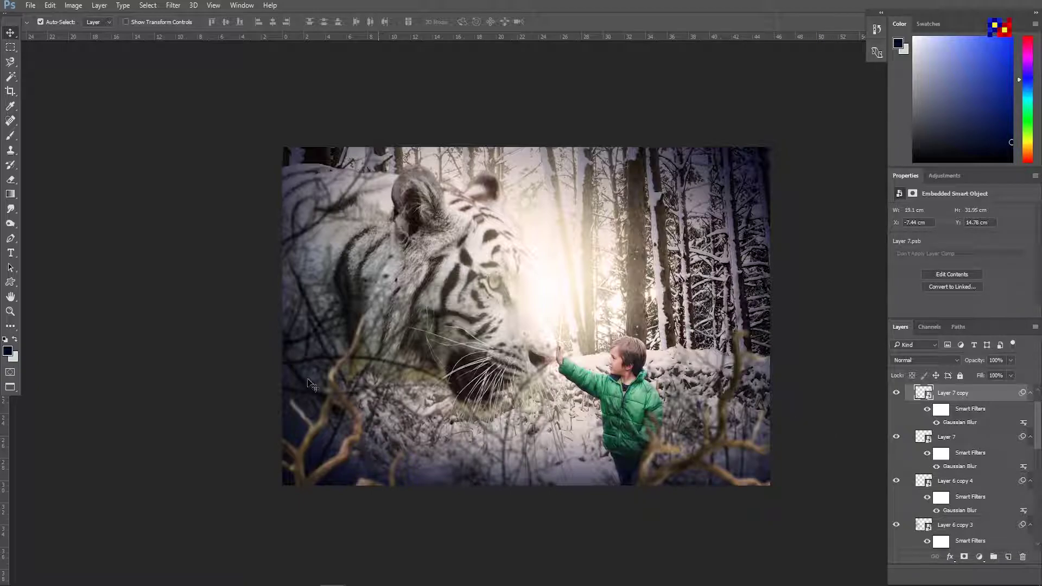
Move the branch copy to the upper right, rotated about -156° and scaled ~88%.
{"action": "mouse_move", "coordinate": [307, 374]}
{"action": "left_mouse_down"}
{"action": "mouse_move", "coordinate": [798, 336]}
{"action": "mouse_move", "coordinate": [775, 222]}
{"action": "left_mouse_up"}
{"action": "key", "text": "ctrl+t"}
{"action": "key", "text": "Return"}
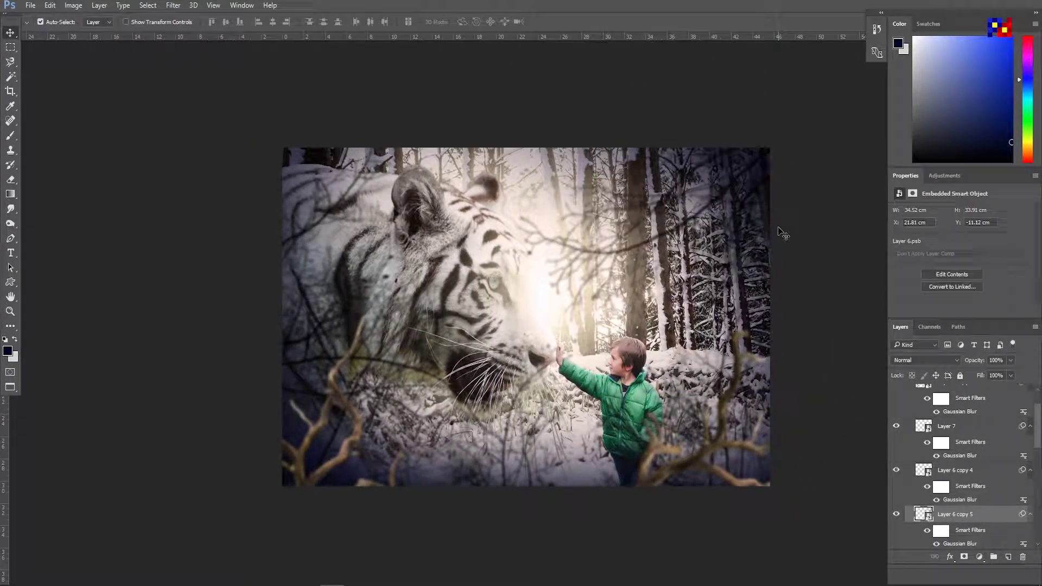
{"action": "left_click_drag", "start_coordinate": [714, 210], "coordinate": [741, 177]}
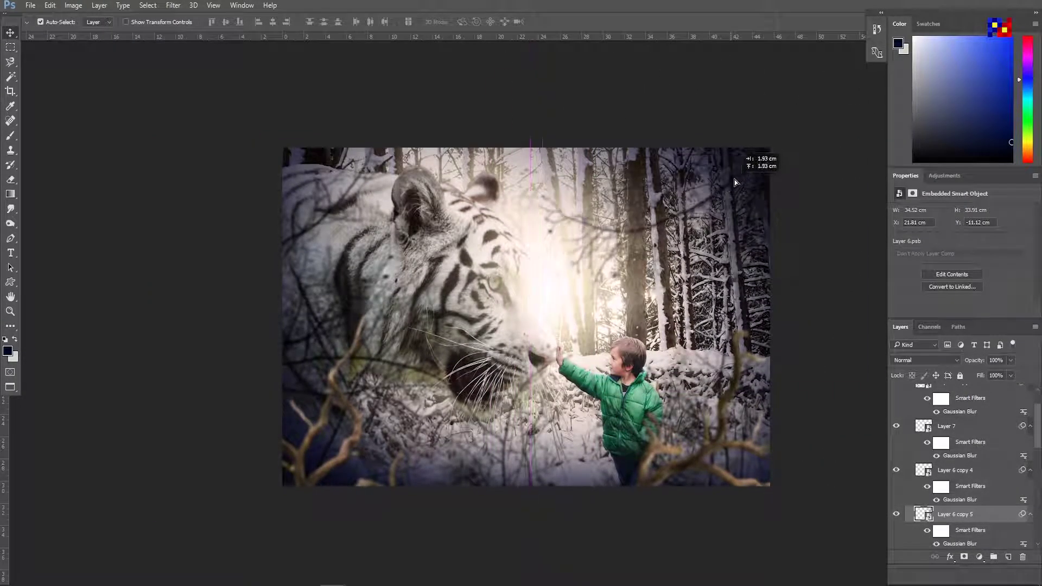
{"action": "left_click", "coordinate": [825, 272]}
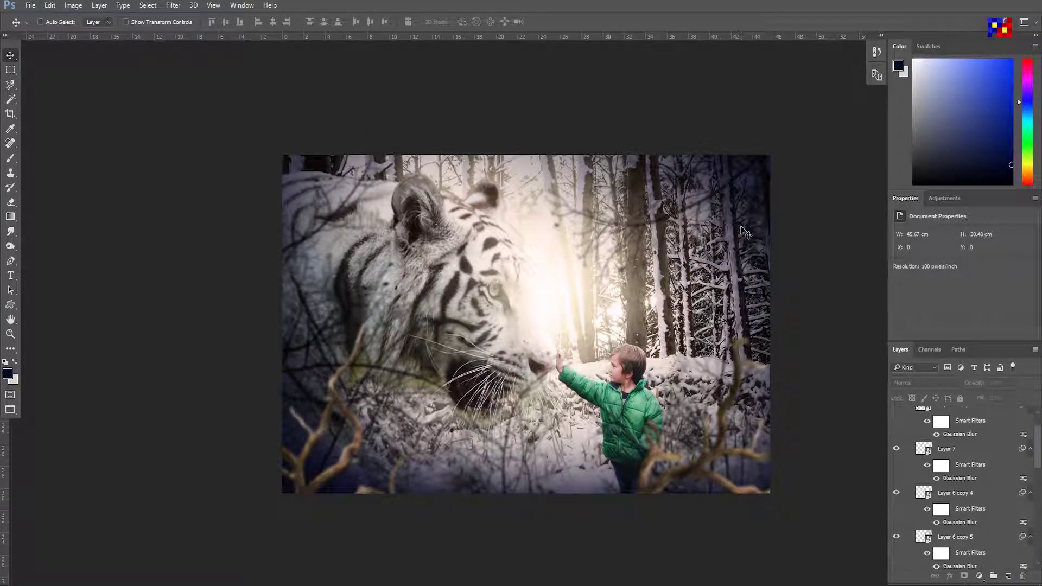
Zoom the composite to fill the workspace and preview it in full screen.
{"action": "key", "text": "ctrl+minus"}
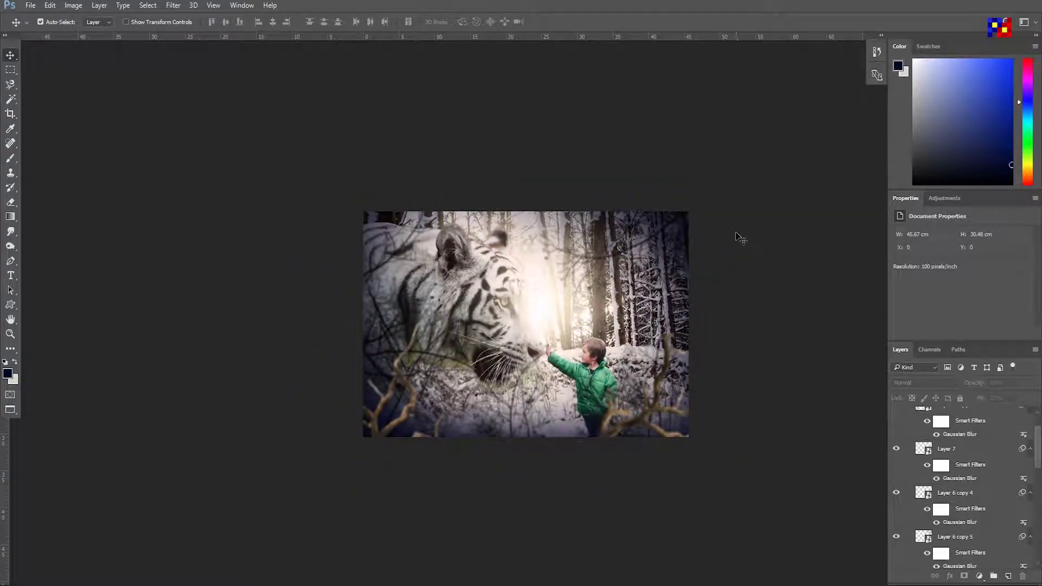
{"action": "key", "text": "ctrl+plus"}
{"action": "key", "text": "ctrl+plus"}
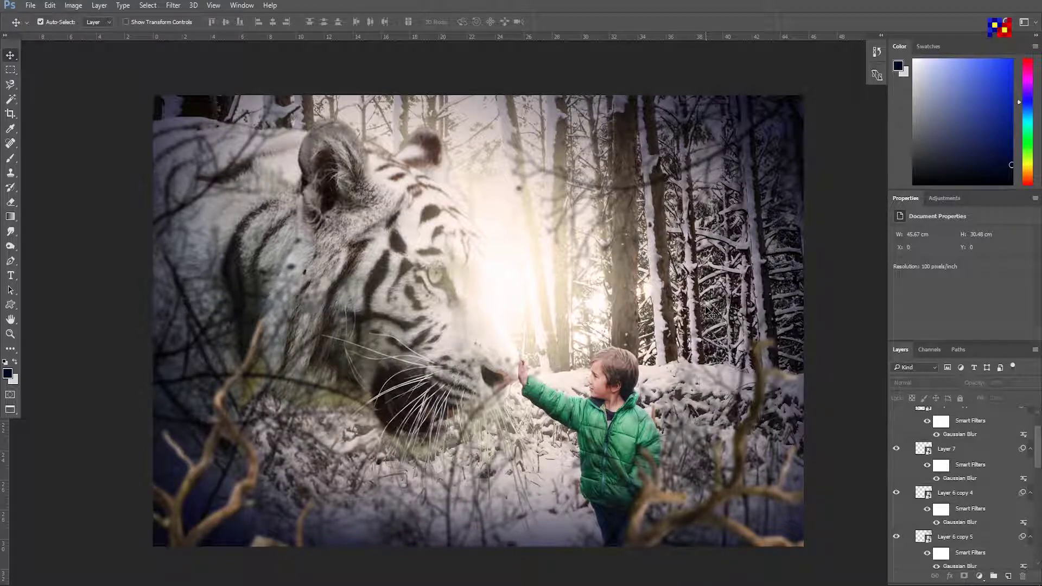
{"action": "key", "text": "ctrl"}
{"action": "key", "text": "f"}
{"action": "key", "text": "f"}
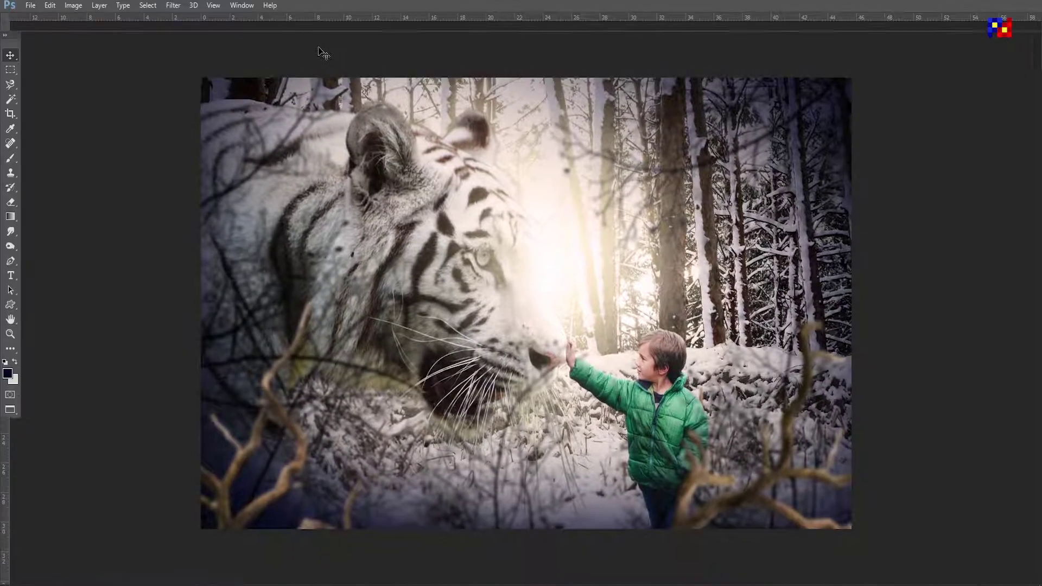
{"action": "left_click", "coordinate": [242, 5]}
{"action": "left_click", "coordinate": [280, 446]}
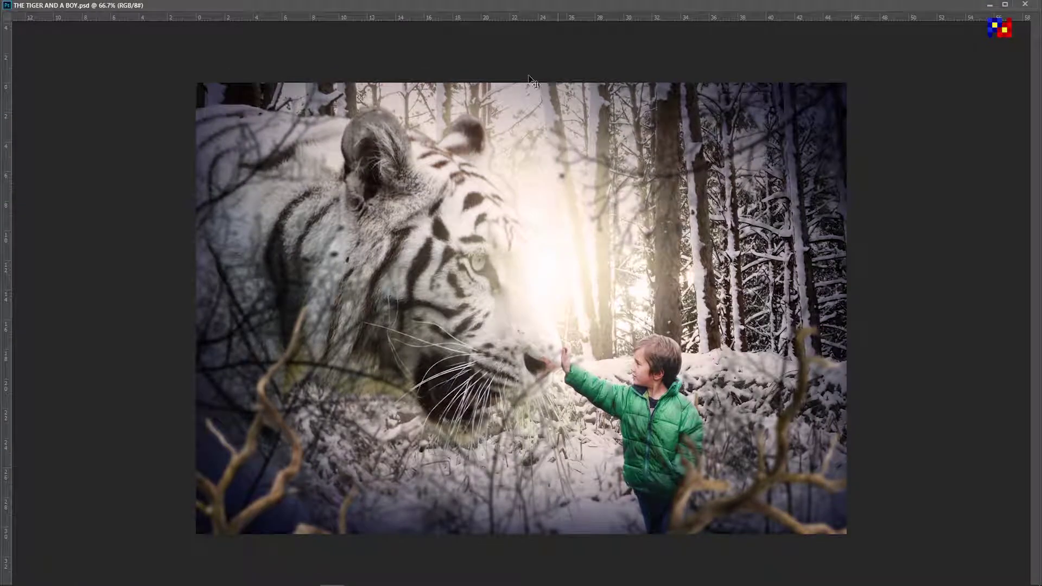
{"action": "left_click", "coordinate": [1004, 5]}
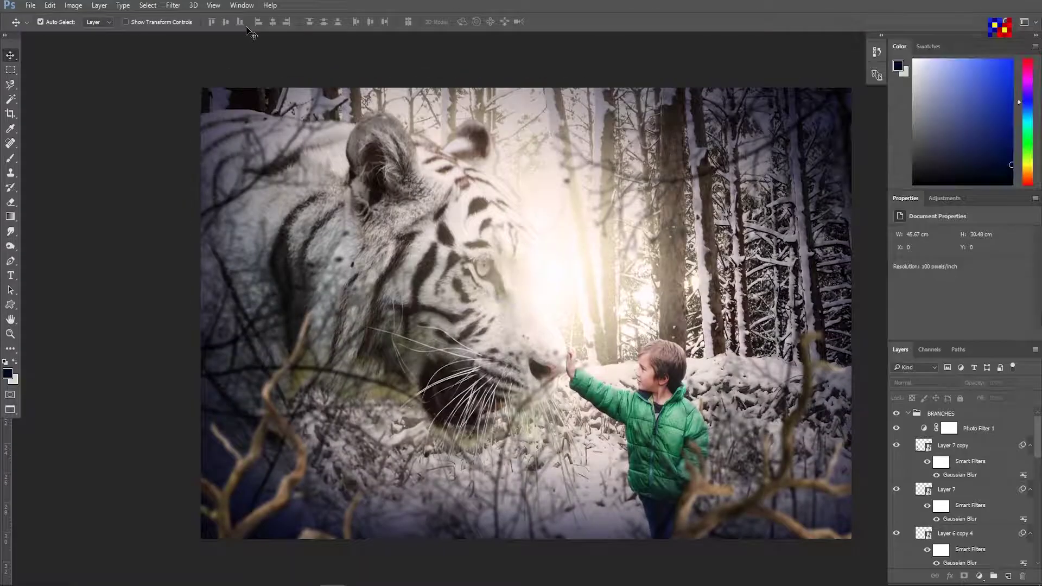
Toggle full-screen and standard views, maximize the document window, and add a horizontal guide.
{"action": "key", "text": "f"}
{"action": "key", "text": "f"}
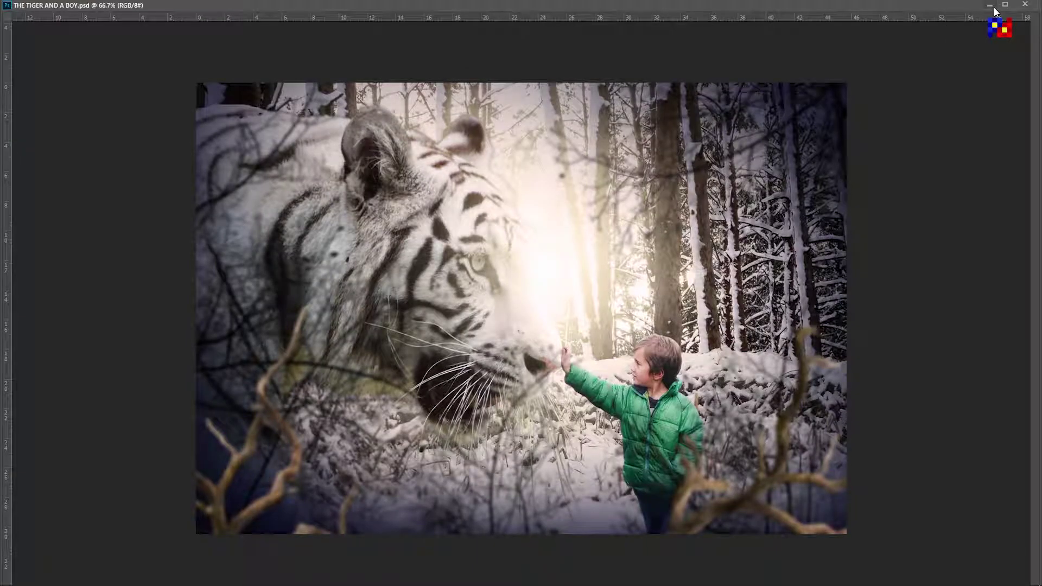
{"action": "left_click", "coordinate": [1006, 4]}
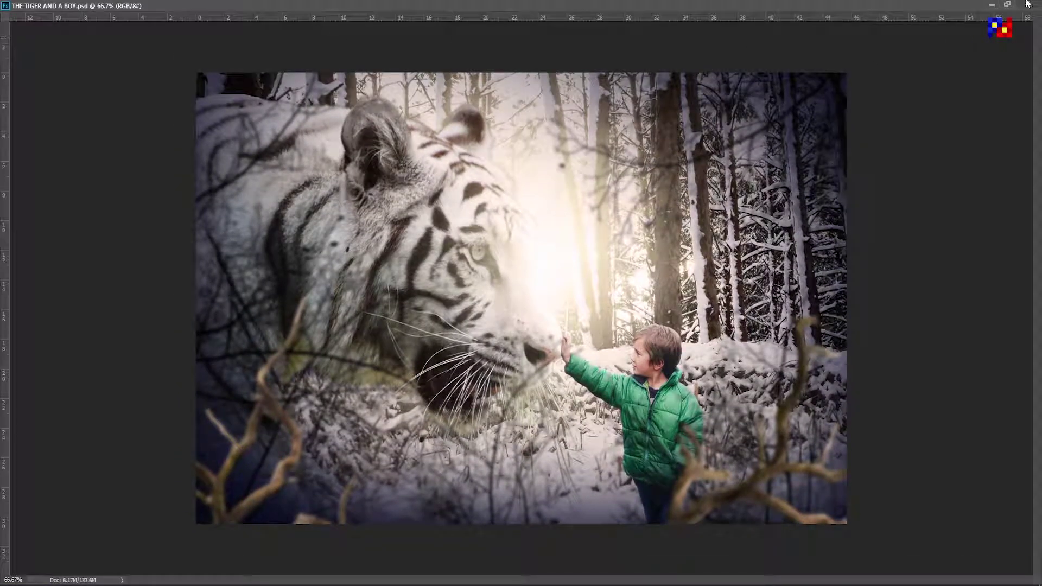
{"action": "left_click", "coordinate": [1007, 5]}
{"action": "left_click", "coordinate": [1004, 4]}
{"action": "key", "text": "f"}
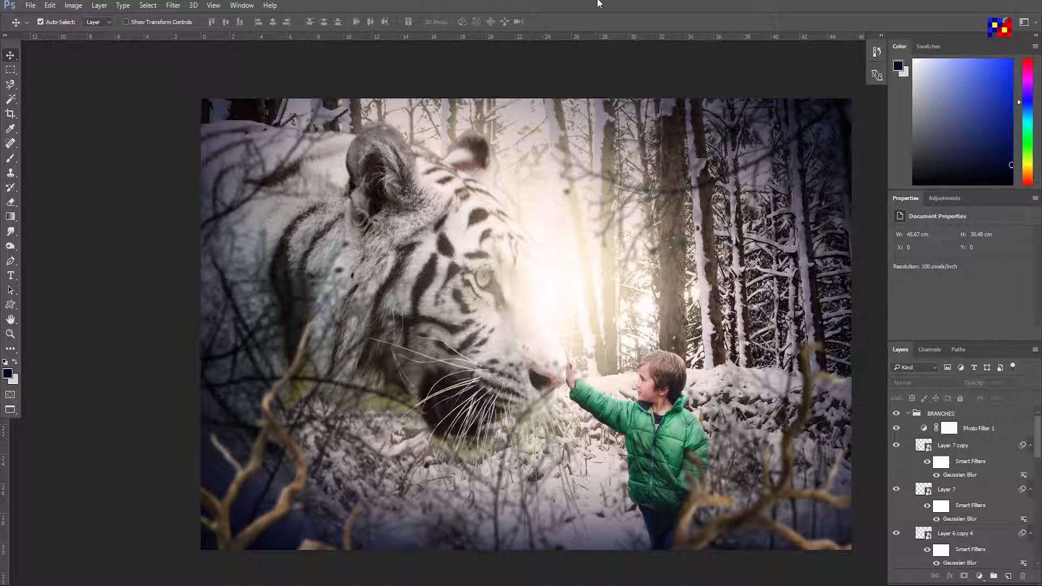
{"action": "key", "text": "f"}
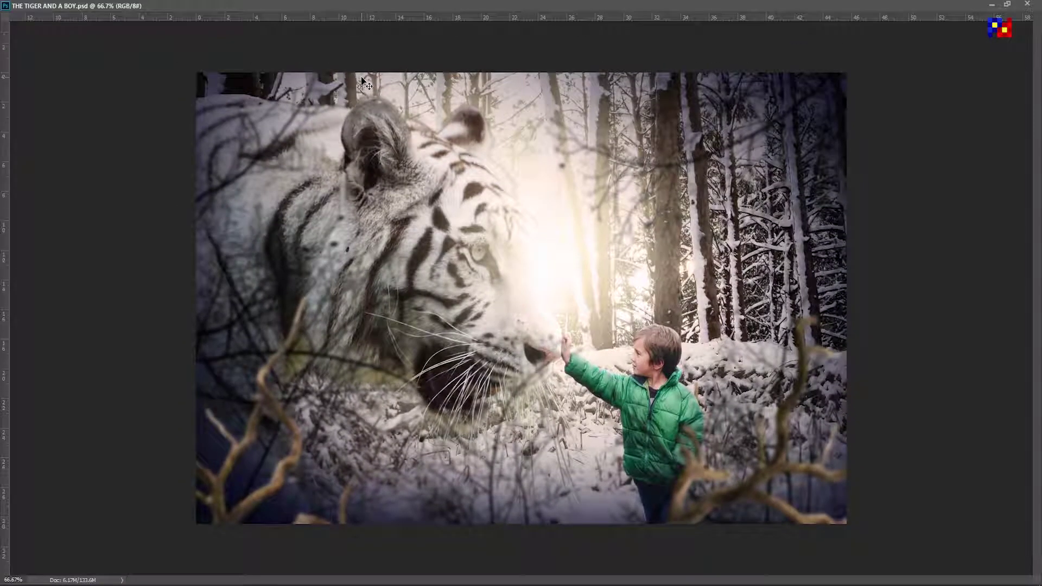
{"action": "key", "text": "f"}
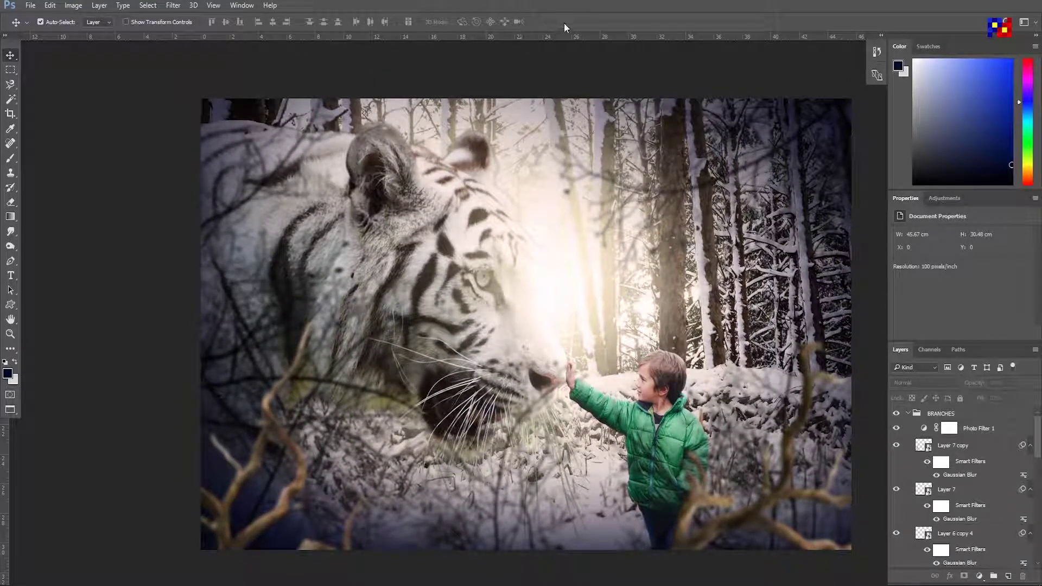
{"action": "left_click_drag", "start_coordinate": [580, 36], "coordinate": [599, 71]}
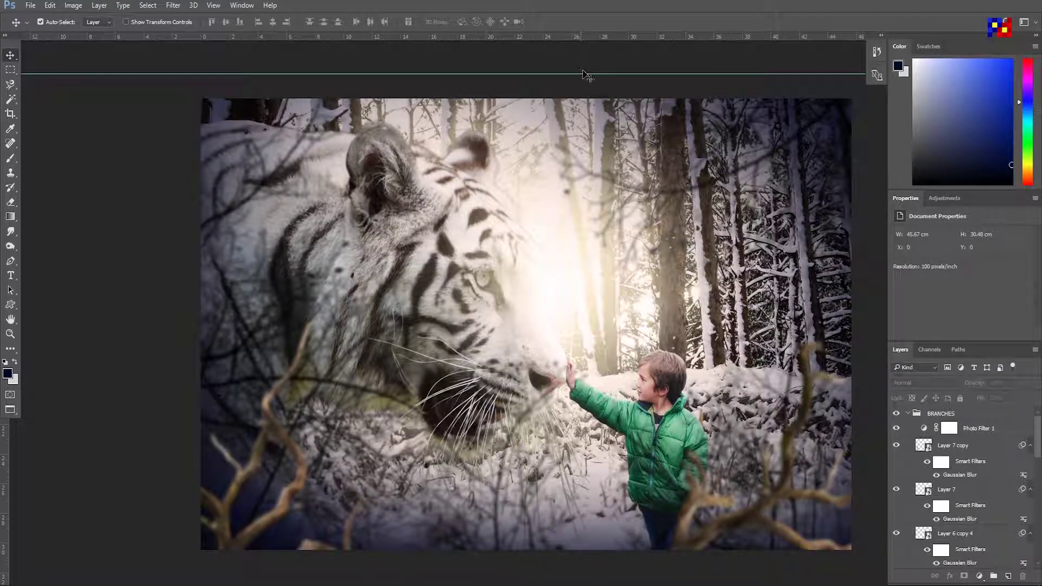
{"action": "key", "text": "f"}
{"action": "key", "text": "f"}
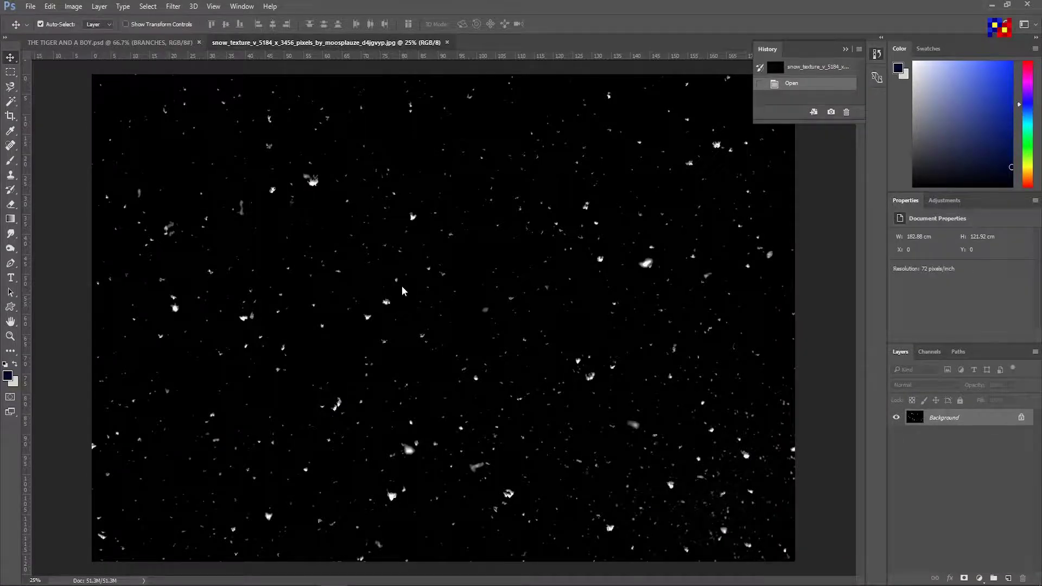
Drag the snow texture into the tiger composite and scale it down to fit the canvas.
{"action": "left_click_drag", "start_coordinate": [326, 42], "coordinate": [325, 470]}
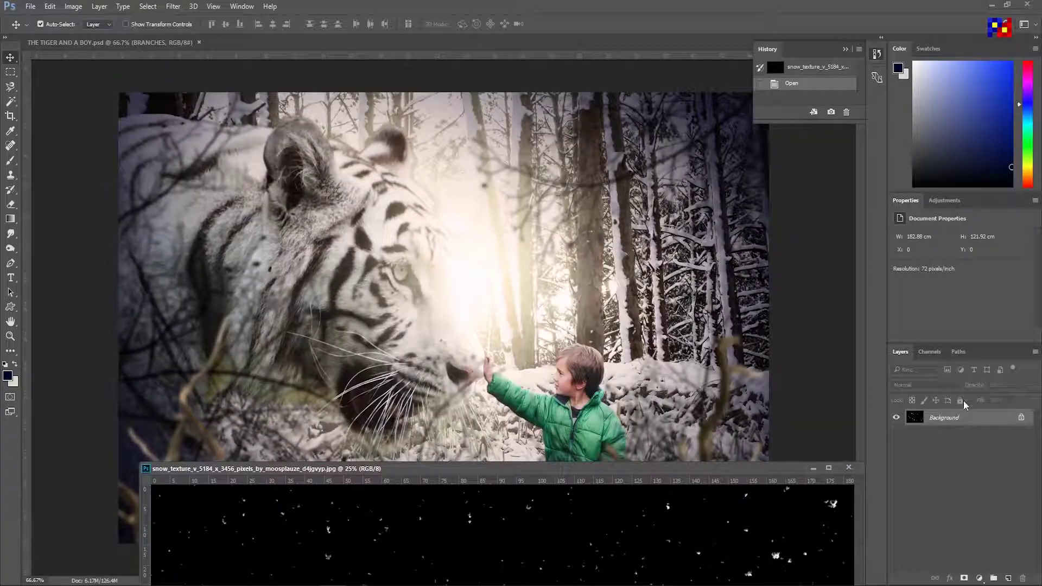
{"action": "left_click_drag", "start_coordinate": [543, 516], "coordinate": [567, 358]}
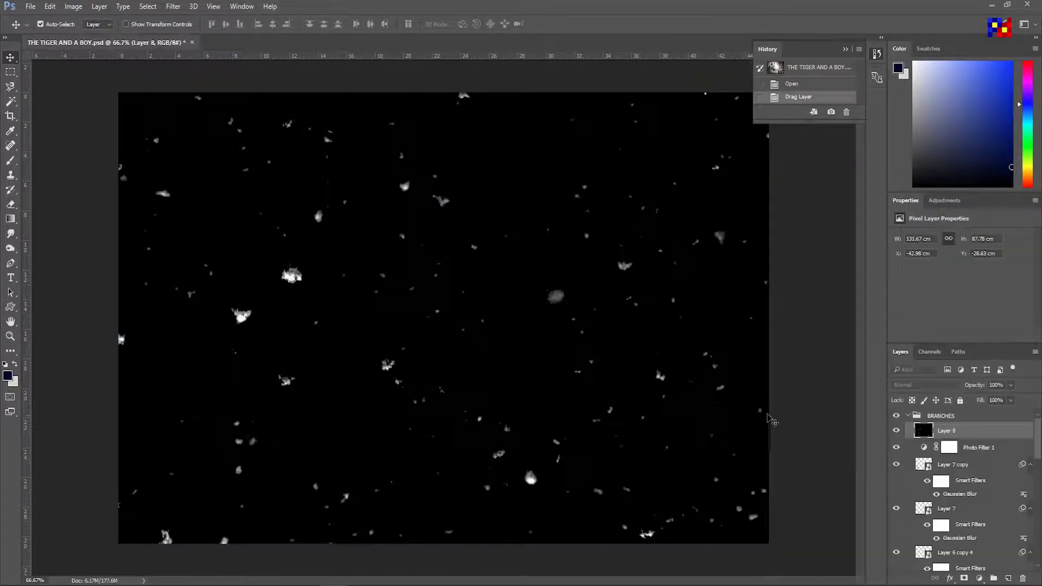
{"action": "key", "text": "ctrl+minus"}
{"action": "key", "text": "ctrl+t"}
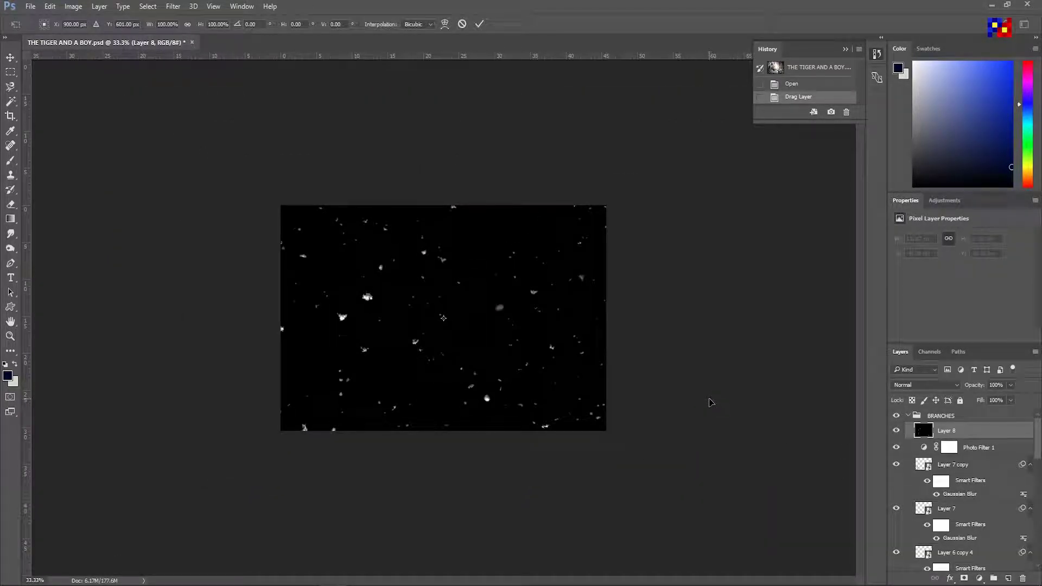
{"action": "key", "text": "ctrl+minus"}
{"action": "key", "text": "ctrl+minus"}
{"action": "left_click_drag", "start_coordinate": [678, 481], "coordinate": [508, 410]}
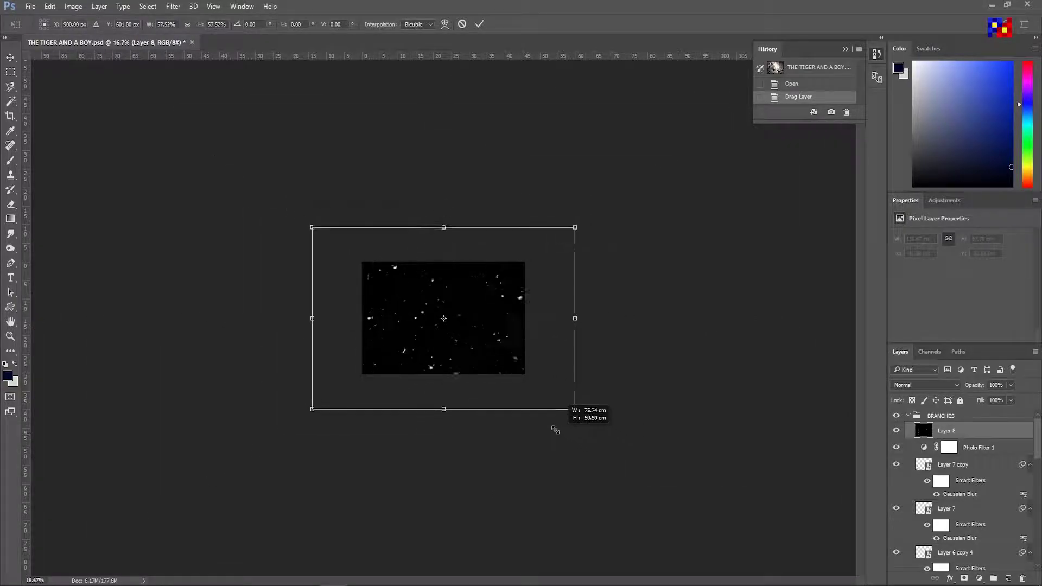
{"action": "key", "text": "Return"}
Move the snow layer above BRANCHES, name it PARTICLES and set its blend mode to Screen.
{"action": "key", "text": "ctrl+plus"}
{"action": "key", "text": "ctrl+bracketright"}
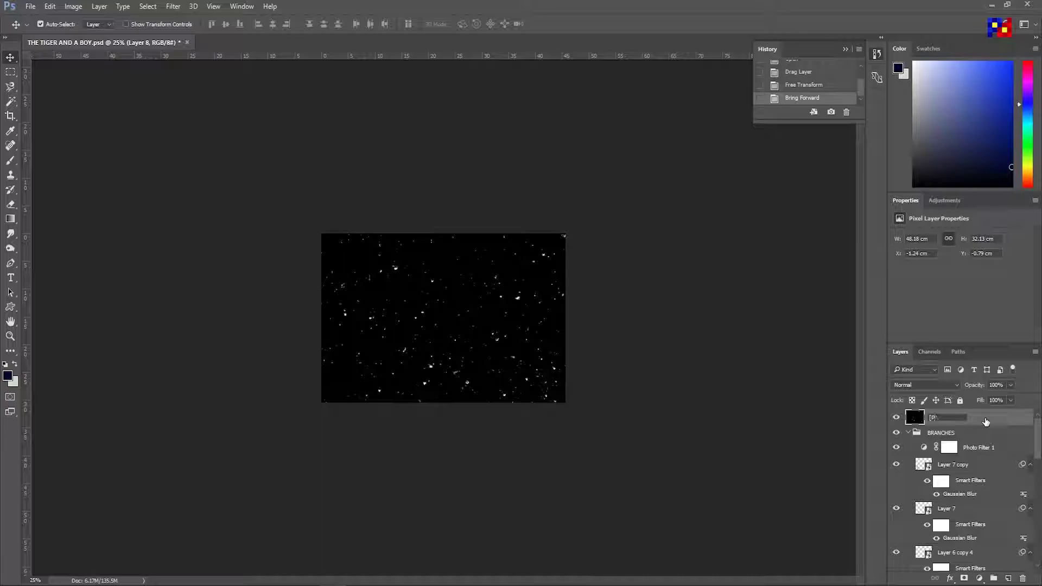
{"action": "type", "text": "PARTICLE"}
{"action": "type", "text": "S"}
{"action": "key", "text": "Return"}
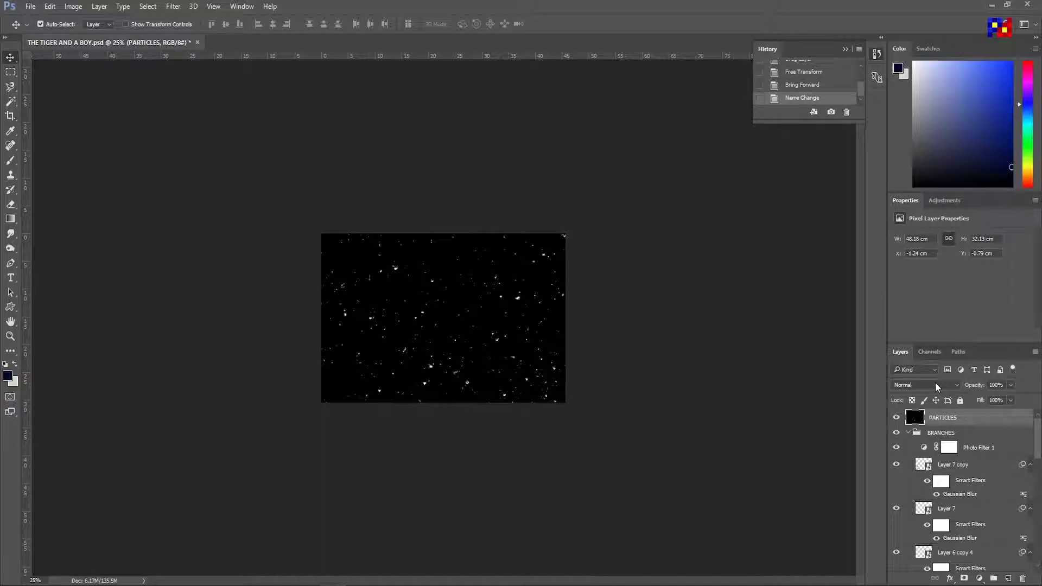
{"action": "left_click", "coordinate": [935, 382]}
{"action": "left_click", "coordinate": [923, 470]}
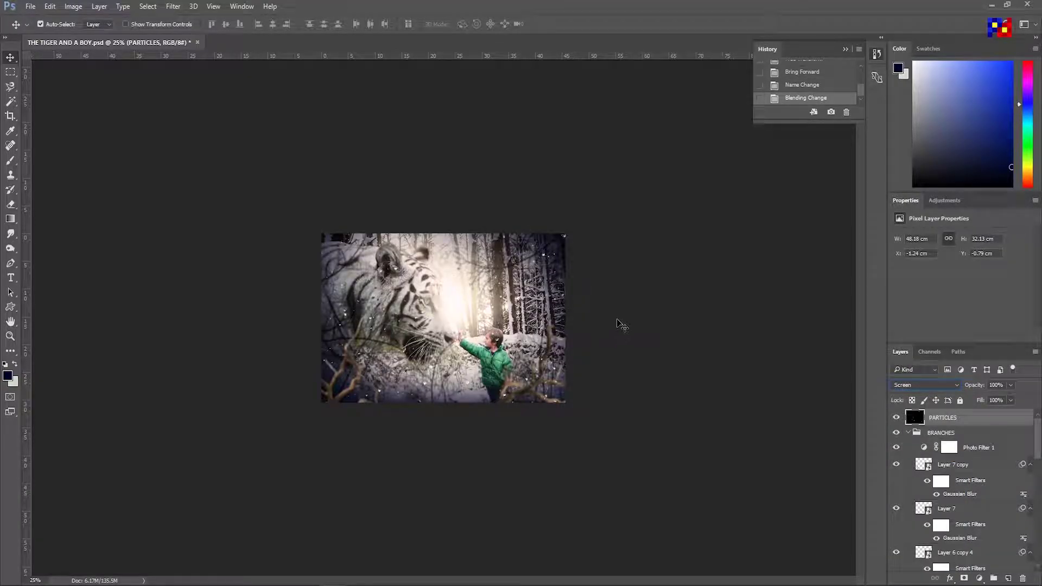
{"action": "key", "text": "ctrl+plus"}
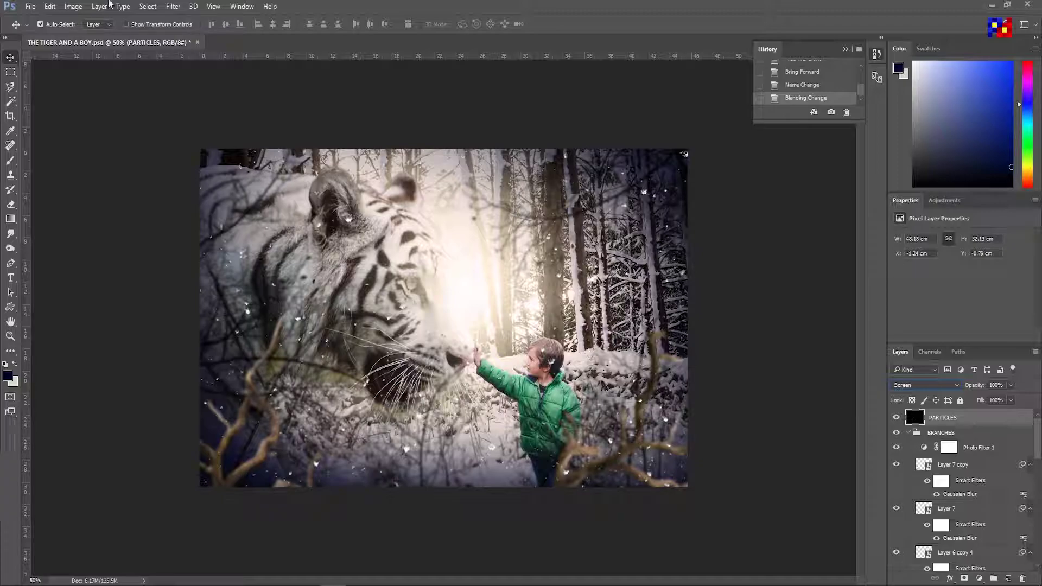
Apply a Lens Blur with radius 14 to the PARTICLES snow layer.
{"action": "left_click", "coordinate": [173, 6]}
{"action": "mouse_move", "coordinate": [195, 131]}
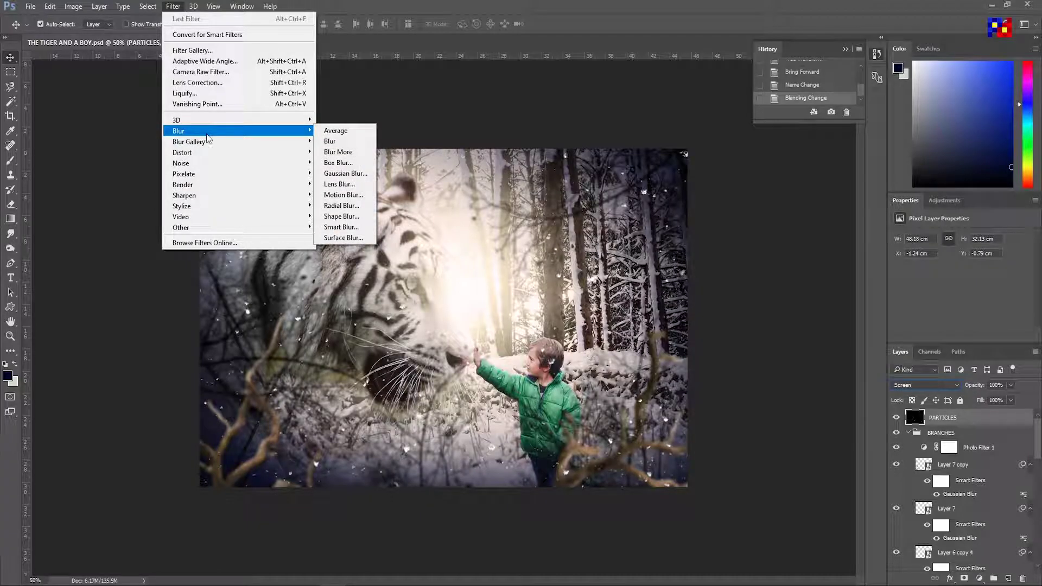
{"action": "left_click", "coordinate": [332, 184]}
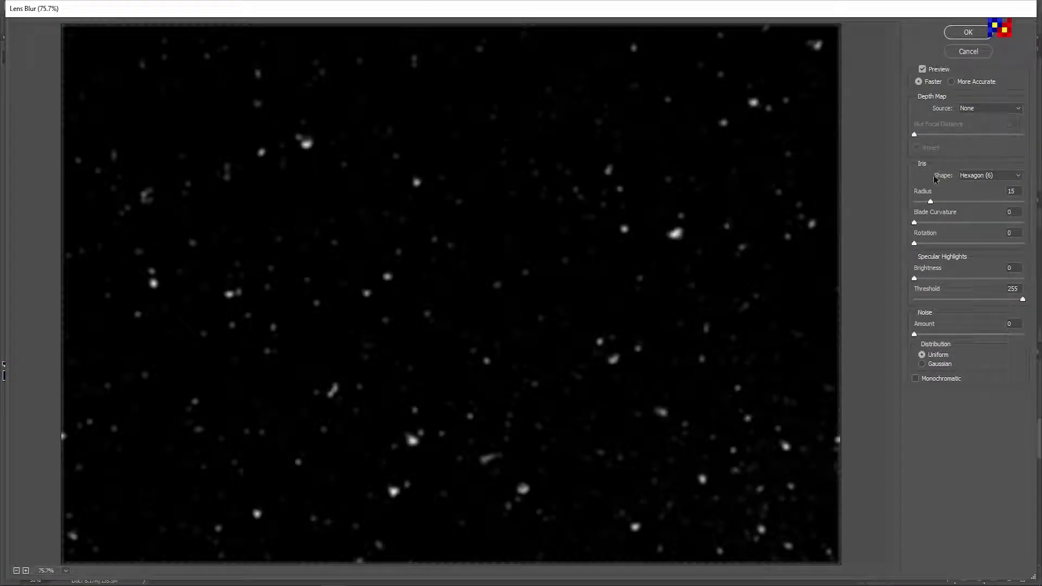
{"action": "left_click_drag", "start_coordinate": [930, 203], "coordinate": [929, 204]}
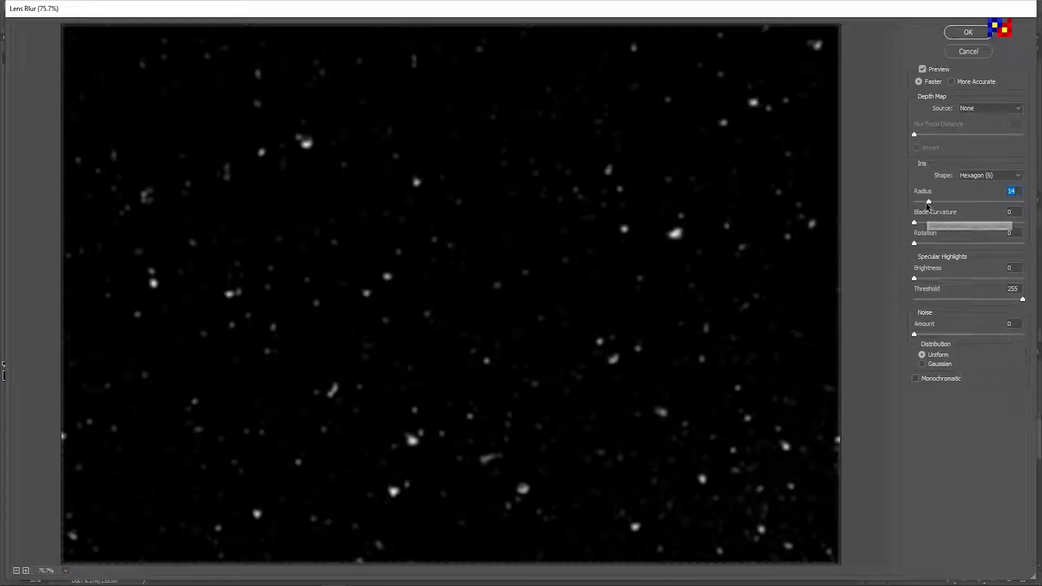
{"action": "left_click_drag", "start_coordinate": [928, 204], "coordinate": [917, 207]}
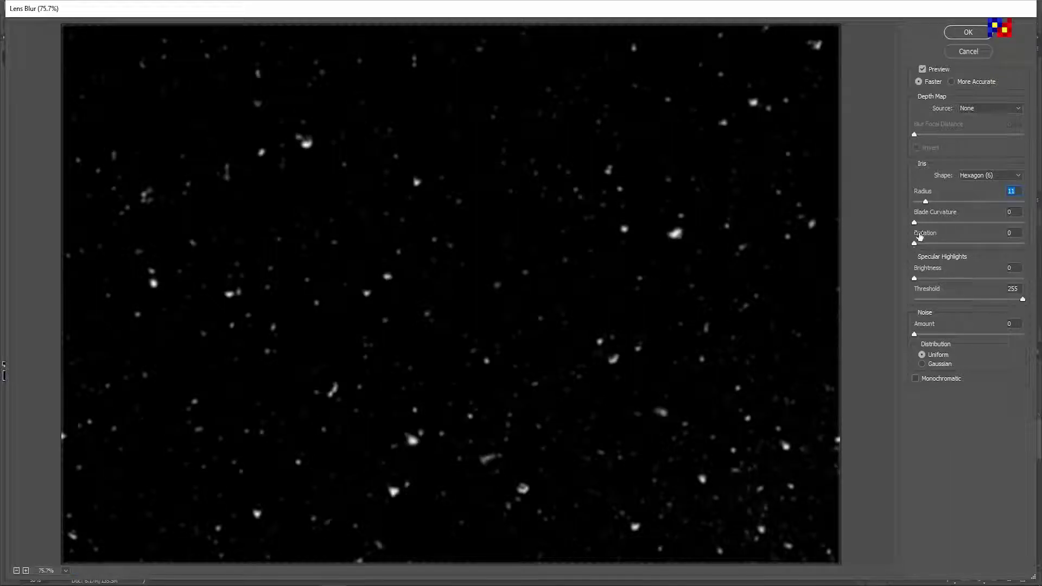
{"action": "key", "text": "Up"}
{"action": "left_click_drag", "start_coordinate": [949, 204], "coordinate": [918, 209]}
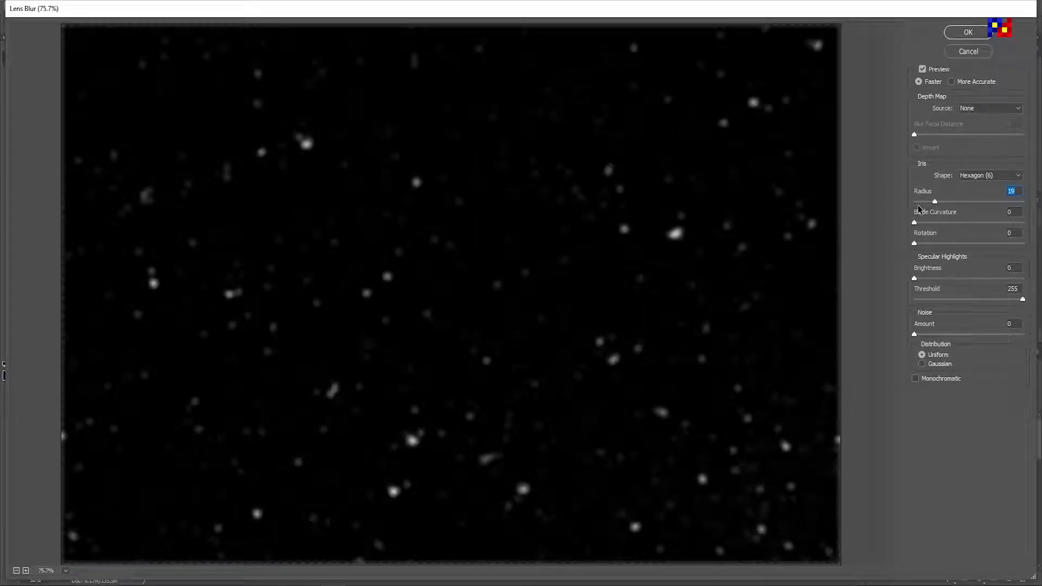
{"action": "left_click", "coordinate": [927, 204]}
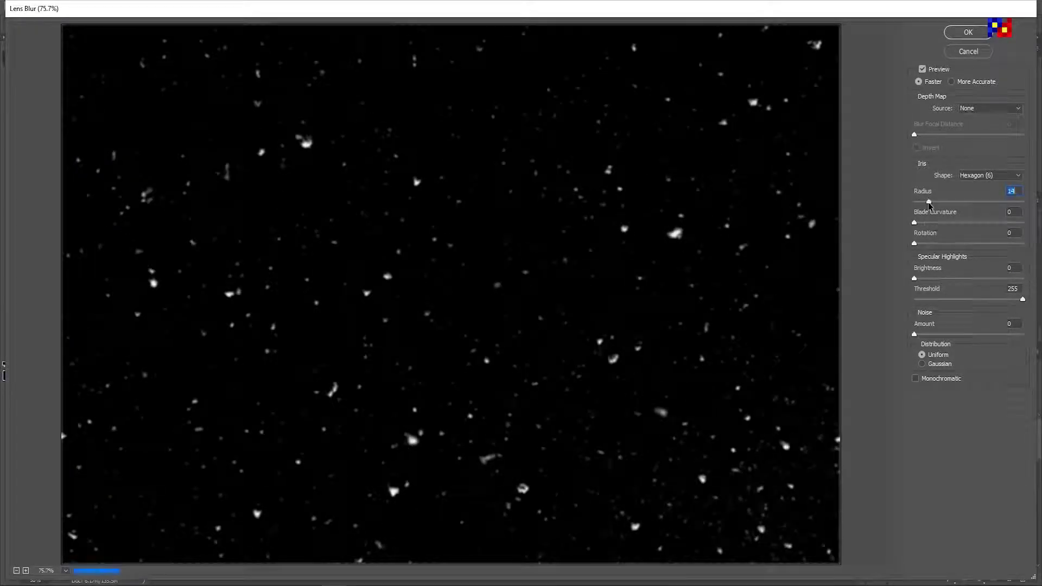
{"action": "left_click", "coordinate": [954, 34]}
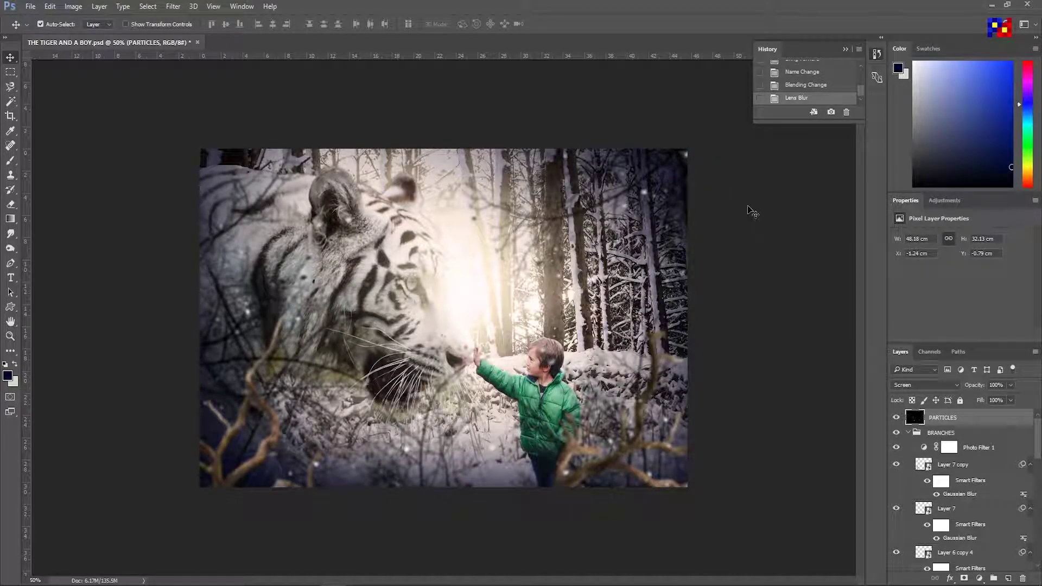
Check the BRANCHES group contents, collapse it again, and save the document.
{"action": "left_click", "coordinate": [907, 433]}
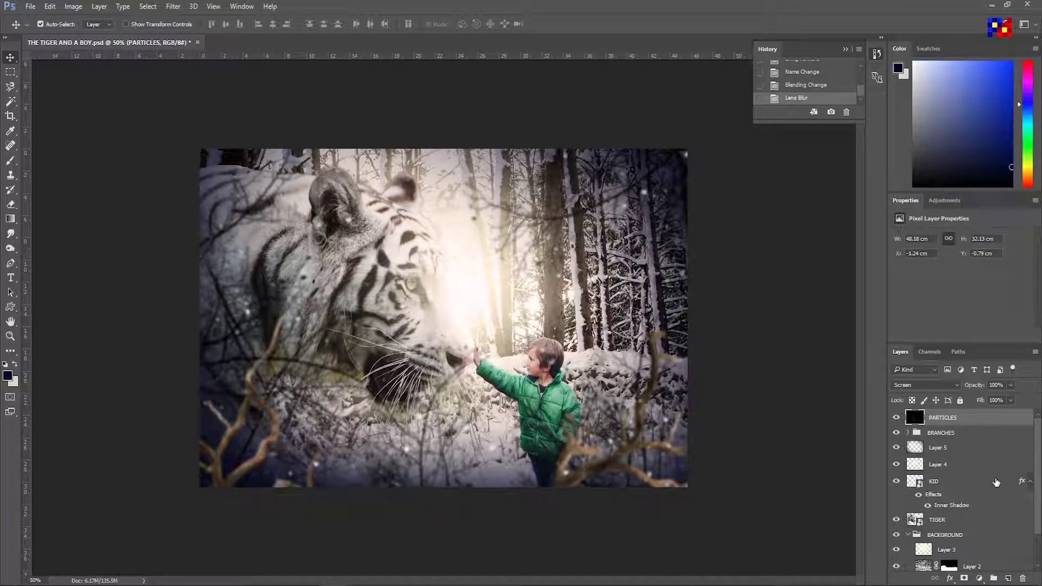
{"action": "left_click", "coordinate": [907, 433]}
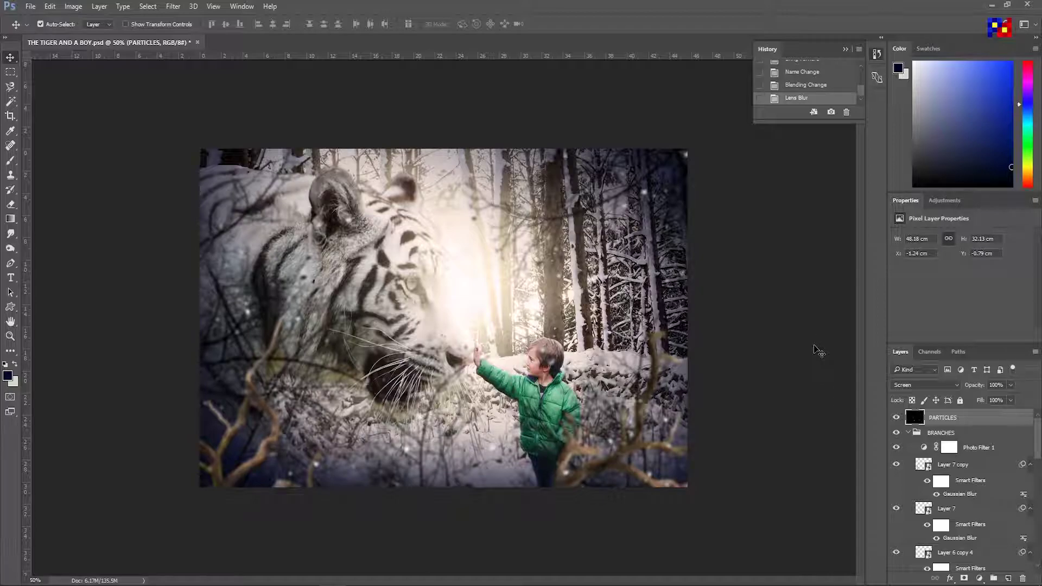
{"action": "left_click", "coordinate": [908, 432]}
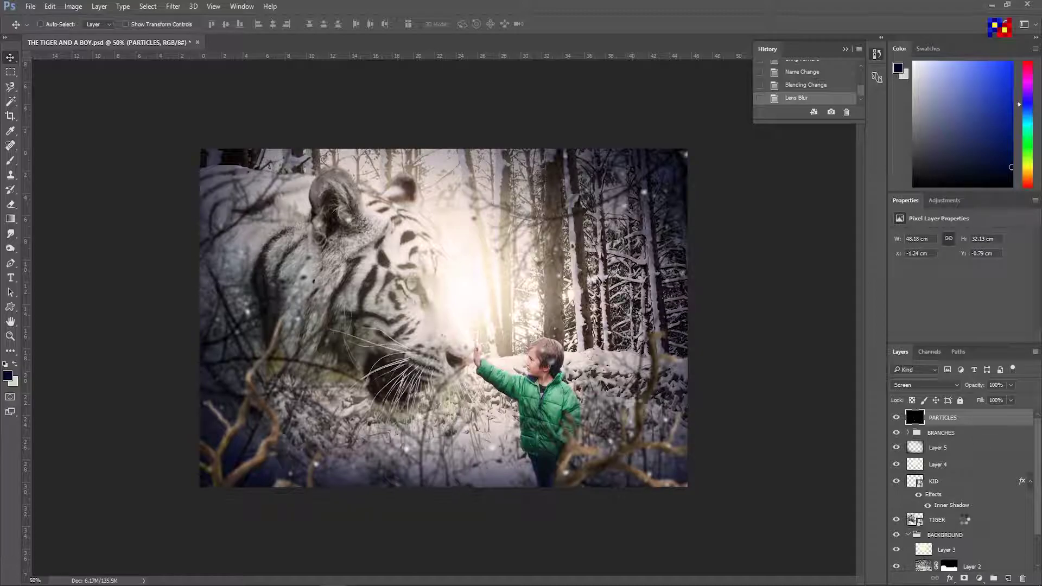
{"action": "key", "text": "ctrl+s"}
Rename the Screen light Layer 4 to LIGHT 1 and add a new empty layer above it.
{"action": "left_click", "coordinate": [915, 535]}
{"action": "left_click", "coordinate": [907, 535]}
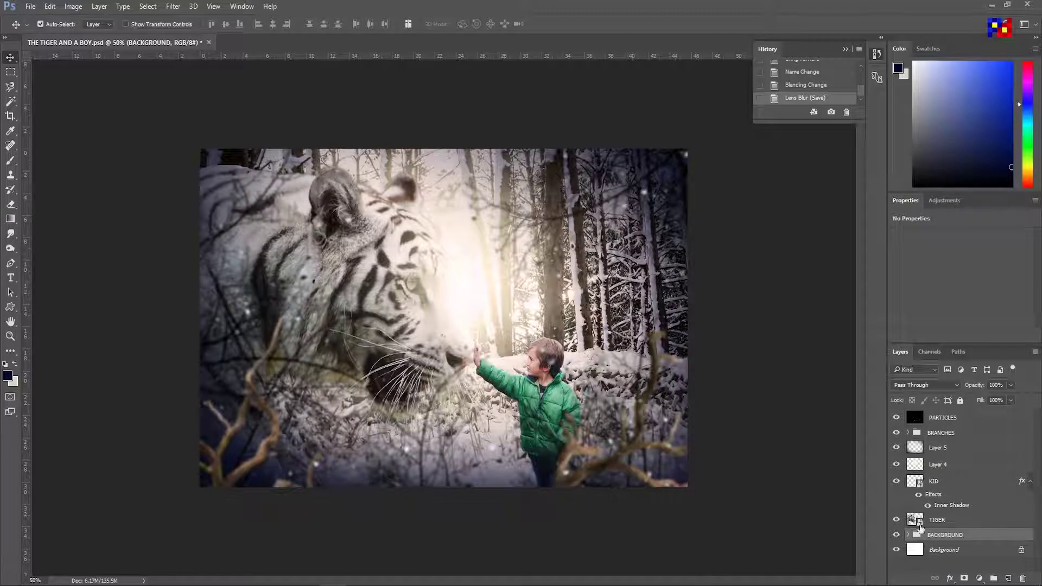
{"action": "left_click", "coordinate": [943, 465]}
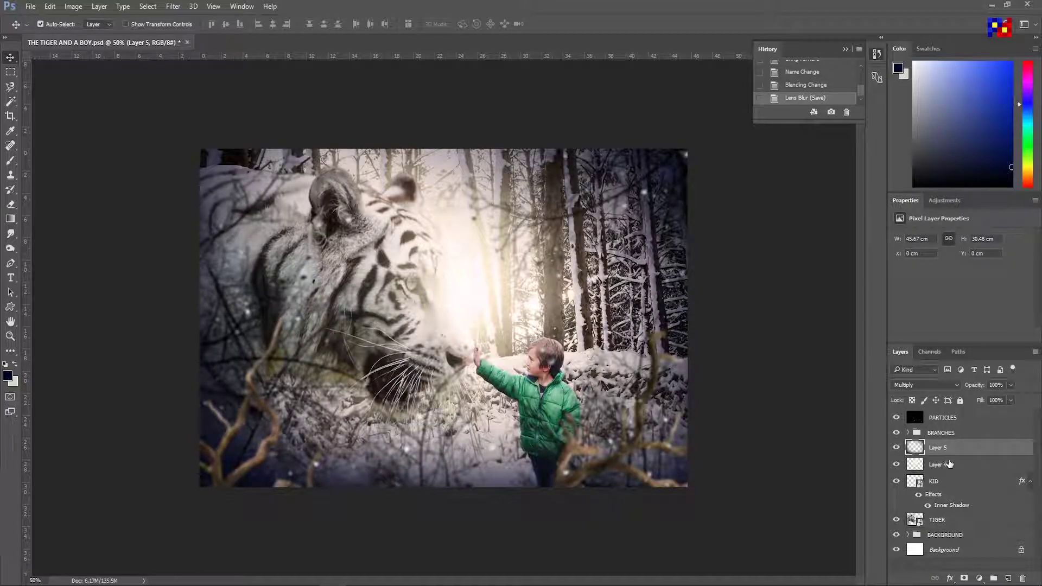
{"action": "left_click", "coordinate": [949, 464]}
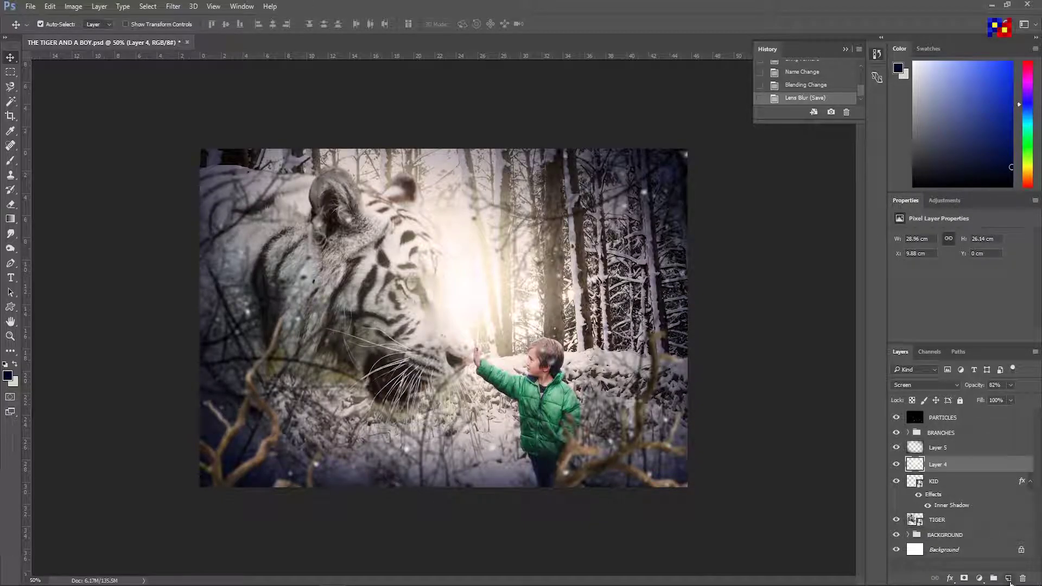
{"action": "double_click", "coordinate": [935, 465]}
{"action": "type", "text": "IGHT 1"}
{"action": "key", "text": "Return"}
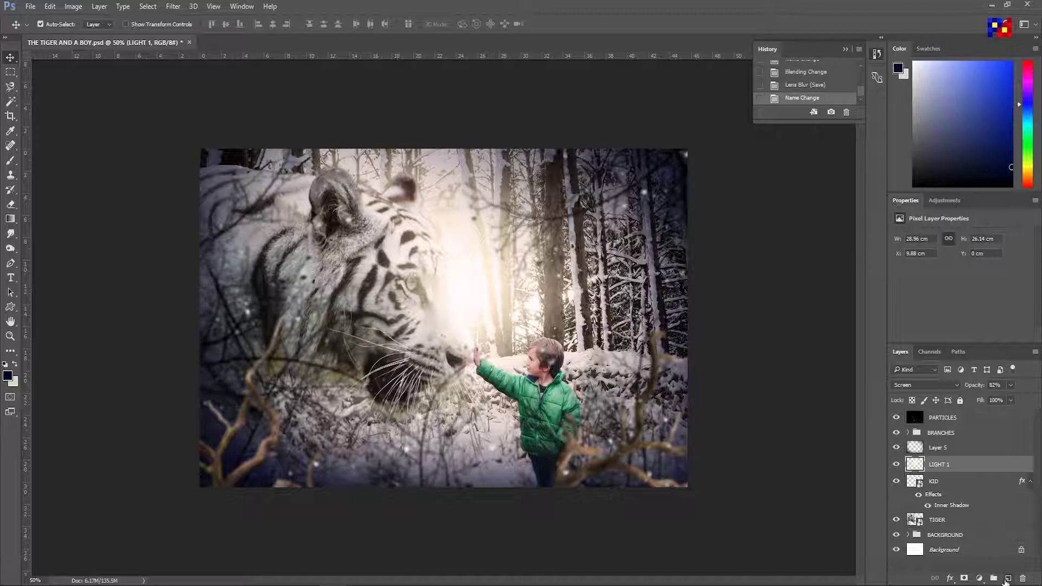
{"action": "left_click", "coordinate": [1007, 578]}
Name the new layer FOG and choose the 771 cloud brush tip.
{"action": "key", "text": "b"}
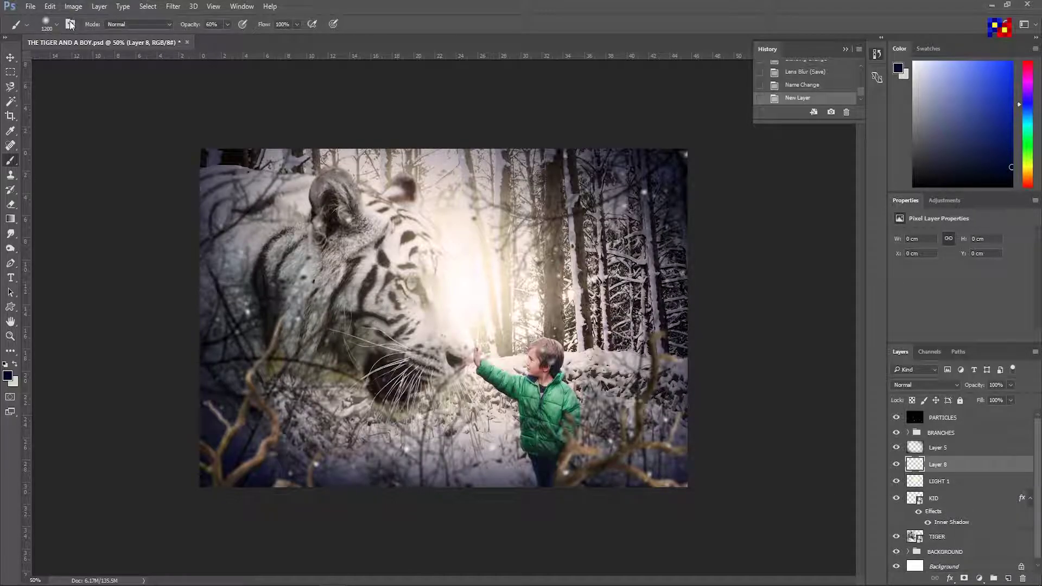
{"action": "double_click", "coordinate": [935, 465]}
{"action": "type", "text": "FOG"}
{"action": "key", "text": "Return"}
{"action": "left_click", "coordinate": [57, 24]}
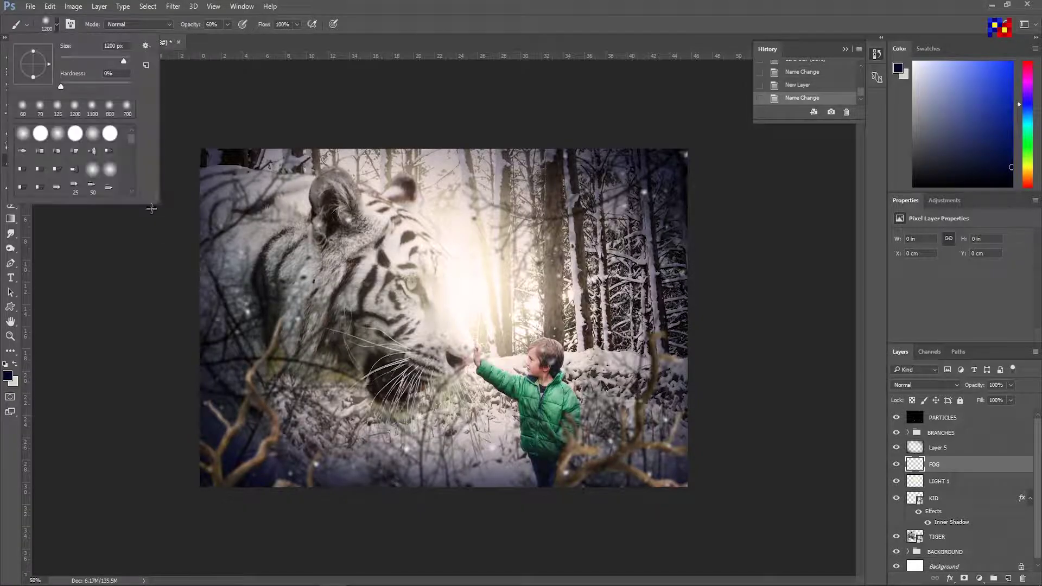
{"action": "left_click_drag", "start_coordinate": [131, 136], "coordinate": [129, 161]}
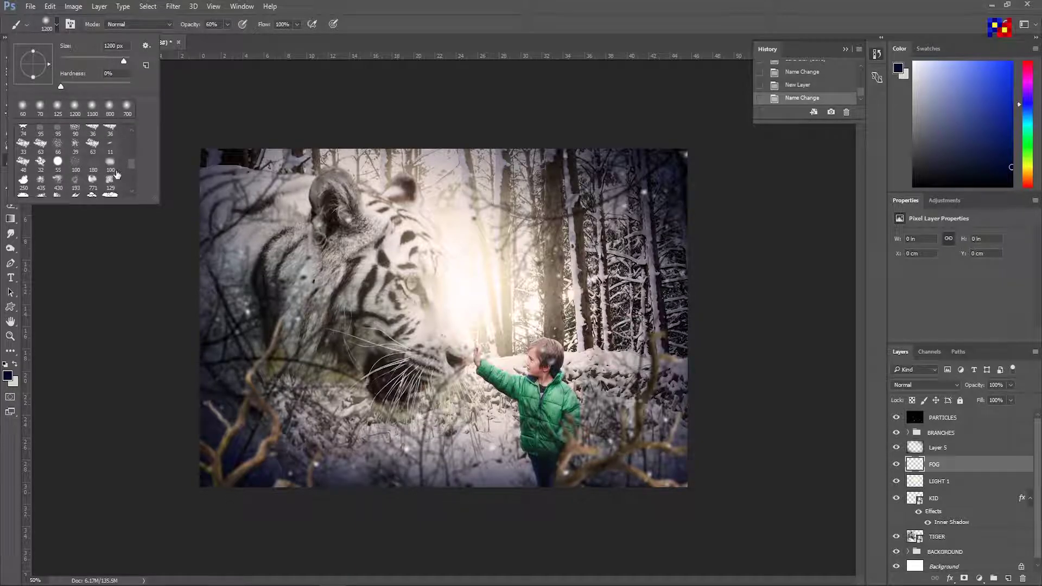
{"action": "left_click", "coordinate": [91, 181]}
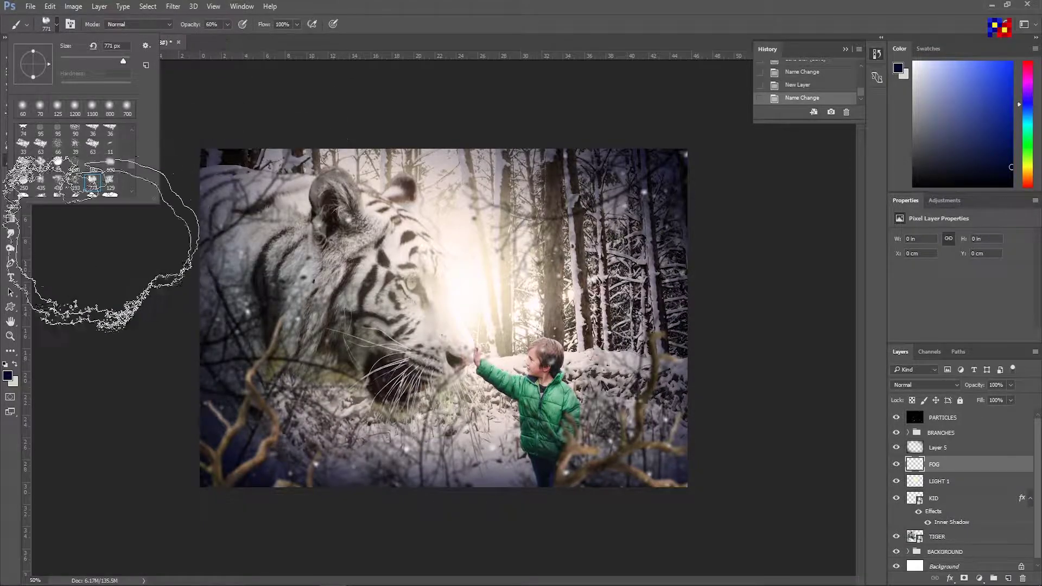
Paint trial white fog patches along the bottom of the scene and around the boy's legs.
{"action": "key", "text": "x"}
{"action": "left_click", "coordinate": [250, 499]}
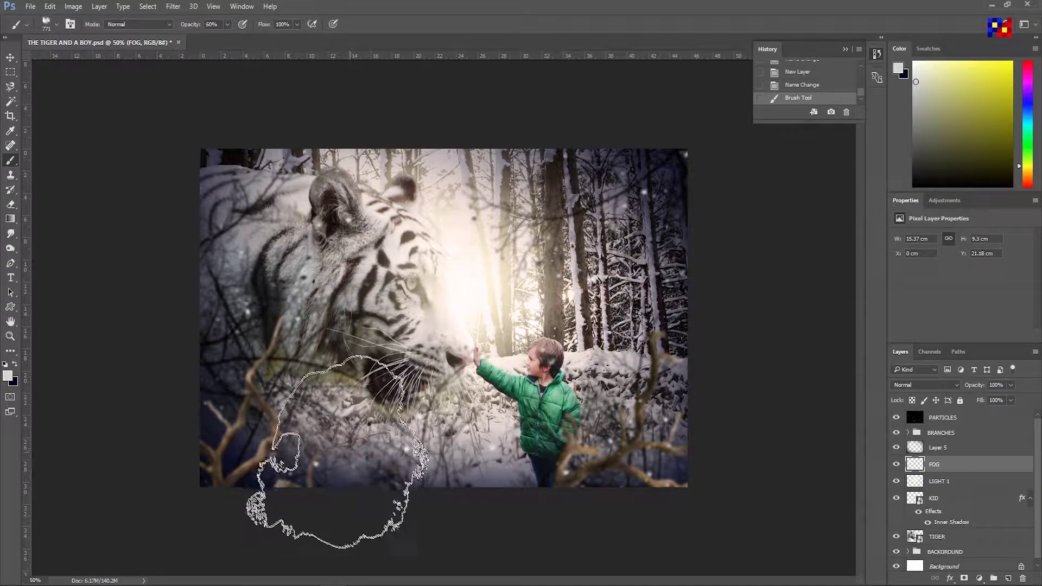
{"action": "left_click", "coordinate": [543, 548]}
{"action": "left_click", "coordinate": [488, 553]}
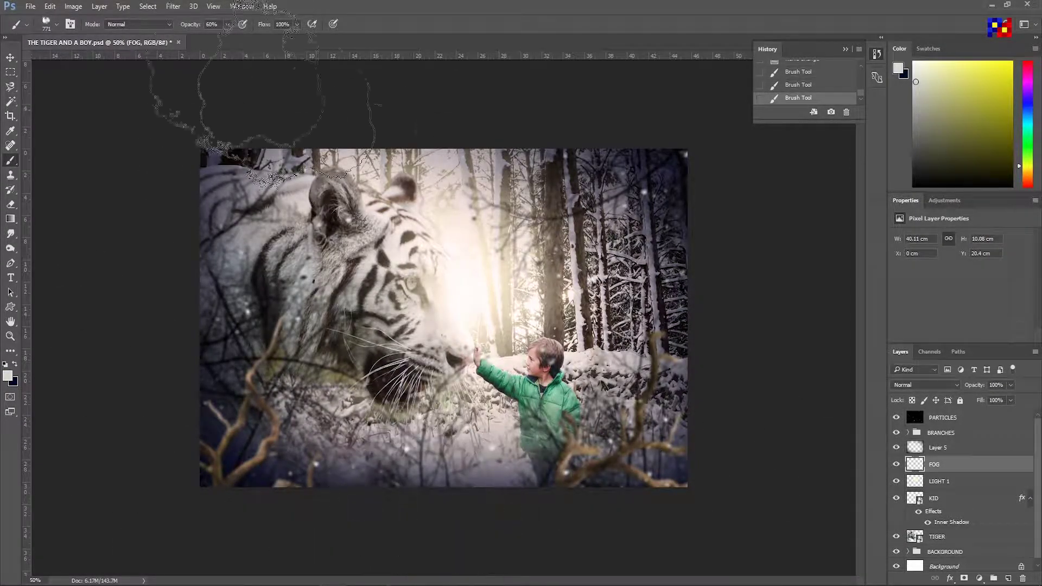
Switch to the 435 cloud brush sized about 1000 px, with Layer 5 selected.
{"action": "left_click", "coordinate": [61, 23]}
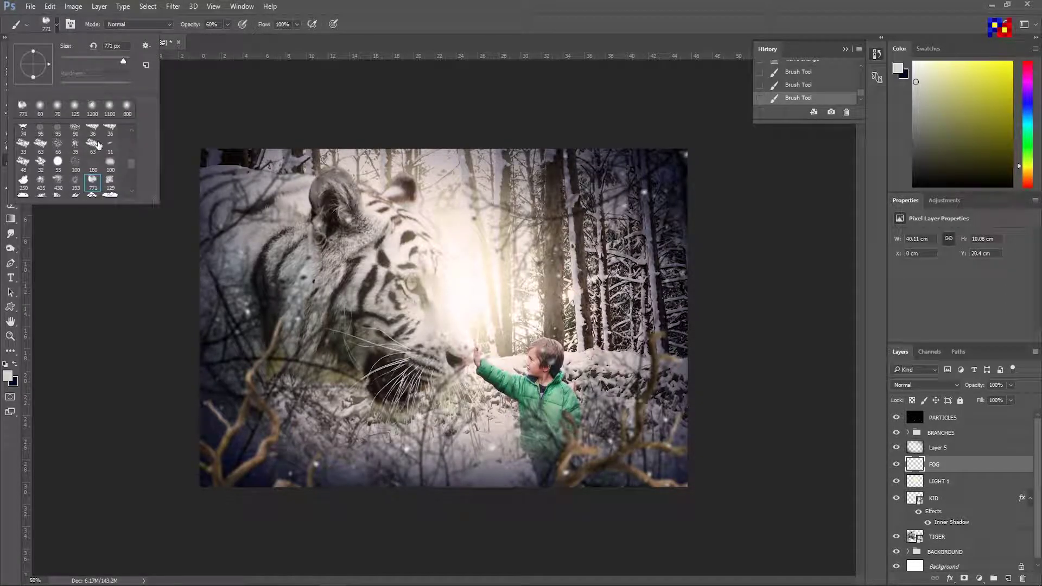
{"action": "left_click", "coordinate": [41, 182]}
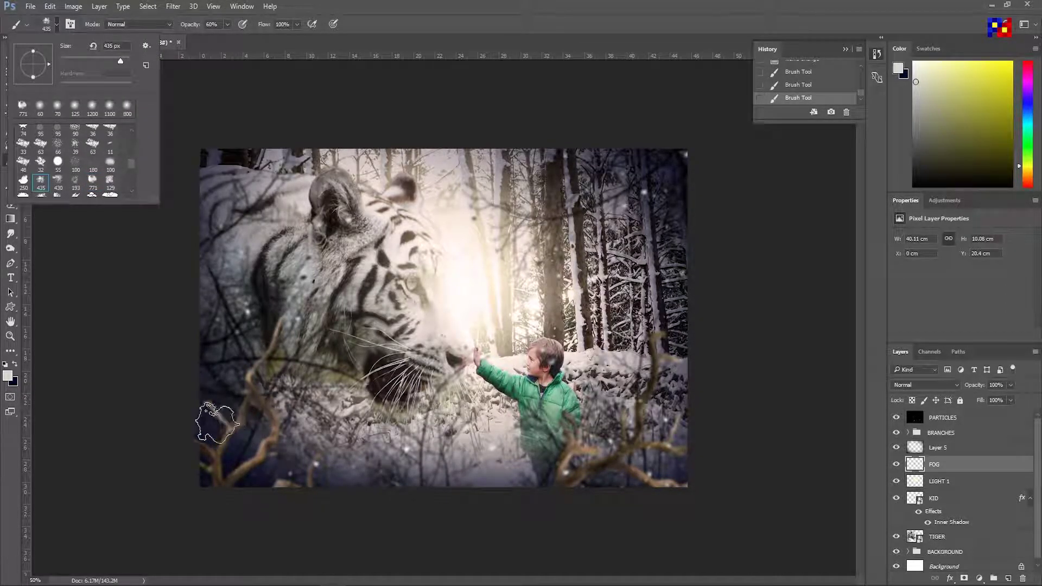
{"action": "key", "text": "Return"}
{"action": "key", "text": "bracketright"}
{"action": "key", "text": "bracketright"}
{"action": "key", "text": "bracketright"}
{"action": "key", "text": "bracketright"}
{"action": "key", "text": "bracketright"}
{"action": "key", "text": "bracketright"}
{"action": "key", "text": "bracketright"}
{"action": "key", "text": "bracketright"}
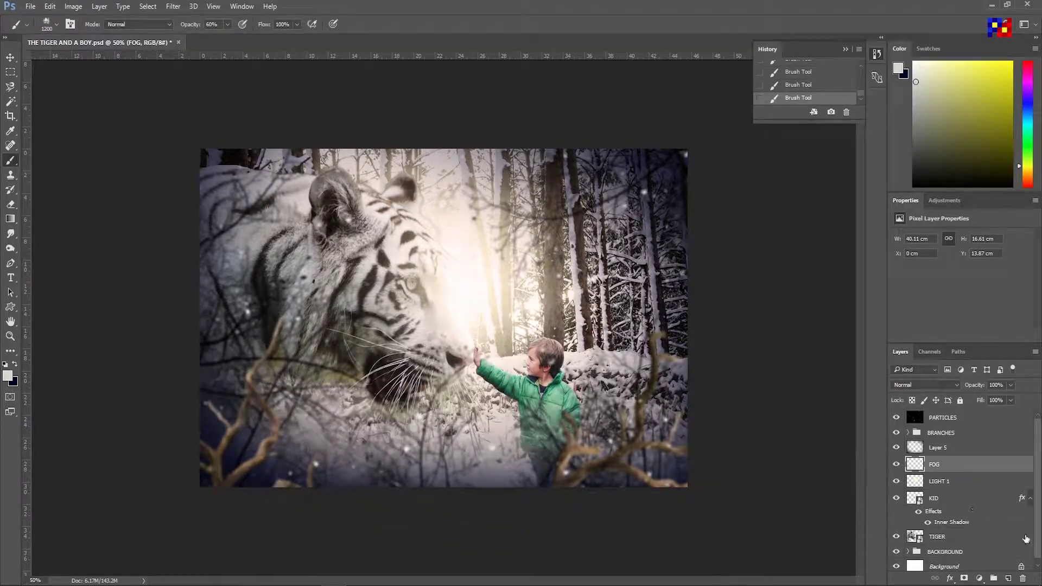
{"action": "left_click", "coordinate": [937, 448]}
{"action": "key", "text": "bracketleft"}
{"action": "key", "text": "bracketleft"}
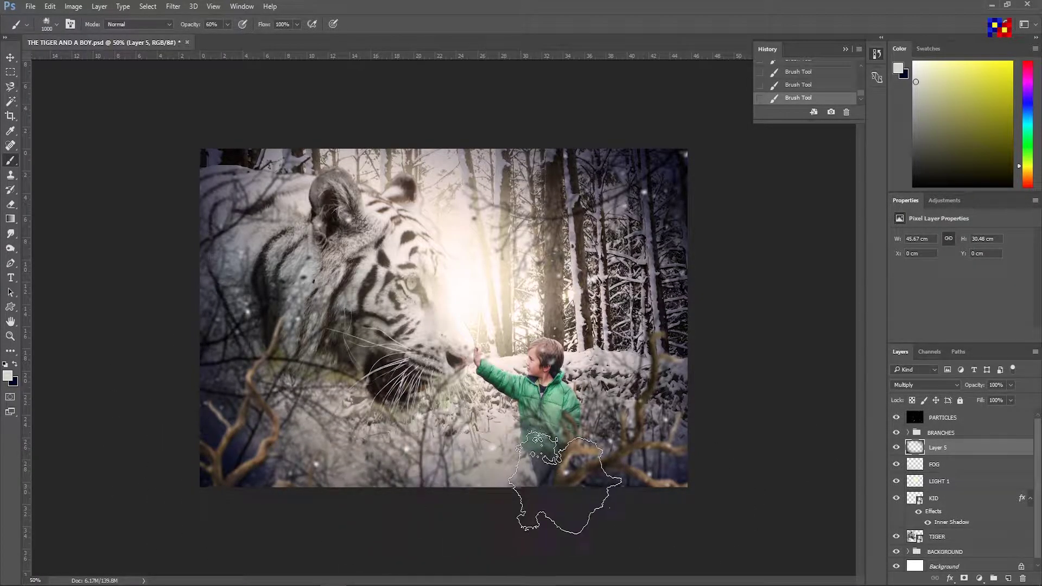
Set the foreground to pure white, pick an 800 px brush tip, and undo the fog strokes.
{"action": "left_click", "coordinate": [7, 375]}
{"action": "left_click_drag", "start_coordinate": [168, 353], "coordinate": [134, 338]}
{"action": "left_click", "coordinate": [404, 341]}
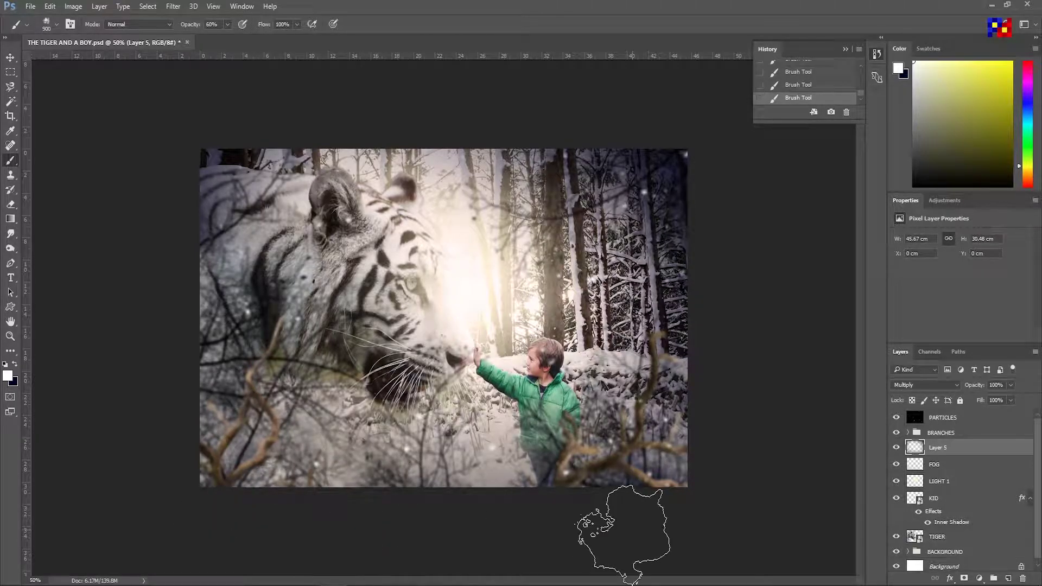
{"action": "left_click", "coordinate": [57, 24]}
{"action": "left_click", "coordinate": [76, 188]}
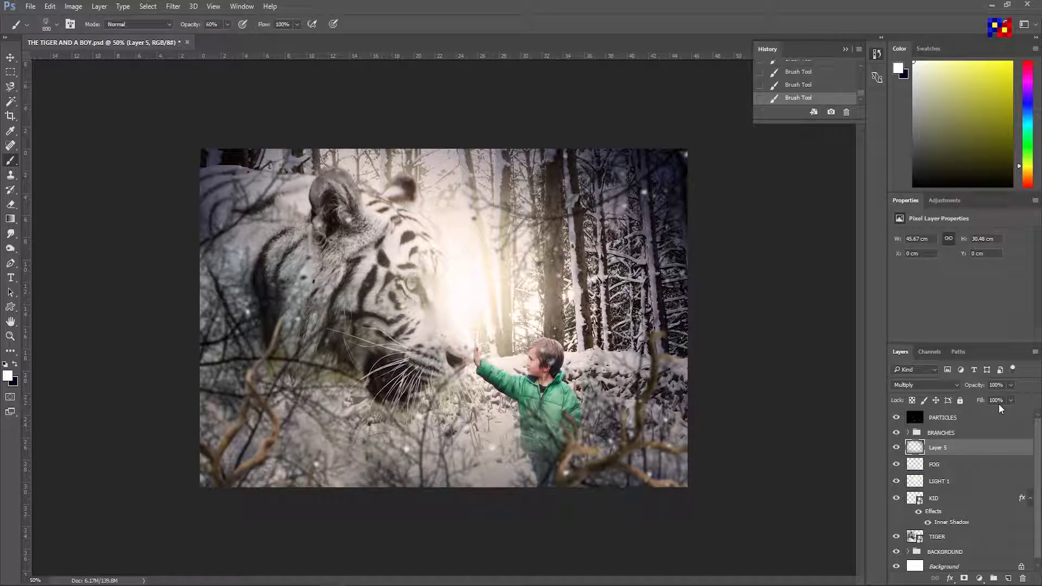
{"action": "key", "text": "ctrl+alt+z"}
{"action": "key", "text": "ctrl+alt+z"}
{"action": "key", "text": "ctrl+alt+z"}
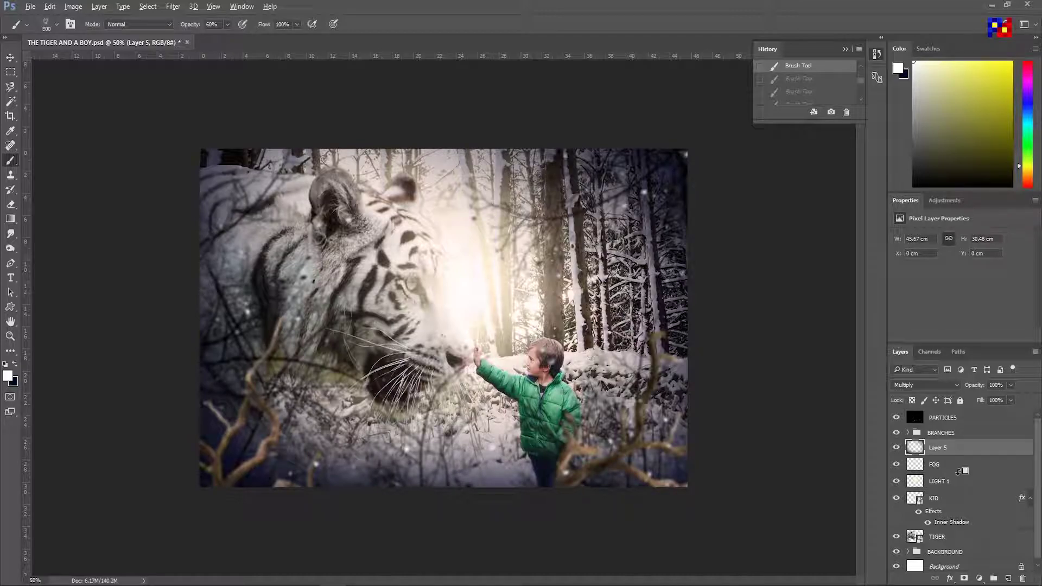
Name the layer FOG and paint white fog at the bottom right and lower left.
{"action": "double_click", "coordinate": [944, 465]}
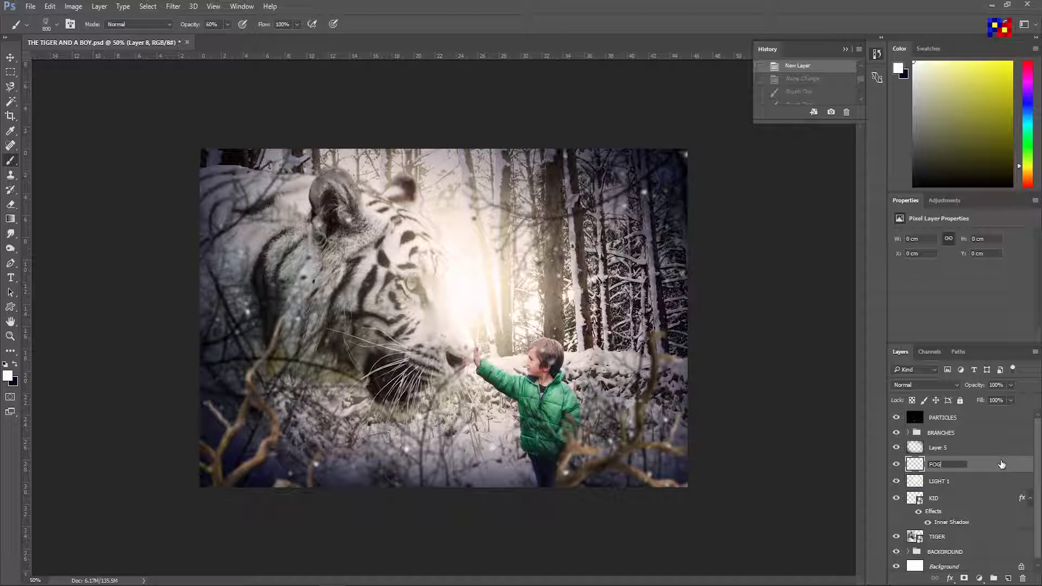
{"action": "key", "text": "Return"}
{"action": "left_click", "coordinate": [686, 499]}
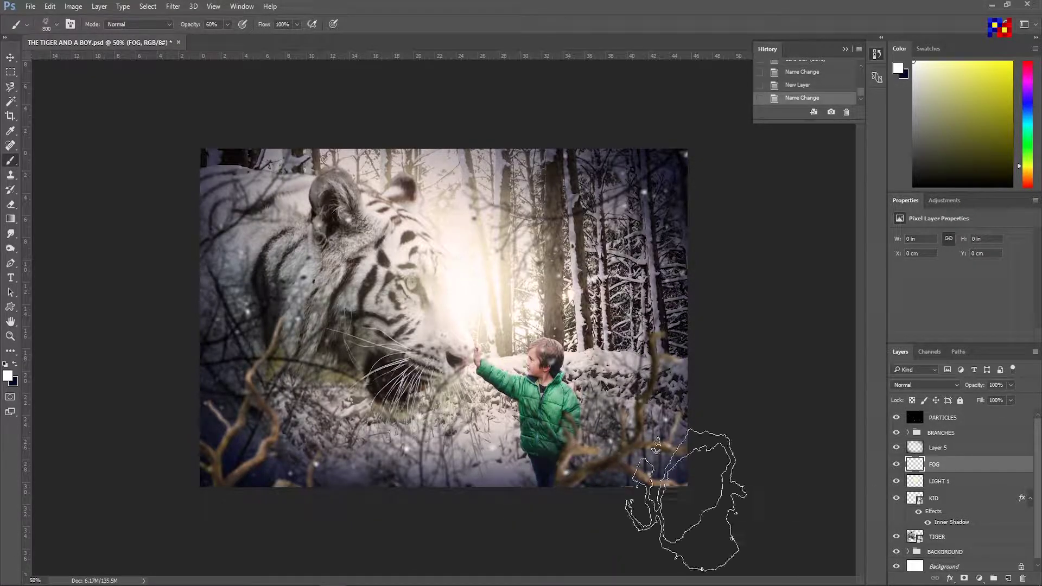
{"action": "left_click", "coordinate": [682, 474]}
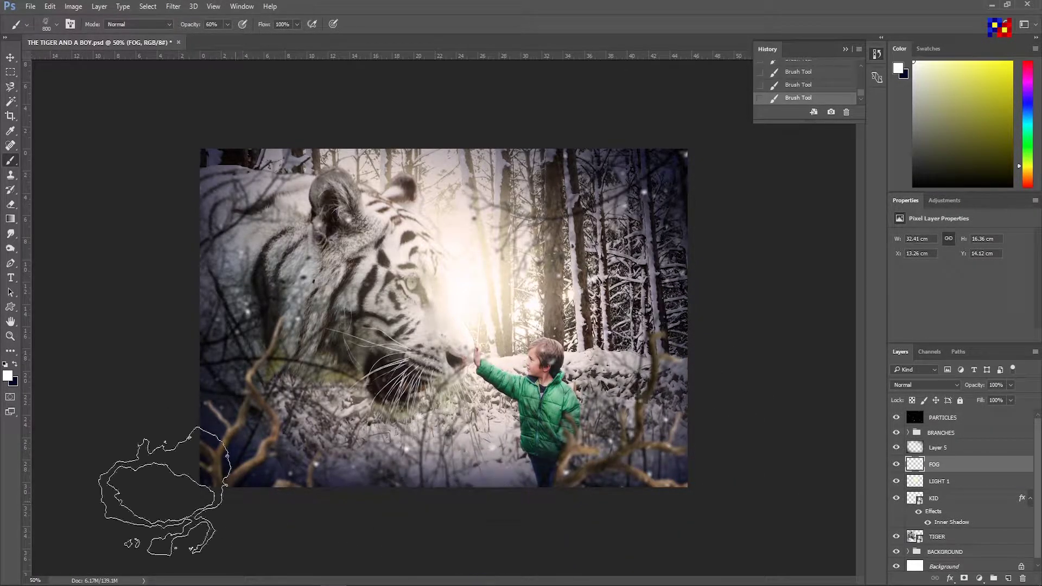
{"action": "left_click", "coordinate": [10, 130]}
{"action": "left_click", "coordinate": [8, 376]}
{"action": "left_click", "coordinate": [404, 339]}
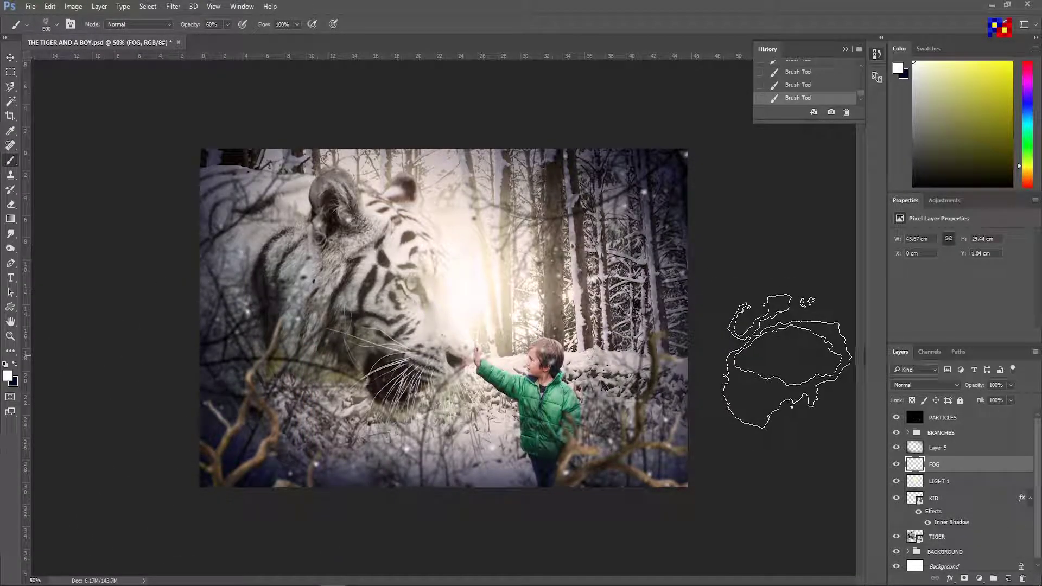
Set brush opacity to 100% with cloud brush 435, removing a stray stroke on the tiger's cheek.
{"action": "left_click_drag", "start_coordinate": [227, 24], "coordinate": [252, 37]}
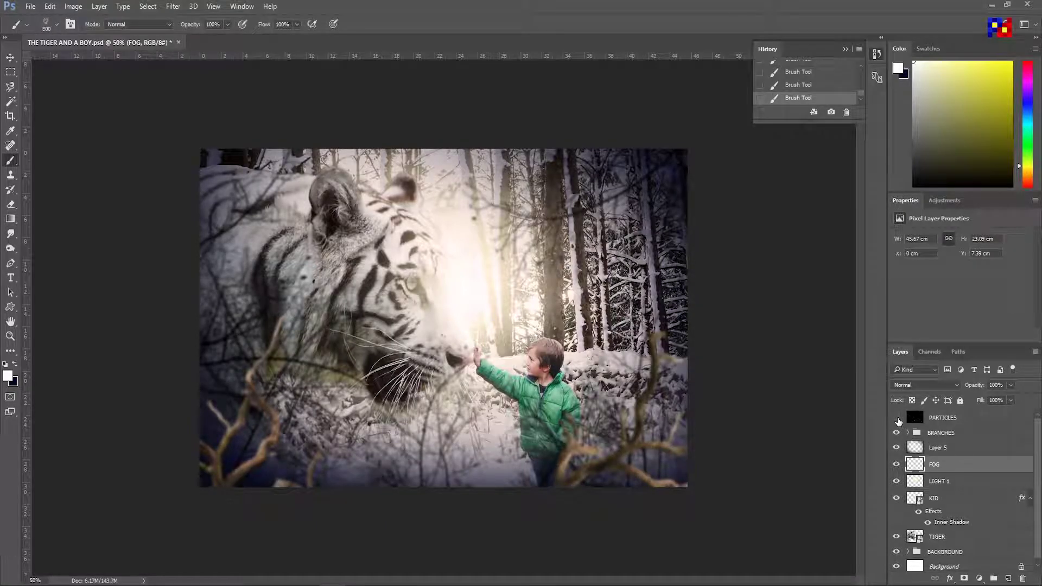
{"action": "left_click", "coordinate": [56, 24]}
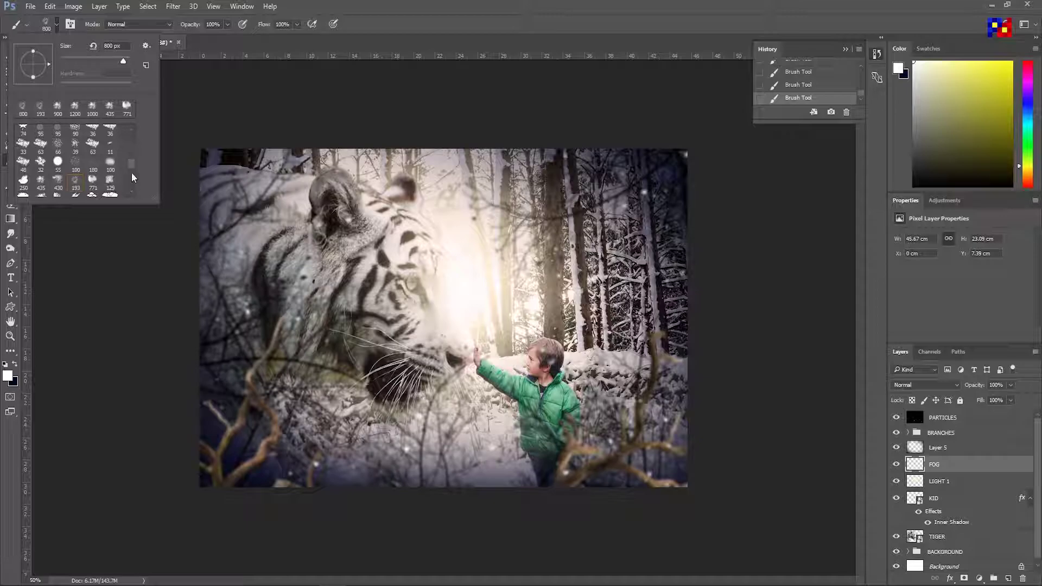
{"action": "mouse_move", "coordinate": [133, 165]}
{"action": "left_mouse_down"}
{"action": "mouse_move", "coordinate": [134, 184]}
{"action": "mouse_move", "coordinate": [133, 165]}
{"action": "left_mouse_up"}
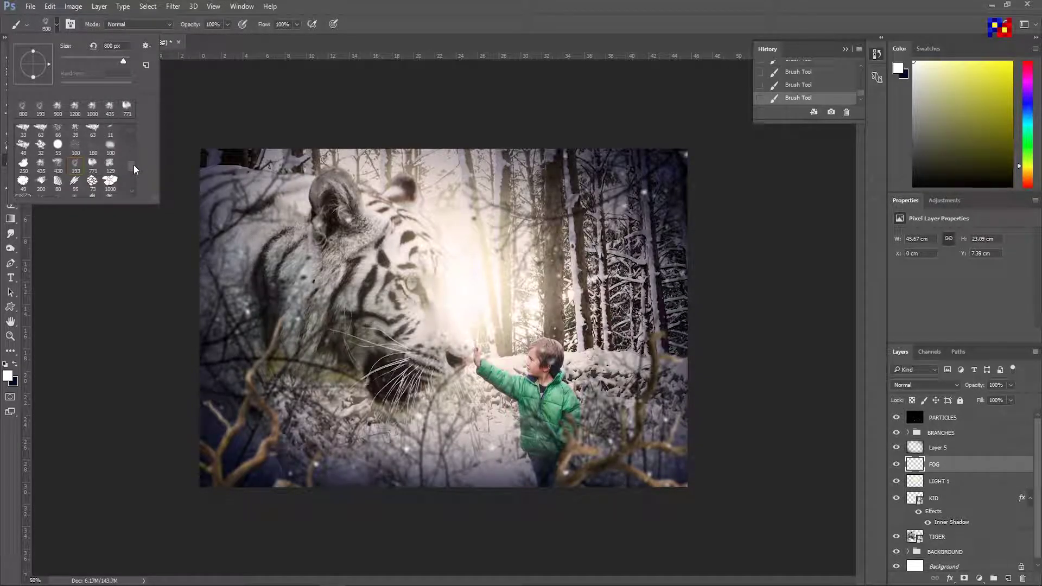
{"action": "left_click", "coordinate": [41, 164]}
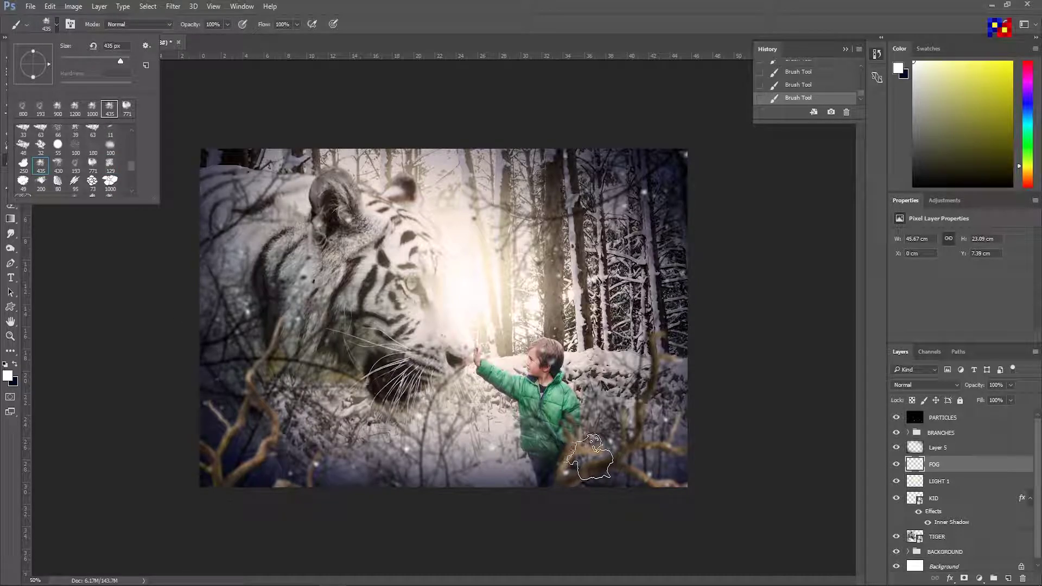
{"action": "key", "text": "Return"}
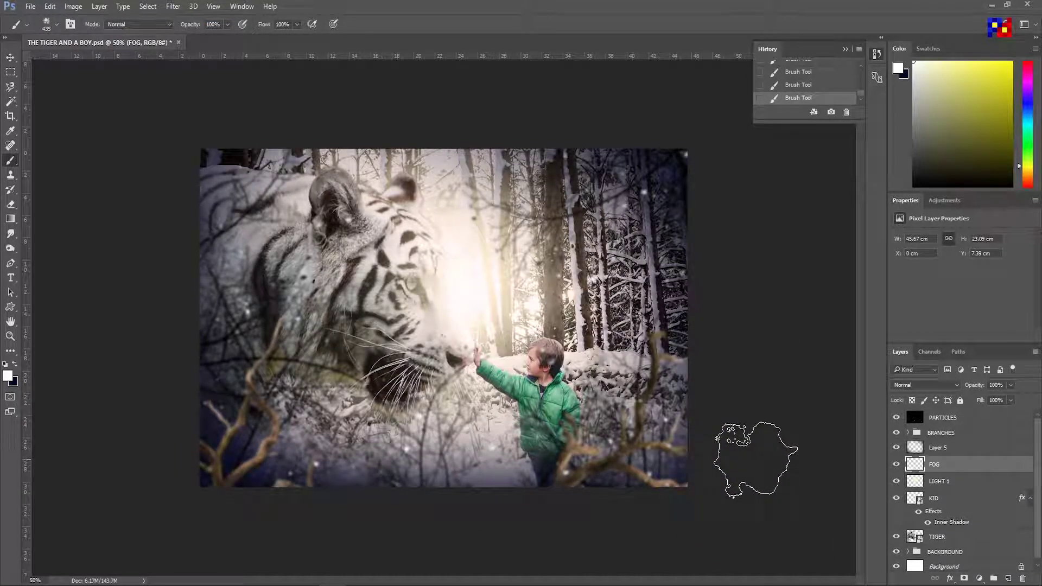
{"action": "left_click", "coordinate": [244, 266]}
{"action": "key", "text": "ctrl+z"}
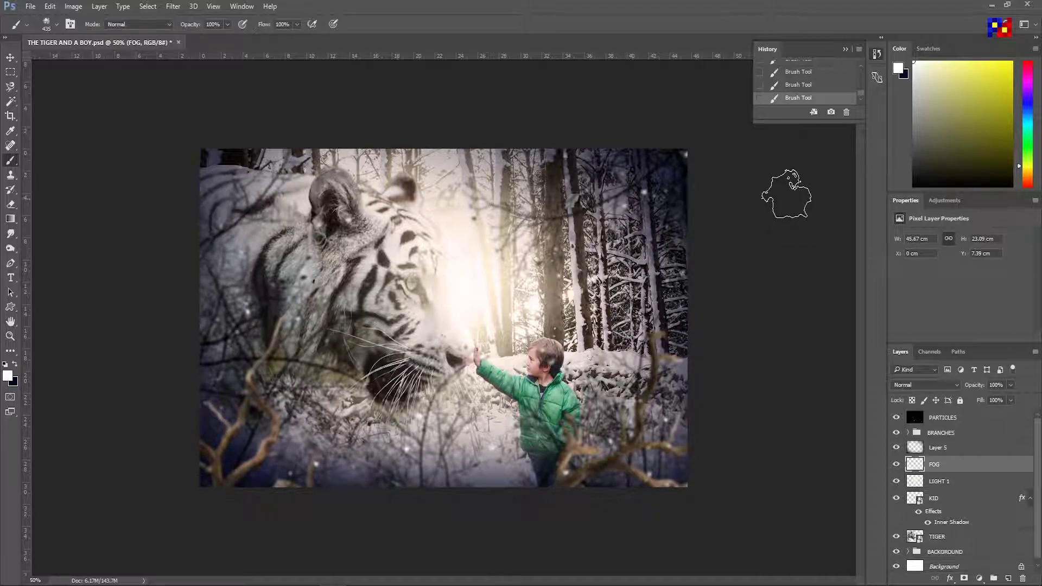
Lock the PARTICLES layer, then duplicate the blurred branch lower down and rotate it.
{"action": "key", "text": "v"}
{"action": "left_click", "coordinate": [255, 450]}
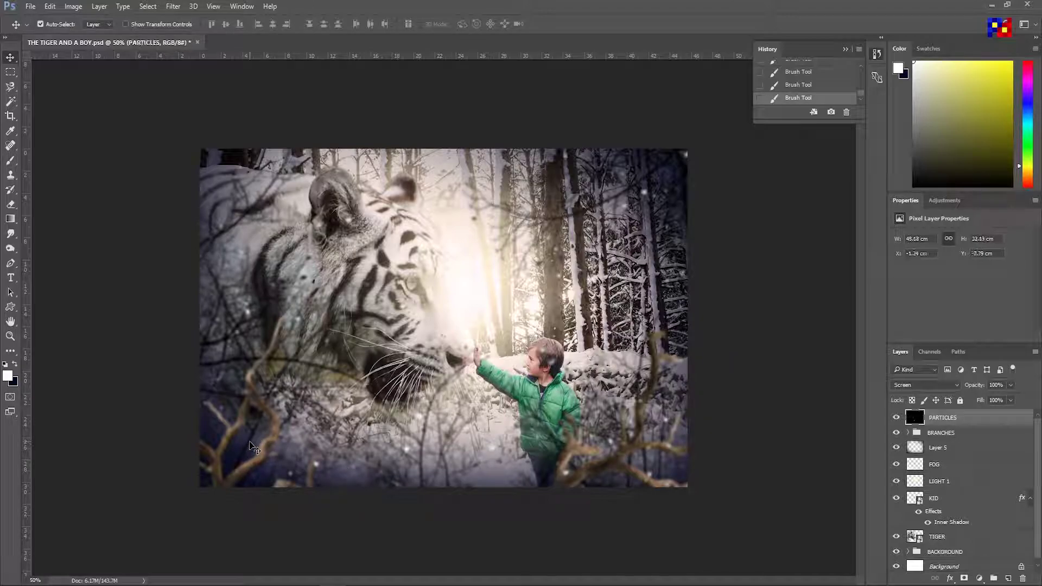
{"action": "left_click", "coordinate": [960, 401]}
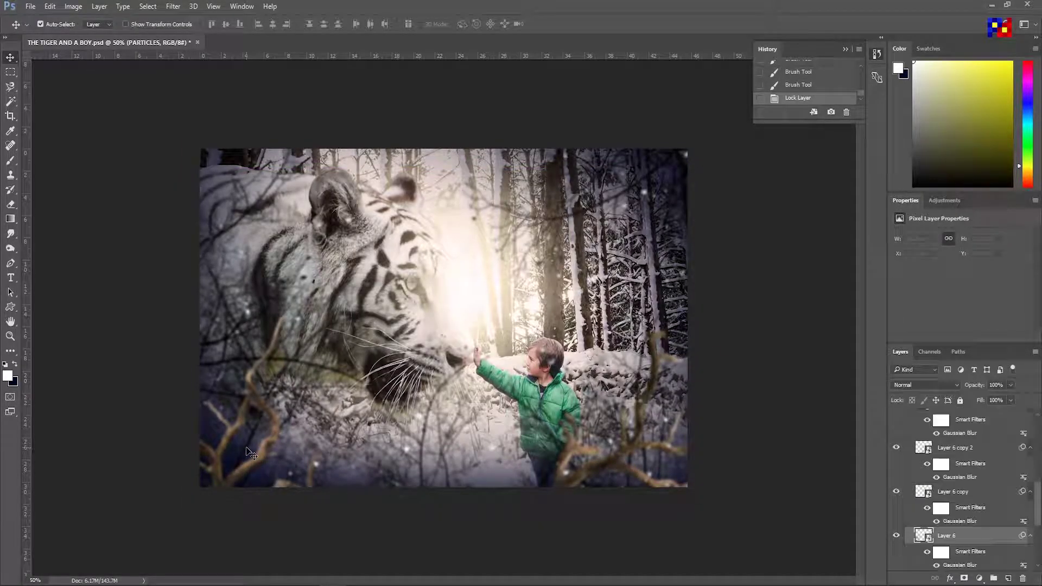
{"action": "left_click_drag", "start_coordinate": [247, 453], "coordinate": [247, 572]}
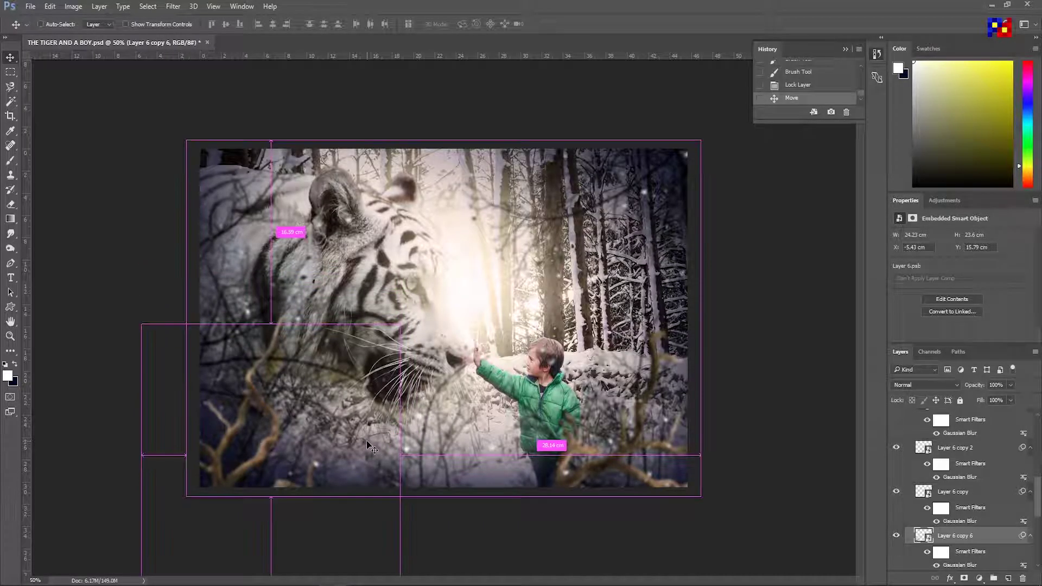
{"action": "key", "text": "ctrl+t"}
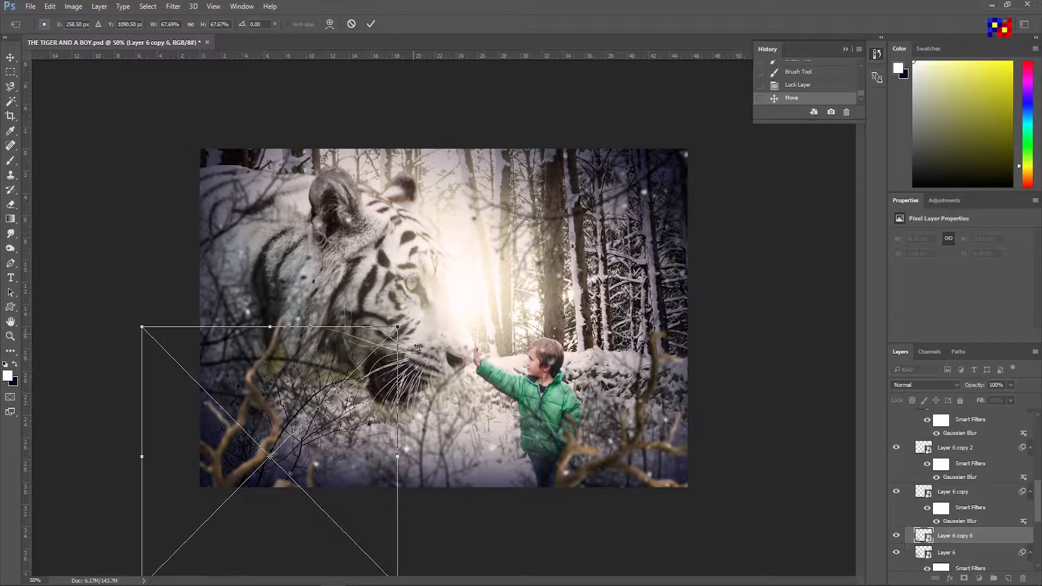
{"action": "left_click_drag", "start_coordinate": [417, 347], "coordinate": [402, 391]}
{"action": "key", "text": "Return"}
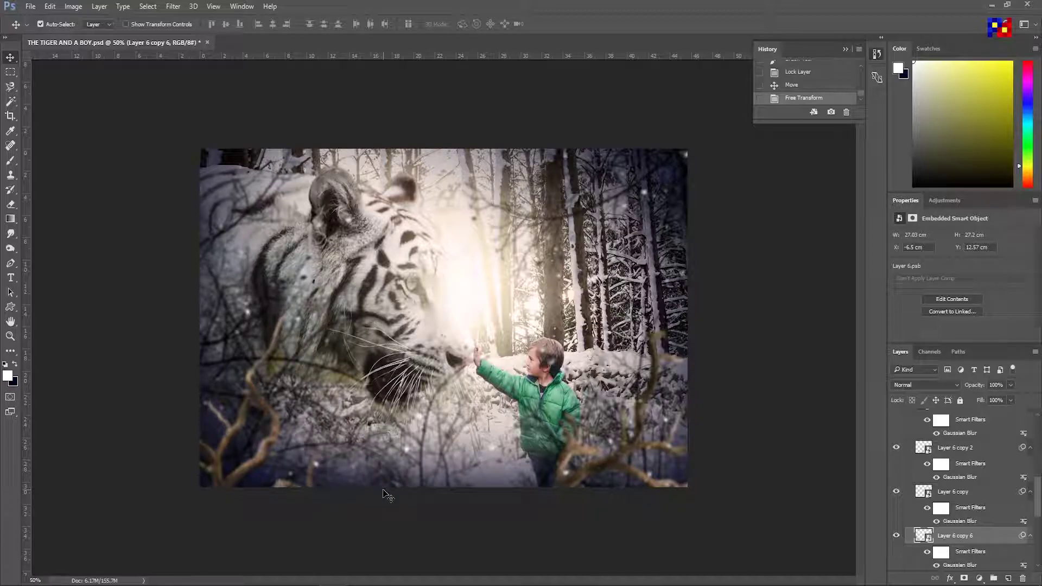
Make another rotated copy of the branch and select the Layer 7 copy layer.
{"action": "key", "text": "ctrl+j"}
{"action": "key", "text": "ctrl+t"}
{"action": "mouse_move", "coordinate": [333, 476]}
{"action": "left_mouse_down"}
{"action": "mouse_move", "coordinate": [280, 405]}
{"action": "mouse_move", "coordinate": [288, 413]}
{"action": "left_mouse_up"}
{"action": "key", "text": "Return"}
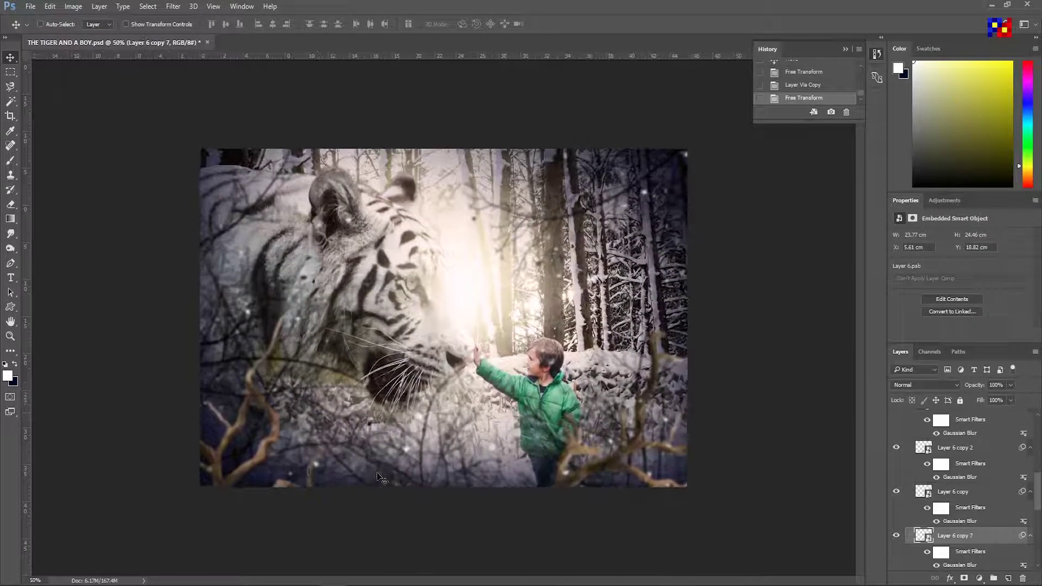
{"action": "left_click", "coordinate": [262, 463]}
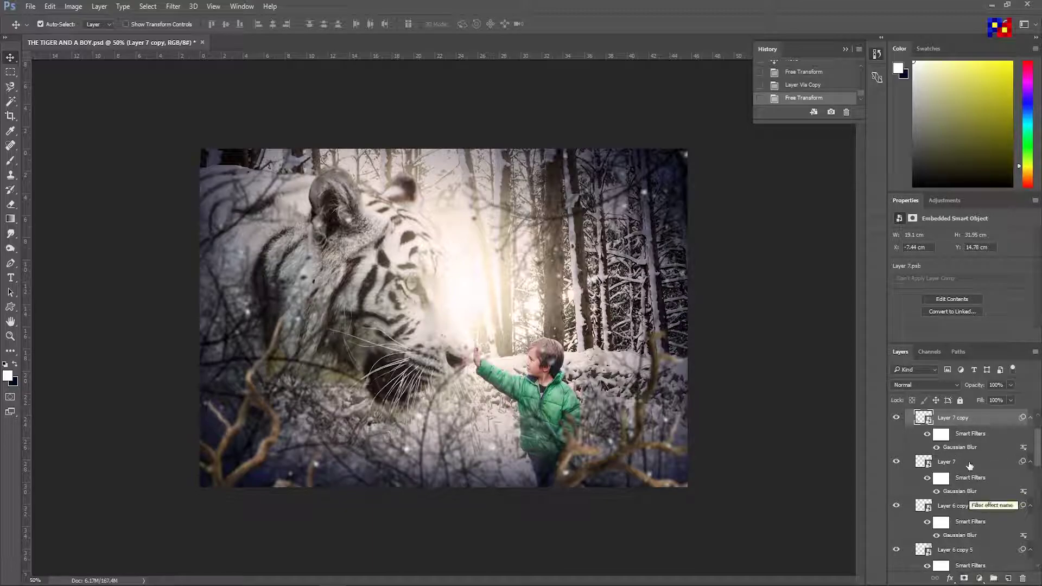
Inside the Layer 7 copy smart object, add a Gradient Fill layer clipped to the branch.
{"action": "double_click", "coordinate": [926, 419]}
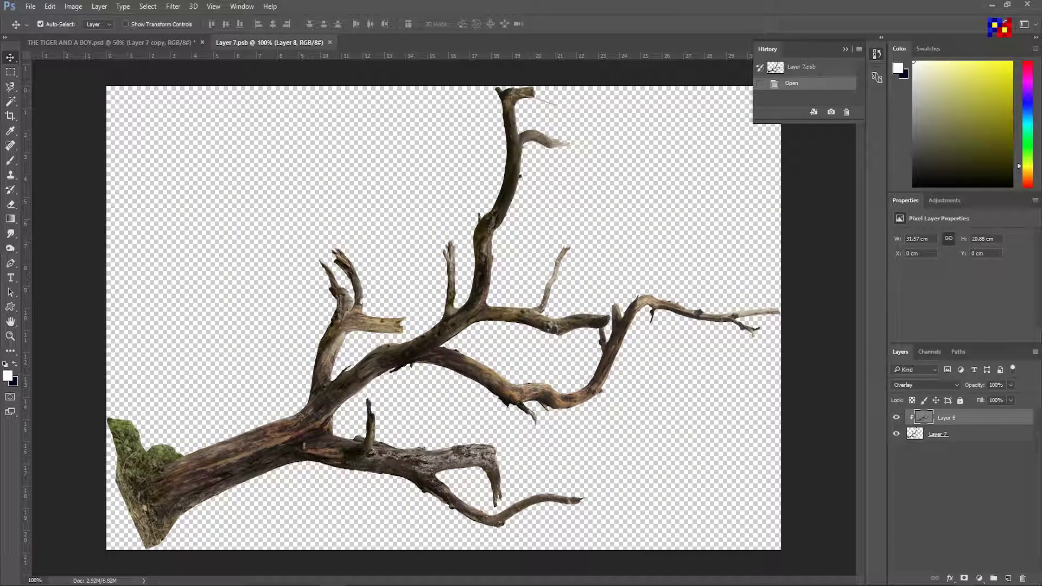
{"action": "left_click", "coordinate": [979, 578]}
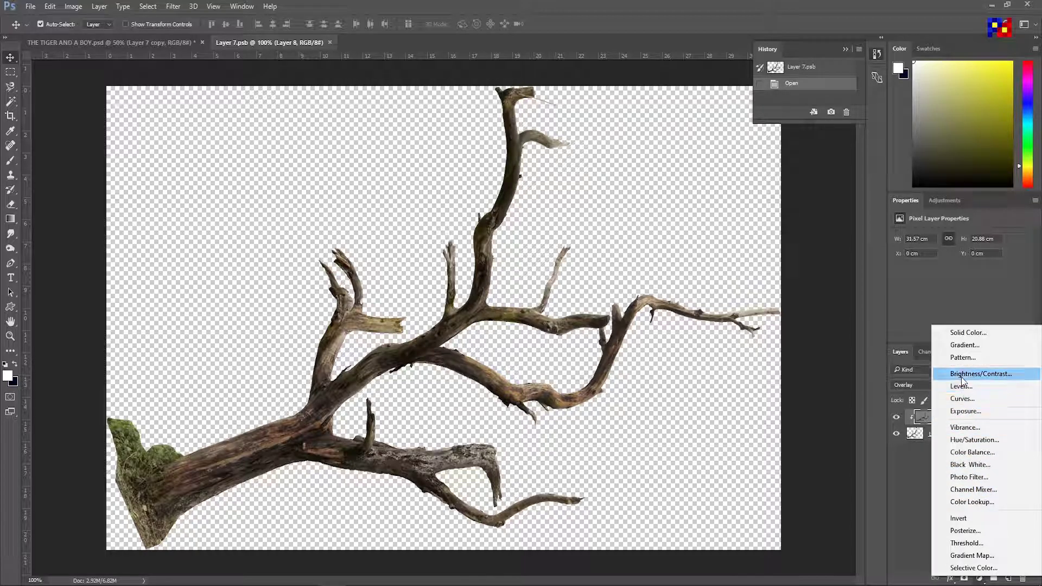
{"action": "left_click", "coordinate": [977, 344]}
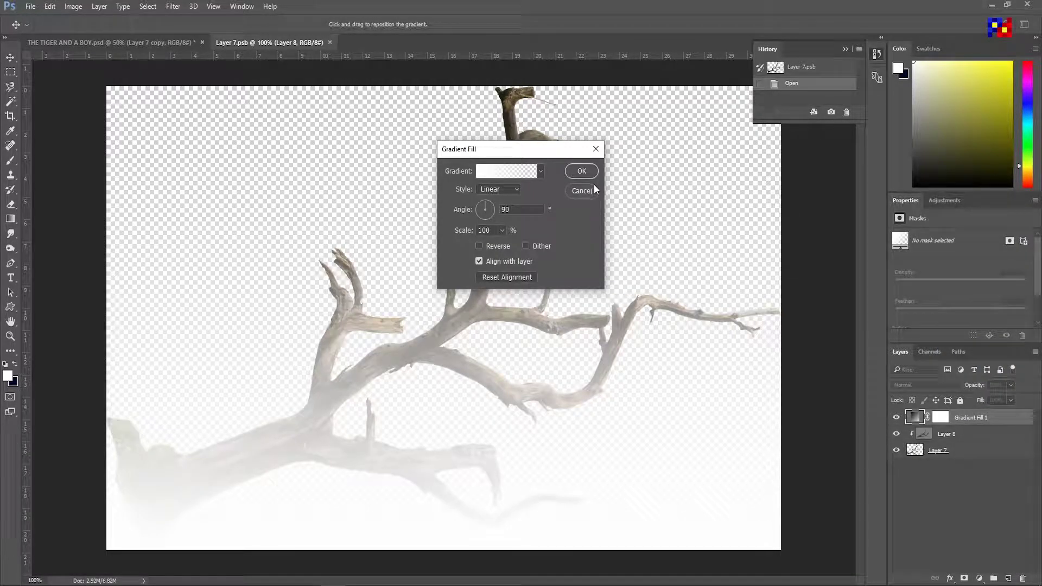
{"action": "left_click", "coordinate": [583, 172]}
{"action": "right_click", "coordinate": [981, 415]}
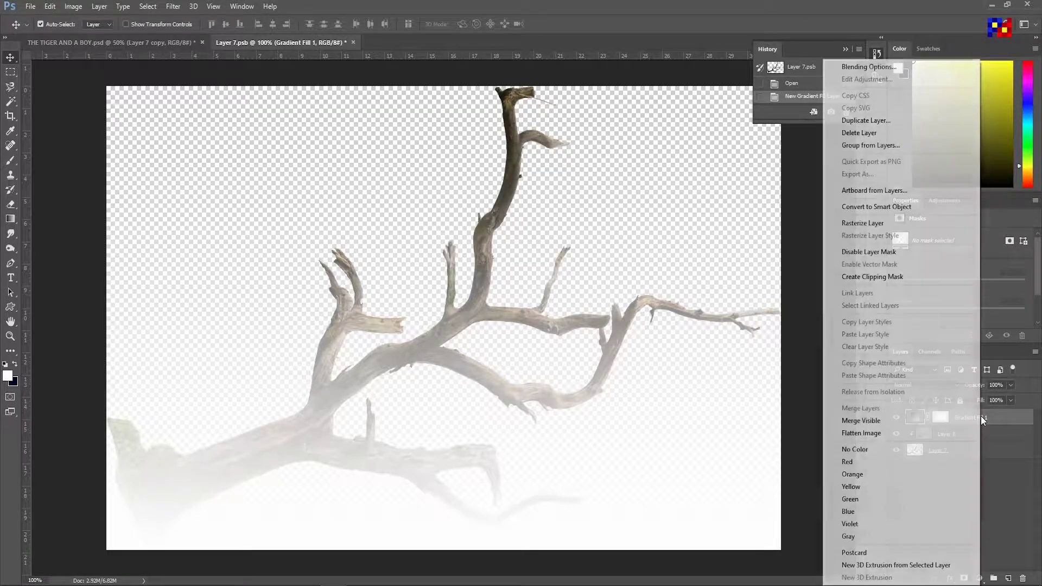
{"action": "left_click", "coordinate": [872, 276]}
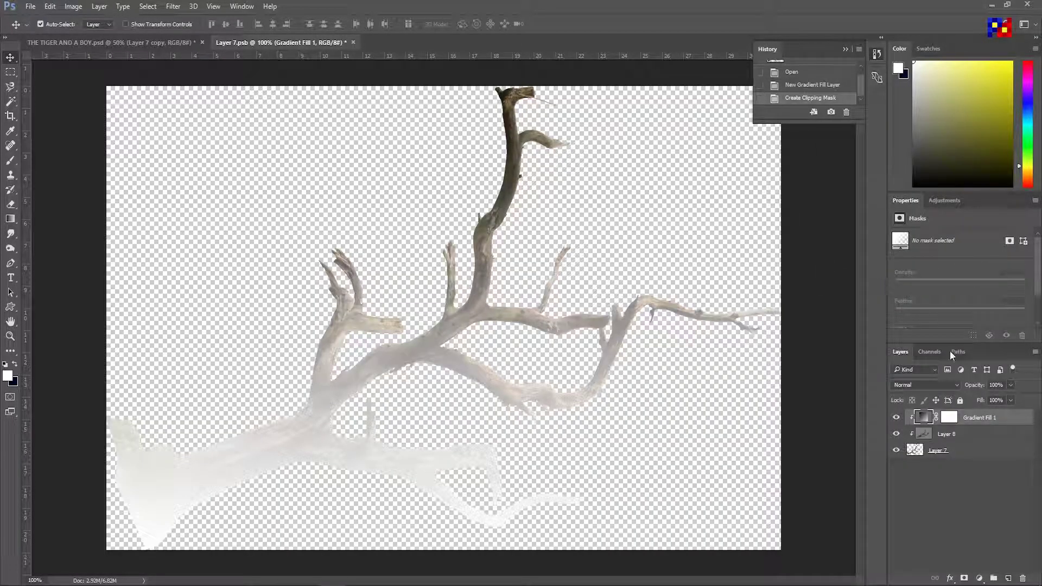
Set the gradient fill to the black-to-white preset and blend it in Overlay.
{"action": "double_click", "coordinate": [918, 416]}
{"action": "left_click", "coordinate": [540, 172]}
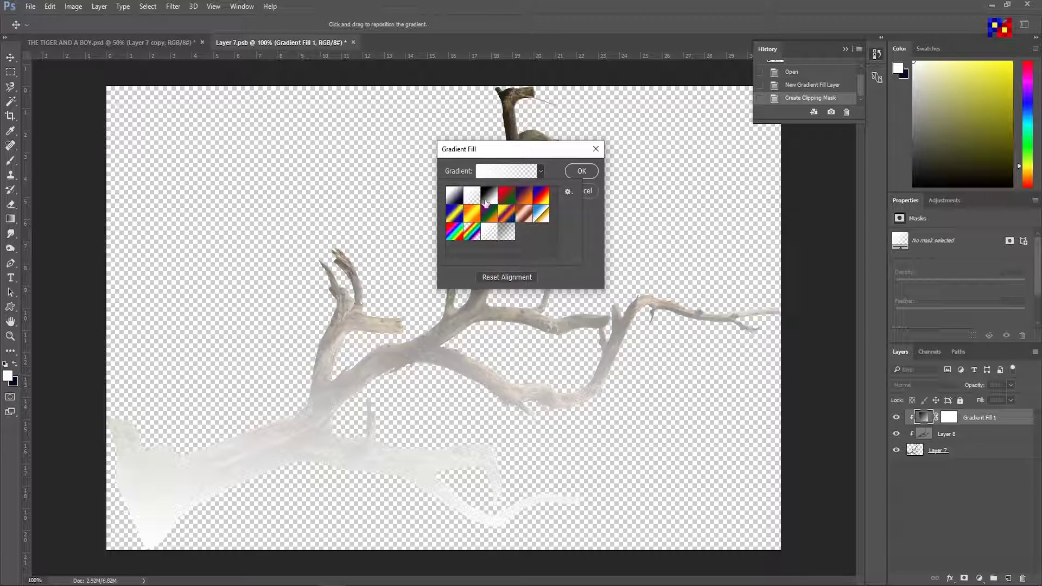
{"action": "left_click", "coordinate": [486, 201]}
{"action": "left_click", "coordinate": [585, 172]}
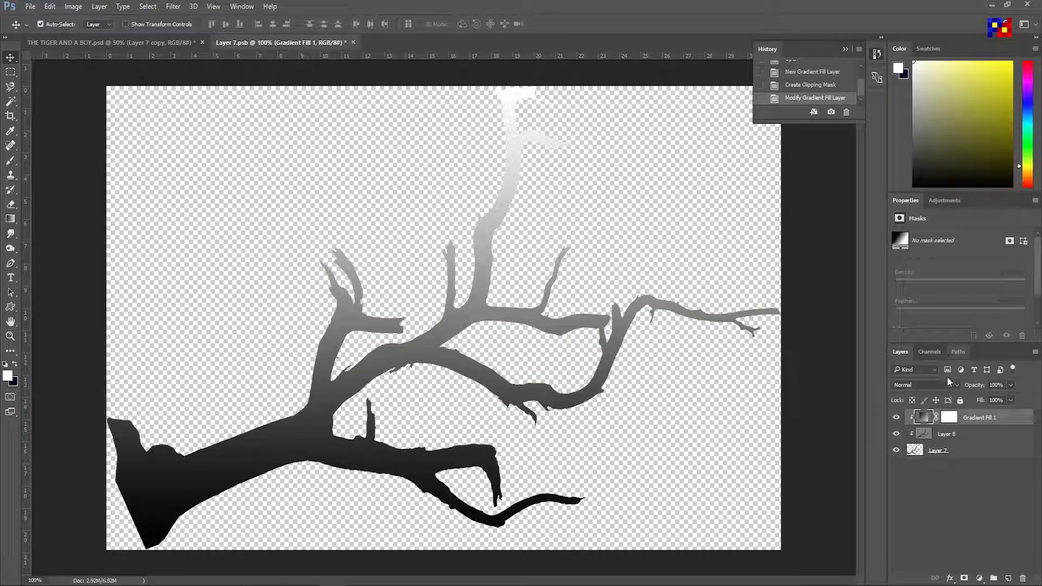
{"action": "left_click", "coordinate": [924, 385]}
{"action": "left_click", "coordinate": [926, 495]}
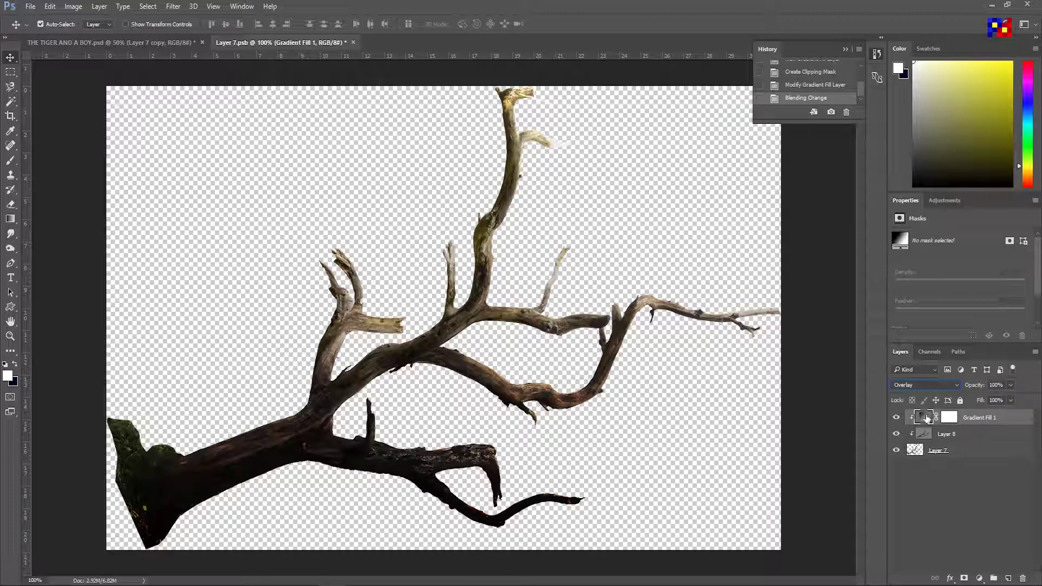
Change the gradient's white end stop to dark blue and apply the edited gradient.
{"action": "double_click", "coordinate": [923, 417]}
{"action": "left_click", "coordinate": [502, 170]}
{"action": "left_click", "coordinate": [624, 296]}
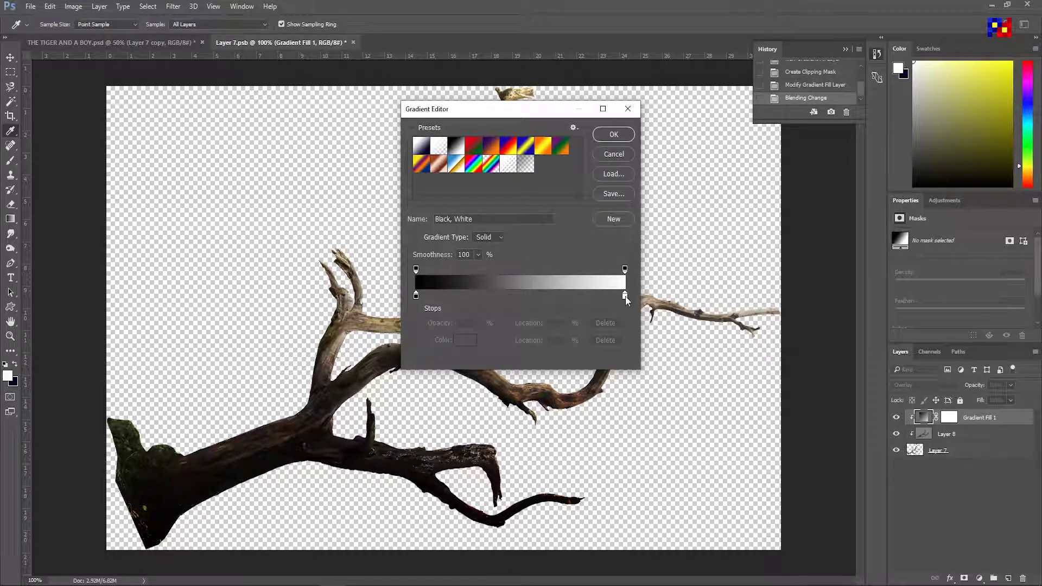
{"action": "double_click", "coordinate": [625, 295]}
{"action": "left_click_drag", "start_coordinate": [305, 445], "coordinate": [305, 479]}
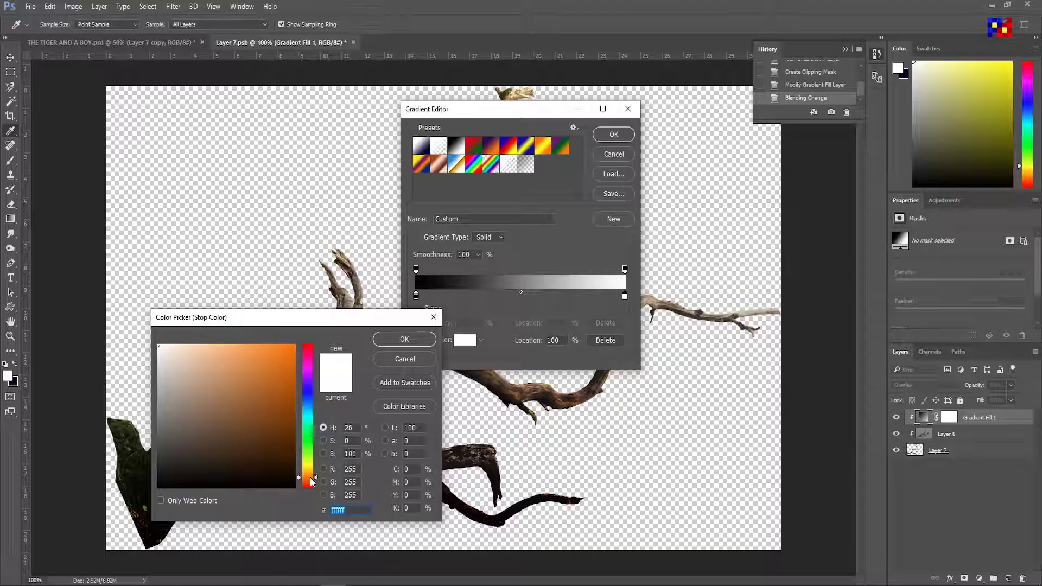
{"action": "left_click_drag", "start_coordinate": [191, 479], "coordinate": [204, 454]}
{"action": "left_click", "coordinate": [307, 404]}
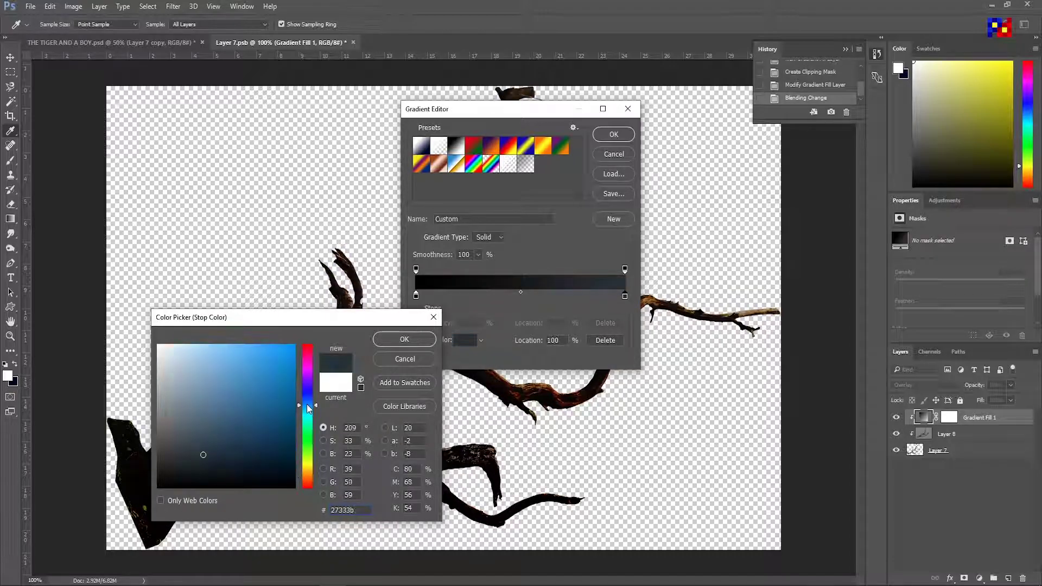
{"action": "left_click", "coordinate": [209, 461]}
{"action": "left_click", "coordinate": [403, 339]}
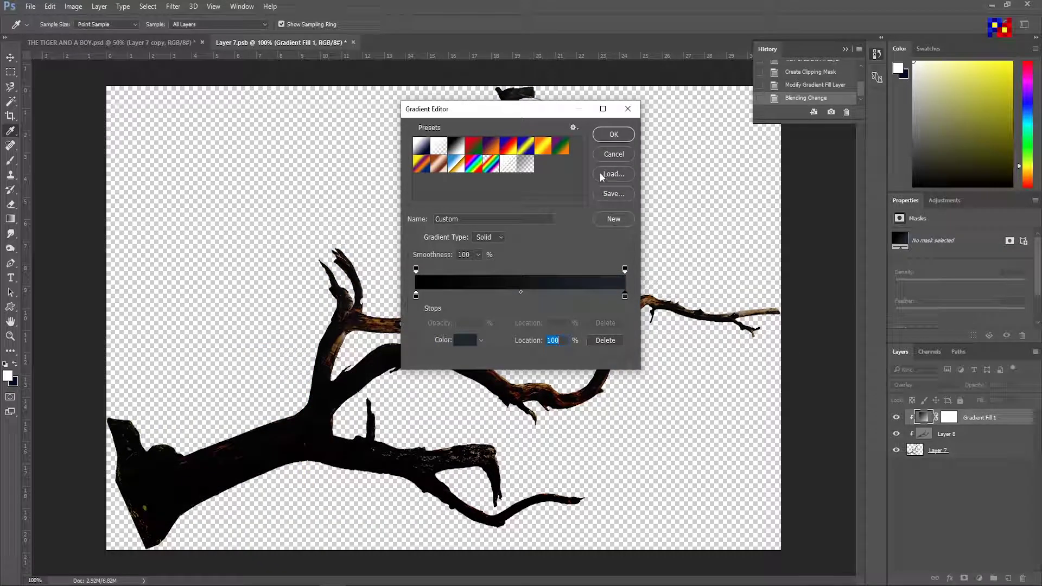
{"action": "left_click", "coordinate": [613, 134]}
{"action": "left_click", "coordinate": [589, 172]}
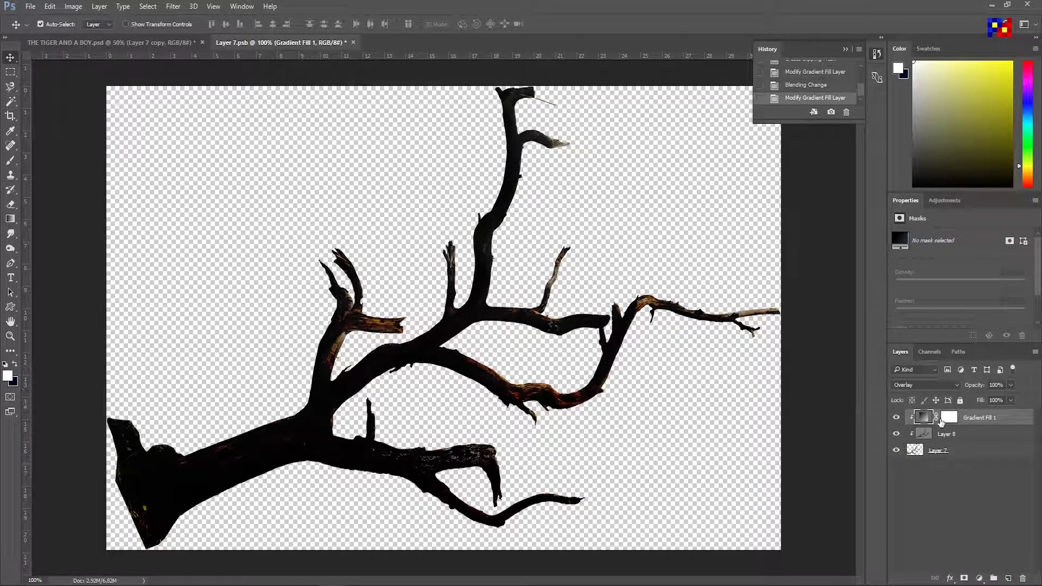
Compare Multiply, Color Burn and Soft Light blend modes for the gradient fill.
{"action": "double_click", "coordinate": [923, 417]}
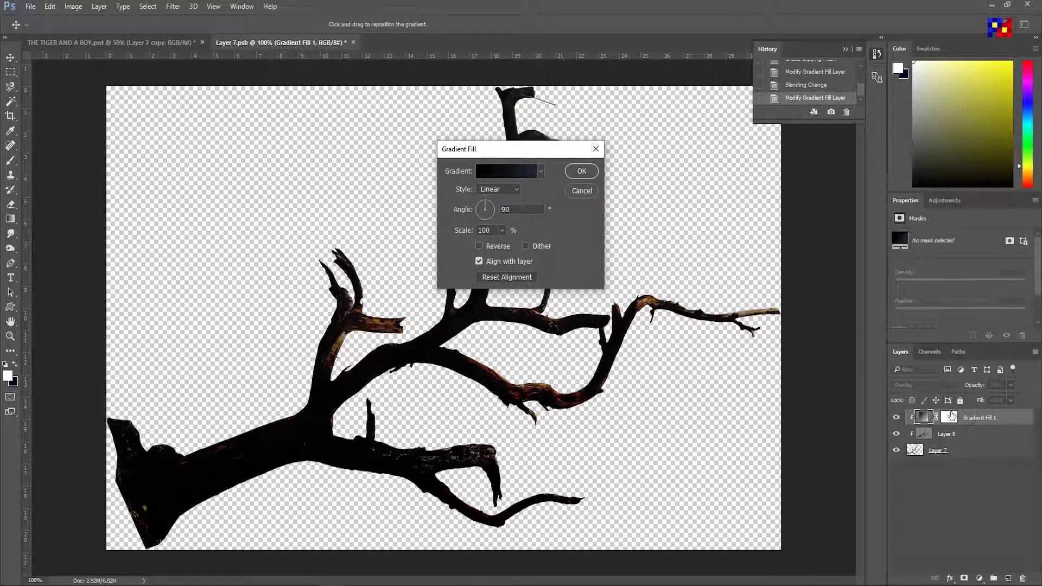
{"action": "left_click", "coordinate": [581, 171]}
{"action": "left_click", "coordinate": [925, 385]}
{"action": "left_click", "coordinate": [917, 415]}
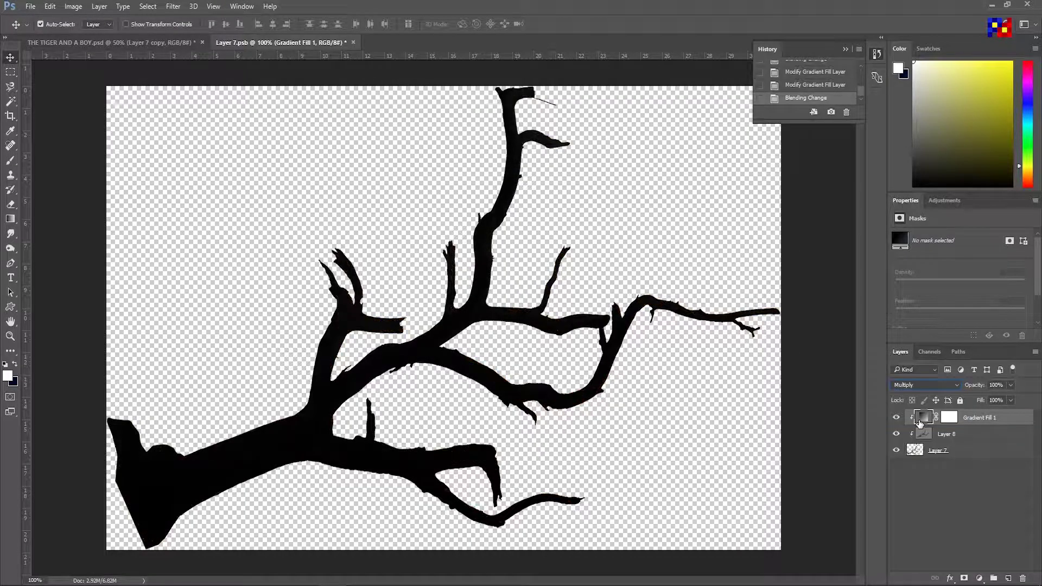
{"action": "left_click", "coordinate": [925, 385]}
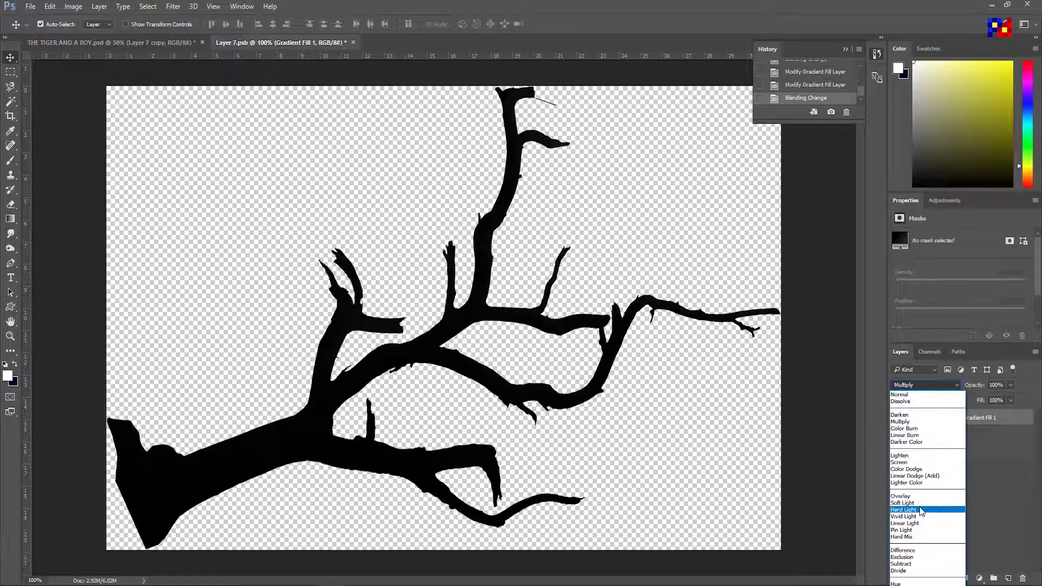
{"action": "left_click", "coordinate": [905, 428]}
{"action": "left_click", "coordinate": [925, 384]}
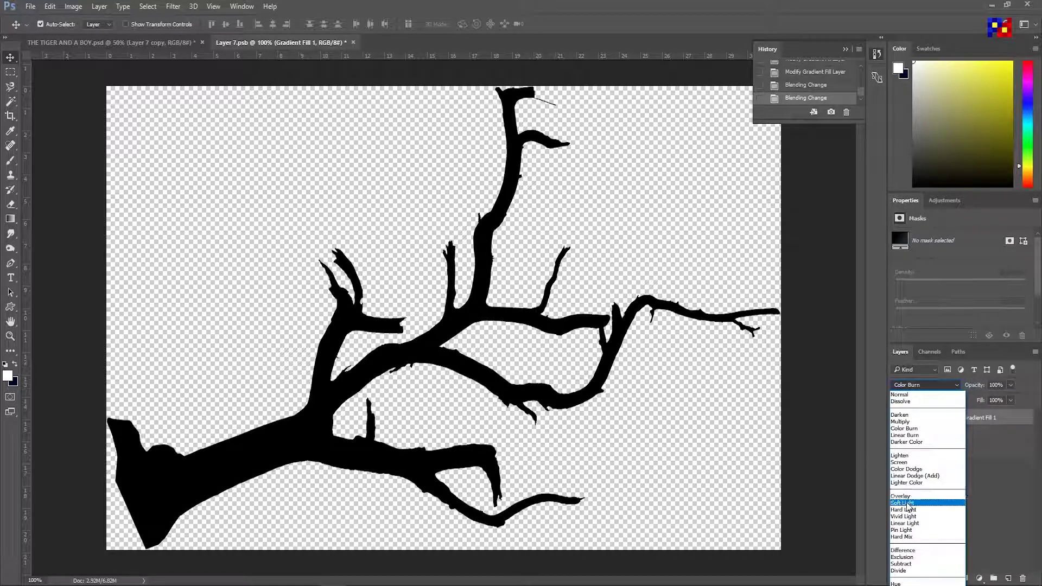
{"action": "left_click", "coordinate": [925, 496]}
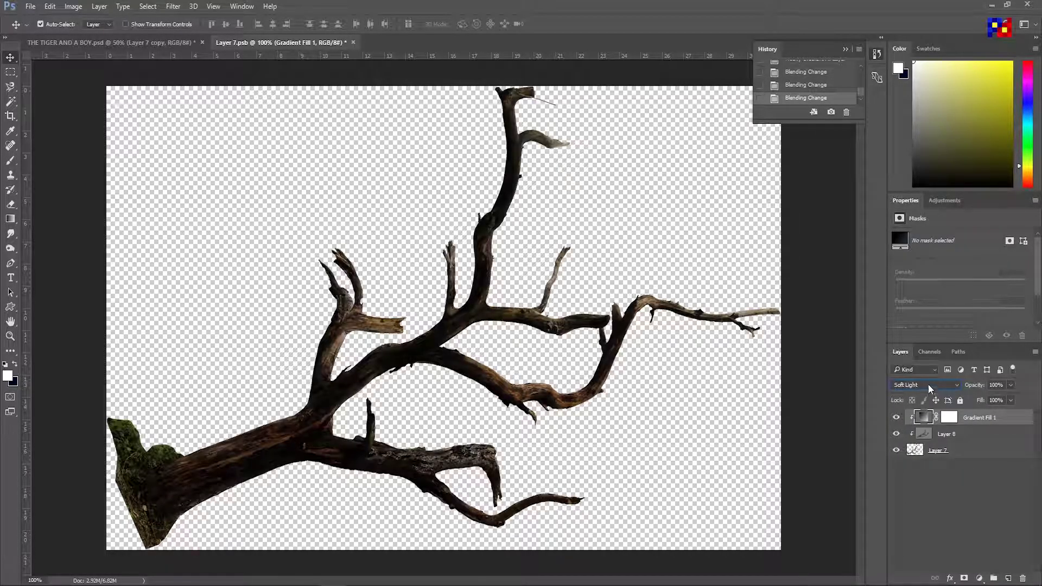
Compare Overlay and Hard Light, then settle on Soft Light for the gradient fill.
{"action": "left_click", "coordinate": [928, 384]}
{"action": "left_click", "coordinate": [922, 496]}
{"action": "left_click", "coordinate": [911, 382]}
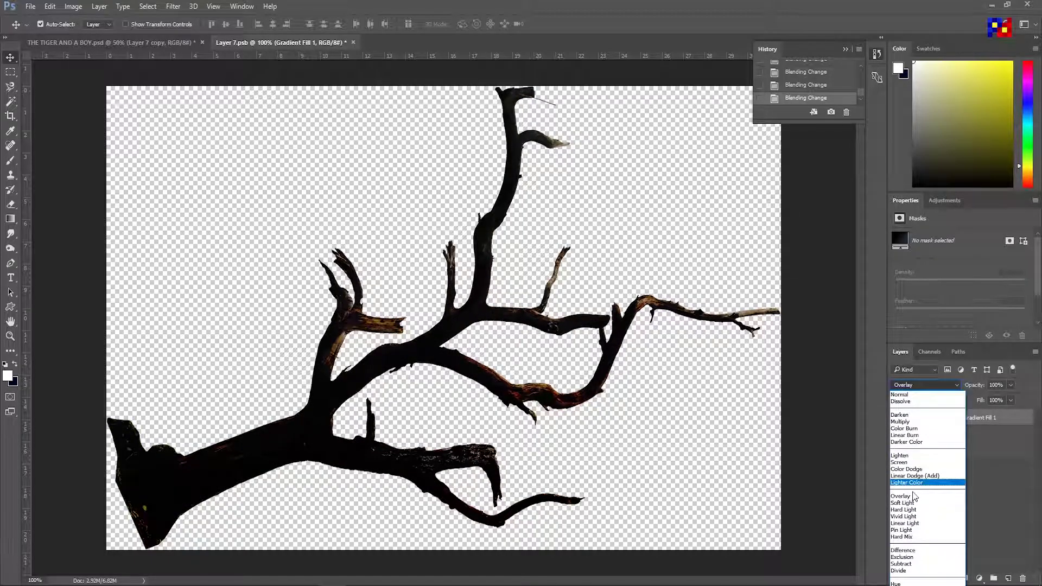
{"action": "left_click", "coordinate": [914, 510]}
{"action": "left_click", "coordinate": [914, 384]}
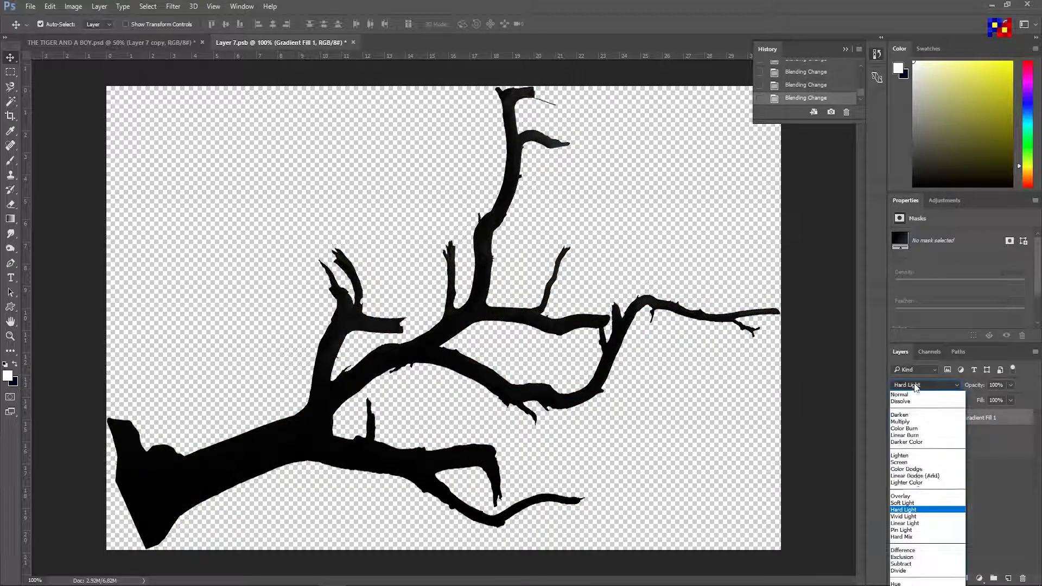
{"action": "left_click", "coordinate": [917, 491]}
{"action": "left_click", "coordinate": [944, 386]}
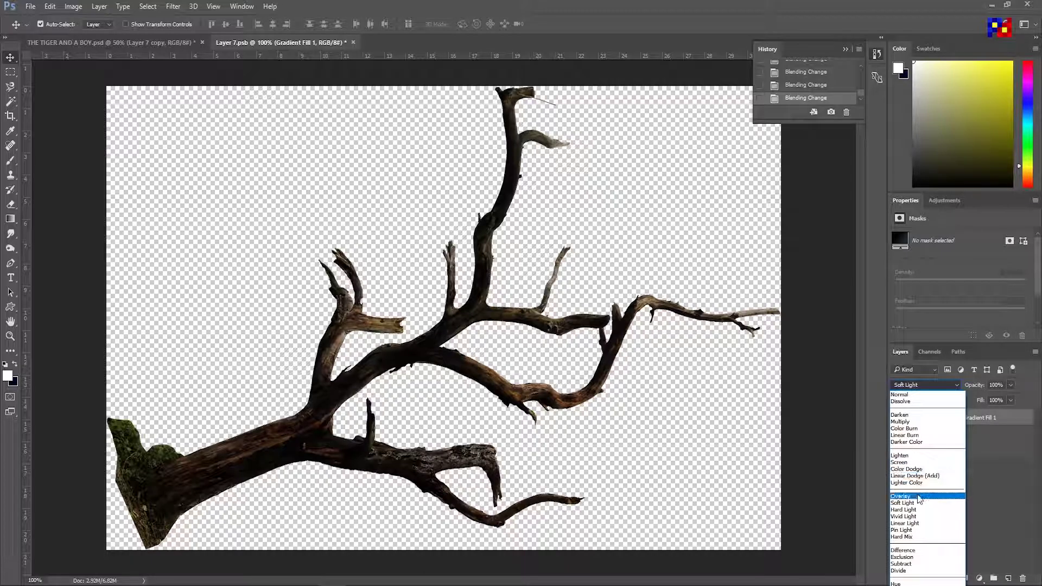
{"action": "left_click", "coordinate": [901, 423]}
{"action": "left_click", "coordinate": [923, 385]}
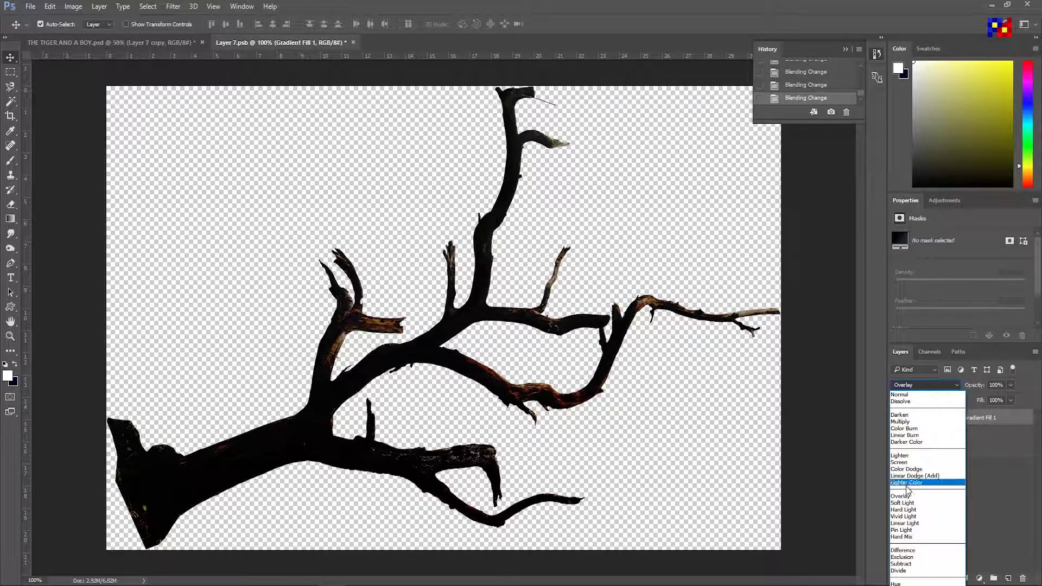
{"action": "left_click", "coordinate": [911, 492]}
Save the smart object, then send Layer 7 and Layer 7 copy three levels down in the composite.
{"action": "key", "text": "ctrl+s"}
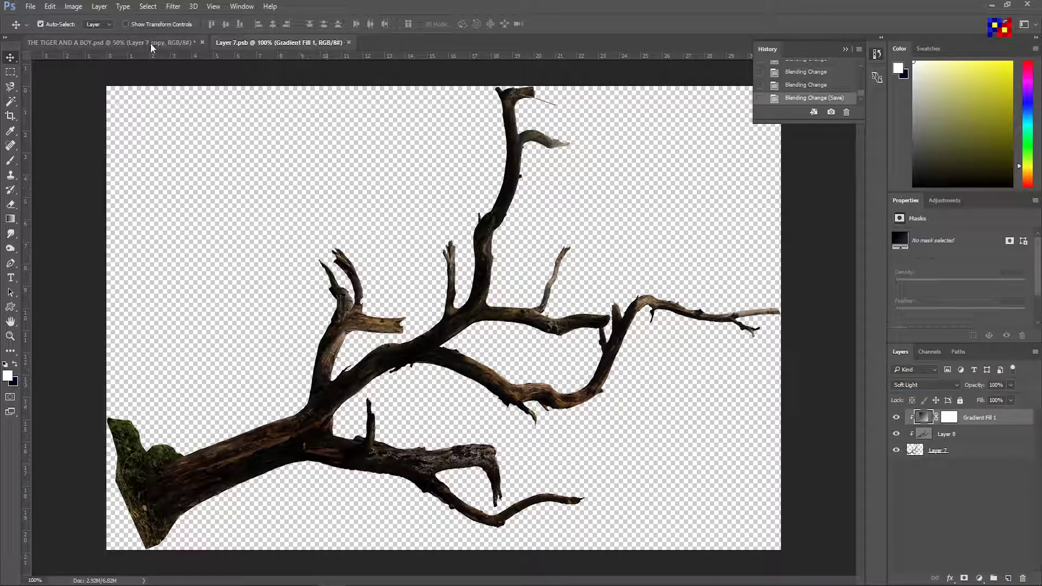
{"action": "left_click", "coordinate": [152, 42]}
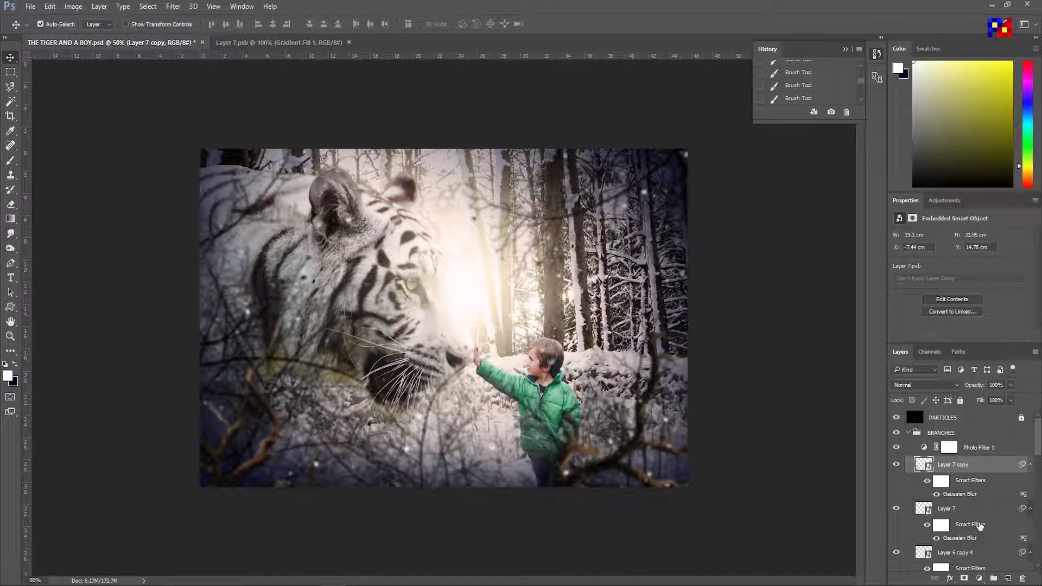
{"action": "left_click", "coordinate": [987, 513], "text": "ctrl"}
{"action": "key", "text": "ctrl+bracketleft"}
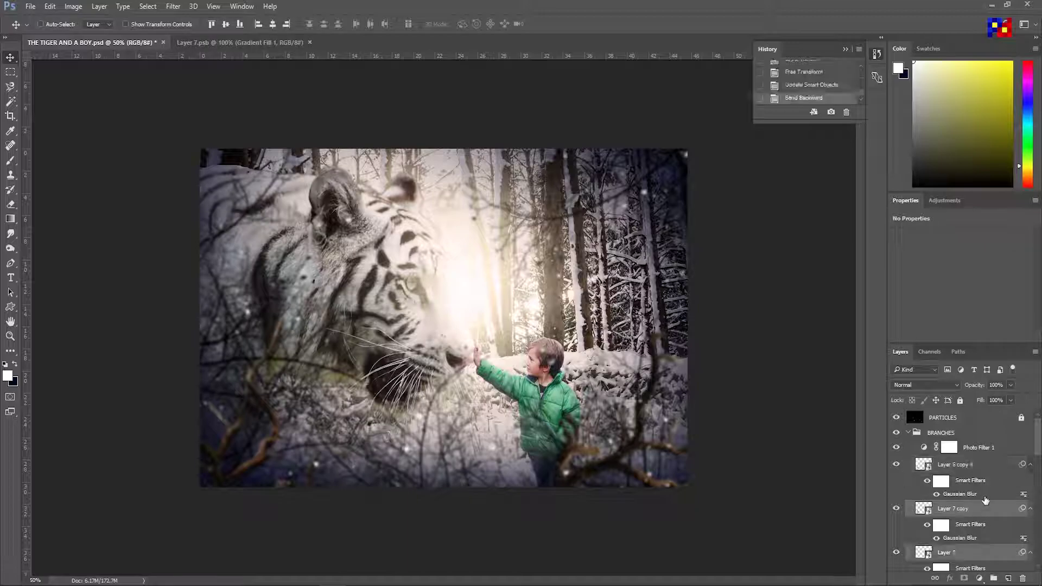
{"action": "key", "text": "ctrl+bracketleft"}
{"action": "key", "text": "ctrl+bracketleft"}
{"action": "key", "text": "ctrl+bracketleft"}
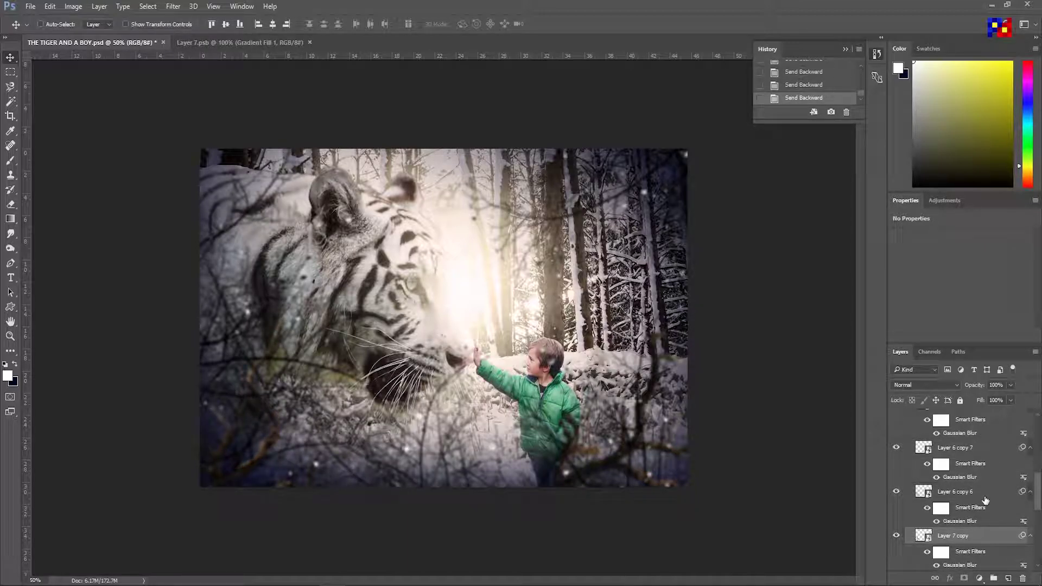
{"action": "key", "text": "ctrl+bracketleft"}
{"action": "key", "text": "ctrl+minus"}
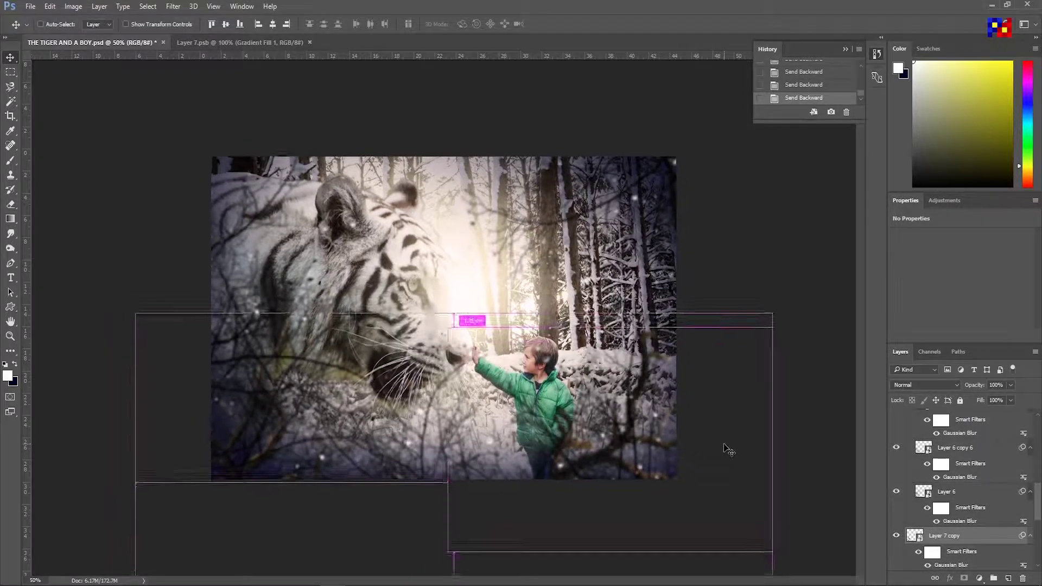
{"action": "key", "text": "ctrl+plus"}
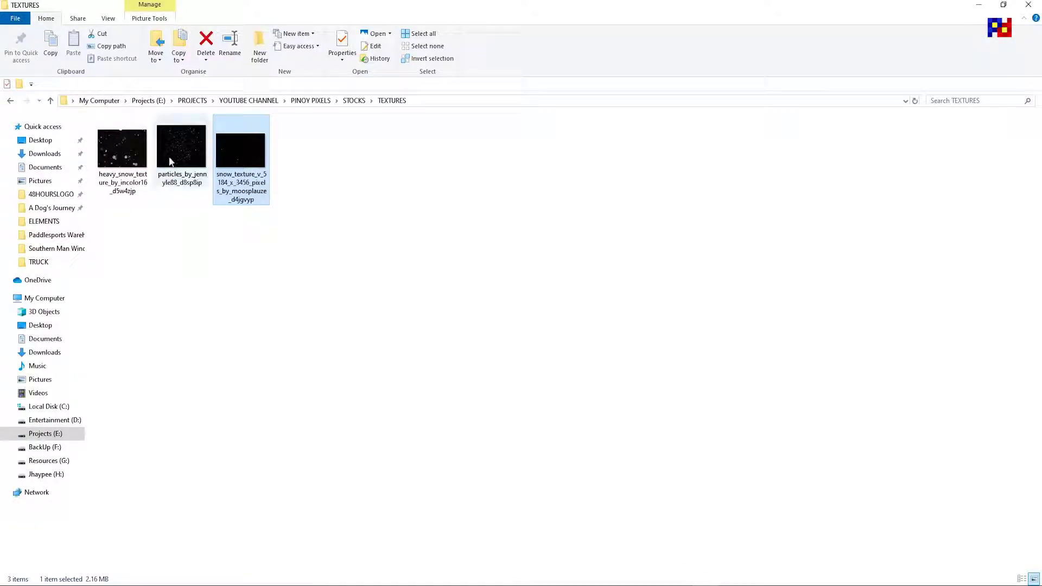
Drag the particles and heavy_snow textures from the TEXTURES folder into Photoshop.
{"action": "mouse_move", "coordinate": [181, 147]}
{"action": "left_mouse_down"}
{"action": "mouse_move", "coordinate": [349, 564]}
{"action": "mouse_move", "coordinate": [548, 36]}
{"action": "left_mouse_up"}
{"action": "left_click_drag", "start_coordinate": [485, 82], "coordinate": [470, 83]}
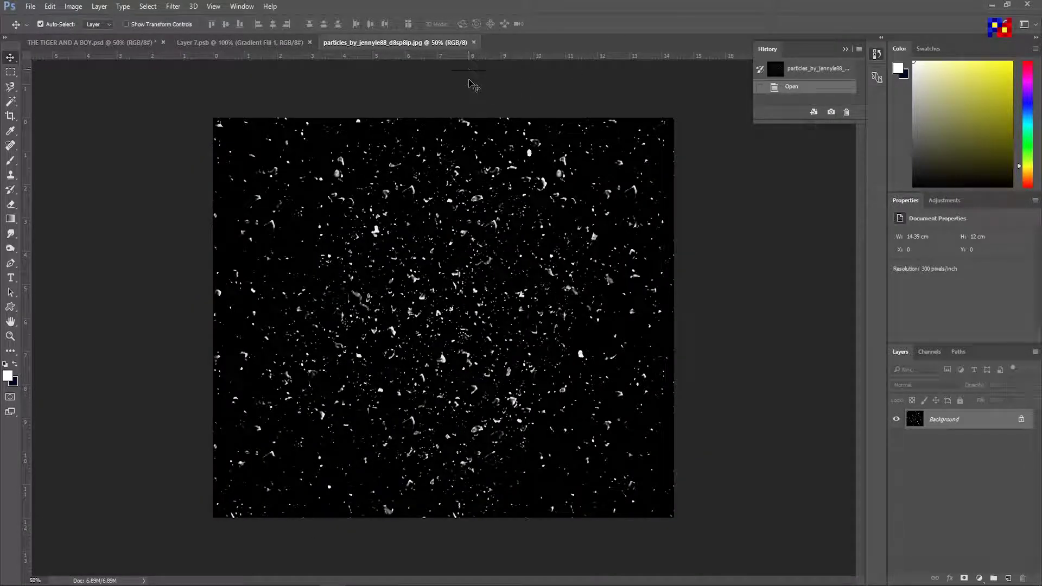
{"action": "key", "text": "alt+Tab"}
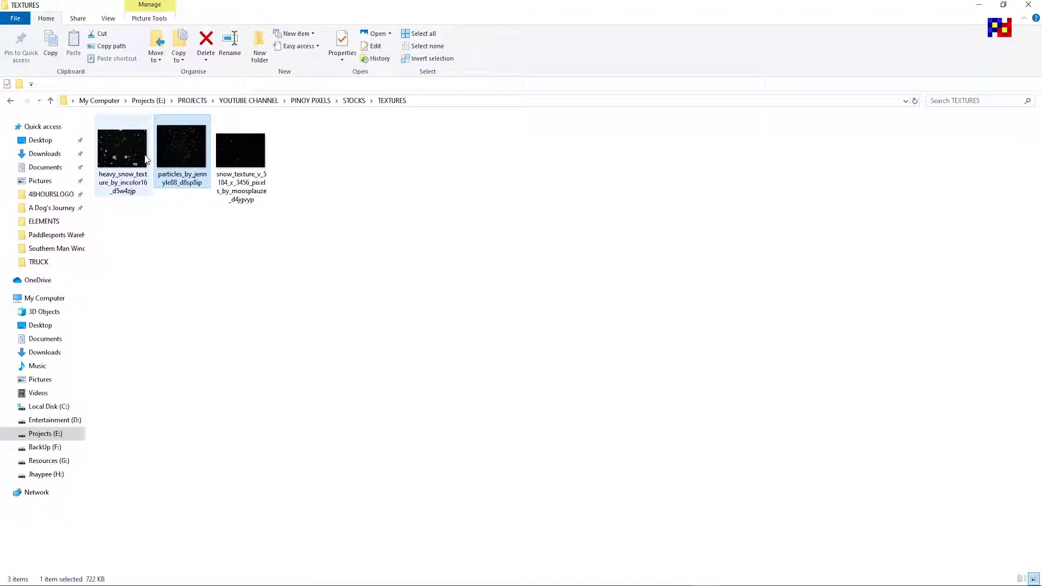
{"action": "mouse_move", "coordinate": [122, 150]}
{"action": "left_mouse_down"}
{"action": "mouse_move", "coordinate": [350, 581]}
{"action": "mouse_move", "coordinate": [657, 46]}
{"action": "left_mouse_up"}
{"action": "left_click_drag", "start_coordinate": [529, 43], "coordinate": [562, 258]}
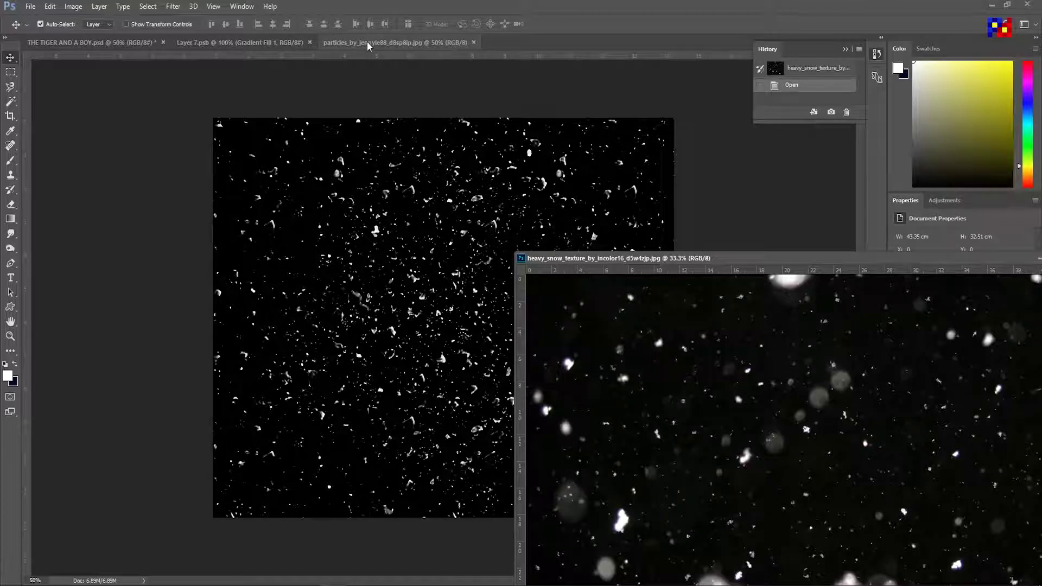
Close the extra documents and bring the heavy snow image into the tiger composite.
{"action": "left_click", "coordinate": [473, 42]}
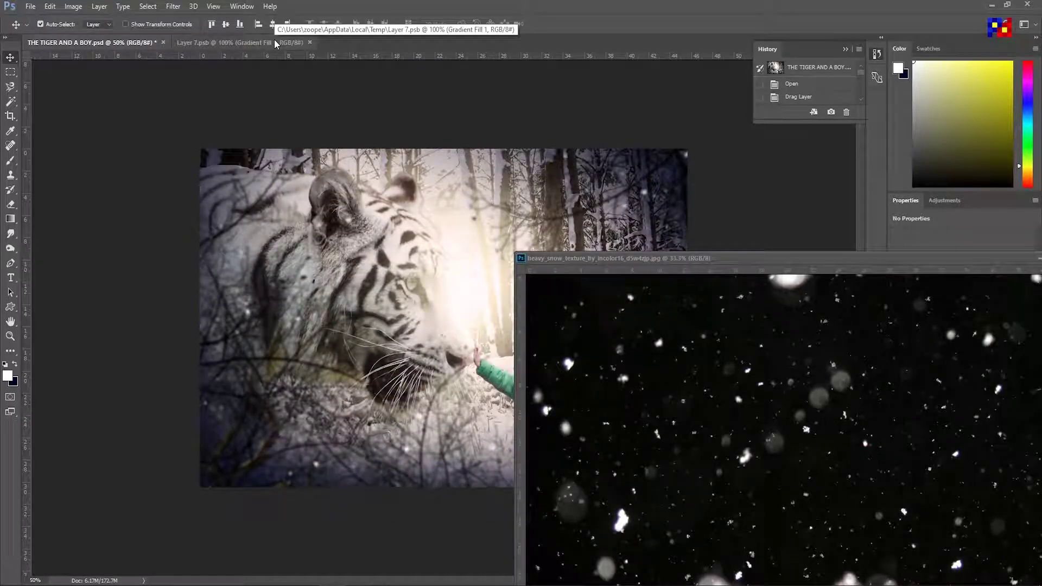
{"action": "mouse_move", "coordinate": [710, 260]}
{"action": "left_mouse_down"}
{"action": "mouse_move", "coordinate": [455, 224]}
{"action": "mouse_move", "coordinate": [648, 431]}
{"action": "mouse_move", "coordinate": [491, 205]}
{"action": "left_mouse_up"}
{"action": "left_click", "coordinate": [222, 43]}
{"action": "left_click", "coordinate": [310, 42]}
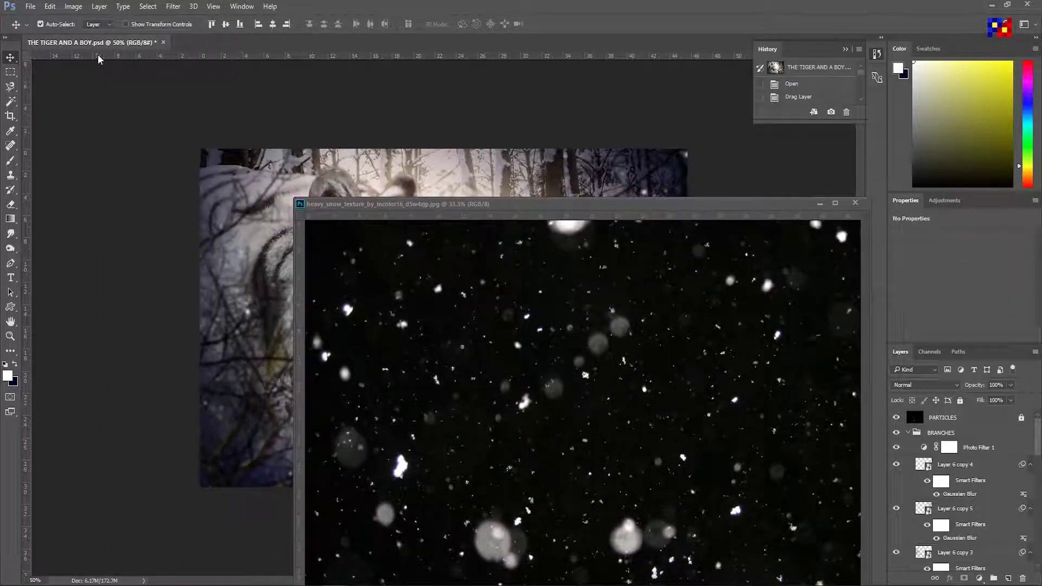
{"action": "left_click_drag", "start_coordinate": [941, 419], "coordinate": [244, 217]}
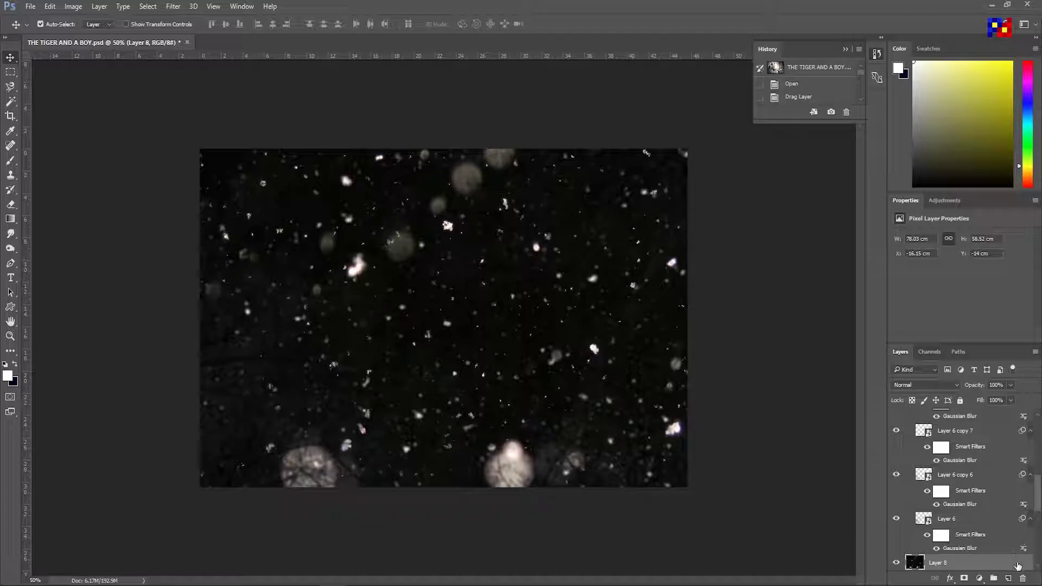
Place the snow layer just above BRANCHES, name it PARTICLES 2, and set it to Screen.
{"action": "scroll", "coordinate": [1036, 468], "scroll_direction": "down", "scroll_amount": 3}
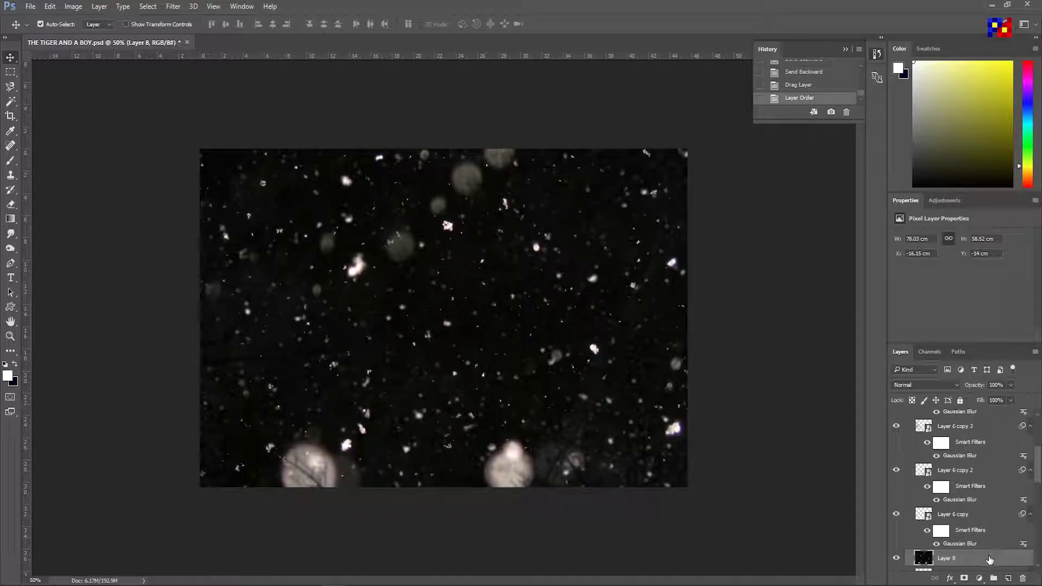
{"action": "left_click_drag", "start_coordinate": [988, 560], "coordinate": [982, 421]}
{"action": "left_click_drag", "start_coordinate": [979, 552], "coordinate": [966, 434]}
{"action": "double_click", "coordinate": [937, 434]}
{"action": "type", "text": "PARTICLES 2"}
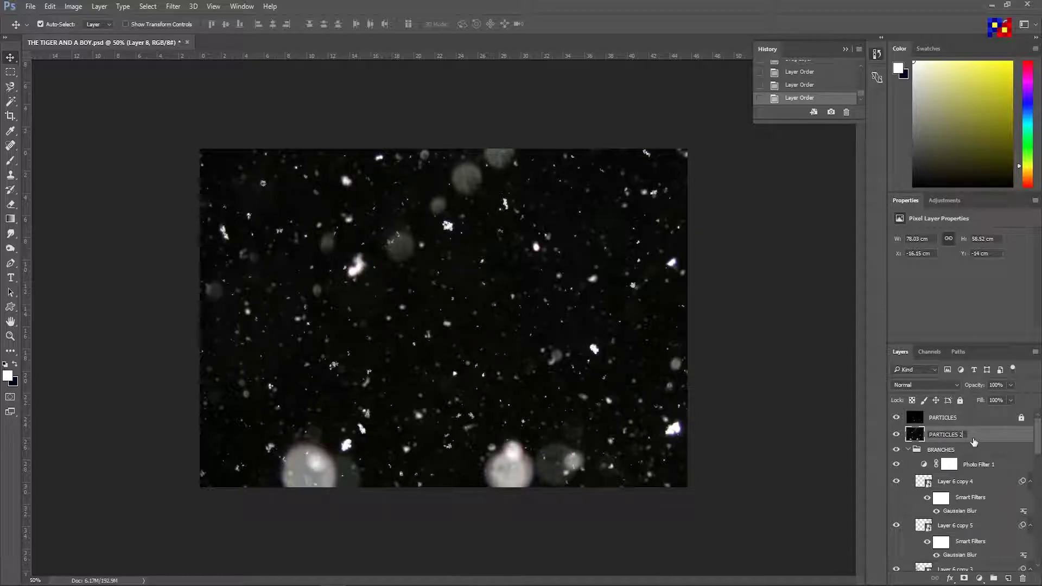
{"action": "key", "text": "Return"}
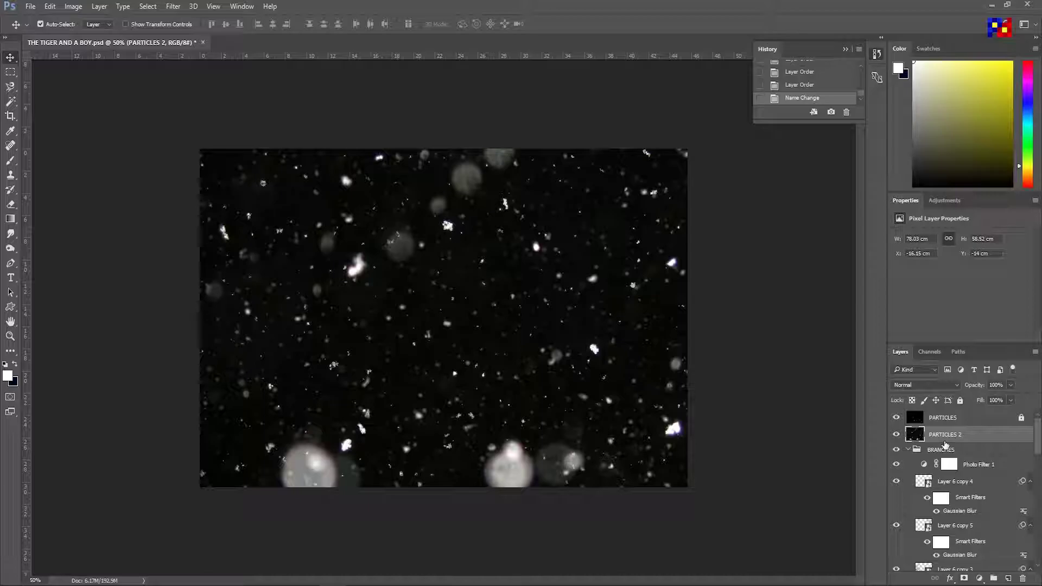
{"action": "left_click", "coordinate": [922, 384]}
{"action": "left_click", "coordinate": [916, 465]}
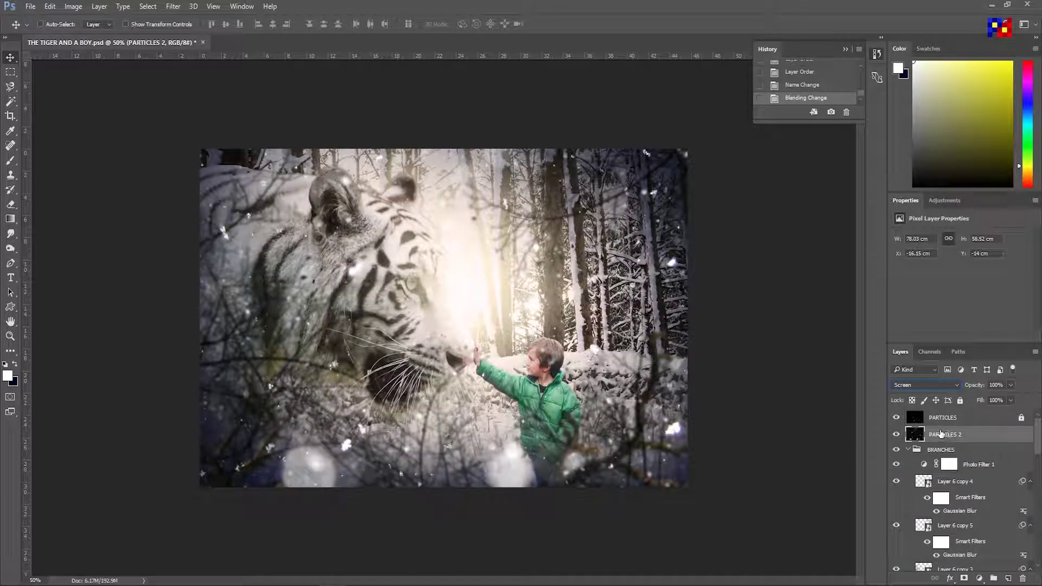
Scale PARTICLES 2 down to about 62% and zoom in to check the falling snow.
{"action": "key", "text": "ctrl+t"}
{"action": "key", "text": "ctrl+minus"}
{"action": "key", "text": "ctrl+minus"}
{"action": "mouse_move", "coordinate": [651, 161]}
{"action": "left_mouse_down"}
{"action": "mouse_move", "coordinate": [559, 223]}
{"action": "mouse_move", "coordinate": [573, 218]}
{"action": "left_mouse_up"}
{"action": "key", "text": "Return"}
{"action": "key", "text": "ctrl+plus"}
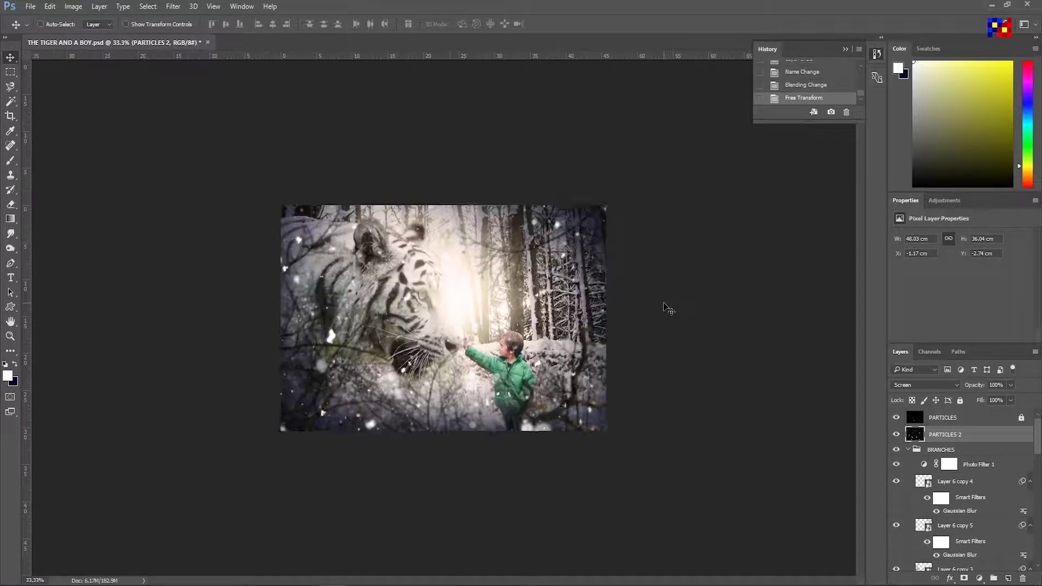
{"action": "key", "text": "ctrl+plus"}
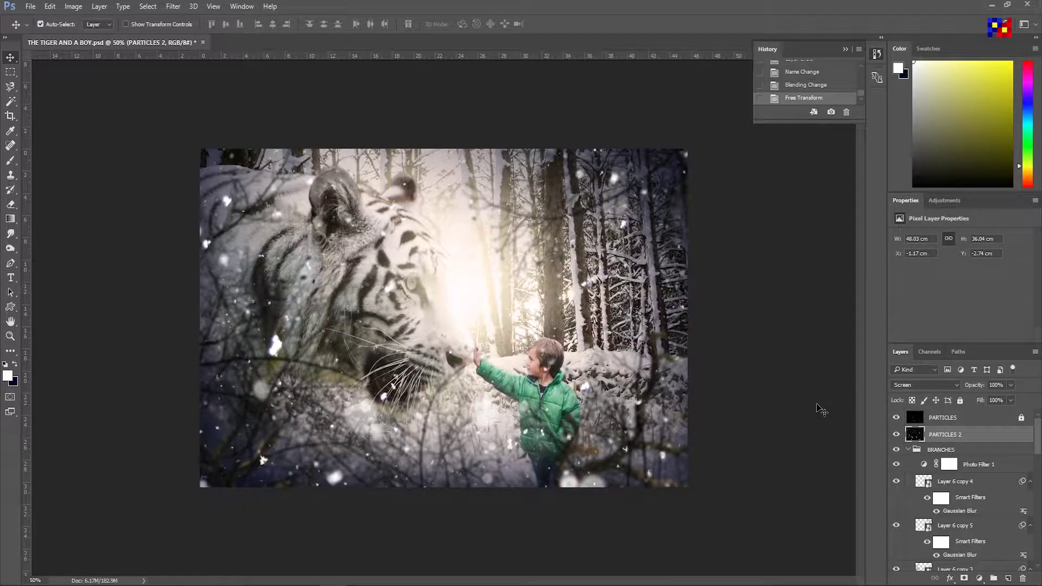
{"action": "key", "text": "ctrl+plus"}
{"action": "key", "text": "ctrl+plus"}
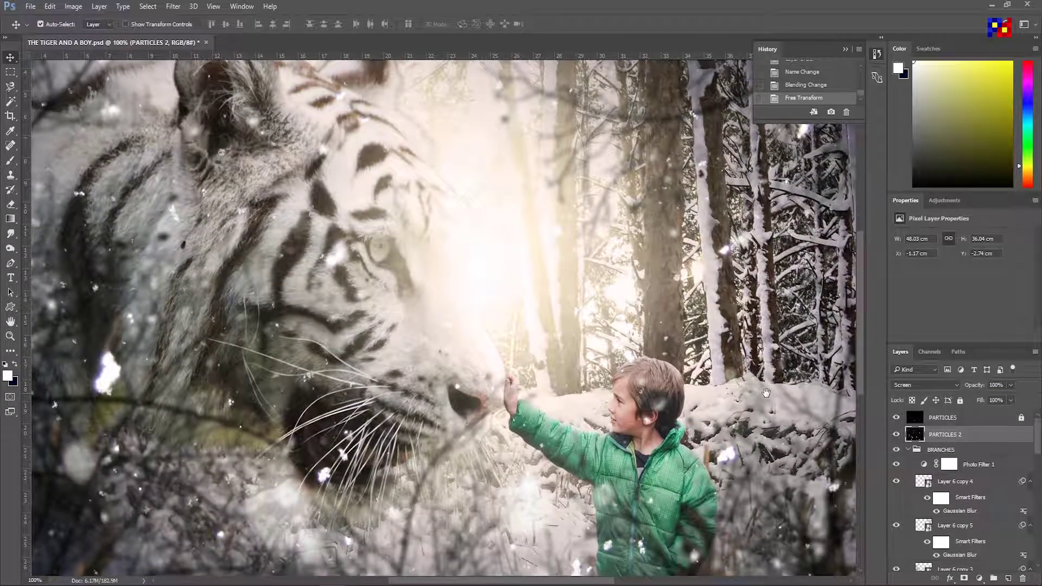
{"action": "scroll", "coordinate": [929, 478], "scroll_direction": "down", "scroll_amount": 3}
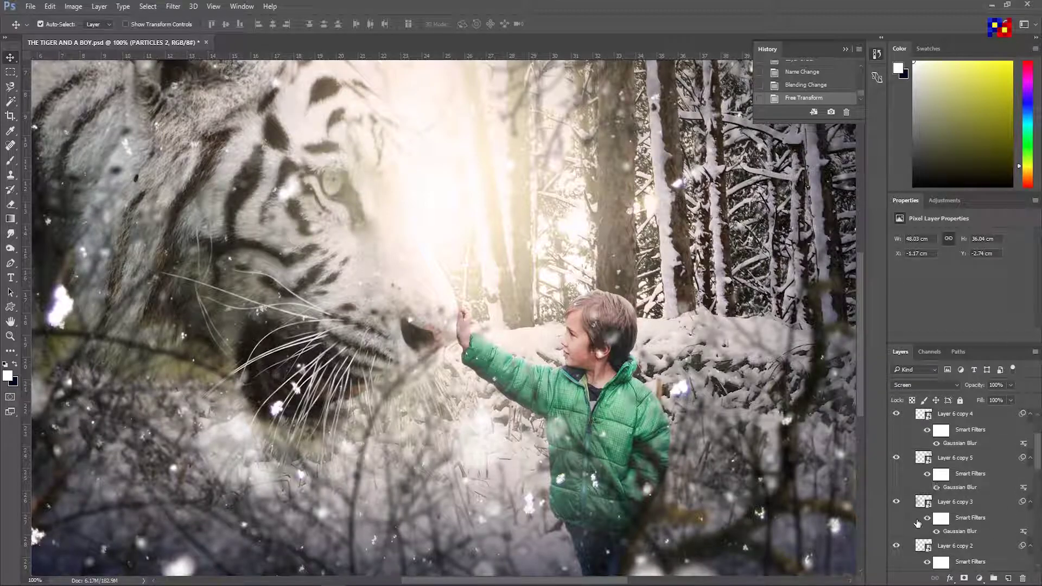
{"action": "scroll", "coordinate": [948, 546], "scroll_direction": "down", "scroll_amount": 5}
{"action": "scroll", "coordinate": [948, 545], "scroll_direction": "down", "scroll_amount": 5}
{"action": "scroll", "coordinate": [949, 545], "scroll_direction": "down", "scroll_amount": 5}
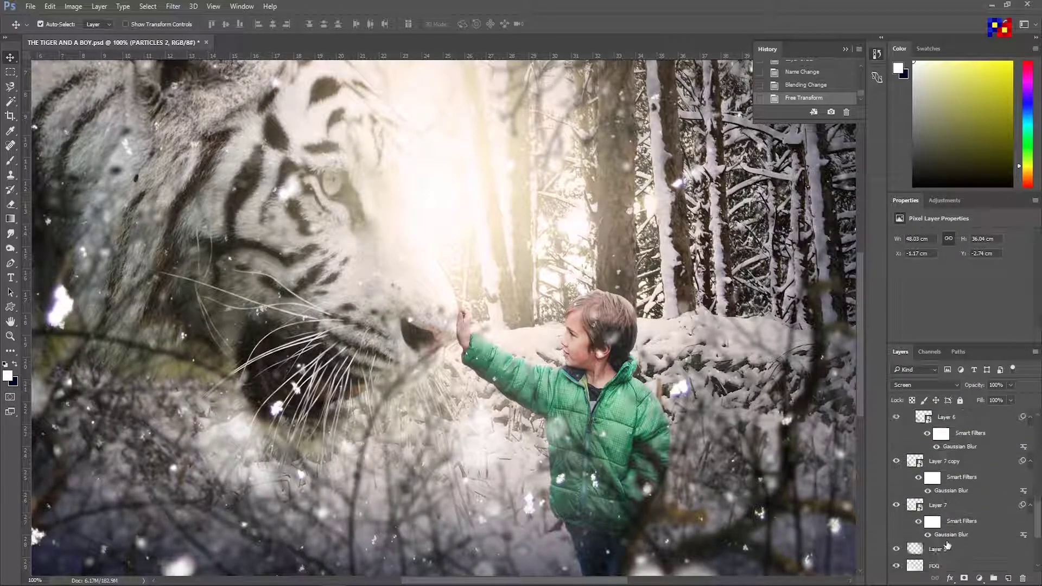
{"action": "scroll", "coordinate": [947, 544], "scroll_direction": "down", "scroll_amount": 5}
Open the KID smart object, target Layer 1, and switch to the Dodge tool.
{"action": "double_click", "coordinate": [914, 515]}
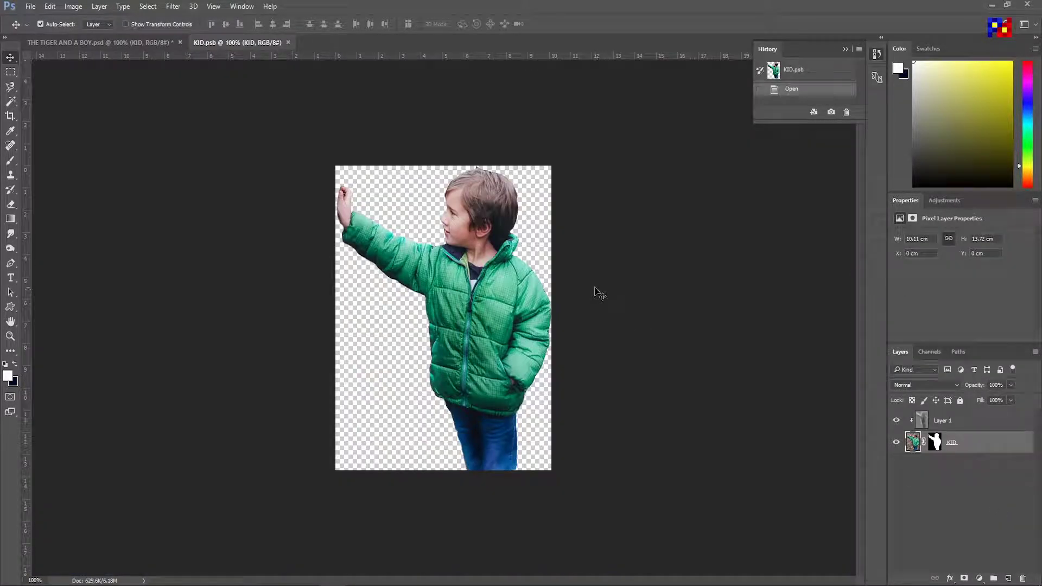
{"action": "key", "text": "ctrl+plus"}
{"action": "left_click", "coordinate": [944, 421]}
{"action": "left_click_drag", "start_coordinate": [11, 234], "coordinate": [38, 263]}
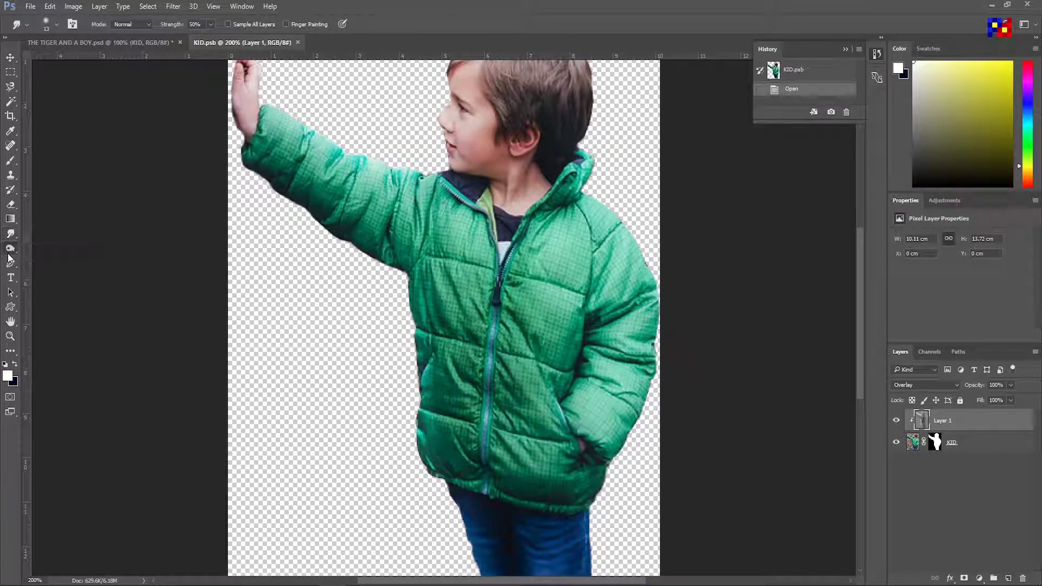
{"action": "left_click", "coordinate": [54, 247]}
{"action": "scroll", "coordinate": [444, 271], "scroll_direction": "up", "scroll_amount": 3}
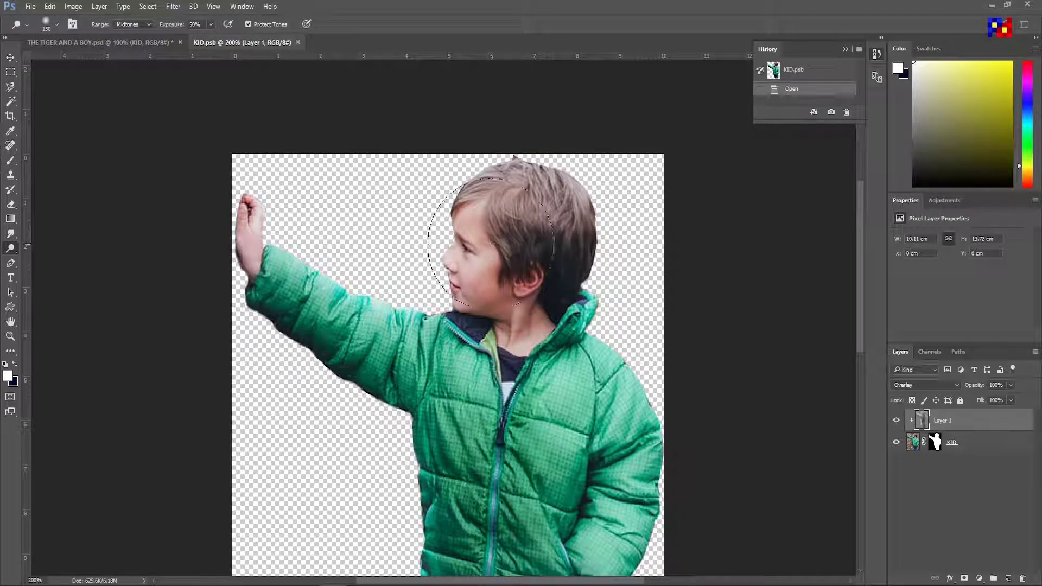
Dodge the boy's face and hair with a small brush, save, and return to the tiger composite.
{"action": "key", "text": "bracketleft"}
{"action": "key", "text": "bracketleft"}
{"action": "key", "text": "bracketleft"}
{"action": "mouse_move", "coordinate": [450, 238]}
{"action": "left_mouse_down"}
{"action": "mouse_move", "coordinate": [458, 256]}
{"action": "mouse_move", "coordinate": [437, 304]}
{"action": "left_mouse_up"}
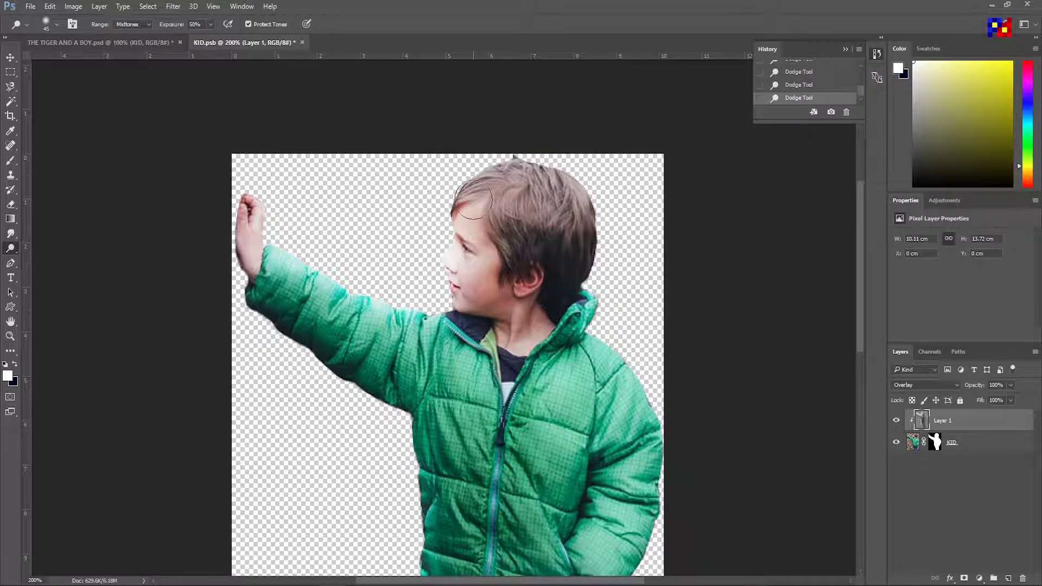
{"action": "key", "text": "bracketright"}
{"action": "key", "text": "bracketleft"}
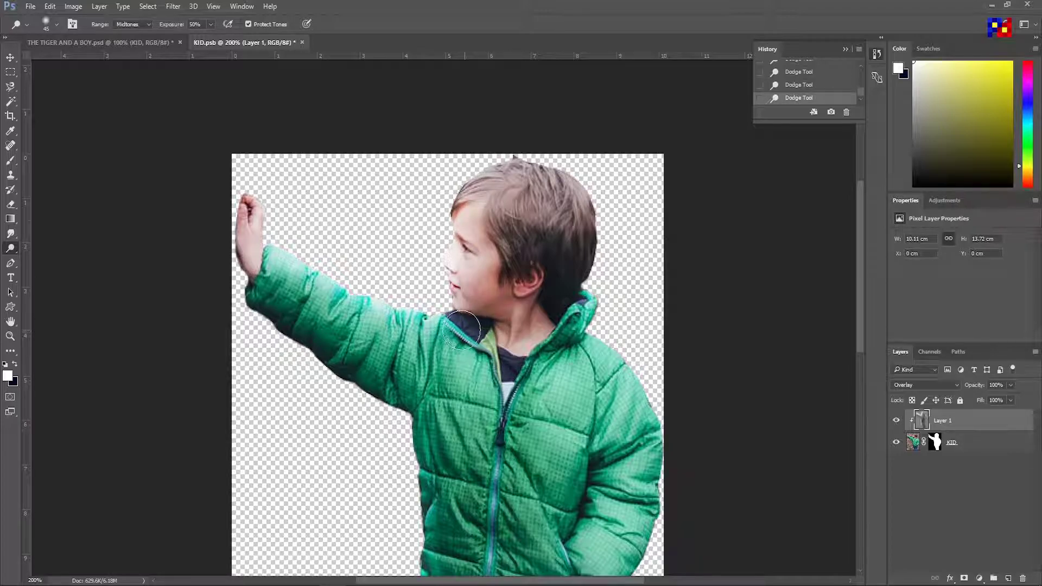
{"action": "key", "text": "ctrl+s"}
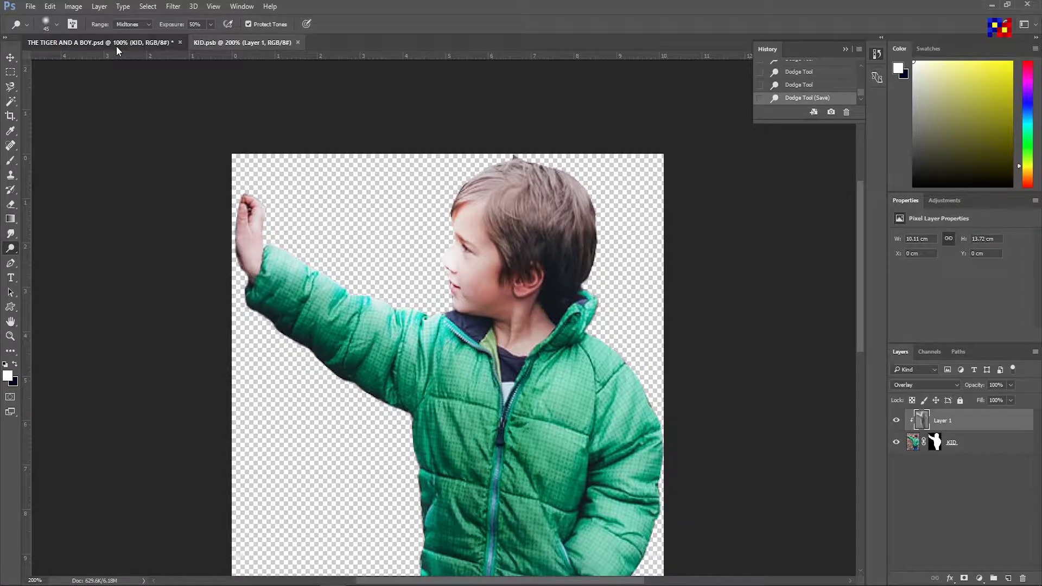
{"action": "left_click", "coordinate": [116, 46]}
{"action": "key", "text": "ctrl+minus"}
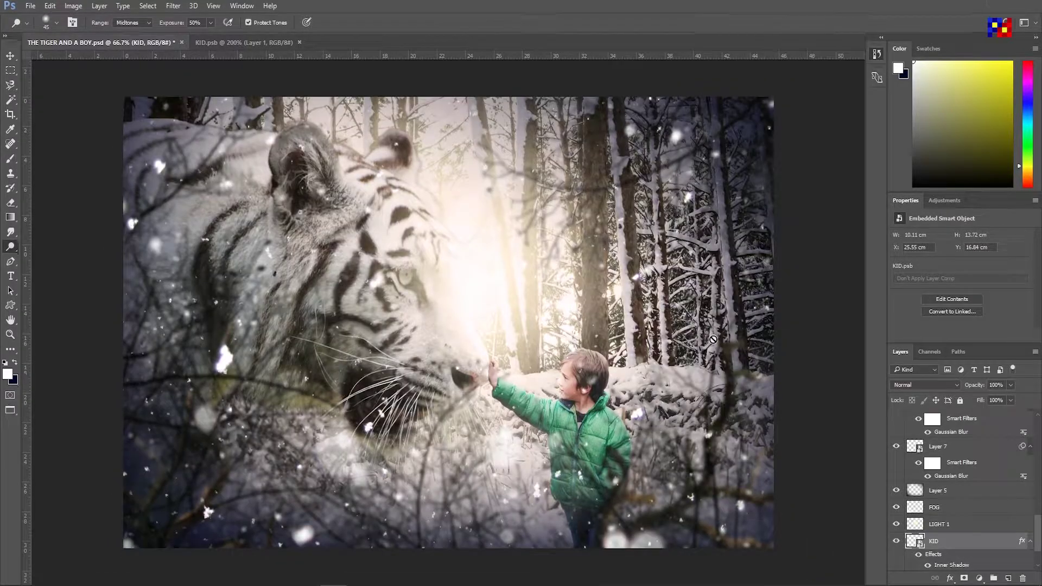
Select the PARTICLES 2 layer and lower its opacity to about 75%.
{"action": "key", "text": "f"}
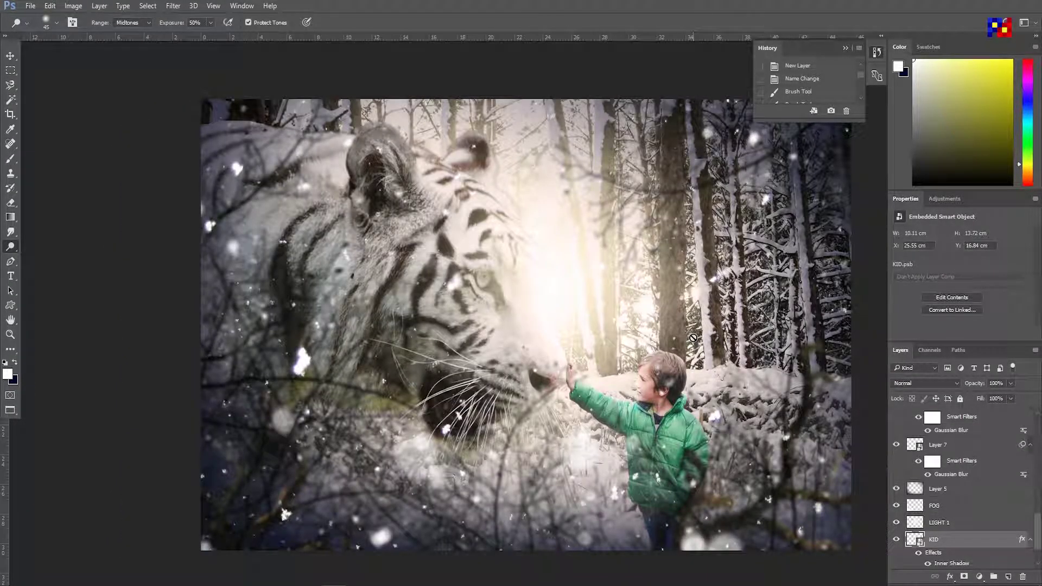
{"action": "key", "text": "ctrl+minus"}
{"action": "key", "text": "ctrl+minus"}
{"action": "key", "text": "v"}
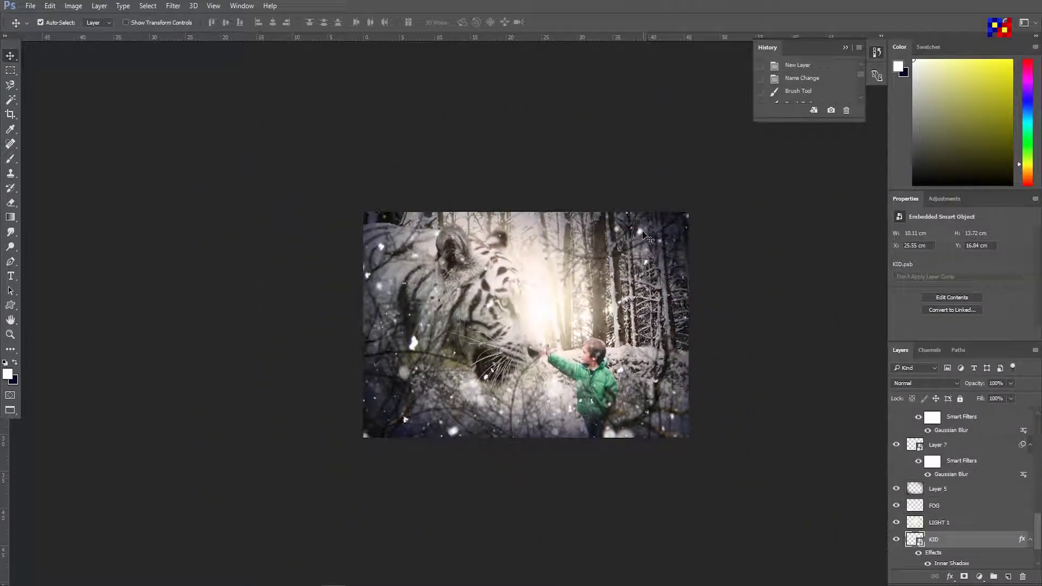
{"action": "left_click", "coordinate": [678, 255]}
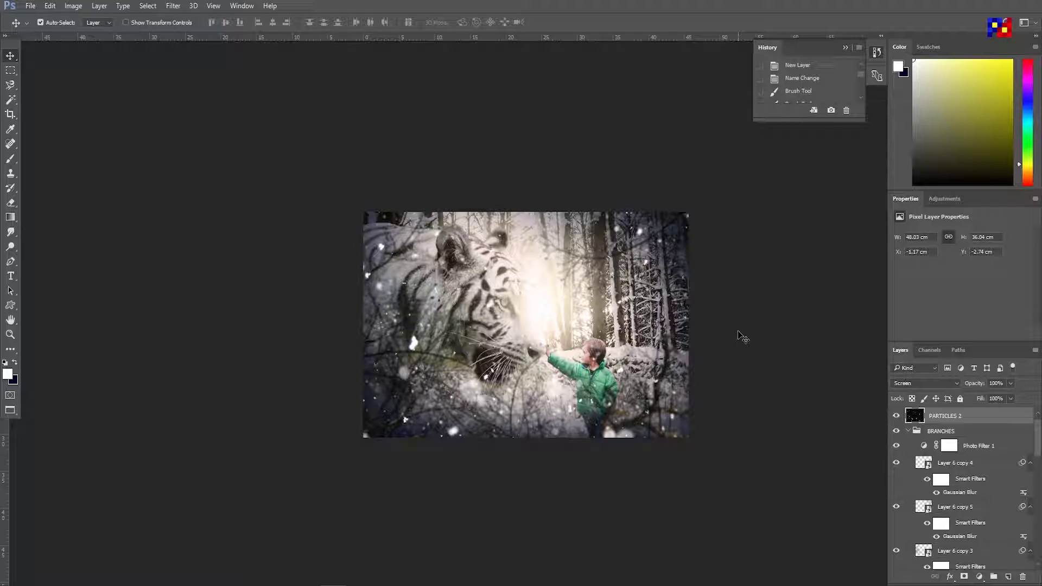
{"action": "key", "text": "ctrl+plus"}
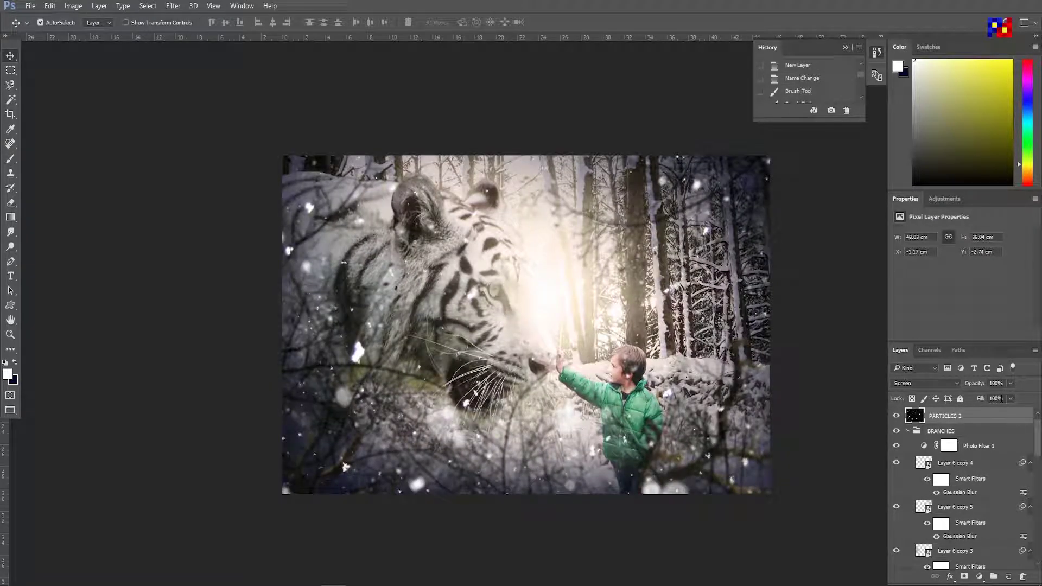
{"action": "scroll", "coordinate": [916, 425], "scroll_direction": "up", "scroll_amount": 1}
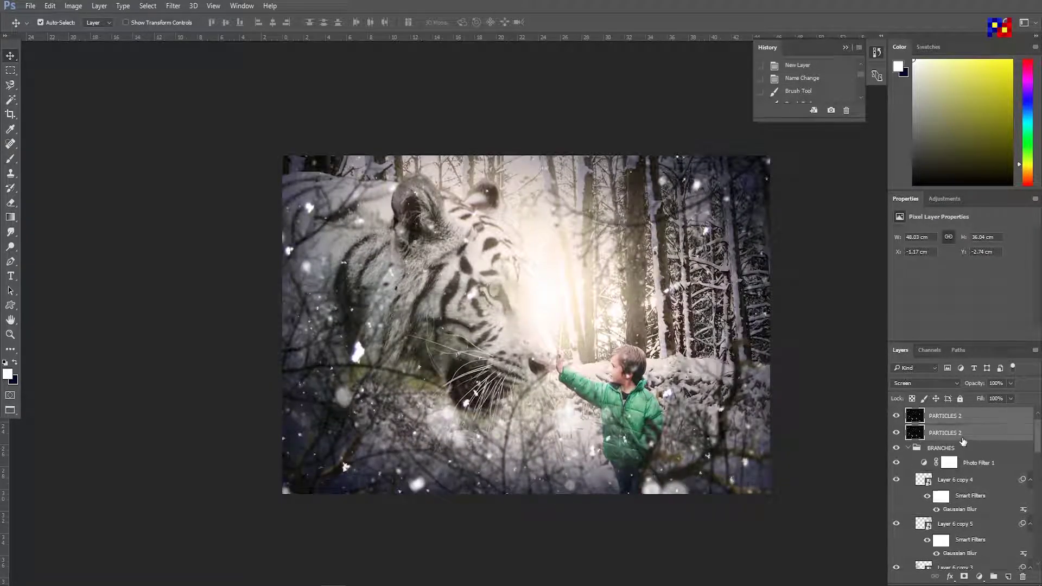
{"action": "left_click", "coordinate": [1010, 383]}
{"action": "left_click_drag", "start_coordinate": [1009, 398], "coordinate": [1000, 401]}
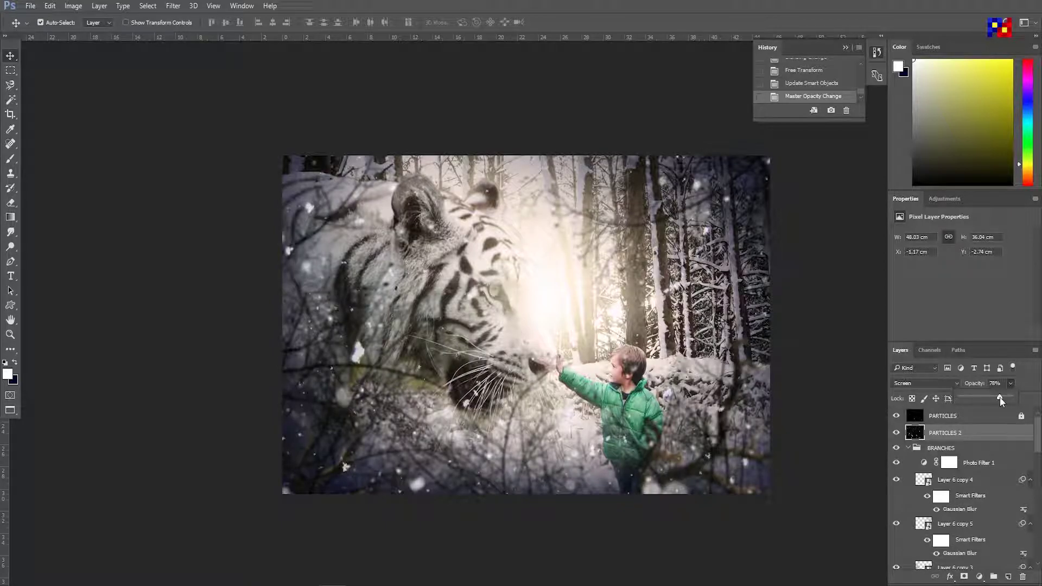
Select the BRANCHES group, close the History panel, and zoom out to the whole composite.
{"action": "left_click", "coordinate": [969, 449]}
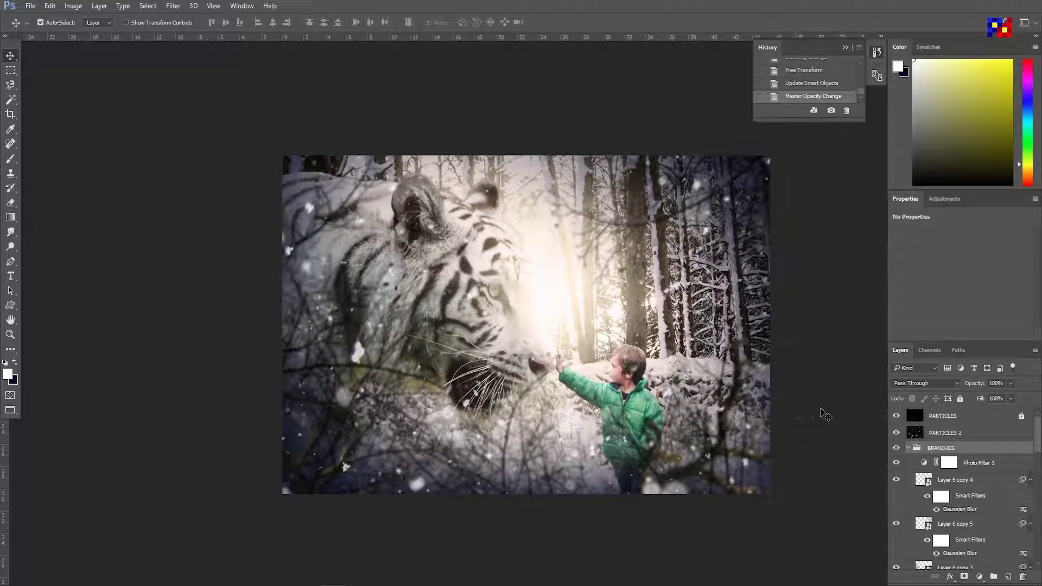
{"action": "key", "text": "ctrl+minus"}
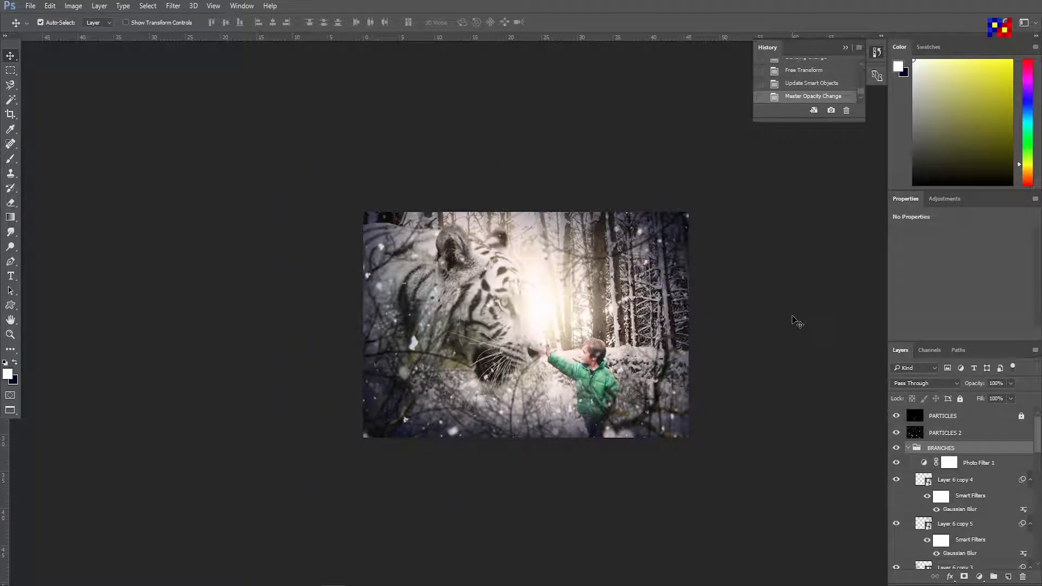
{"action": "key", "text": "ctrl+plus"}
{"action": "key", "text": "ctrl+plus"}
{"action": "left_click", "coordinate": [845, 48]}
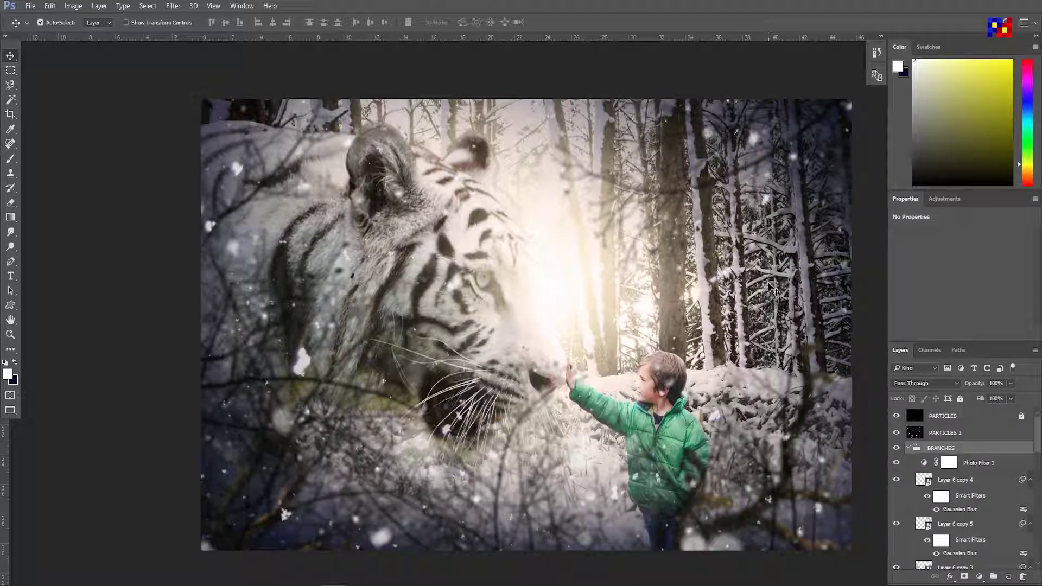
{"action": "key", "text": "ctrl+minus"}
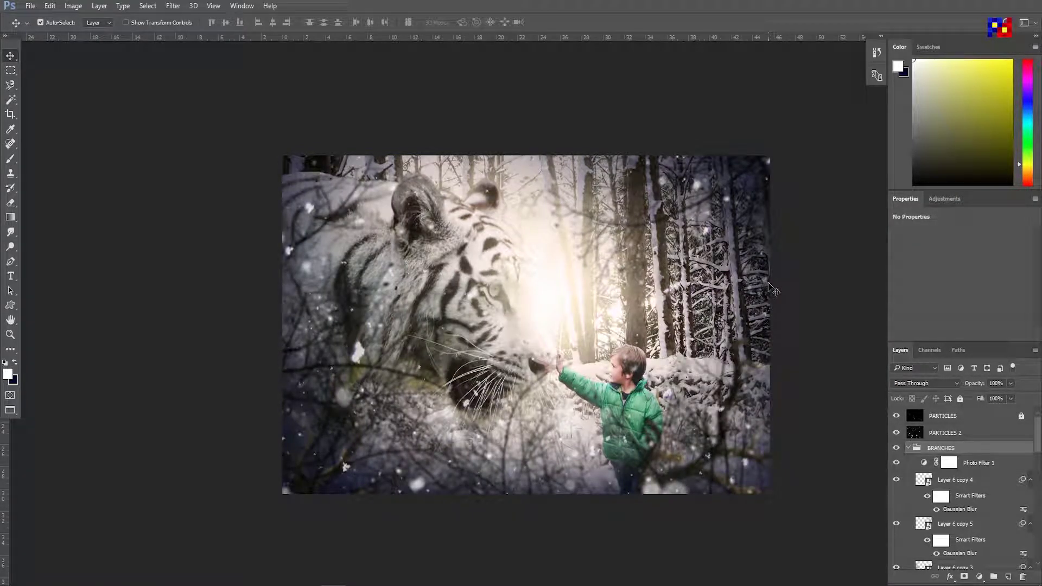
Nudge the PARTICLES 2 snow slightly upward on the image.
{"action": "left_click", "coordinate": [717, 445]}
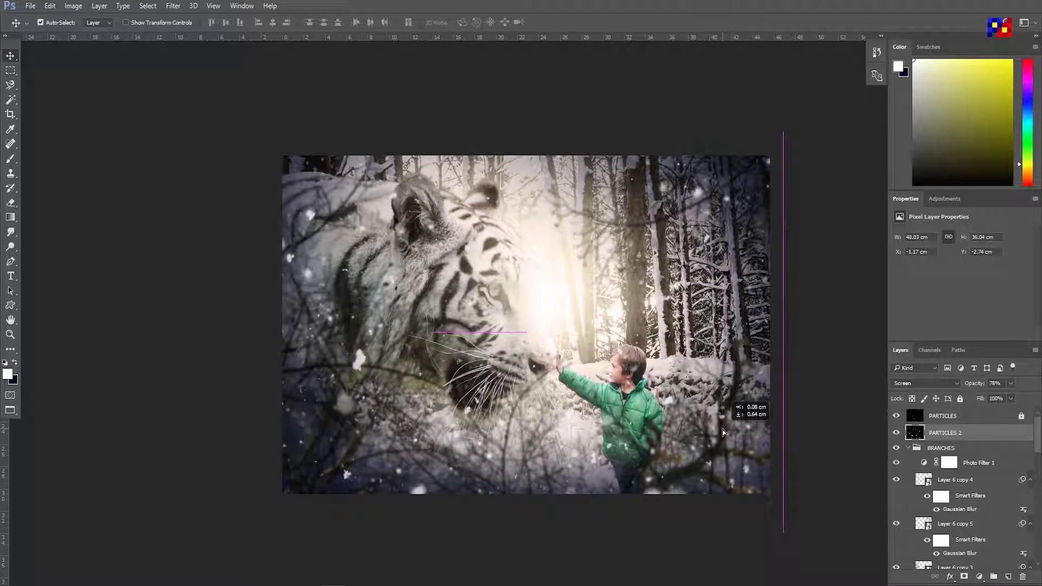
{"action": "left_click_drag", "start_coordinate": [741, 443], "coordinate": [752, 424]}
{"action": "left_click", "coordinate": [930, 417], "text": "ctrl"}
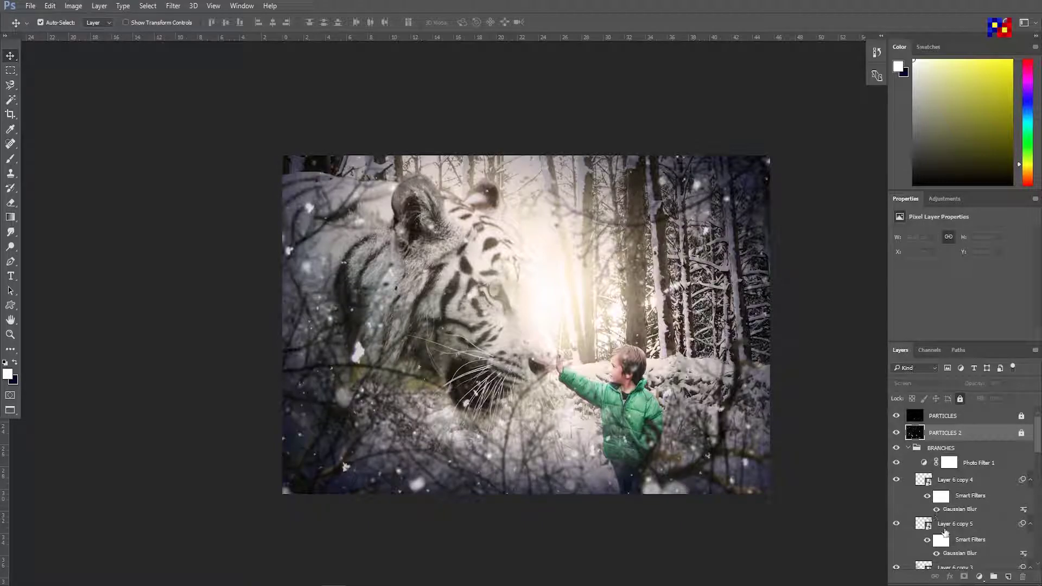
{"action": "scroll", "coordinate": [944, 533], "scroll_direction": "down", "scroll_amount": 2}
{"action": "scroll", "coordinate": [939, 533], "scroll_direction": "down", "scroll_amount": 3}
{"action": "scroll", "coordinate": [939, 533], "scroll_direction": "down", "scroll_amount": 4}
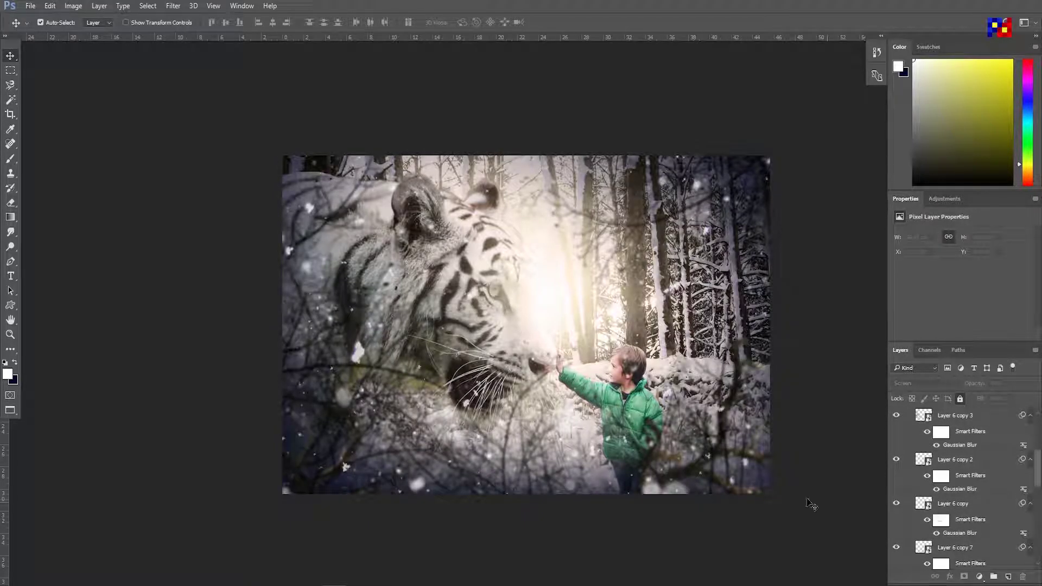
Select the Layer 6 copy blurred branch layer in the layer stack.
{"action": "left_click", "coordinate": [742, 343]}
{"action": "left_click", "coordinate": [747, 346]}
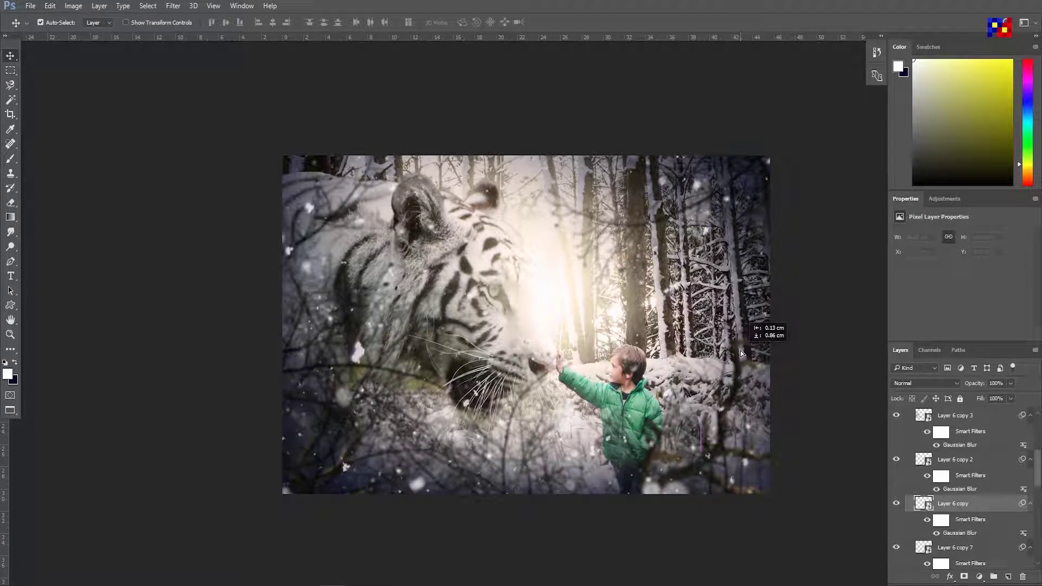
{"action": "scroll", "coordinate": [958, 542], "scroll_direction": "down", "scroll_amount": 3}
{"action": "scroll", "coordinate": [957, 543], "scroll_direction": "down", "scroll_amount": 2}
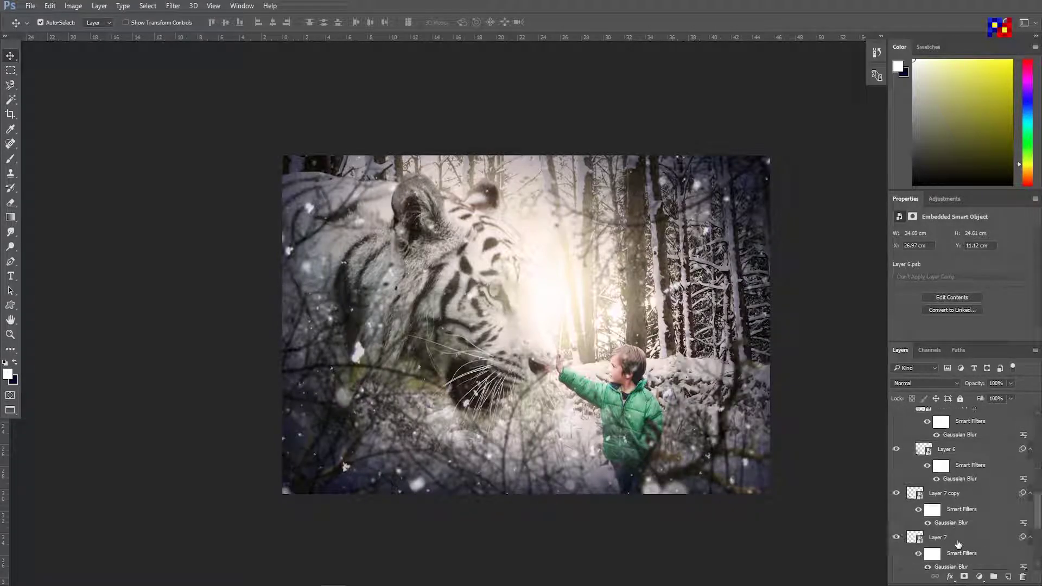
{"action": "scroll", "coordinate": [958, 542], "scroll_direction": "down", "scroll_amount": 2}
{"action": "scroll", "coordinate": [957, 543], "scroll_direction": "down", "scroll_amount": 2}
{"action": "scroll", "coordinate": [957, 542], "scroll_direction": "down", "scroll_amount": 2}
{"action": "scroll", "coordinate": [957, 544], "scroll_direction": "up", "scroll_amount": 3}
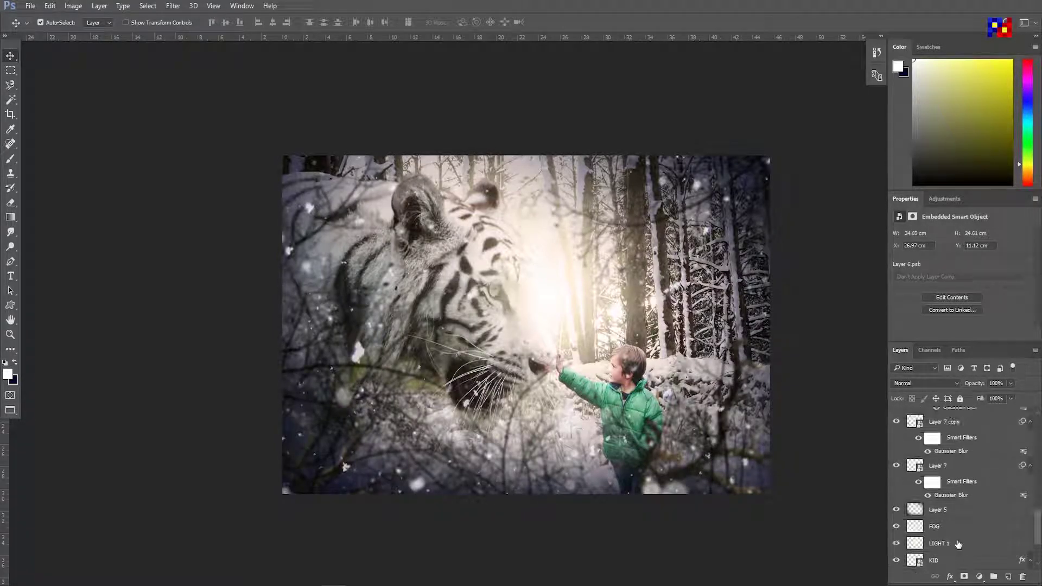
{"action": "left_click", "coordinate": [896, 500]}
Shift Layer 7's branches slightly left and duplicate a blurred branch as Layer 6 copy 8.
{"action": "left_click", "coordinate": [930, 499]}
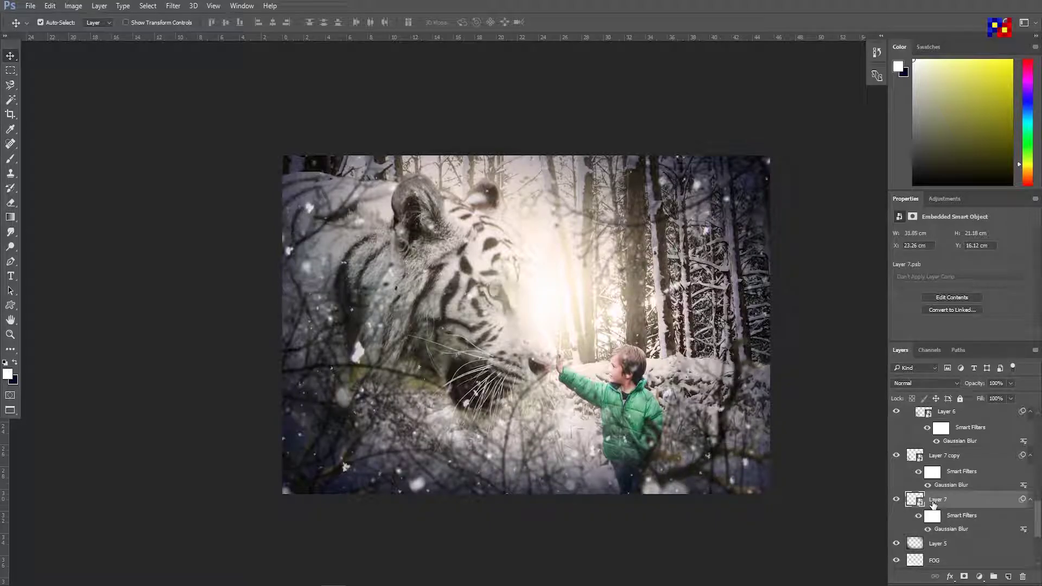
{"action": "key", "text": "ctrl+t"}
{"action": "left_click_drag", "start_coordinate": [735, 491], "coordinate": [720, 491]}
{"action": "key", "text": "Return"}
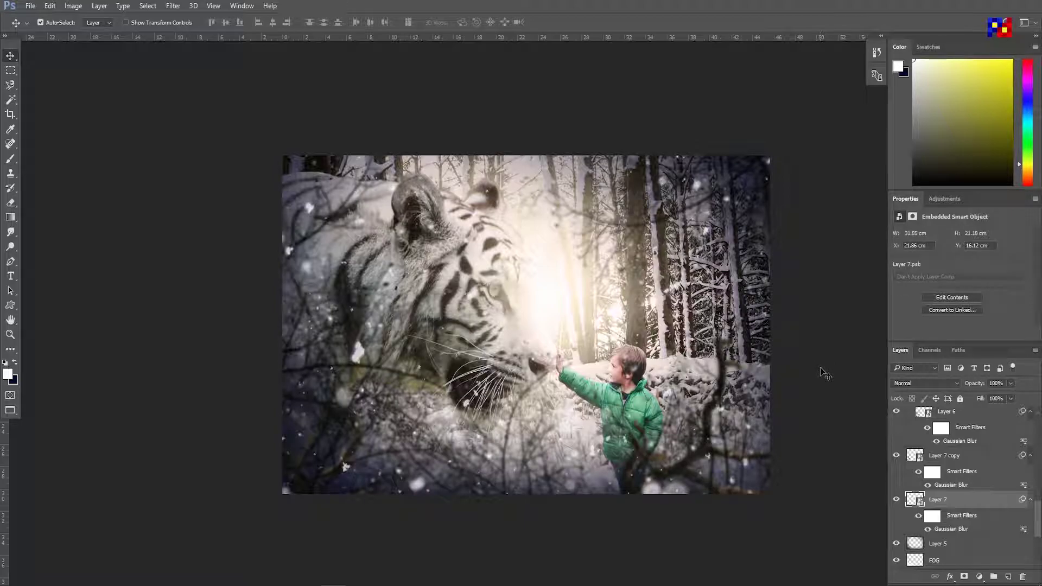
{"action": "mouse_move", "coordinate": [727, 464]}
{"action": "left_mouse_down"}
{"action": "mouse_move", "coordinate": [698, 487]}
{"action": "mouse_move", "coordinate": [640, 480]}
{"action": "left_mouse_up"}
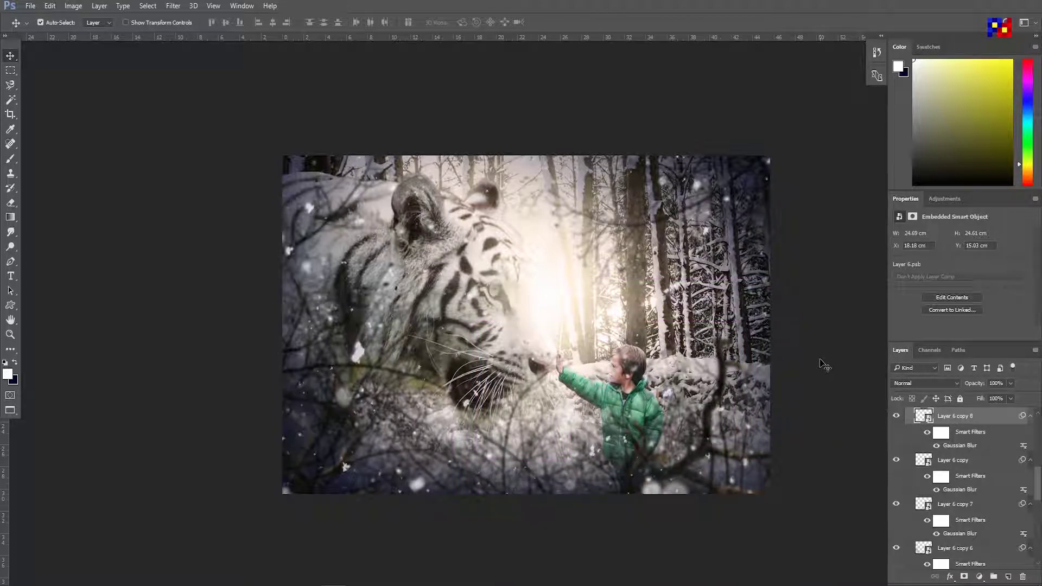
Rotate the blurred branch copy slightly and scale it to about 52.6%.
{"action": "key", "text": "ctrl+t"}
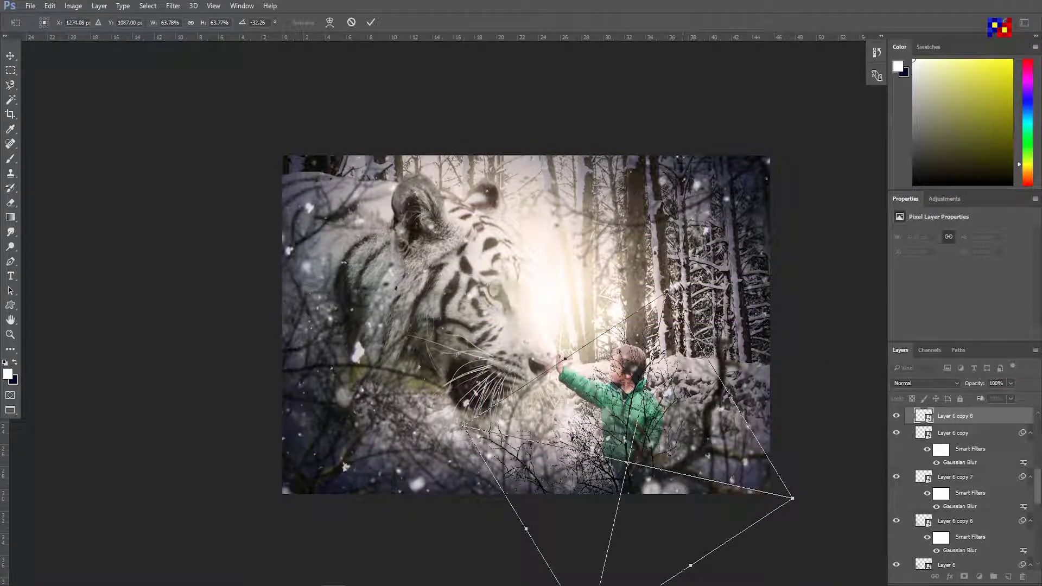
{"action": "left_click_drag", "start_coordinate": [737, 391], "coordinate": [736, 365]}
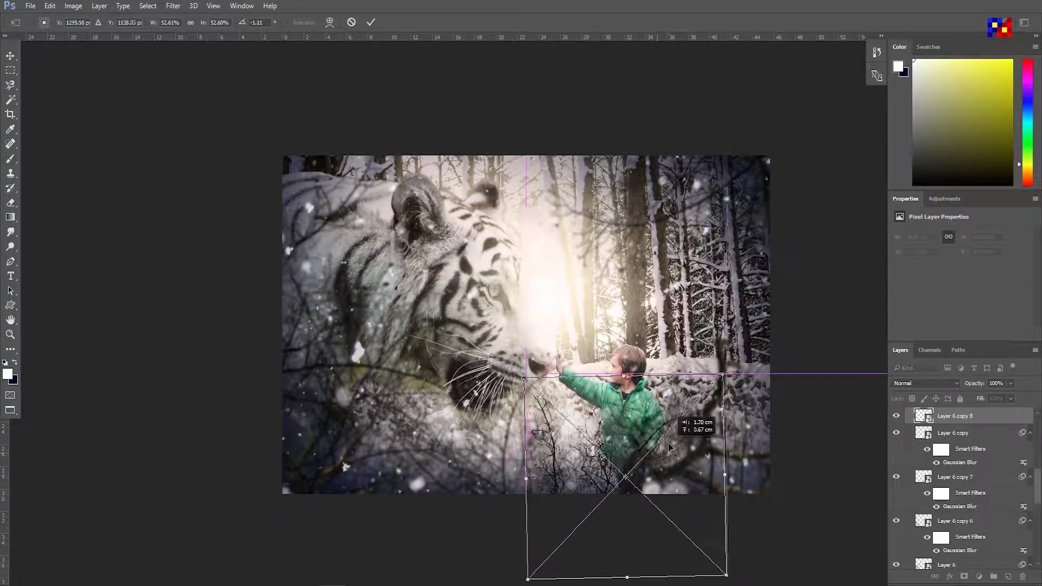
{"action": "left_click_drag", "start_coordinate": [693, 426], "coordinate": [770, 465]}
{"action": "key", "text": "Return"}
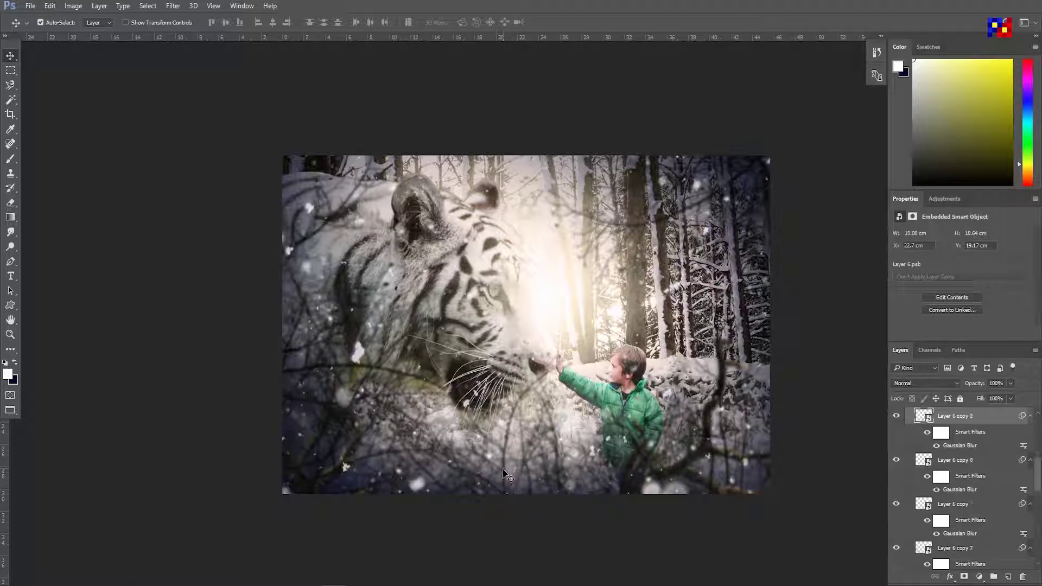
Duplicate the branch twice, placing one copy to the left and one to the right.
{"action": "mouse_move", "coordinate": [505, 476]}
{"action": "left_mouse_down"}
{"action": "mouse_move", "coordinate": [383, 458]}
{"action": "mouse_move", "coordinate": [373, 434]}
{"action": "left_mouse_up"}
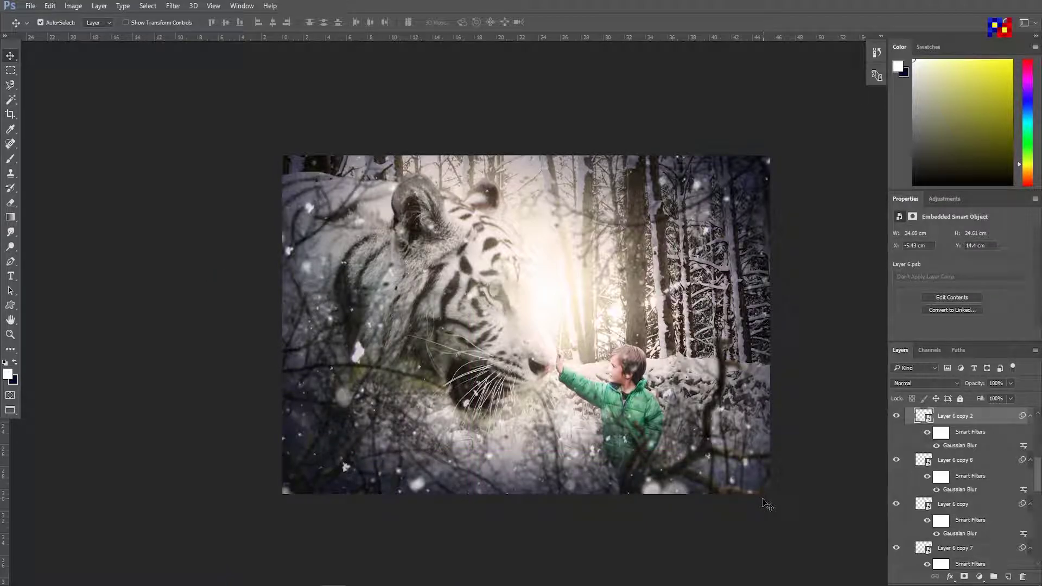
{"action": "left_click_drag", "start_coordinate": [707, 203], "coordinate": [760, 199]}
{"action": "key", "text": "ctrl+minus"}
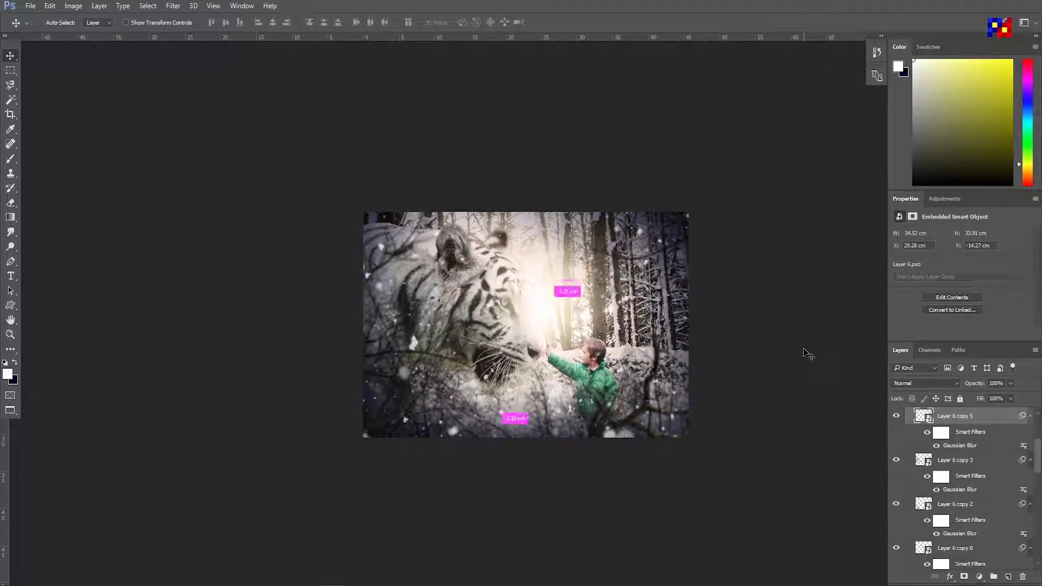
{"action": "key", "text": "ctrl+plus"}
{"action": "key", "text": "ctrl+plus"}
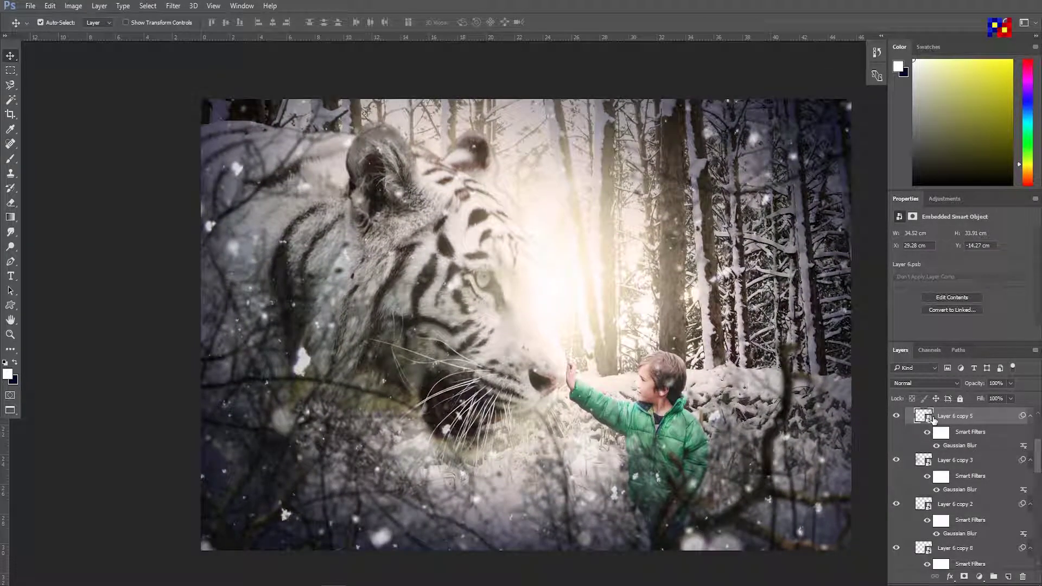
{"action": "scroll", "coordinate": [1025, 448], "scroll_direction": "up", "scroll_amount": 3}
Select the PARTICLES layers and collapse the BRANCHES group.
{"action": "left_click", "coordinate": [958, 416]}
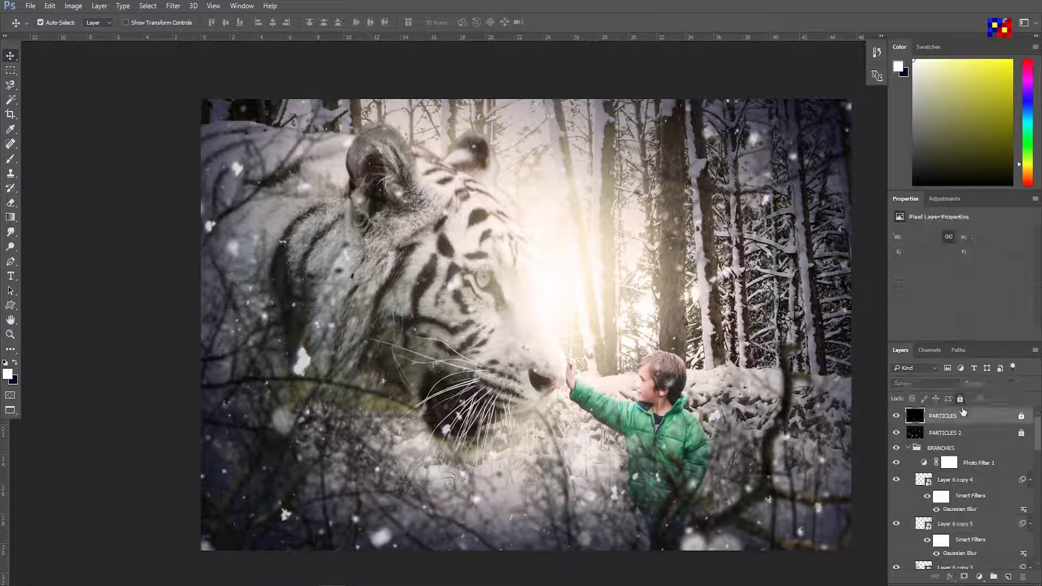
{"action": "left_click", "coordinate": [966, 432]}
{"action": "left_click", "coordinate": [907, 448]}
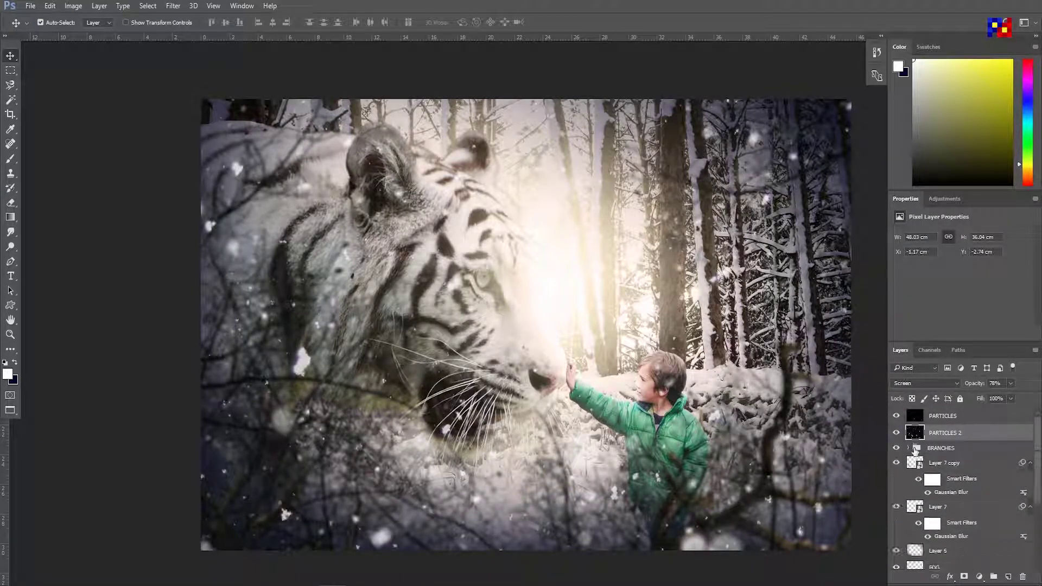
{"action": "scroll", "coordinate": [962, 507], "scroll_direction": "down", "scroll_amount": 1}
{"action": "scroll", "coordinate": [963, 507], "scroll_direction": "down", "scroll_amount": 1}
Begin renaming Layer 5, cancel without changes, and switch to the web browser.
{"action": "double_click", "coordinate": [938, 517]}
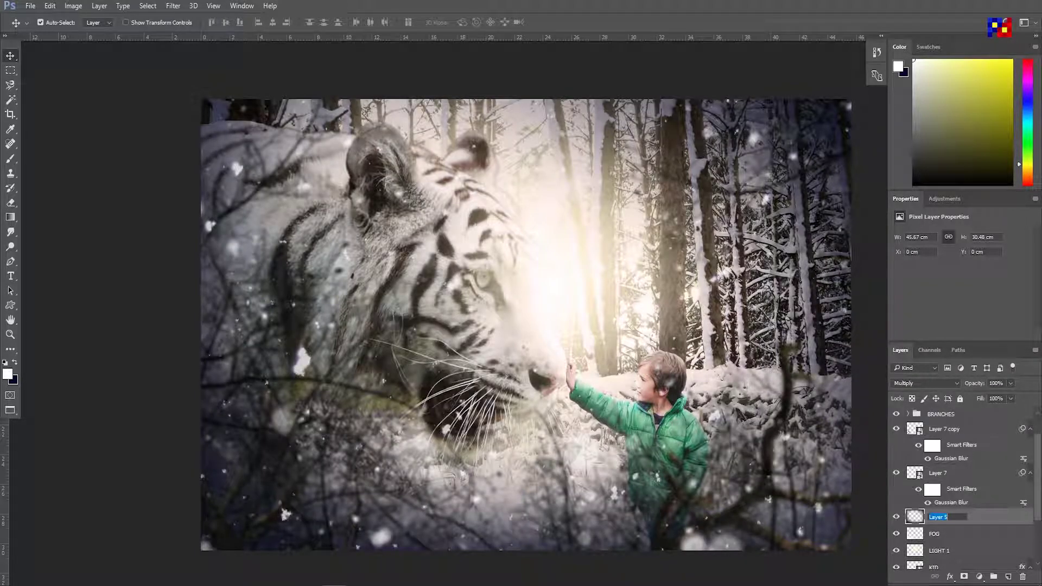
{"action": "left_click", "coordinate": [988, 520]}
{"action": "key", "text": "alt+Tab"}
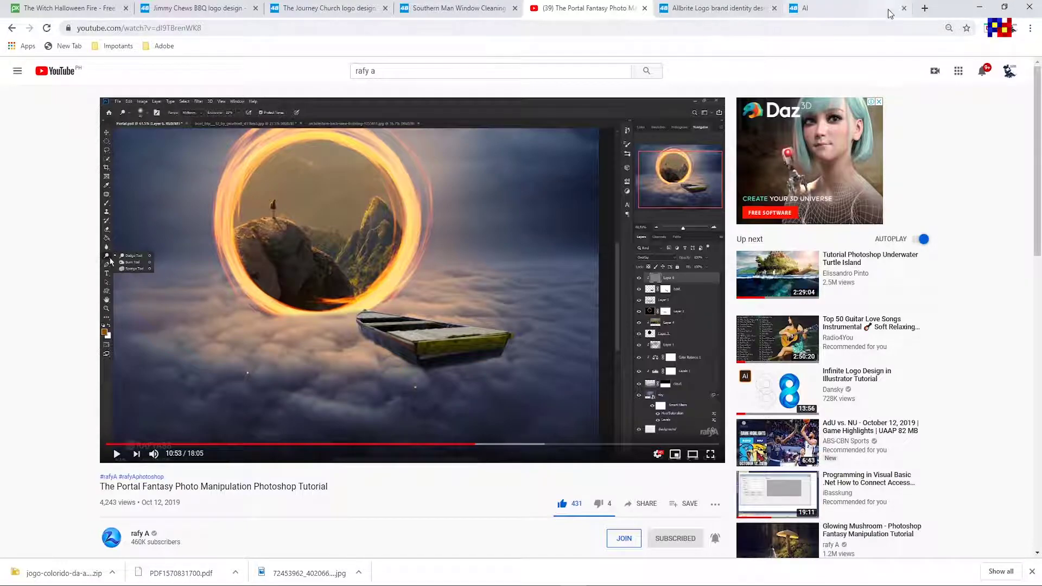
In a new tab, search Google for 'vignette'.
{"action": "left_click", "coordinate": [866, 10]}
{"action": "left_click", "coordinate": [925, 9]}
{"action": "type", "text": "google"}
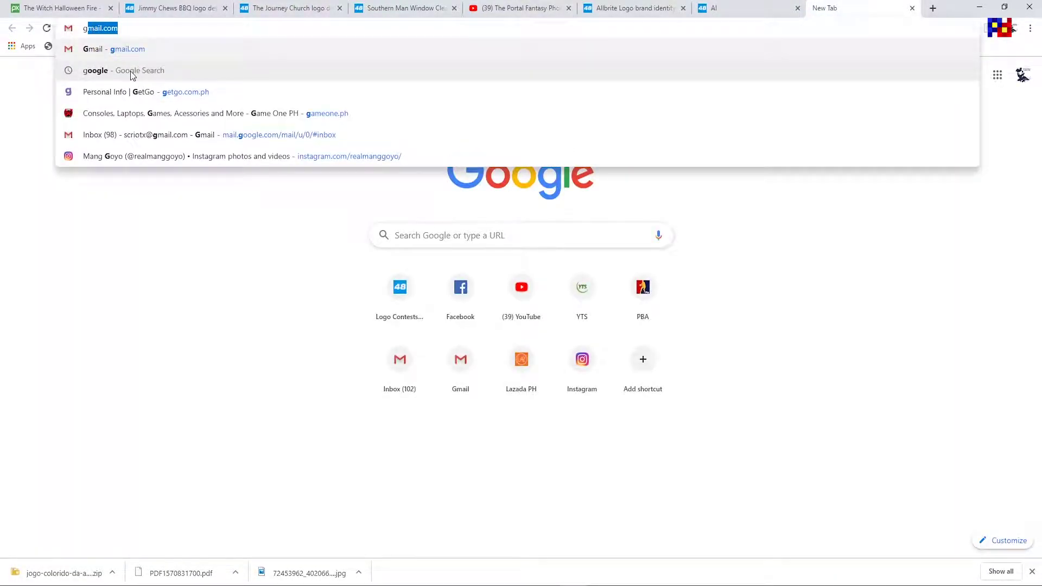
{"action": "key", "text": "Return"}
{"action": "type", "text": "vigni"}
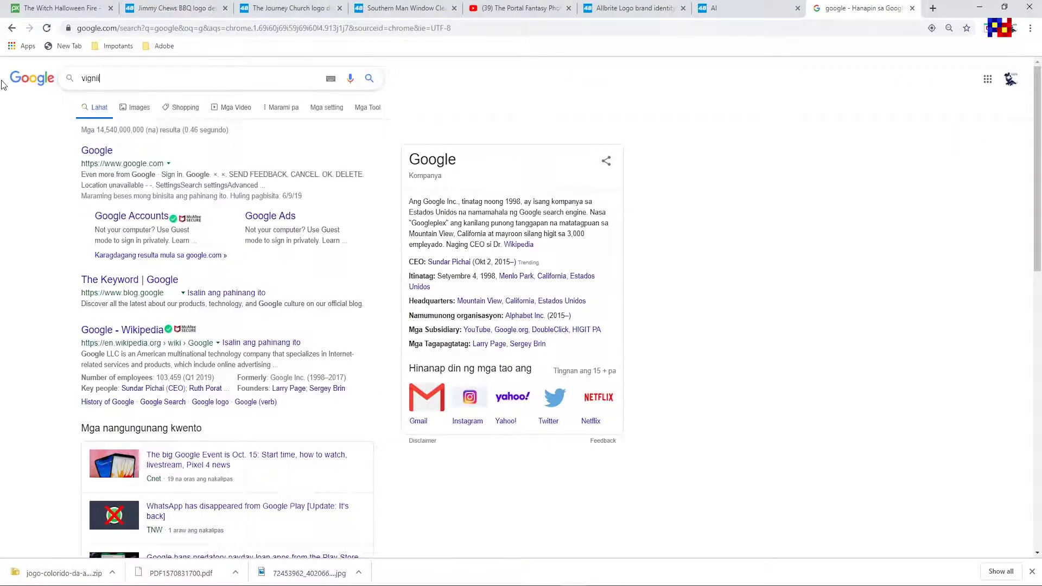
{"action": "left_click", "coordinate": [96, 115]}
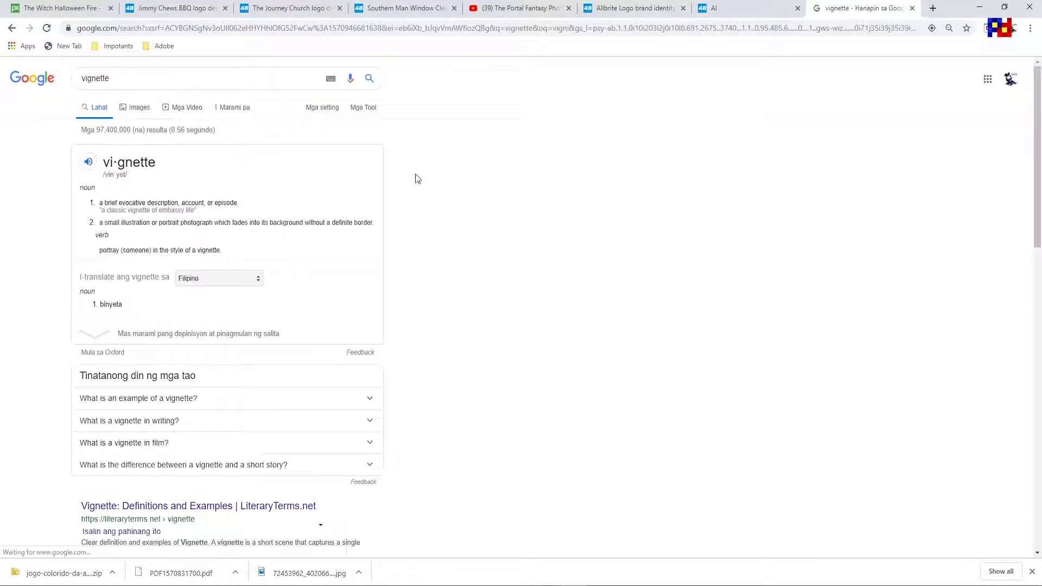
View the vignette image results, then return to Photoshop to rename Layer 5.
{"action": "left_click", "coordinate": [136, 107]}
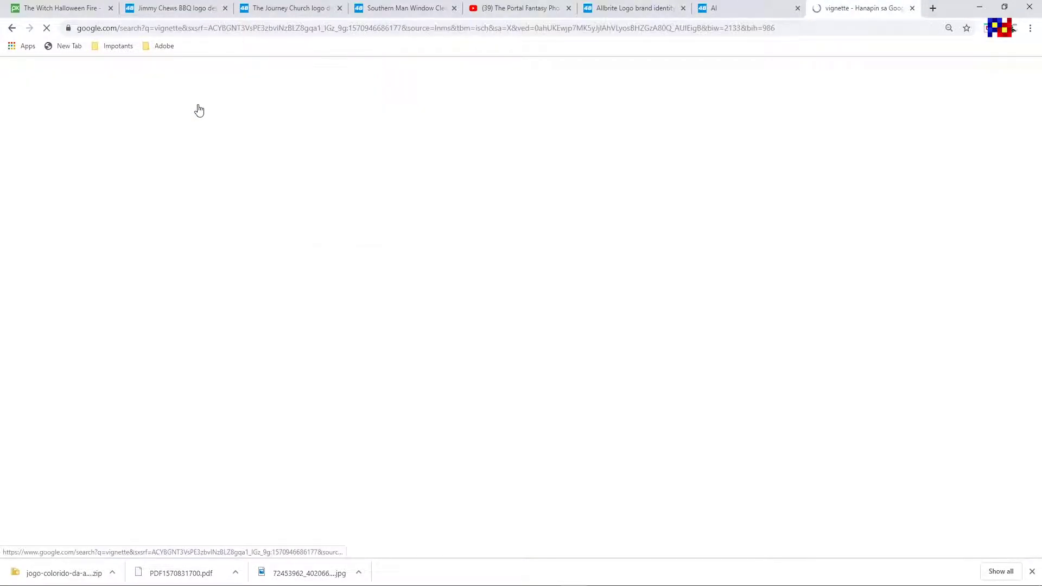
{"action": "double_click", "coordinate": [95, 78]}
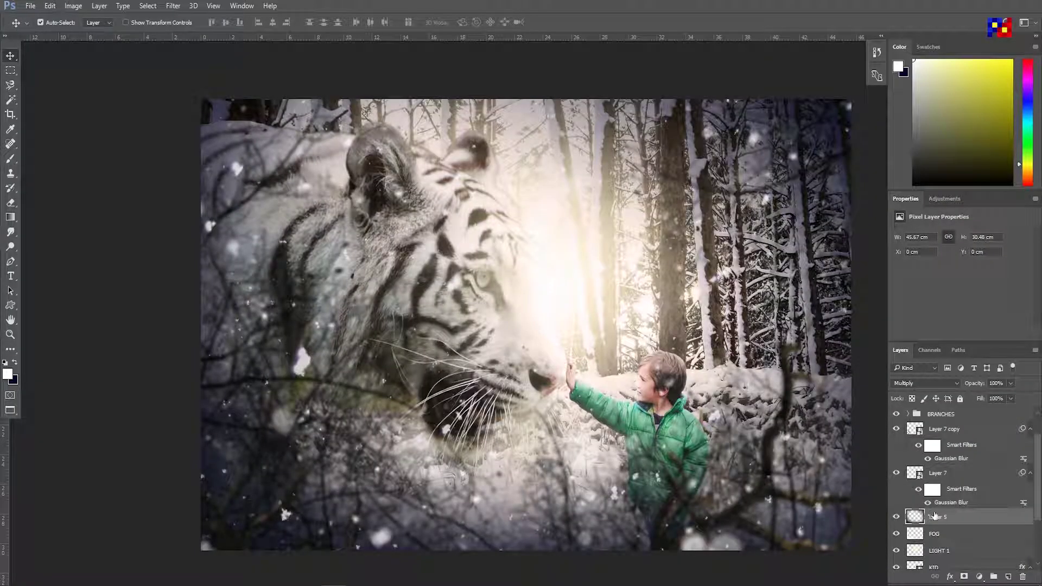
{"action": "double_click", "coordinate": [934, 516]}
Rename Layer 5 to VIGNETTE.
{"action": "type", "text": "VIGNETTE"}
{"action": "key", "text": "Return"}
{"action": "scroll", "coordinate": [1005, 498], "scroll_direction": "up", "scroll_amount": 2}
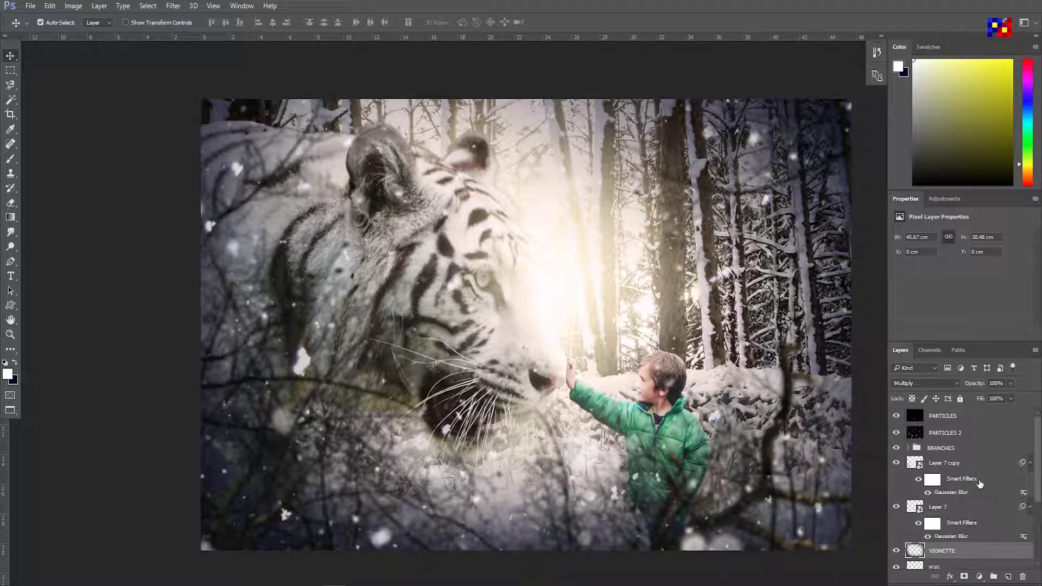
Select every layer above Background, from BRANCHES down, and group them with Ctrl+G.
{"action": "left_click", "coordinate": [931, 449]}
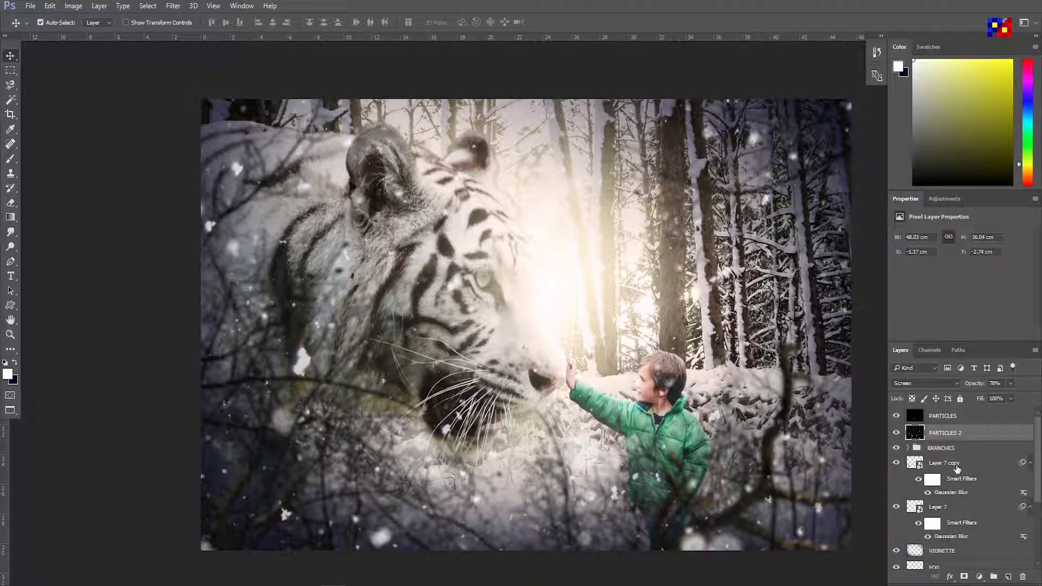
{"action": "left_click", "coordinate": [968, 466]}
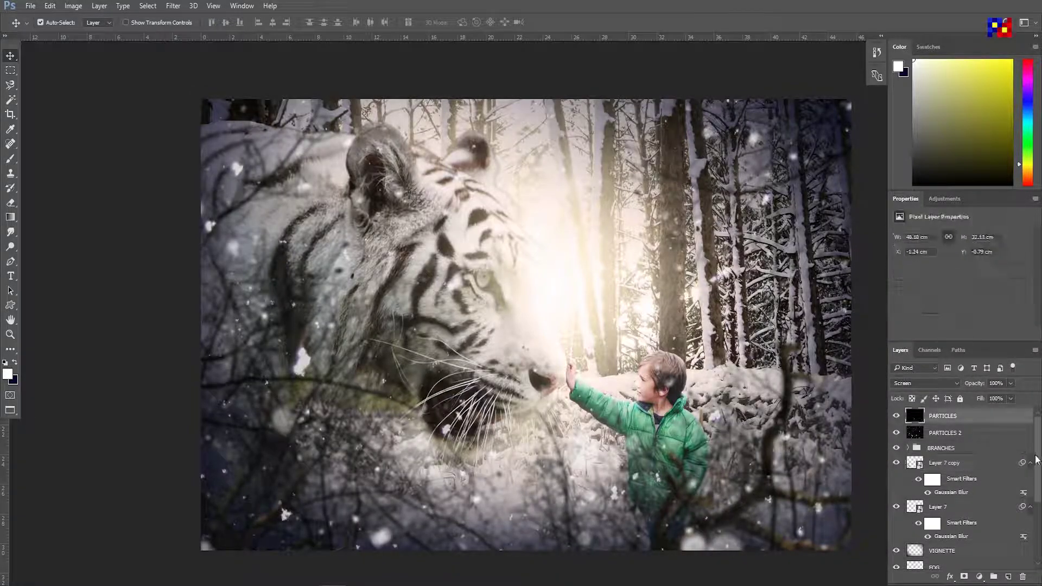
{"action": "scroll", "coordinate": [971, 478], "scroll_direction": "down", "scroll_amount": 4}
{"action": "left_click", "coordinate": [970, 532], "text": "shift"}
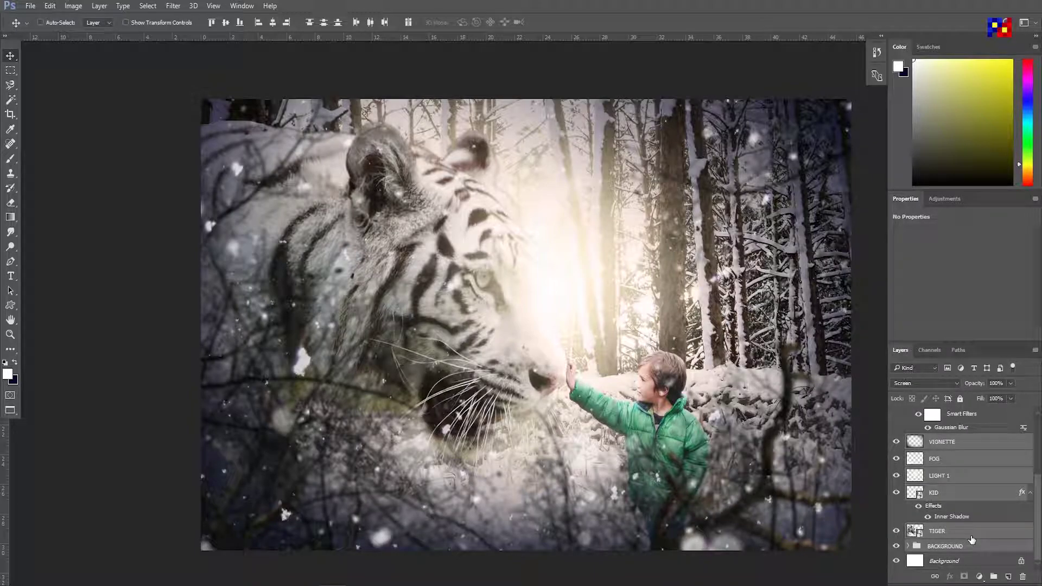
{"action": "key", "text": "ctrl+g"}
Duplicate the new group and merge the copy into a single layer.
{"action": "right_click", "coordinate": [942, 415]}
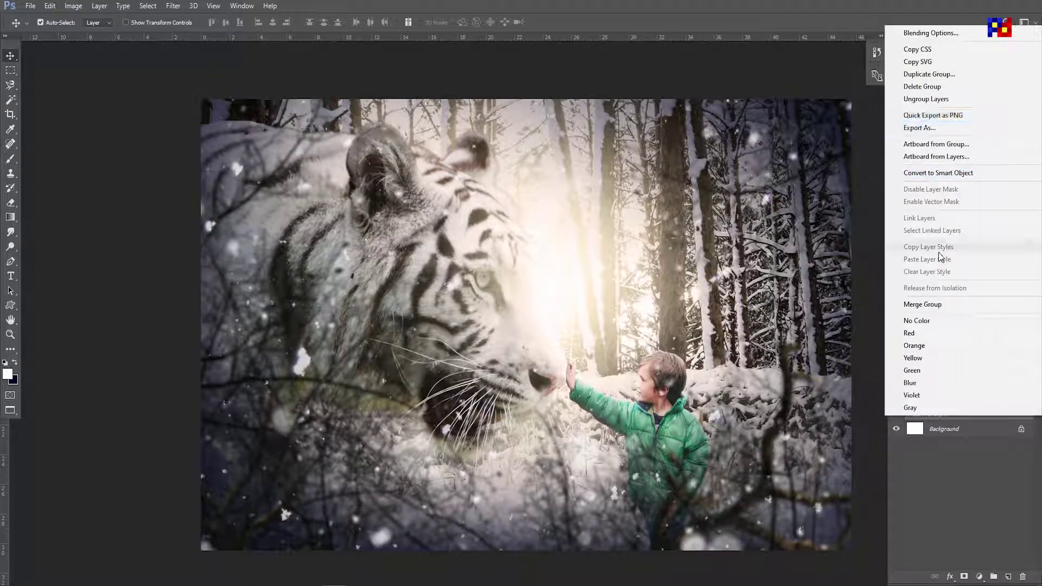
{"action": "left_click", "coordinate": [929, 73]}
{"action": "left_click", "coordinate": [615, 203]}
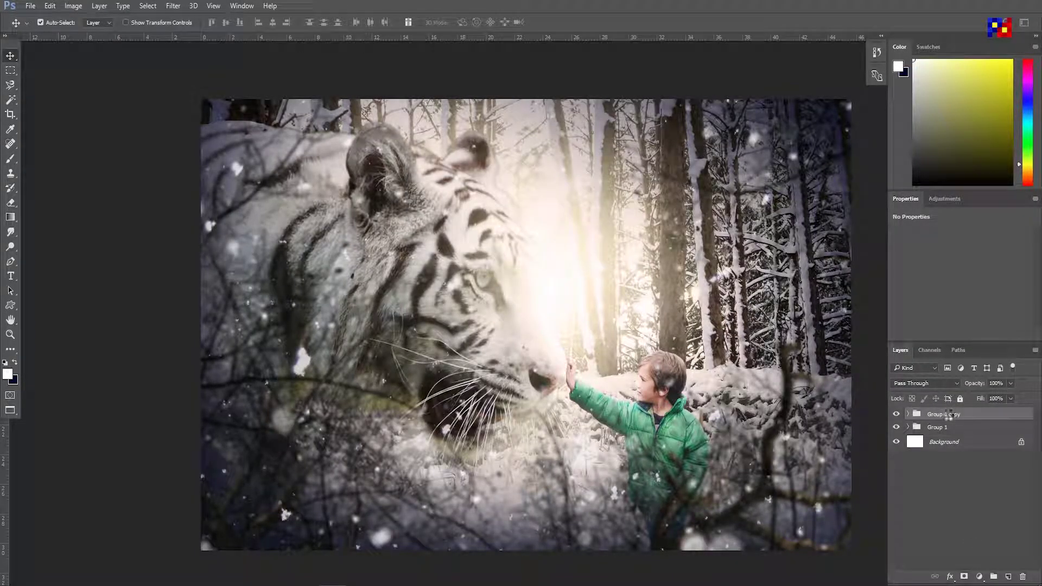
{"action": "right_click", "coordinate": [948, 416]}
{"action": "left_click", "coordinate": [933, 314]}
Apply a 2-pixel High Pass filter to the merged copy and blend it with Overlay.
{"action": "left_click", "coordinate": [174, 6]}
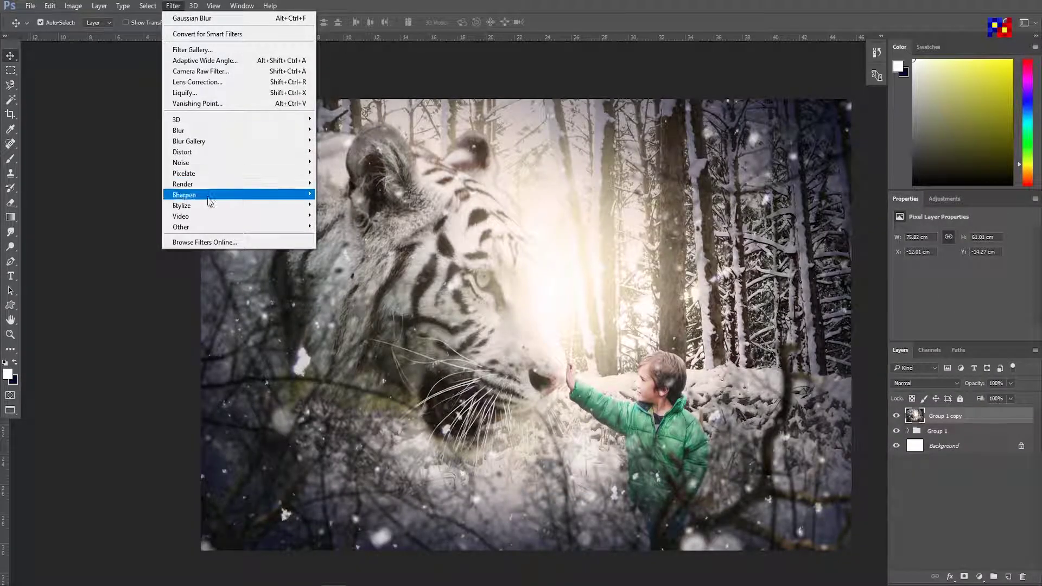
{"action": "mouse_move", "coordinate": [181, 227]}
{"action": "left_click", "coordinate": [340, 238]}
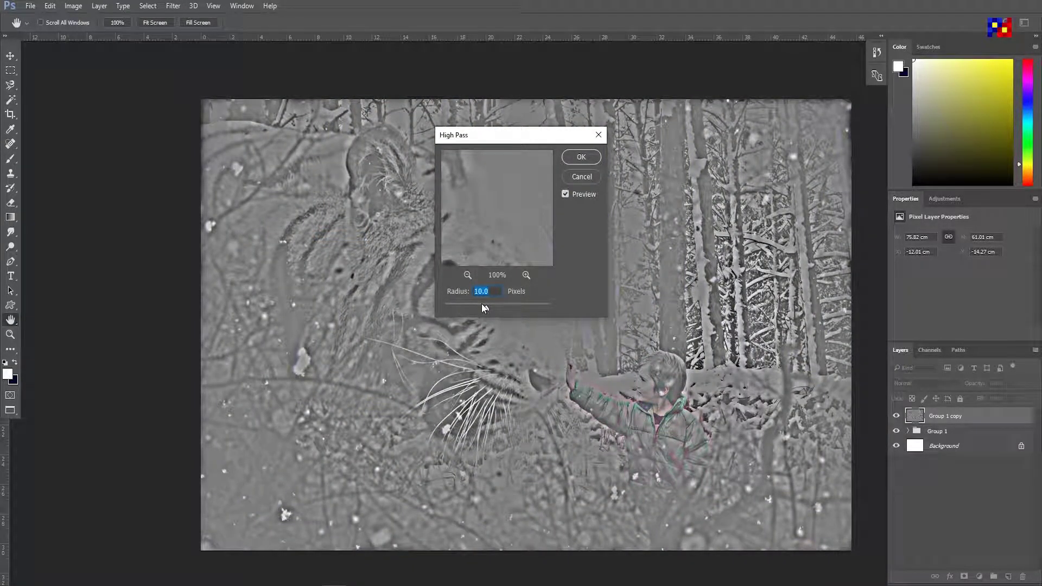
{"action": "type", "text": "3"}
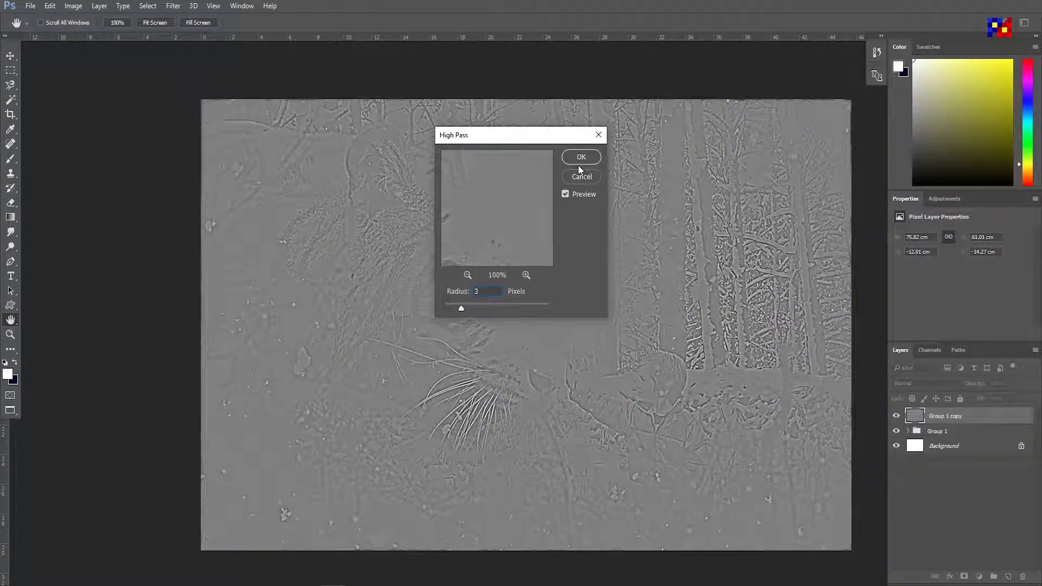
{"action": "key", "text": "BackSpace"}
{"action": "type", "text": "2"}
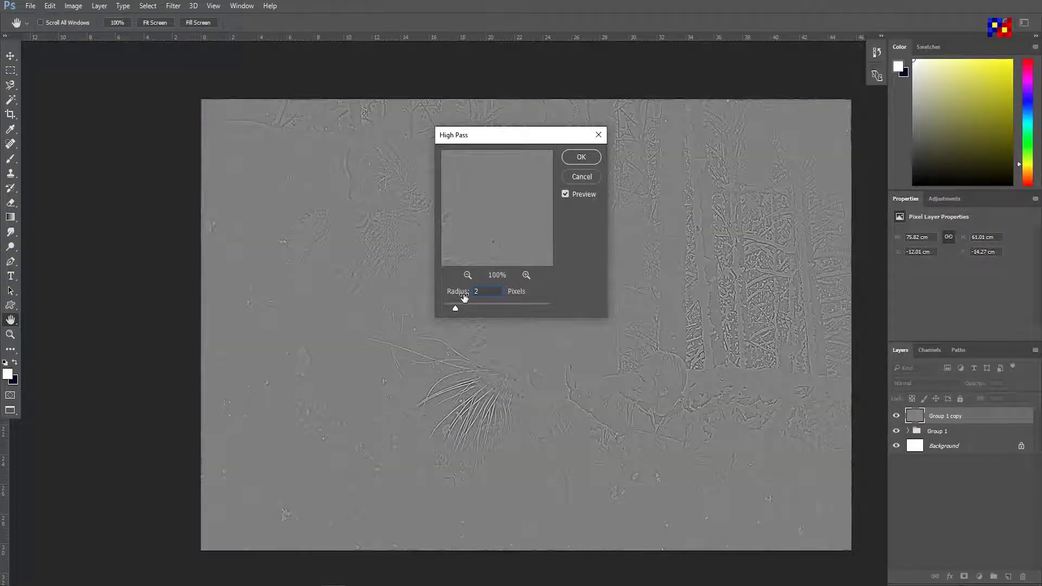
{"action": "left_click", "coordinate": [576, 160]}
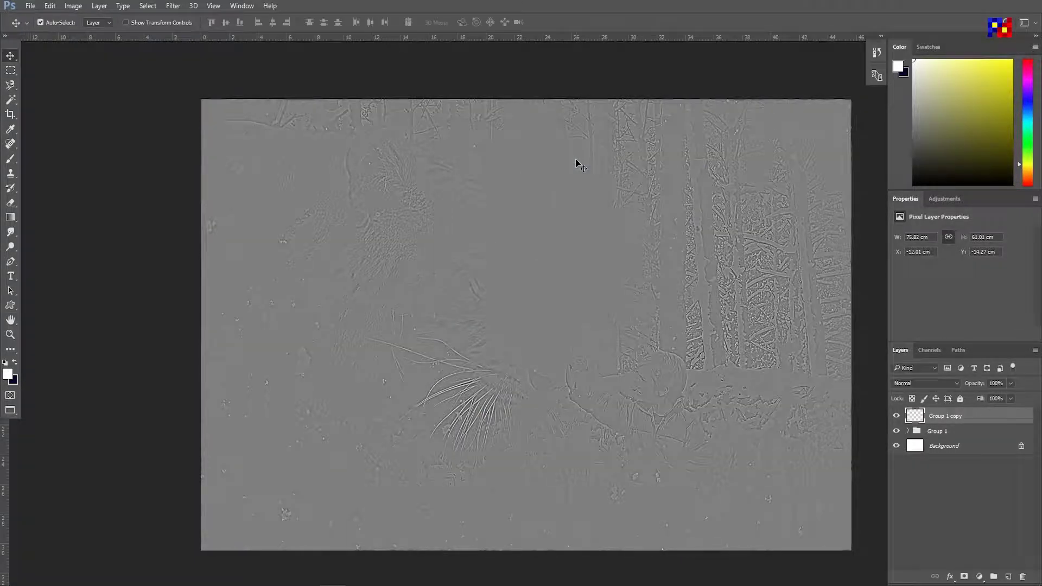
{"action": "left_click", "coordinate": [924, 385]}
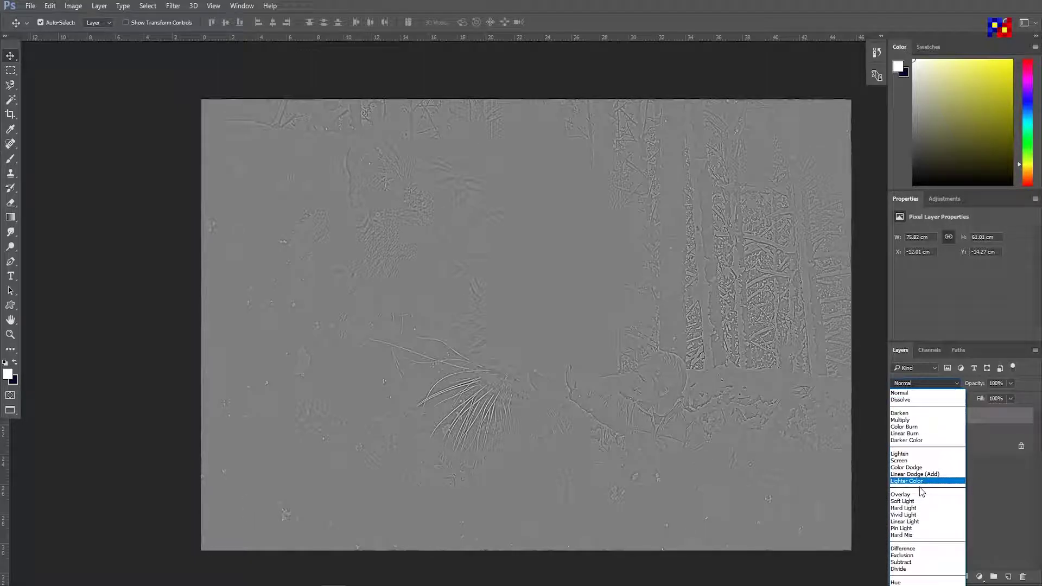
{"action": "left_click", "coordinate": [961, 477]}
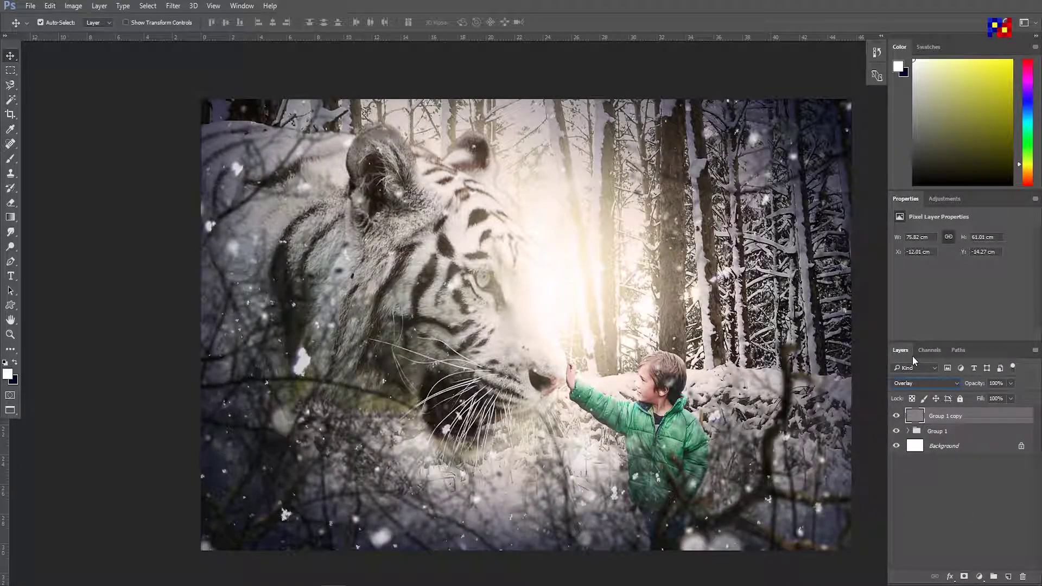
Select Group 1 and add a Photo Filter adjustment layer above it.
{"action": "left_click_drag", "start_coordinate": [936, 416], "coordinate": [938, 434]}
{"action": "left_click", "coordinate": [938, 434]}
{"action": "left_click", "coordinate": [978, 576]}
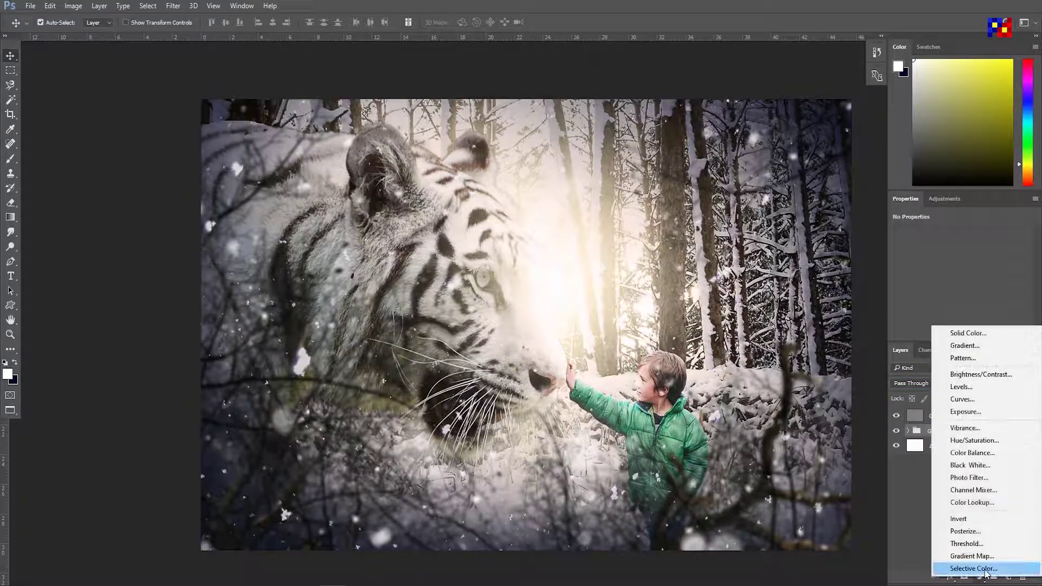
{"action": "left_click", "coordinate": [969, 477]}
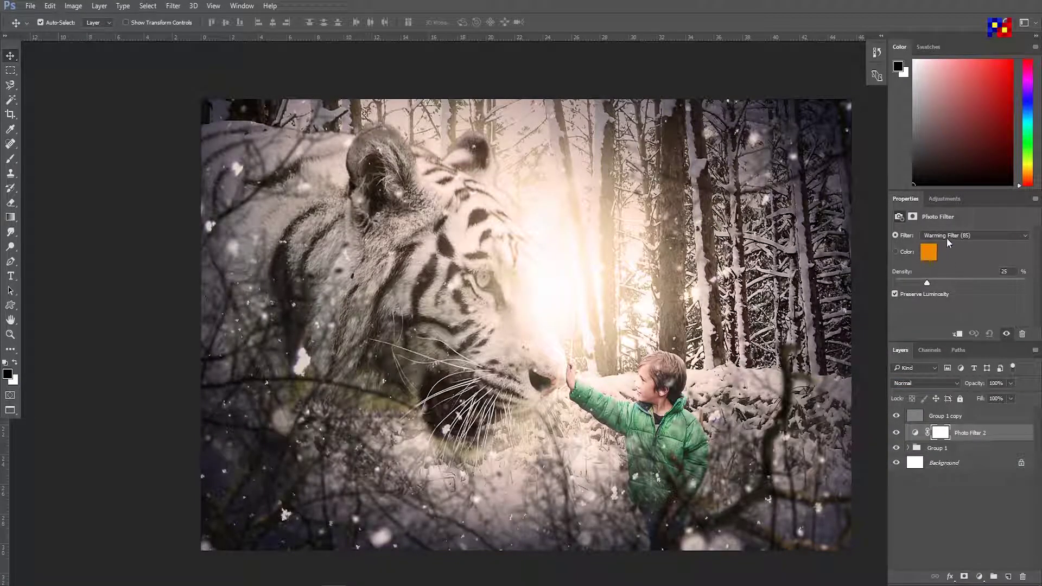
Try the Cooling Filter (LBB), Cooling Filter (80) and Warming Filter (81) presets.
{"action": "left_click", "coordinate": [946, 236]}
{"action": "left_click", "coordinate": [906, 321]}
{"action": "left_click", "coordinate": [941, 239]}
{"action": "left_click", "coordinate": [941, 287]}
{"action": "left_click", "coordinate": [945, 239]}
{"action": "left_click", "coordinate": [940, 276]}
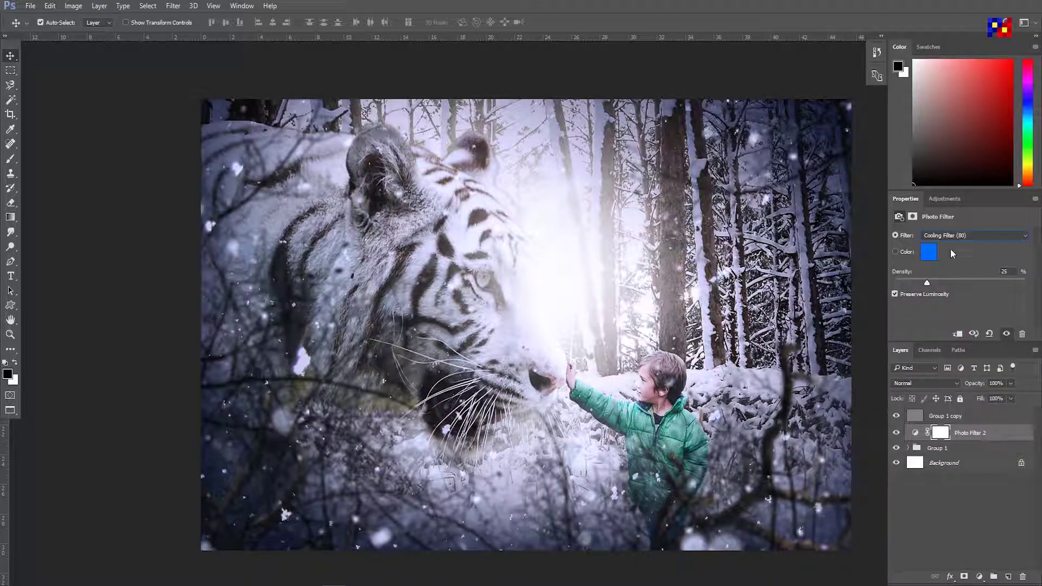
{"action": "left_click", "coordinate": [951, 236]}
{"action": "left_click", "coordinate": [944, 264]}
Compare Cooling Filter (82) and Warming Filter (81), then settle on Cooling Filter (80).
{"action": "left_click", "coordinate": [953, 236]}
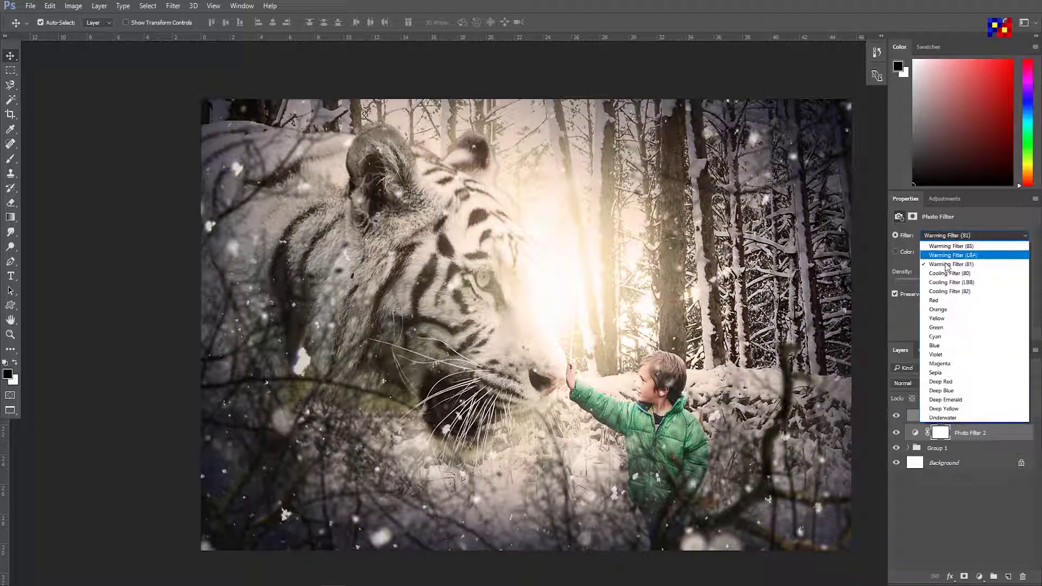
{"action": "left_click", "coordinate": [940, 293]}
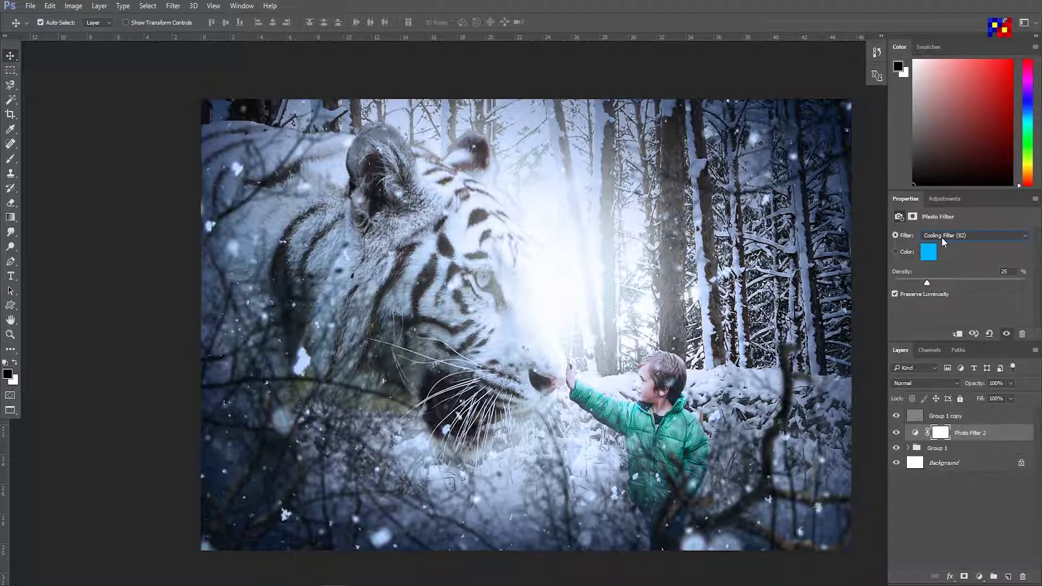
{"action": "left_click", "coordinate": [943, 232]}
{"action": "left_click", "coordinate": [947, 277]}
{"action": "left_click", "coordinate": [947, 235]}
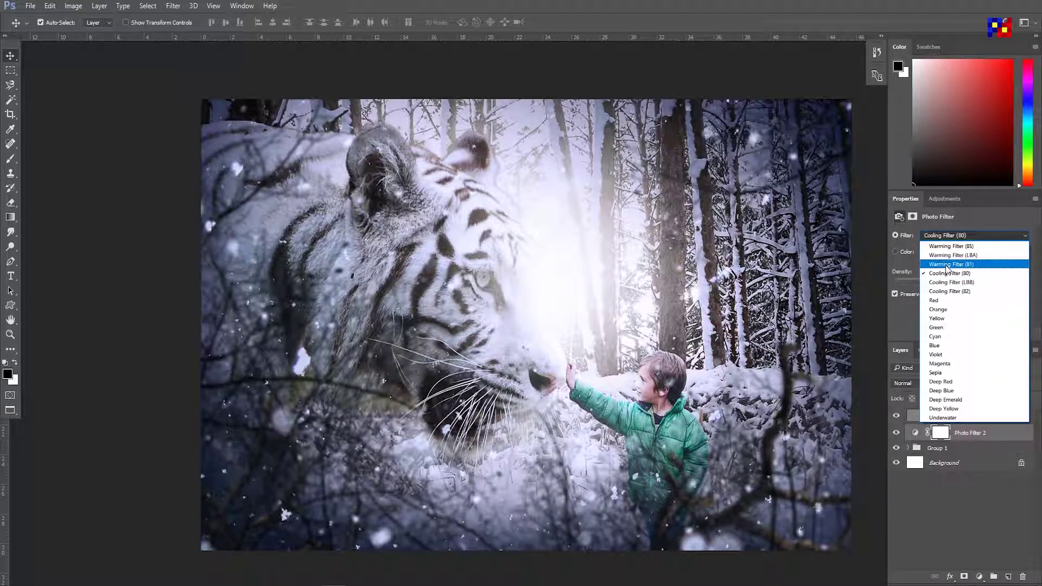
{"action": "left_click", "coordinate": [945, 270]}
{"action": "left_click", "coordinate": [947, 236]}
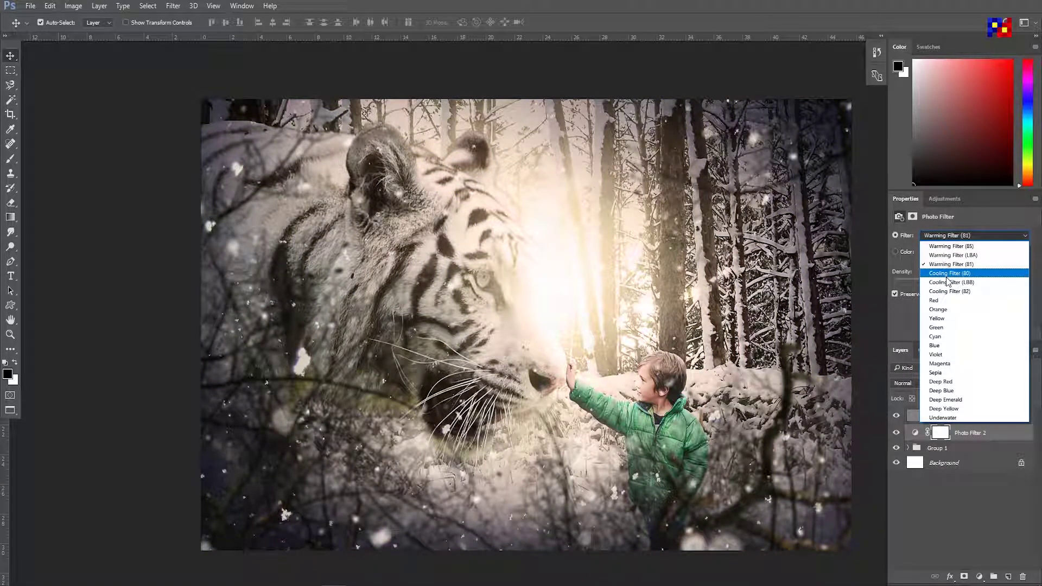
{"action": "left_click", "coordinate": [946, 273]}
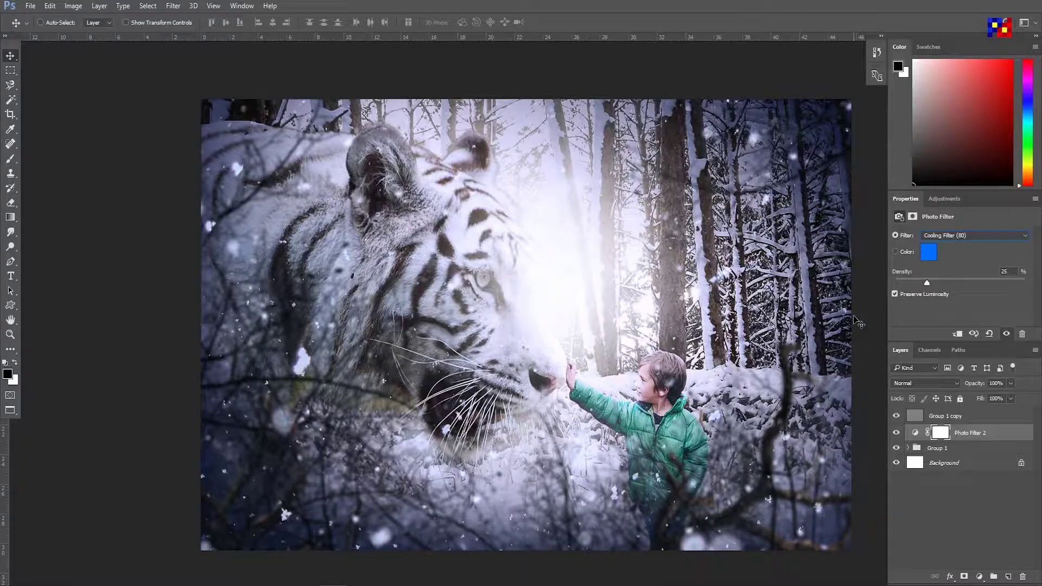
{"action": "scroll", "coordinate": [857, 322], "scroll_direction": "down", "scroll_amount": 1}
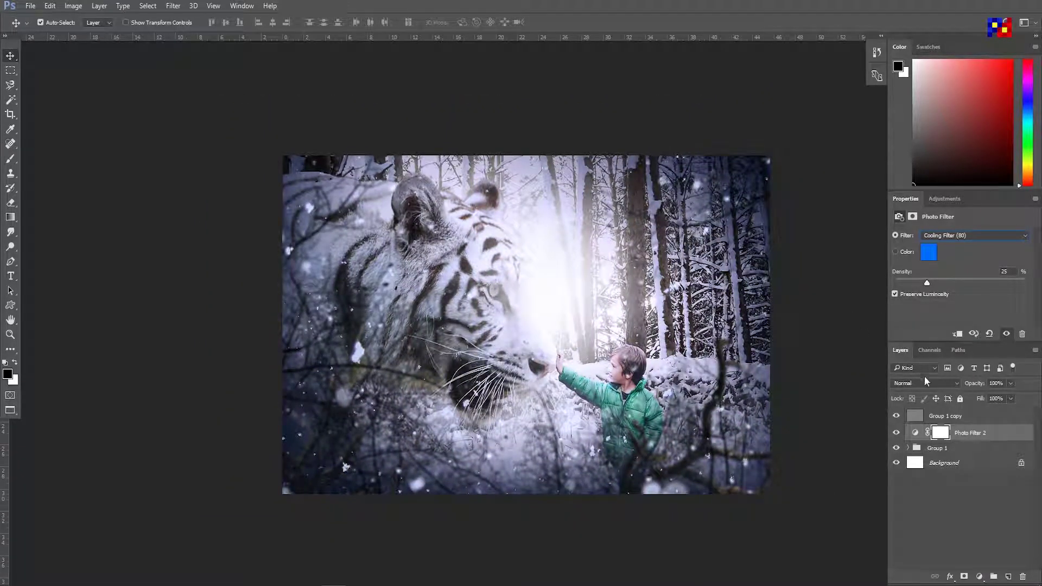
Swap the colours, select the Background layer, and zoom in and out to inspect the composite.
{"action": "key", "text": "x"}
{"action": "left_click", "coordinate": [957, 464]}
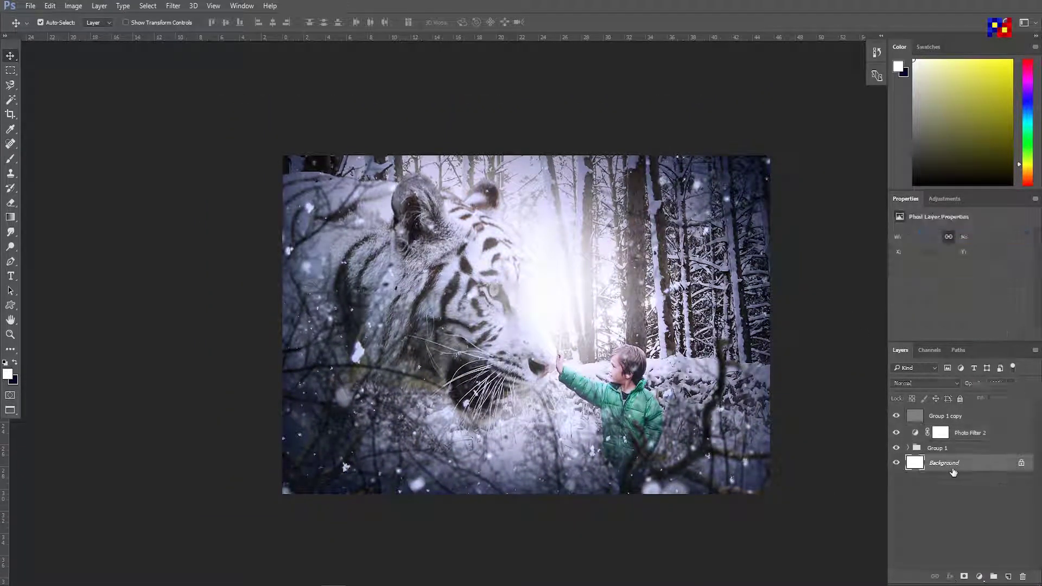
{"action": "key", "text": "ctrl+plus"}
{"action": "key", "text": "ctrl+plus"}
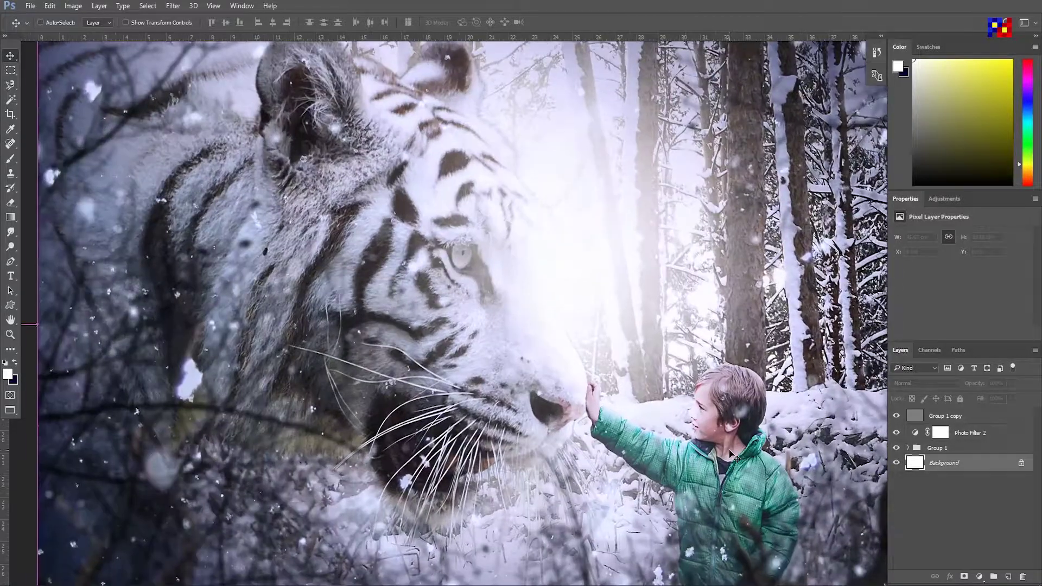
{"action": "key", "text": "ctrl+minus"}
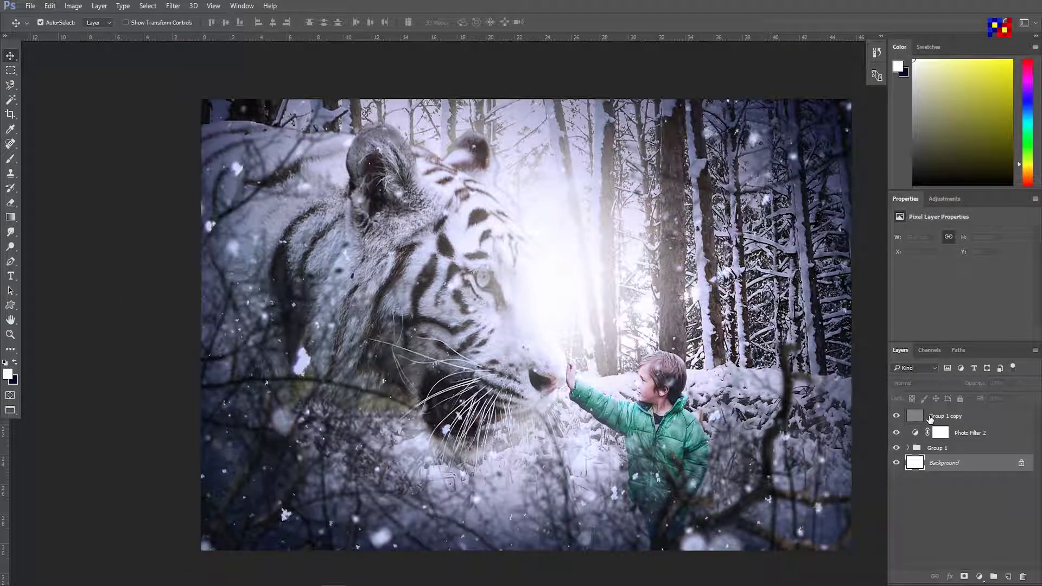
{"action": "key", "text": "ctrl+plus"}
{"action": "key", "text": "ctrl+minus"}
Save a JPEG copy named THE TIGER AND A BOY at Maximum quality 12.
{"action": "key", "text": "ctrl+shift+s"}
{"action": "left_click", "coordinate": [646, 293]}
{"action": "left_click", "coordinate": [646, 380]}
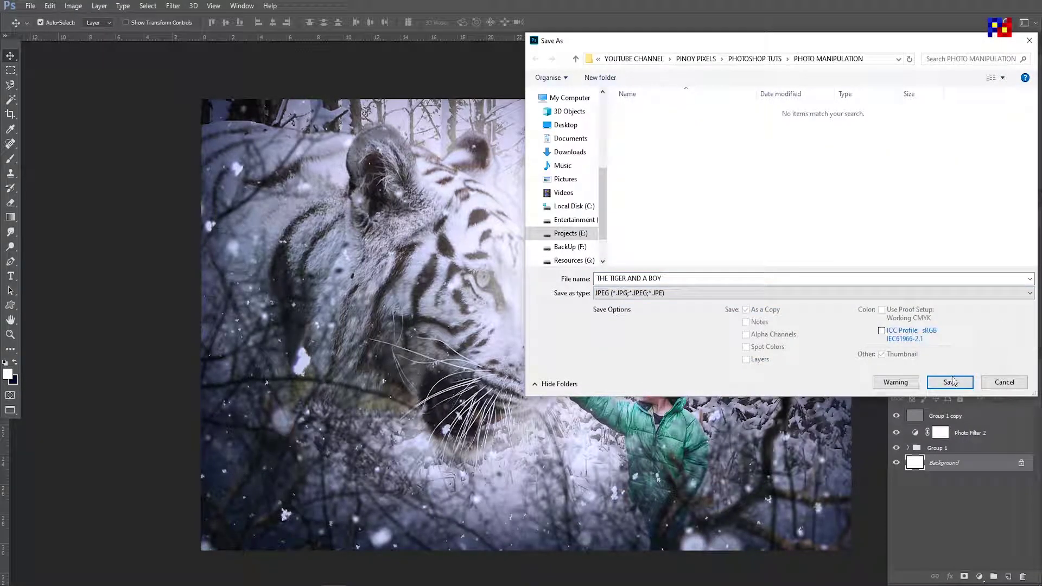
{"action": "key", "text": "Return"}
{"action": "left_click_drag", "start_coordinate": [532, 212], "coordinate": [547, 213]}
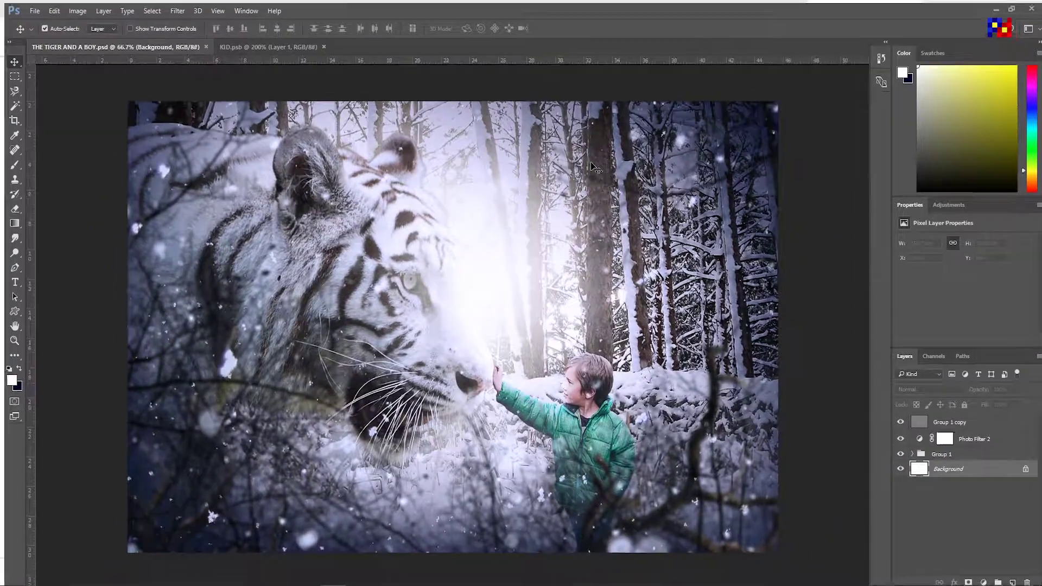
Preview the finished tiger-and-boy composite in full screen mode.
{"action": "key", "text": "f"}
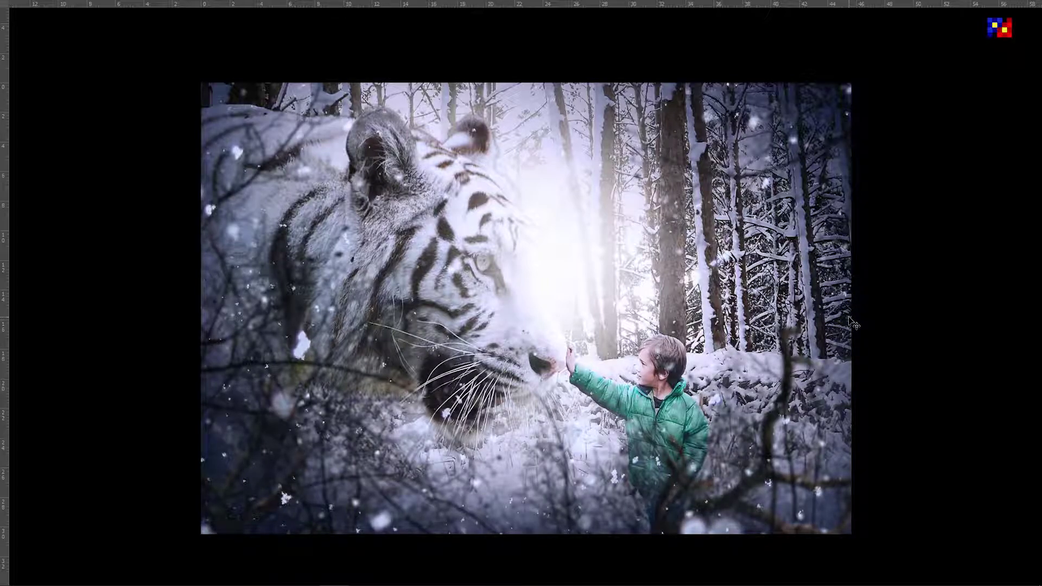
Return to the standard view, close the KID document, and move Photo Filter 2 into Group 1.
{"action": "key", "text": "f"}
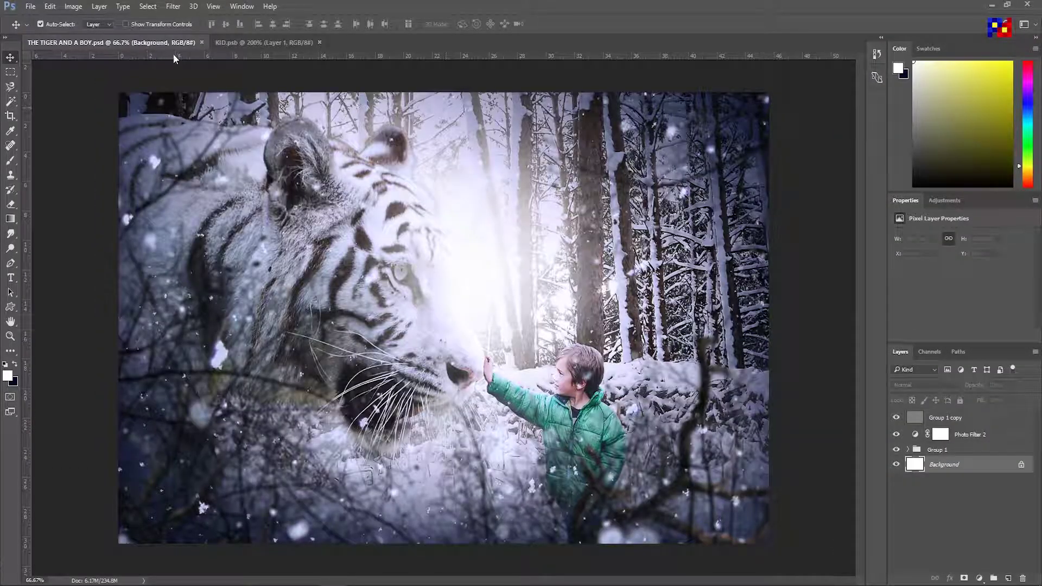
{"action": "left_click", "coordinate": [226, 44]}
{"action": "left_click", "coordinate": [319, 43]}
{"action": "left_click", "coordinate": [946, 434]}
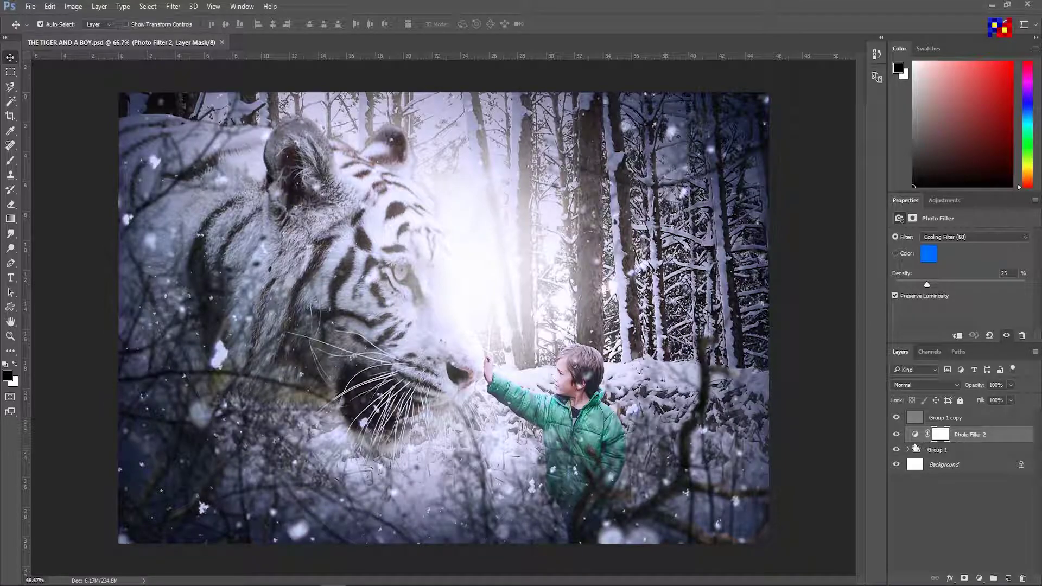
{"action": "left_click", "coordinate": [909, 450]}
{"action": "left_click_drag", "start_coordinate": [947, 434], "coordinate": [955, 459]}
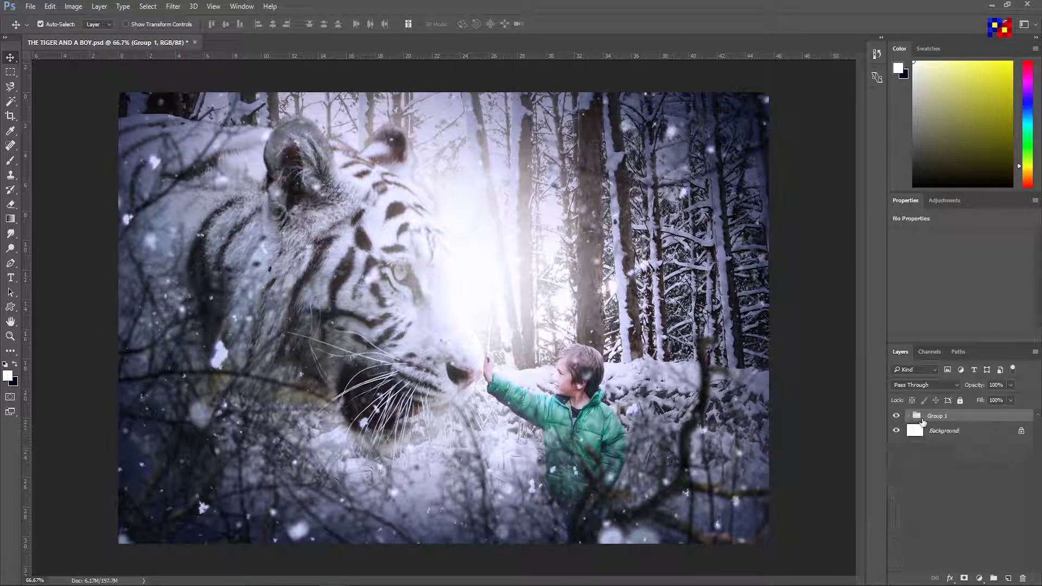
Duplicate Group 1 with Ctrl+J and merge Group 1 copy into one pixel layer.
{"action": "right_click", "coordinate": [913, 416]}
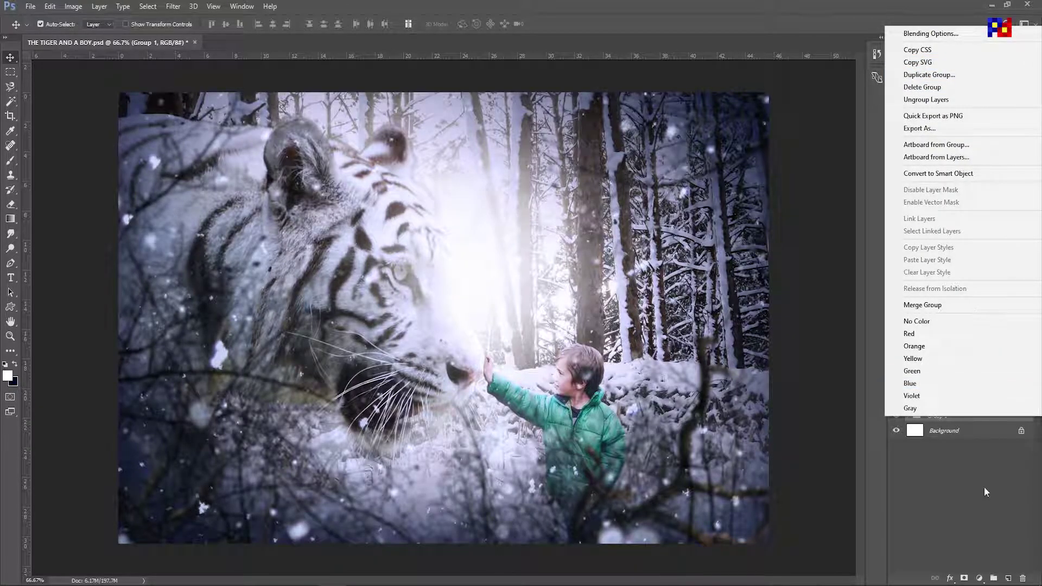
{"action": "left_click", "coordinate": [943, 423]}
{"action": "right_click", "coordinate": [942, 423]}
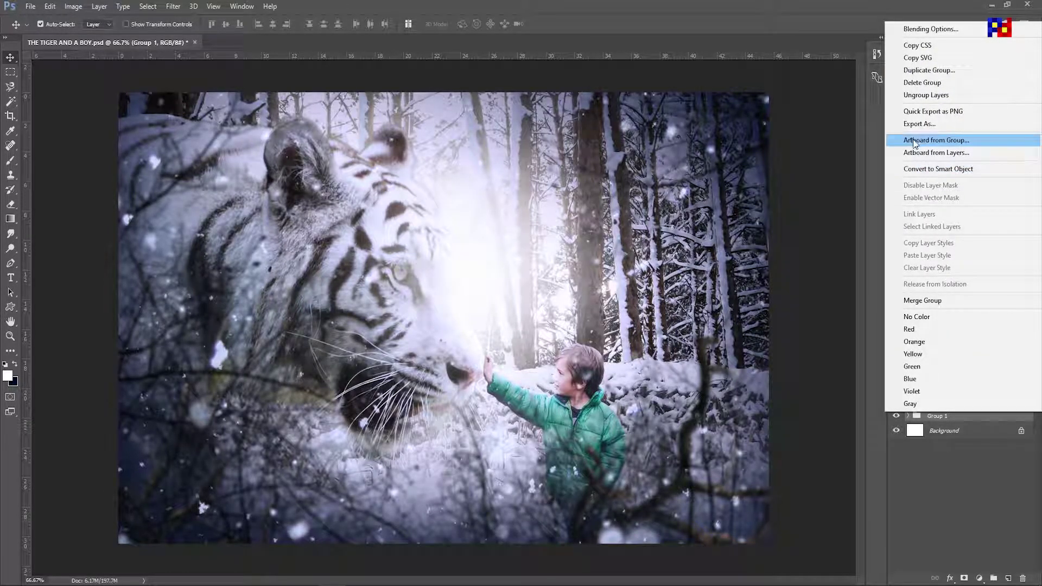
{"action": "key", "text": "Escape"}
{"action": "left_click", "coordinate": [908, 429]}
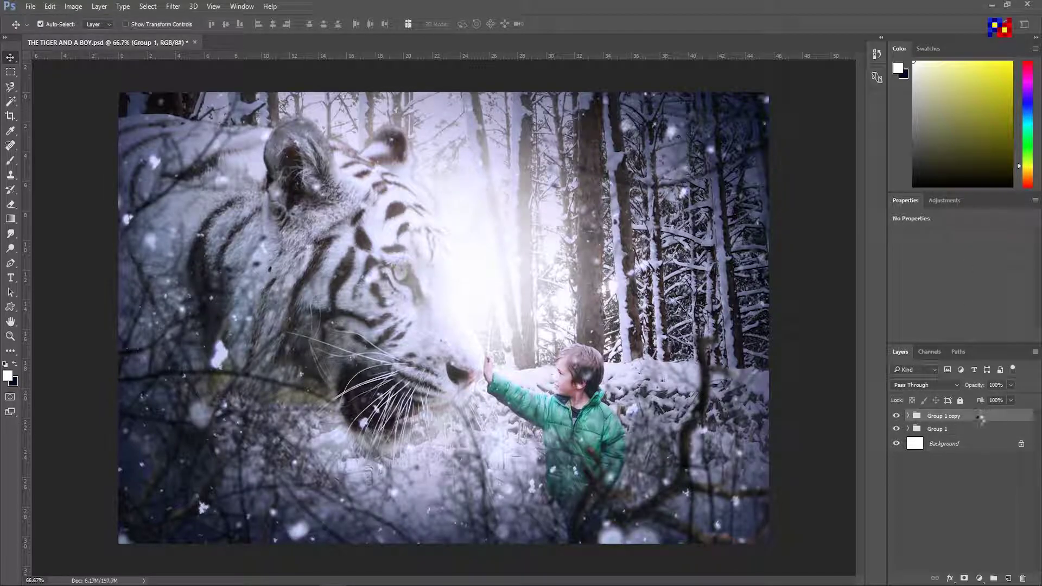
{"action": "right_click", "coordinate": [979, 424]}
{"action": "key", "text": "Escape"}
{"action": "key", "text": "ctrl+j"}
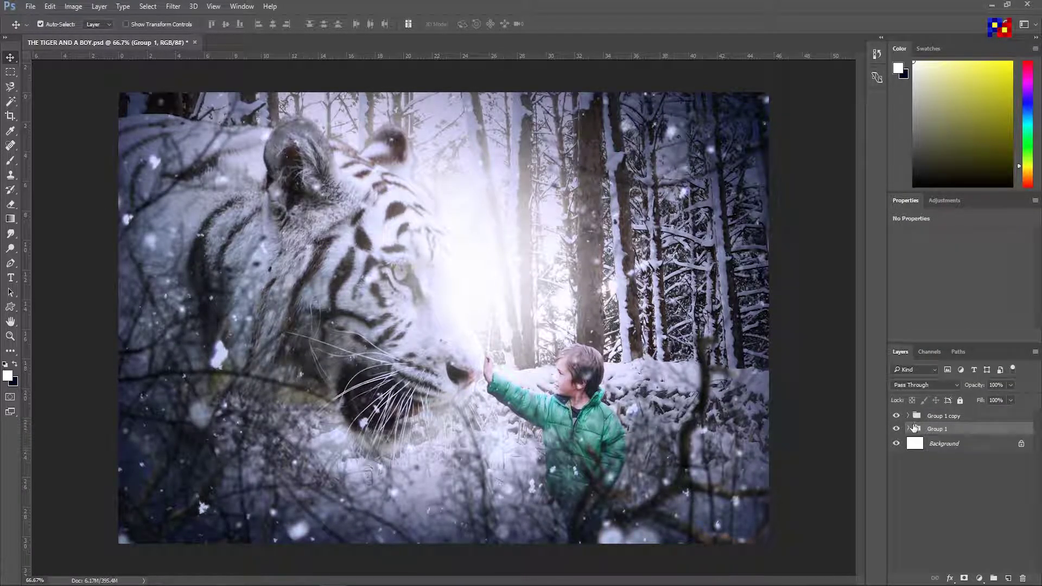
{"action": "right_click", "coordinate": [929, 416]}
{"action": "left_click", "coordinate": [922, 305]}
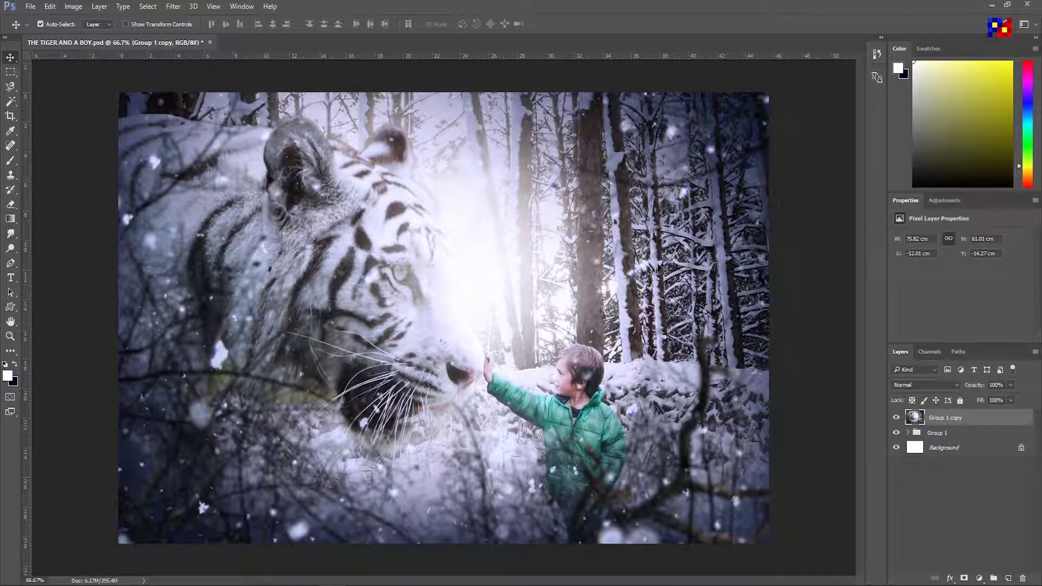
{"action": "left_click", "coordinate": [171, 6]}
{"action": "mouse_move", "coordinate": [236, 227]}
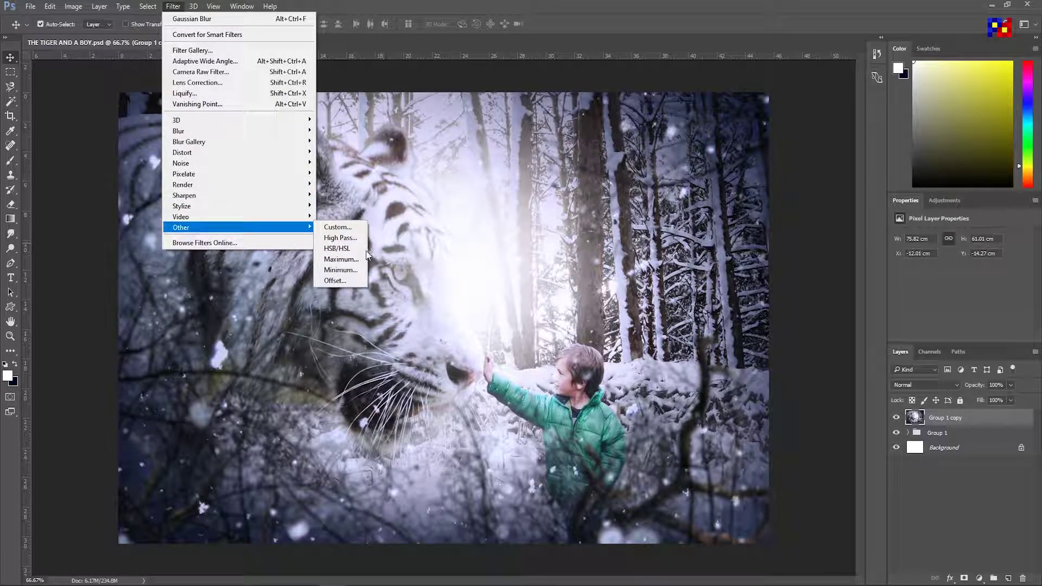
{"action": "left_click", "coordinate": [350, 238]}
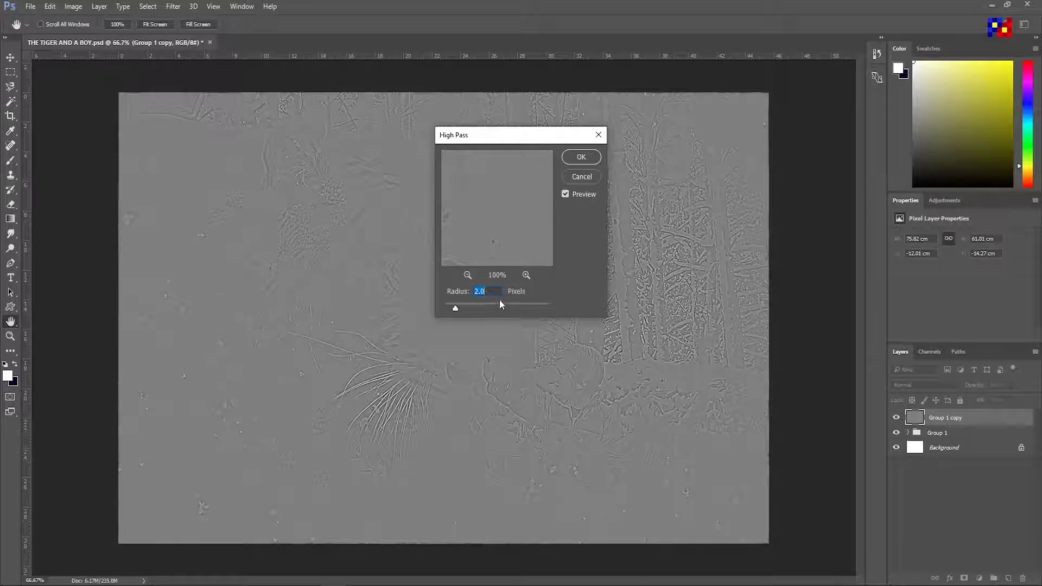
{"action": "type", "text": "4"}
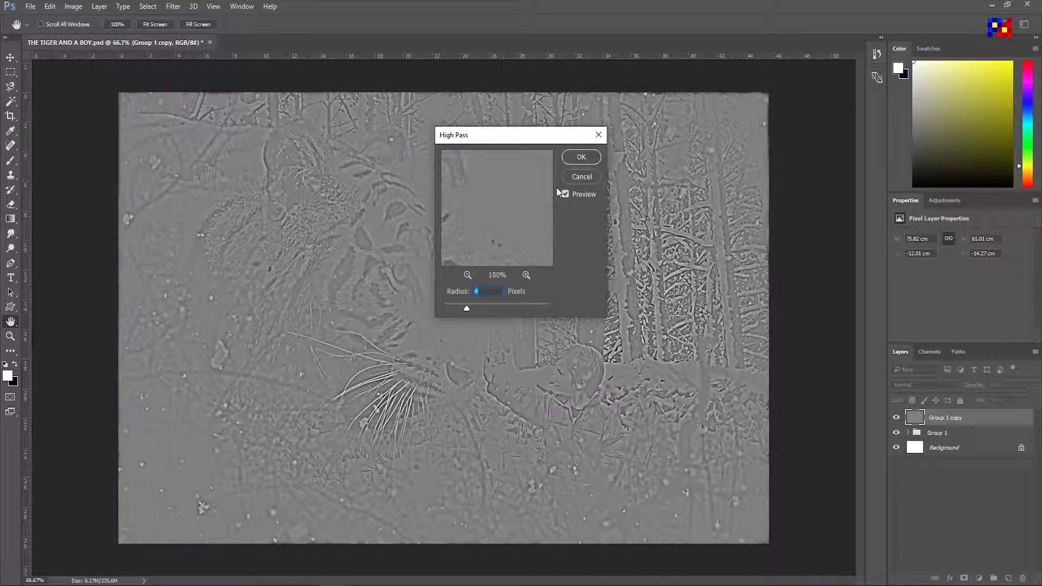
{"action": "left_click", "coordinate": [578, 158]}
{"action": "left_click", "coordinate": [902, 385]}
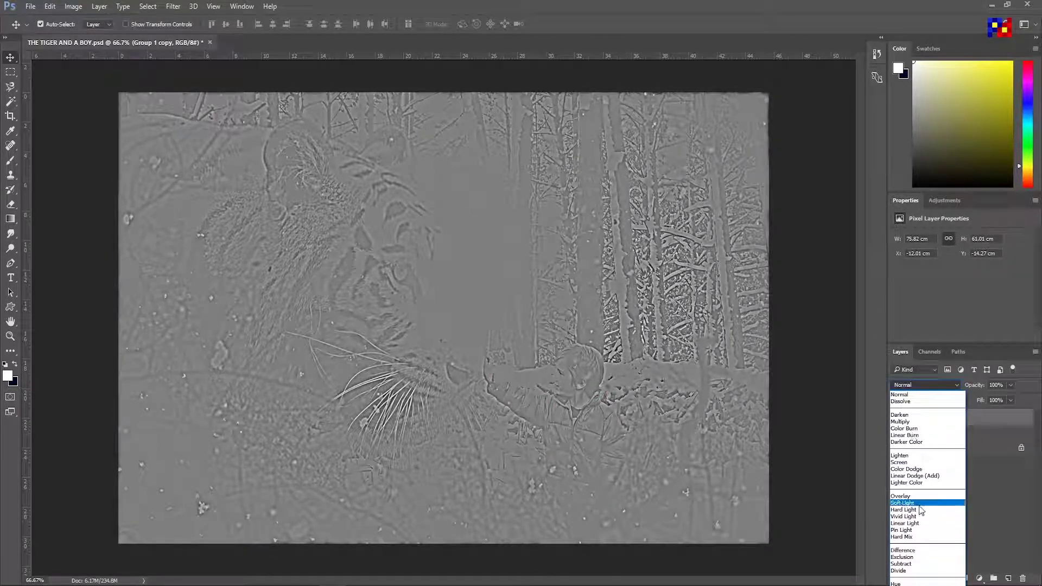
{"action": "left_click", "coordinate": [911, 496]}
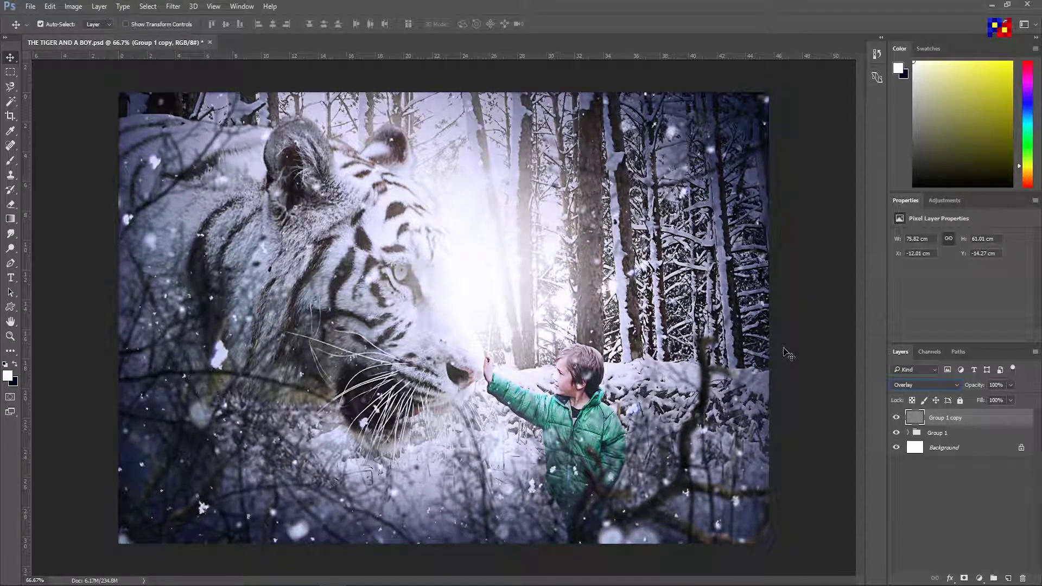
{"action": "key", "text": "ctrl+minus"}
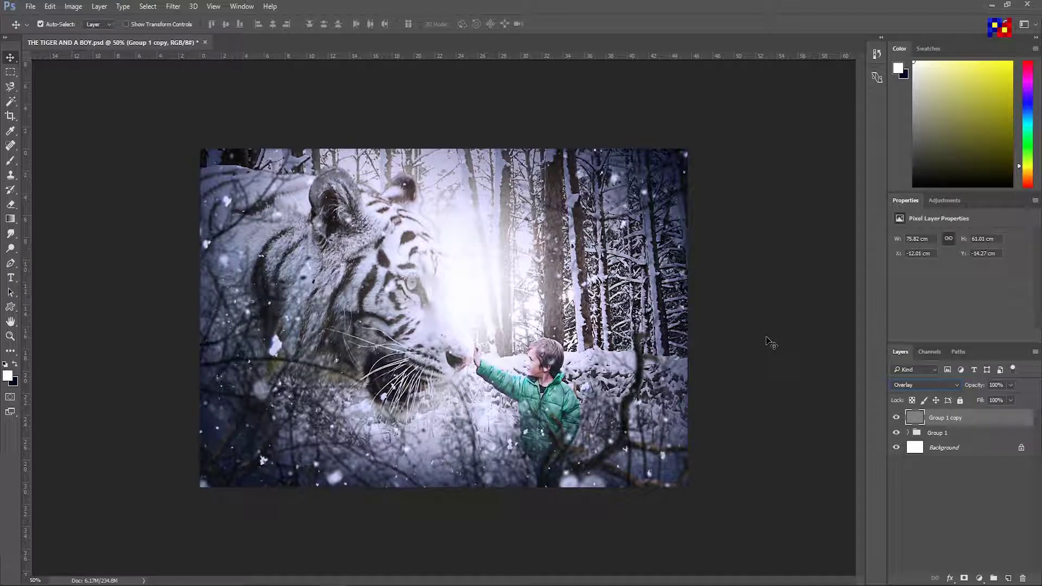
{"action": "key", "text": "ctrl+plus"}
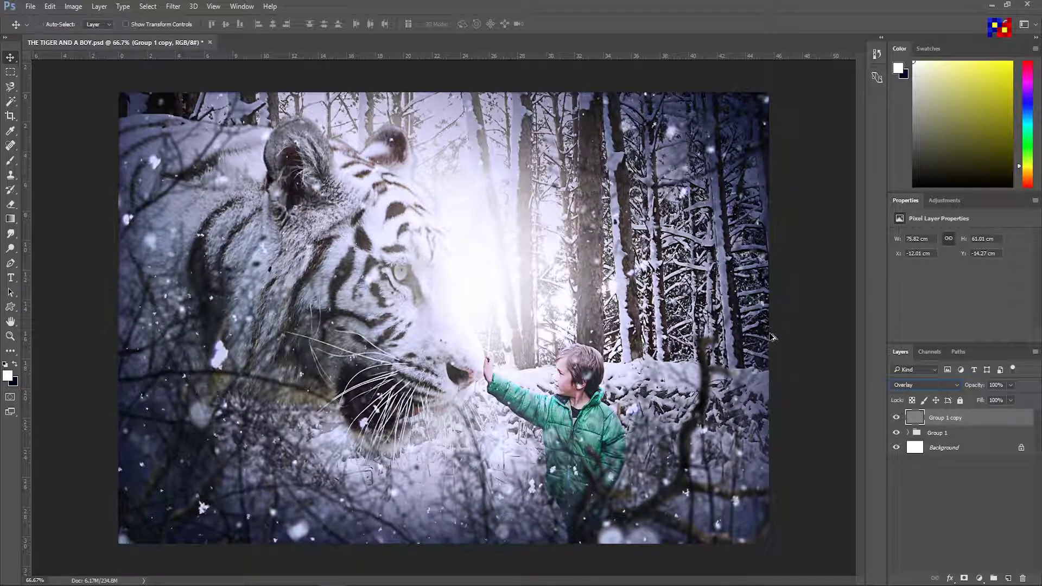
{"action": "key", "text": "ctrl+z"}
{"action": "key", "text": "ctrl+alt+z"}
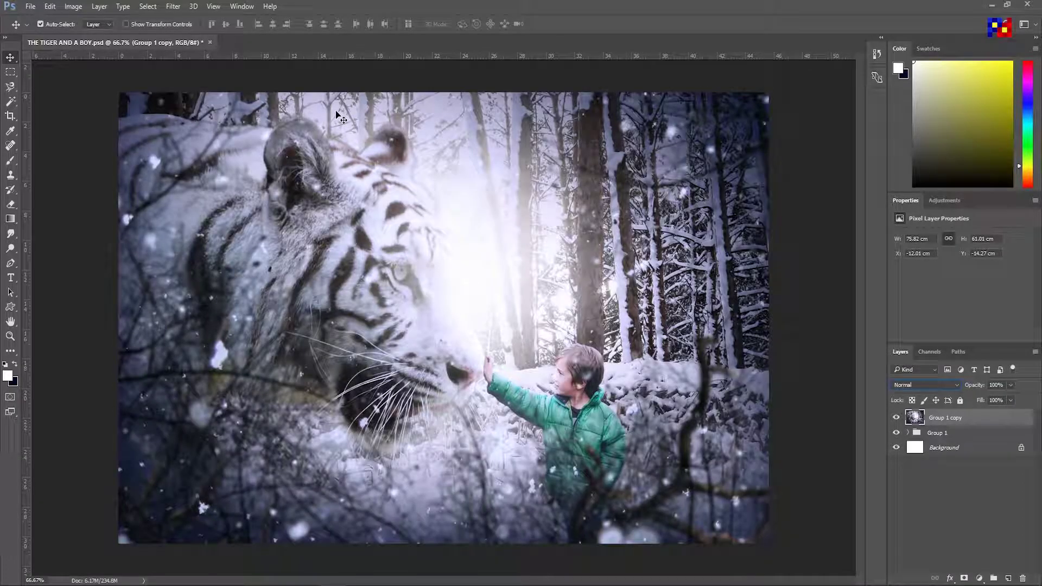
Try a 1-pixel High Pass on Group 1 copy in Overlay, toggling it to compare.
{"action": "left_click", "coordinate": [173, 7]}
{"action": "mouse_move", "coordinate": [181, 206]}
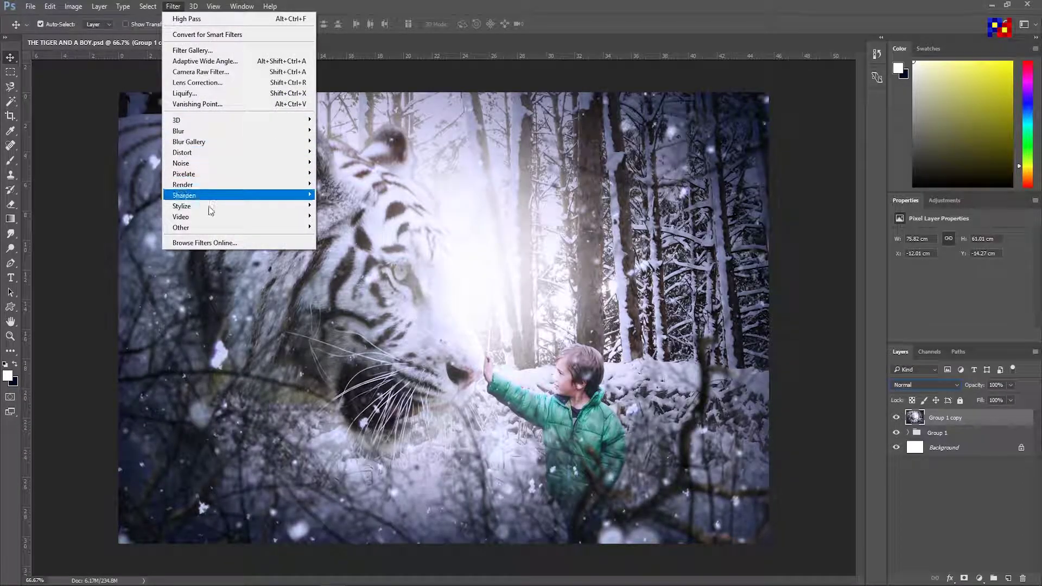
{"action": "mouse_move", "coordinate": [181, 226]}
{"action": "left_click", "coordinate": [342, 239]}
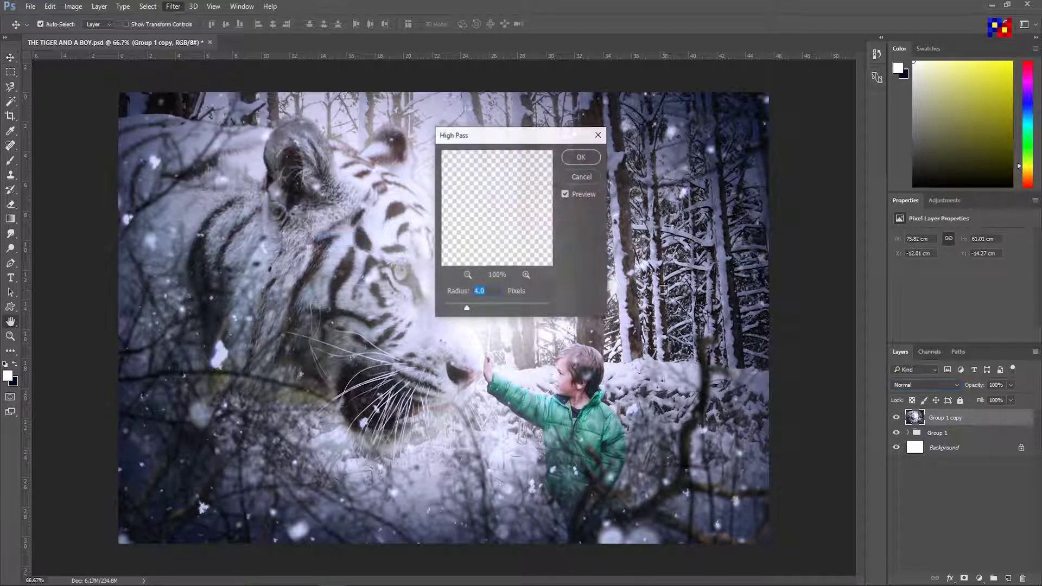
{"action": "type", "text": "1"}
{"action": "left_click", "coordinate": [581, 158]}
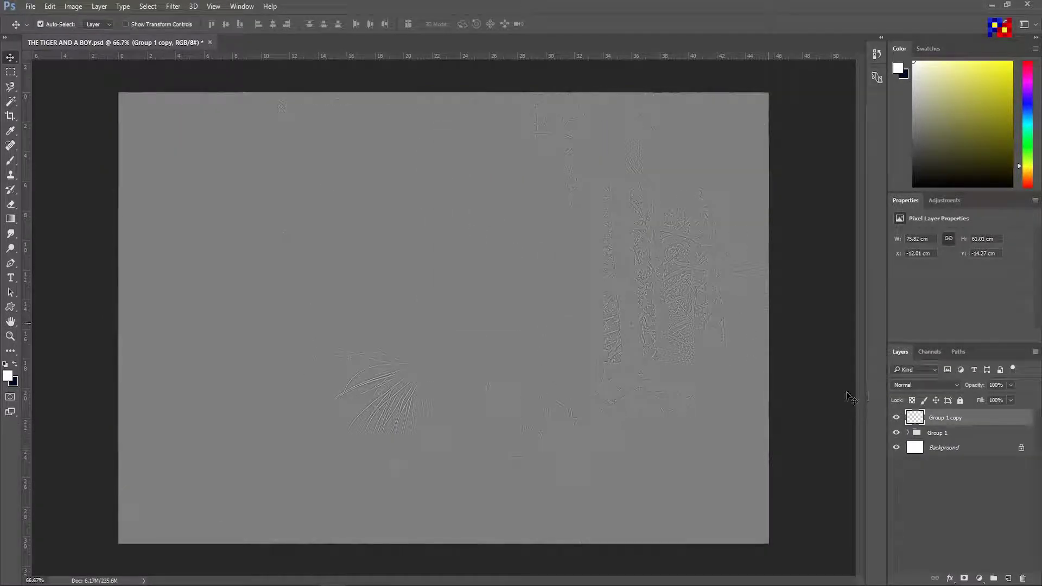
{"action": "left_click", "coordinate": [925, 385]}
{"action": "left_click", "coordinate": [914, 494]}
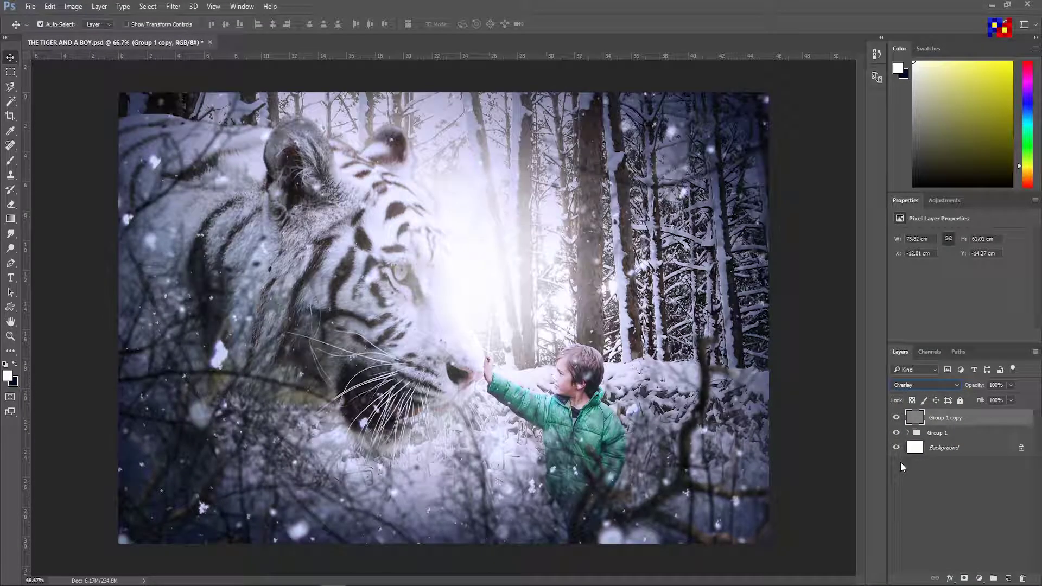
{"action": "left_click", "coordinate": [895, 418]}
{"action": "left_click", "coordinate": [896, 418]}
Inspect at 100%, then revert the blend mode to Normal and undo the 1-pixel High Pass.
{"action": "key", "text": "ctrl+1"}
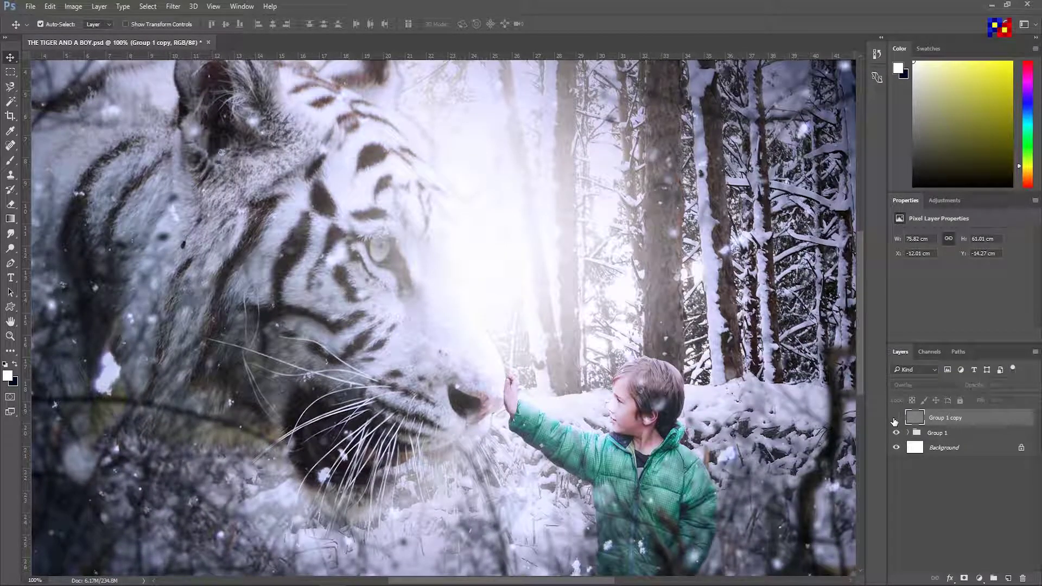
{"action": "key", "text": "ctrl+minus"}
{"action": "key", "text": "ctrl+minus"}
{"action": "key", "text": "shift+alt+n"}
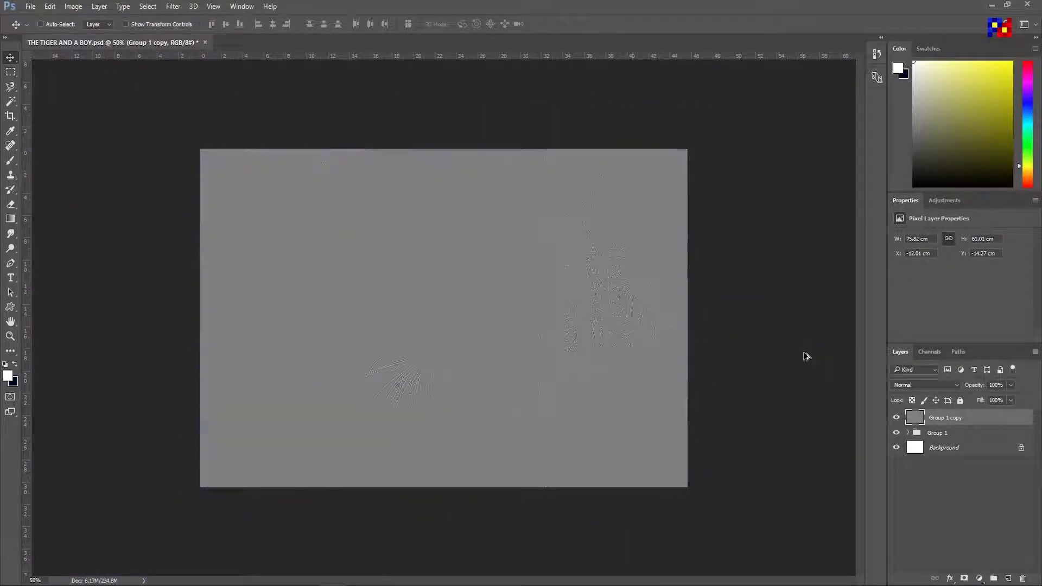
{"action": "key", "text": "ctrl+z"}
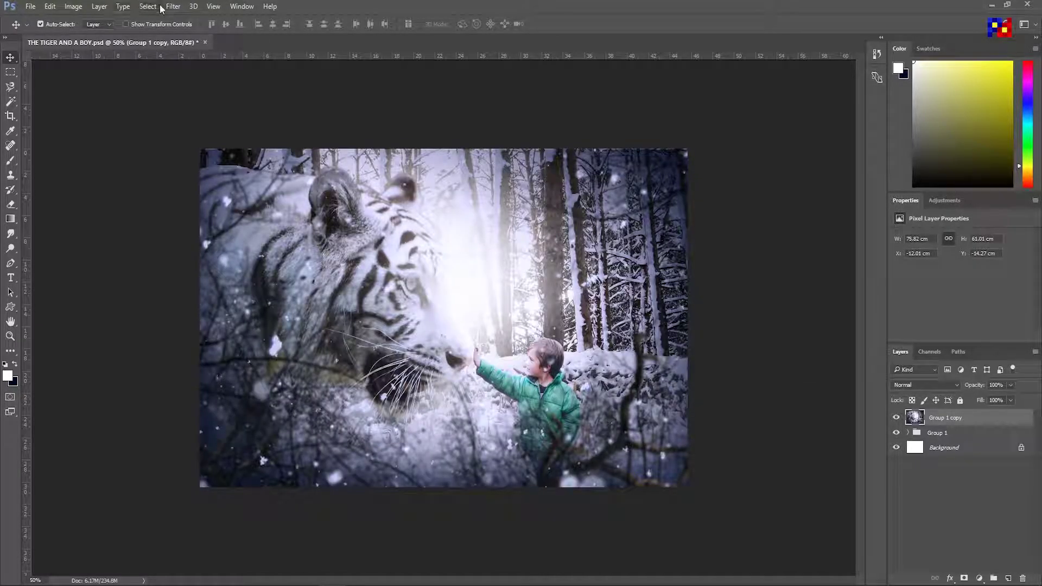
Reapply High Pass at radius 2 and blend the layer in Overlay mode.
{"action": "left_click", "coordinate": [173, 6]}
{"action": "mouse_move", "coordinate": [233, 225]}
{"action": "left_click", "coordinate": [336, 235]}
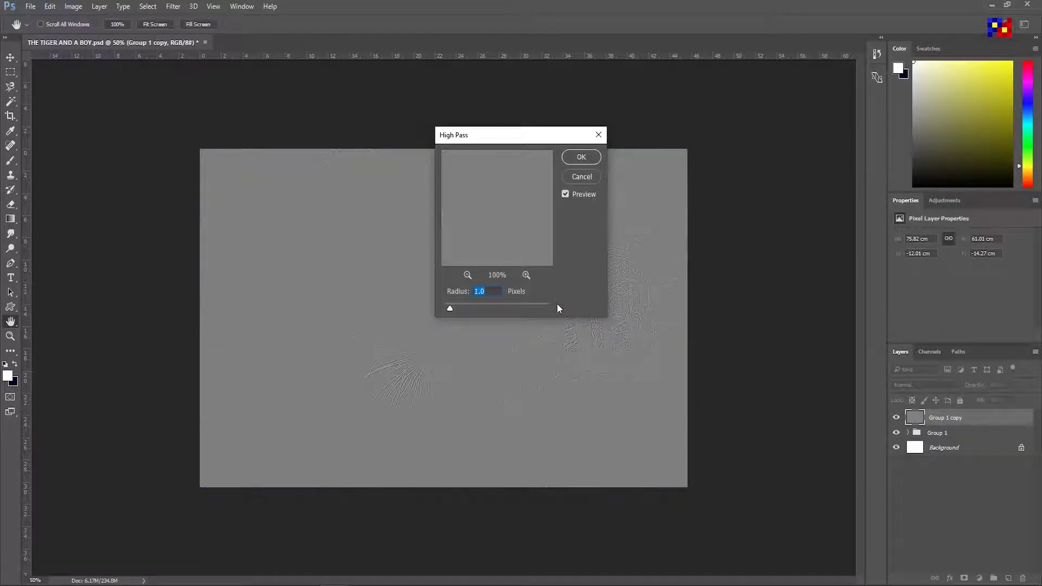
{"action": "type", "text": "2"}
{"action": "left_click", "coordinate": [580, 157]}
{"action": "left_click", "coordinate": [924, 385]}
{"action": "left_click", "coordinate": [915, 498]}
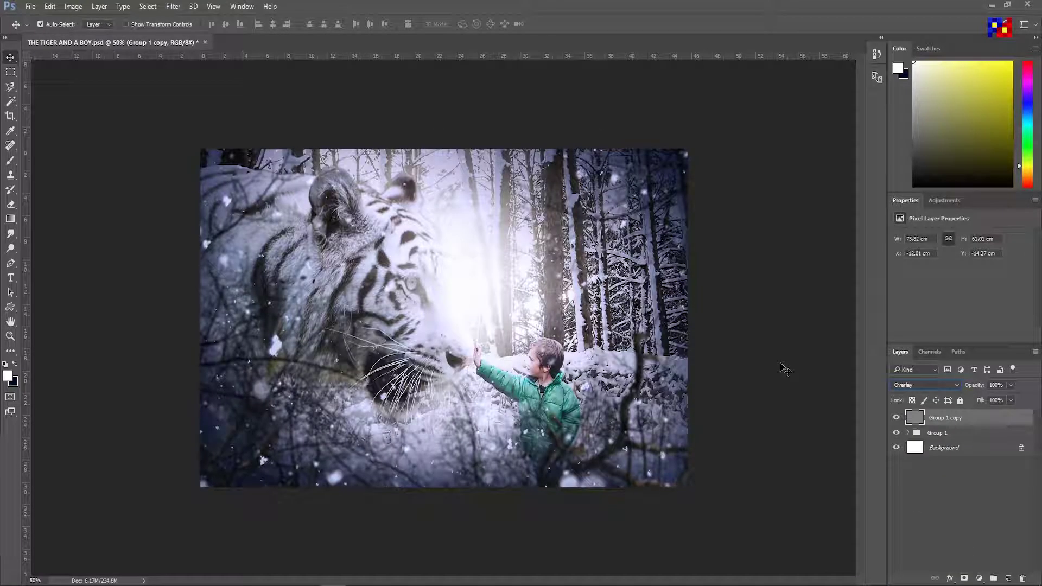
{"action": "key", "text": "ctrl+plus"}
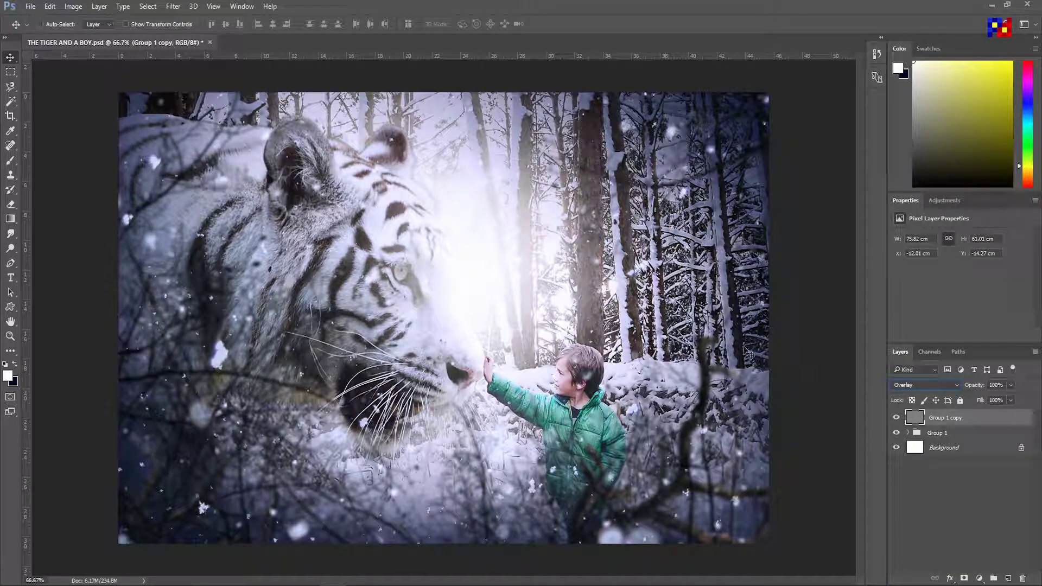
{"action": "key", "text": "ctrl+shift+s"}
Save as JPEG, replacing THE TIGER AND A BOY.jpg and accepting the JPEG options.
{"action": "left_click", "coordinate": [286, 260]}
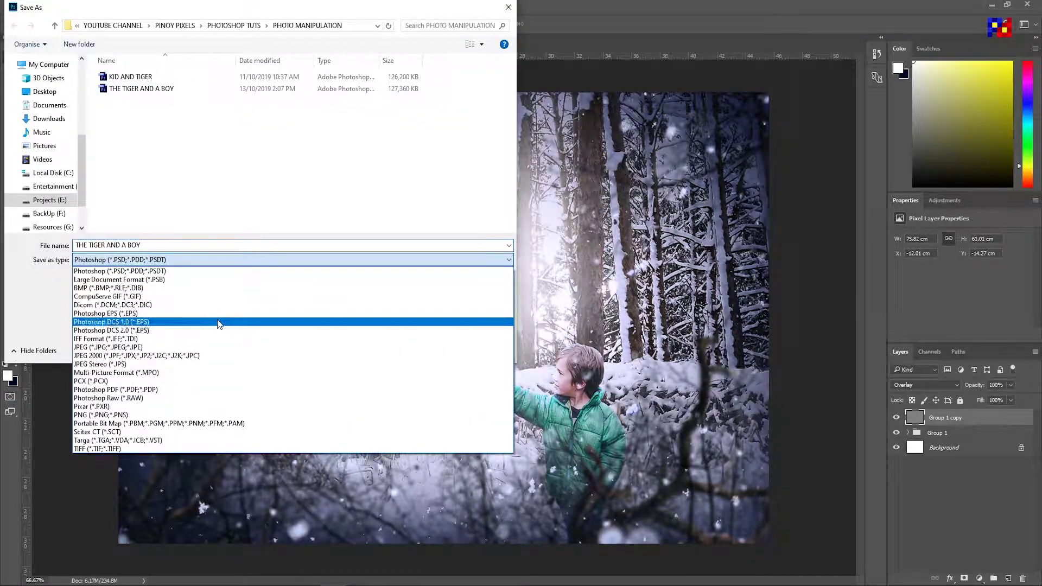
{"action": "left_click", "coordinate": [206, 347]}
{"action": "left_click", "coordinate": [428, 349]}
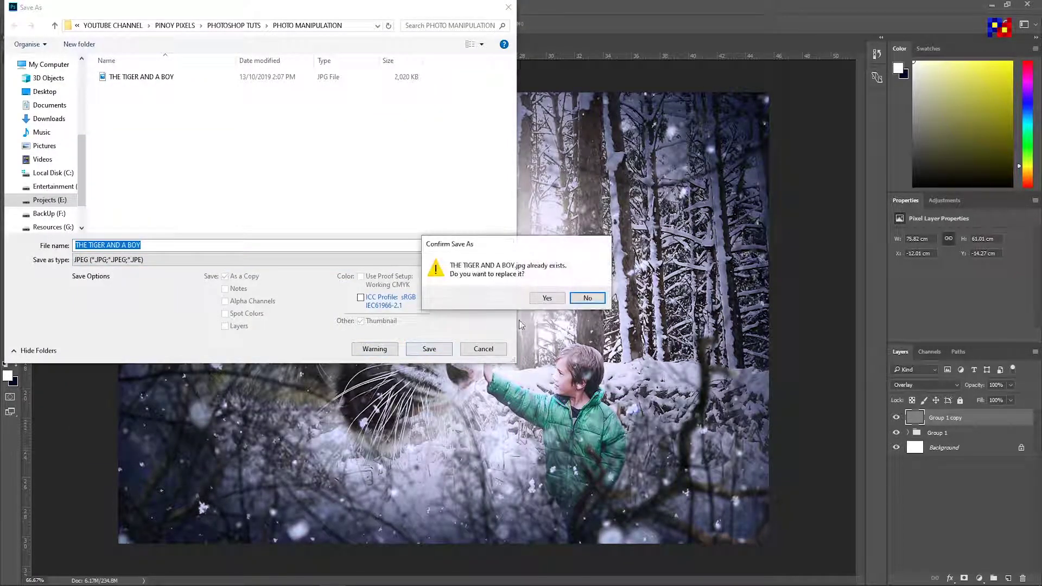
{"action": "left_click", "coordinate": [541, 299]}
{"action": "left_click", "coordinate": [583, 161]}
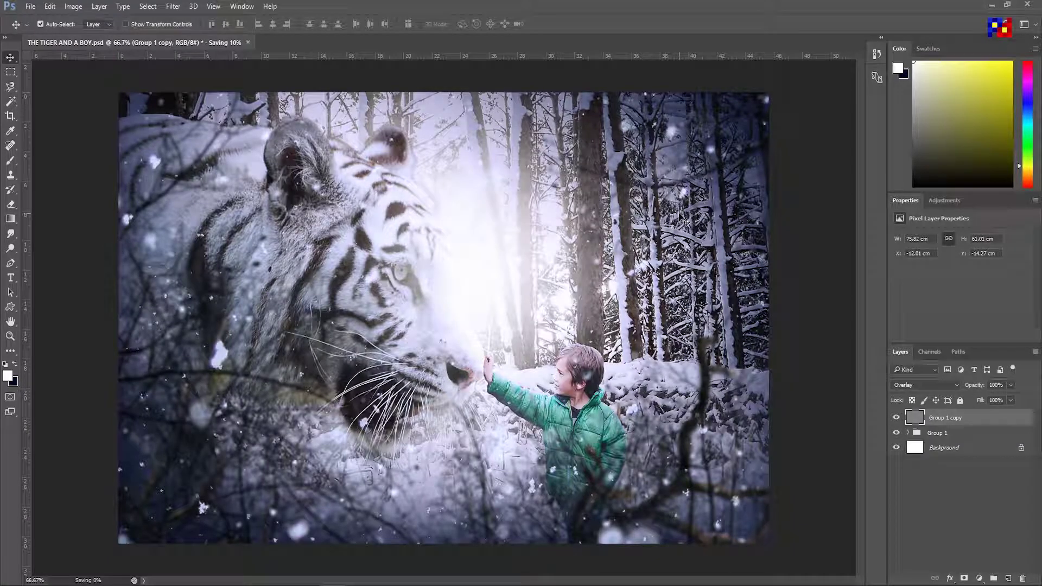